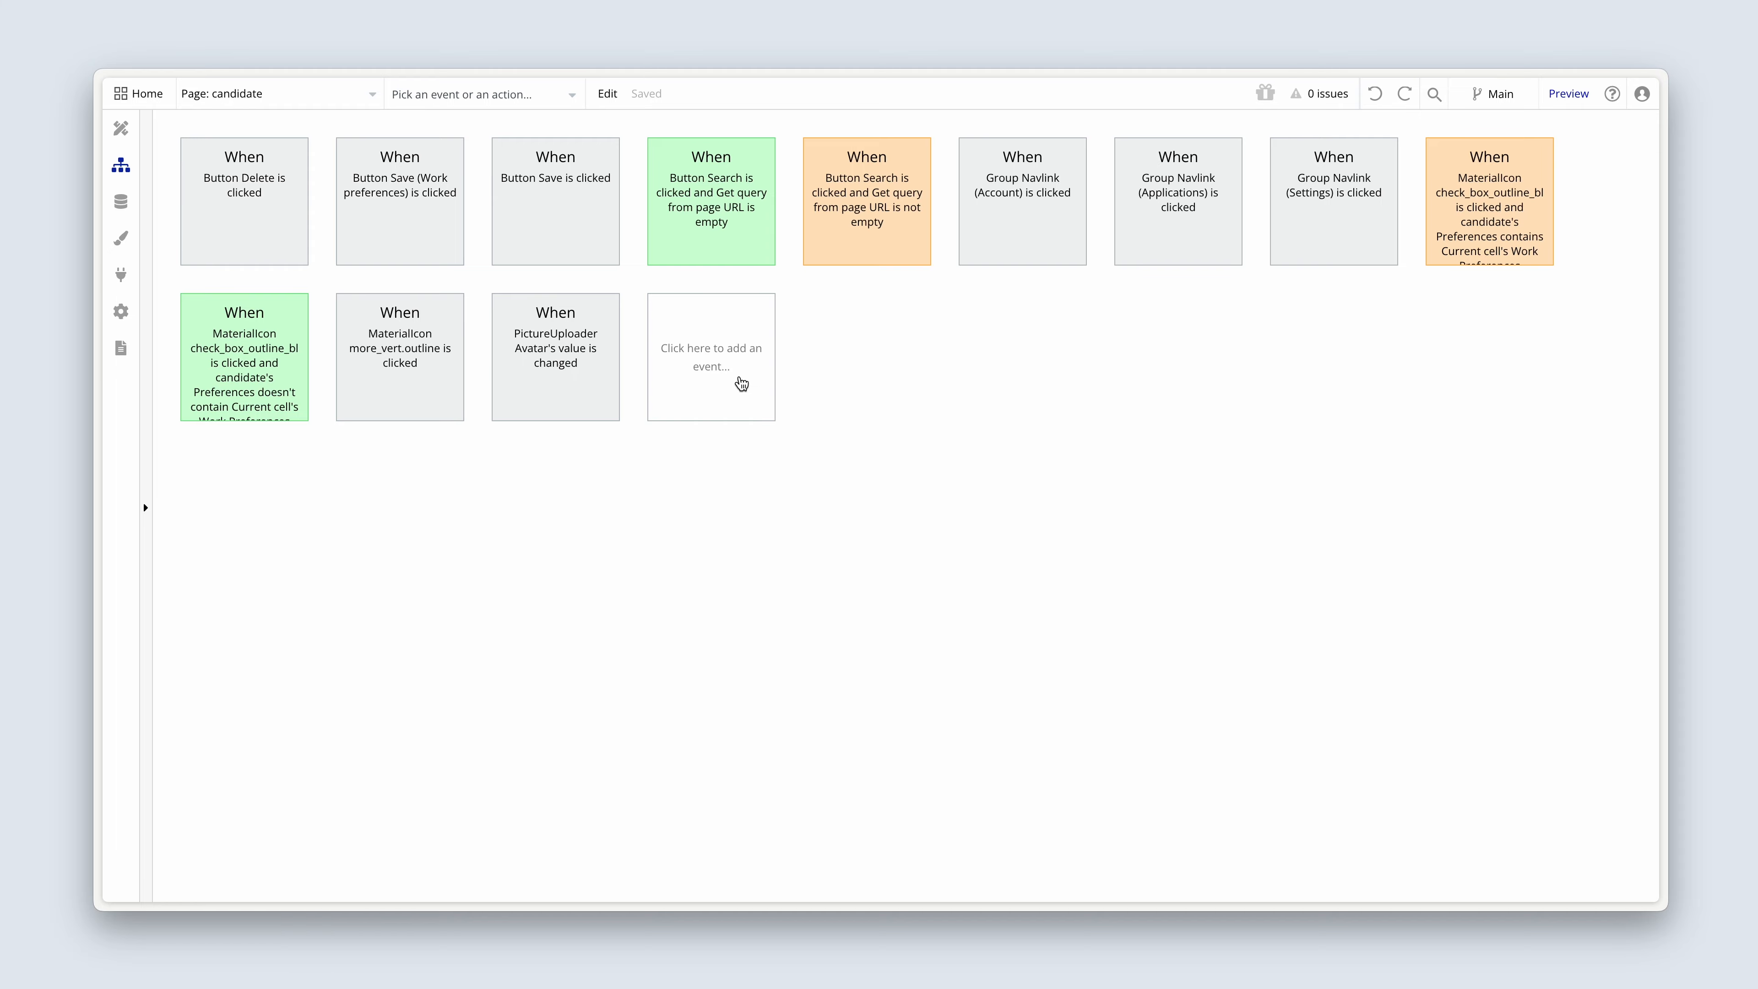
# Add a "Page is loaded" workflow event to the candidate page and give it a Set state element action.
pyautogui.click(741, 382)
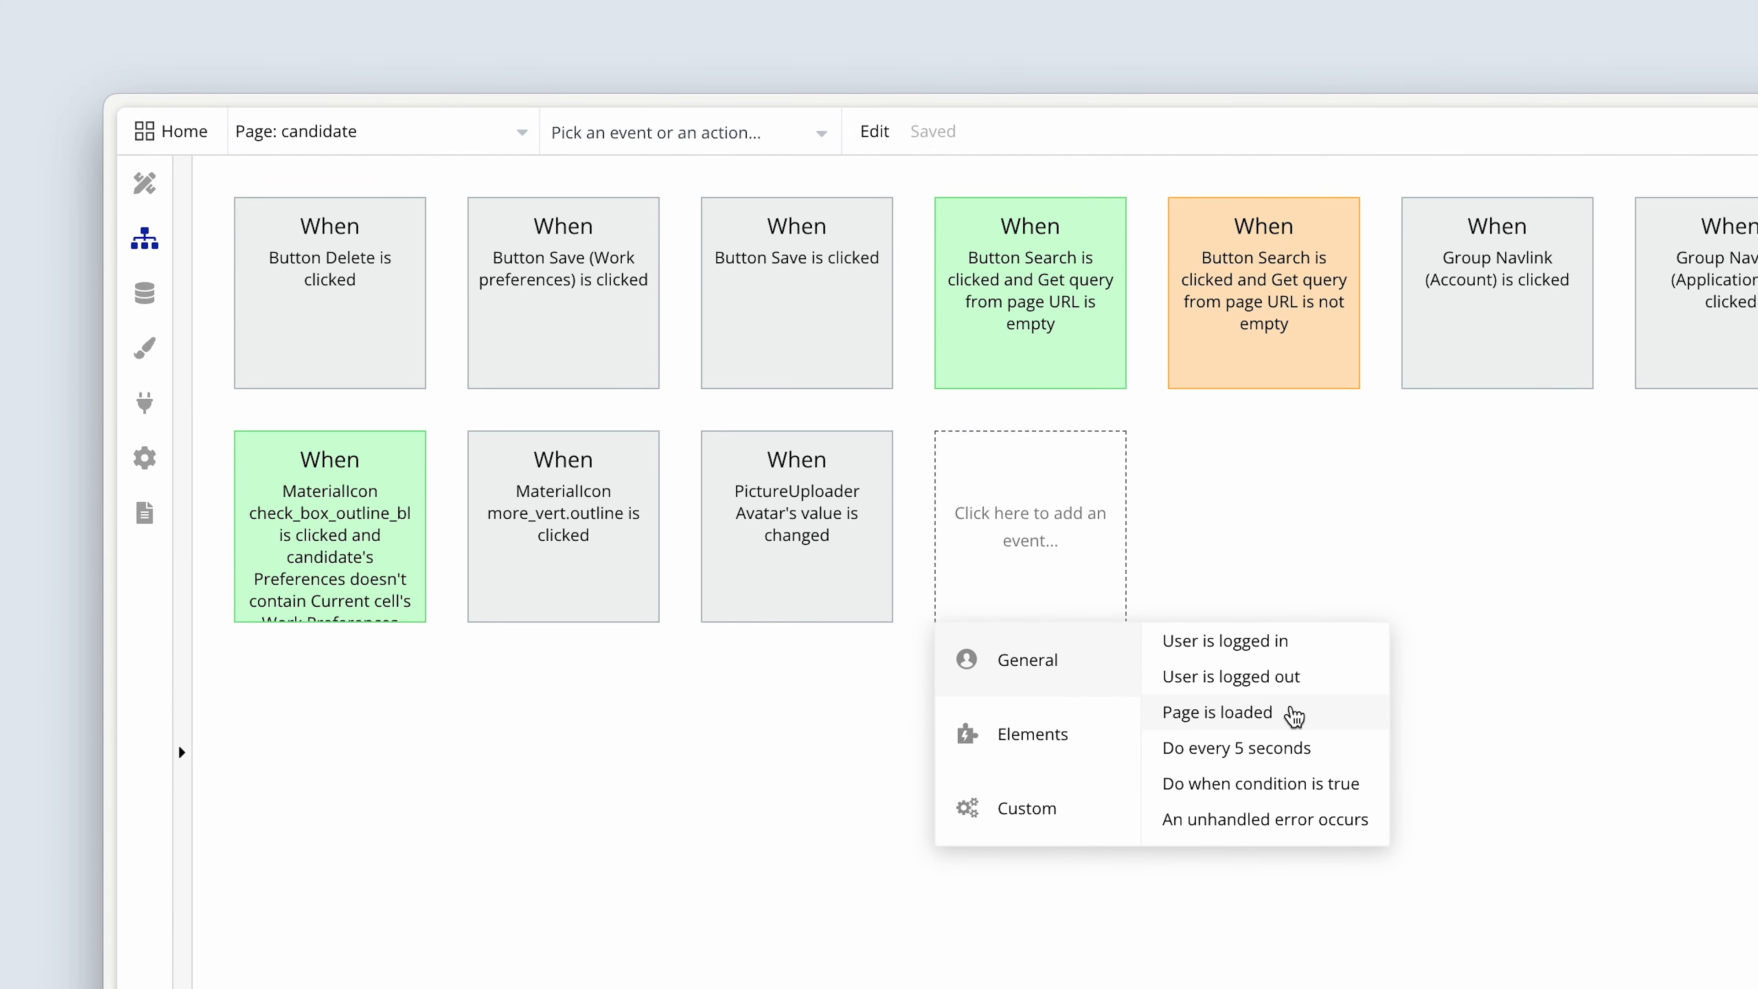
pyautogui.click(1293, 716)
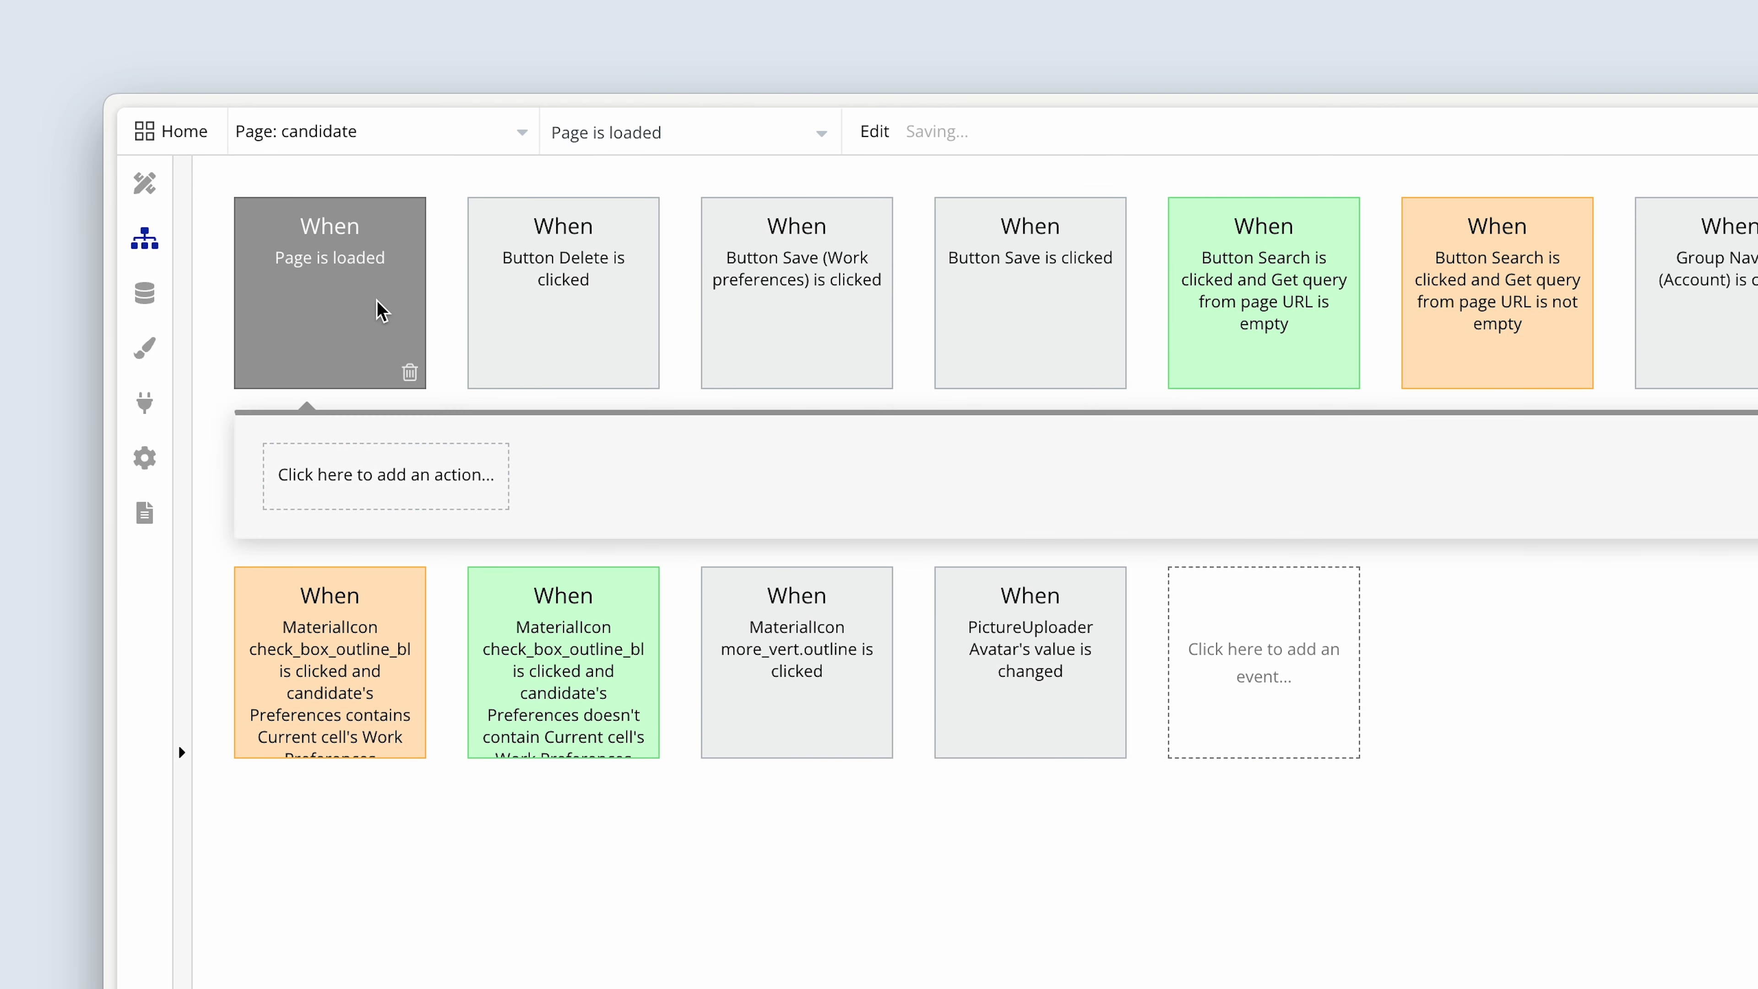
pyautogui.moveTo(1754, 450); pyautogui.dragTo(594, 610)
pyautogui.moveTo(658, 559); pyautogui.dragTo(640, 561)
pyautogui.click(417, 496)
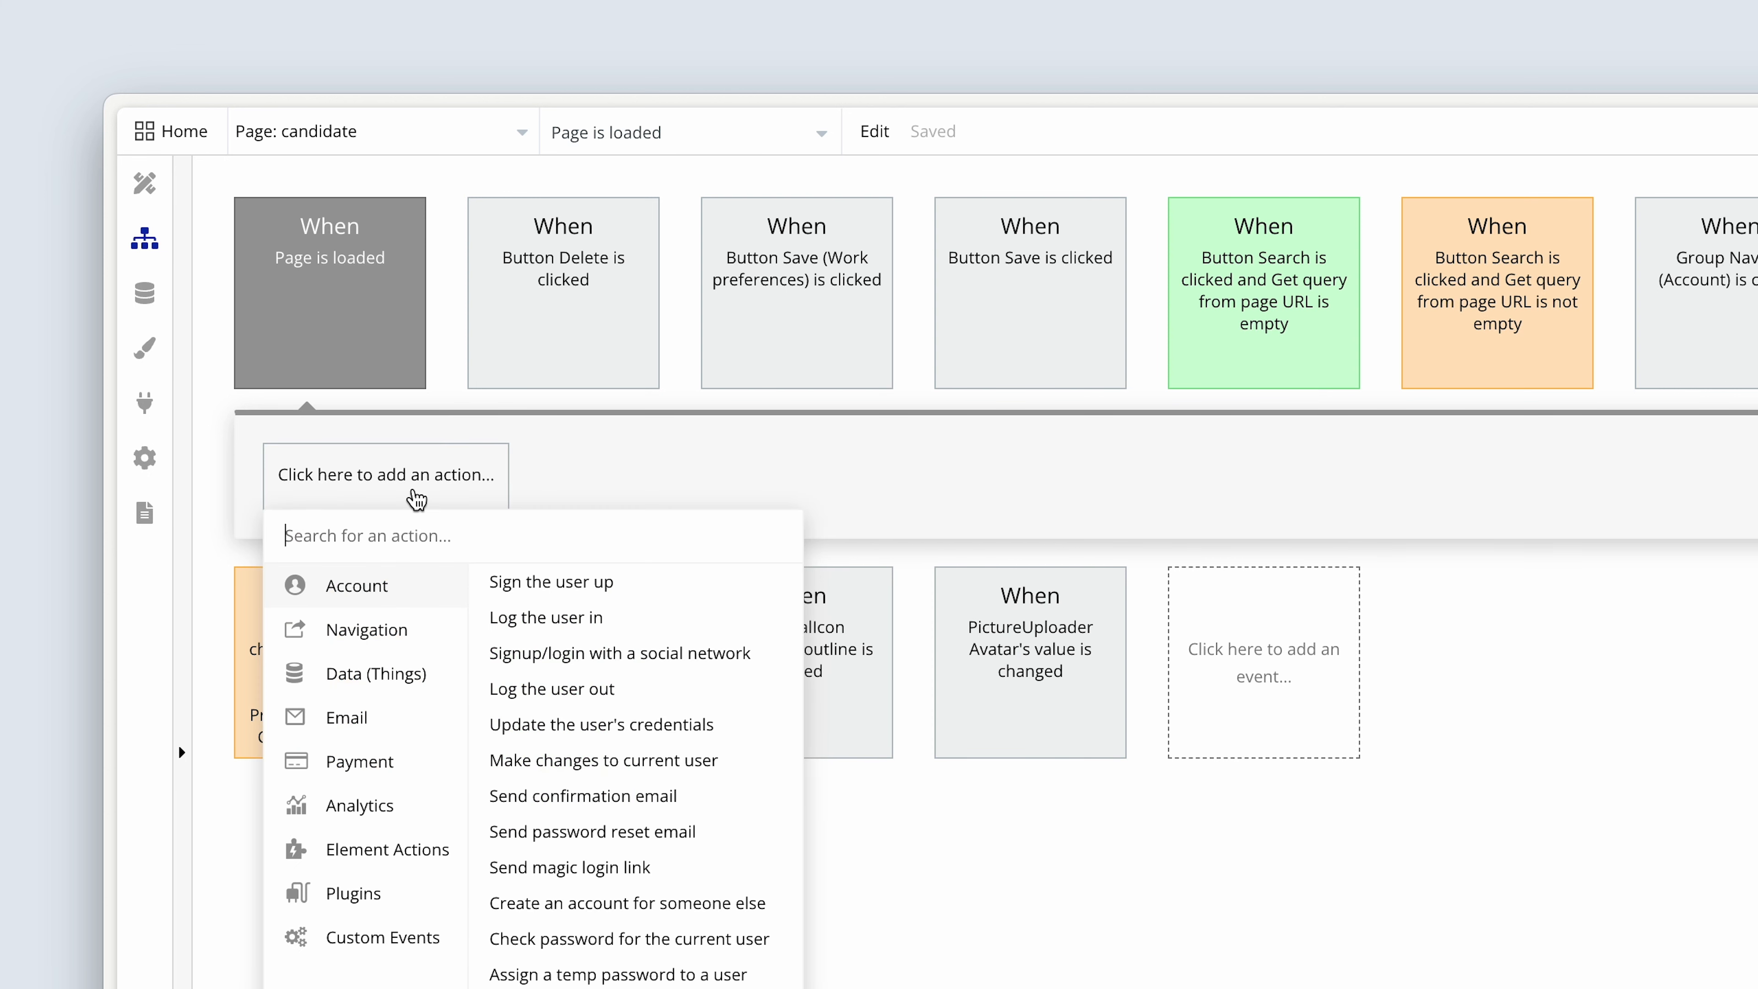
pyautogui.moveTo(455, 862)
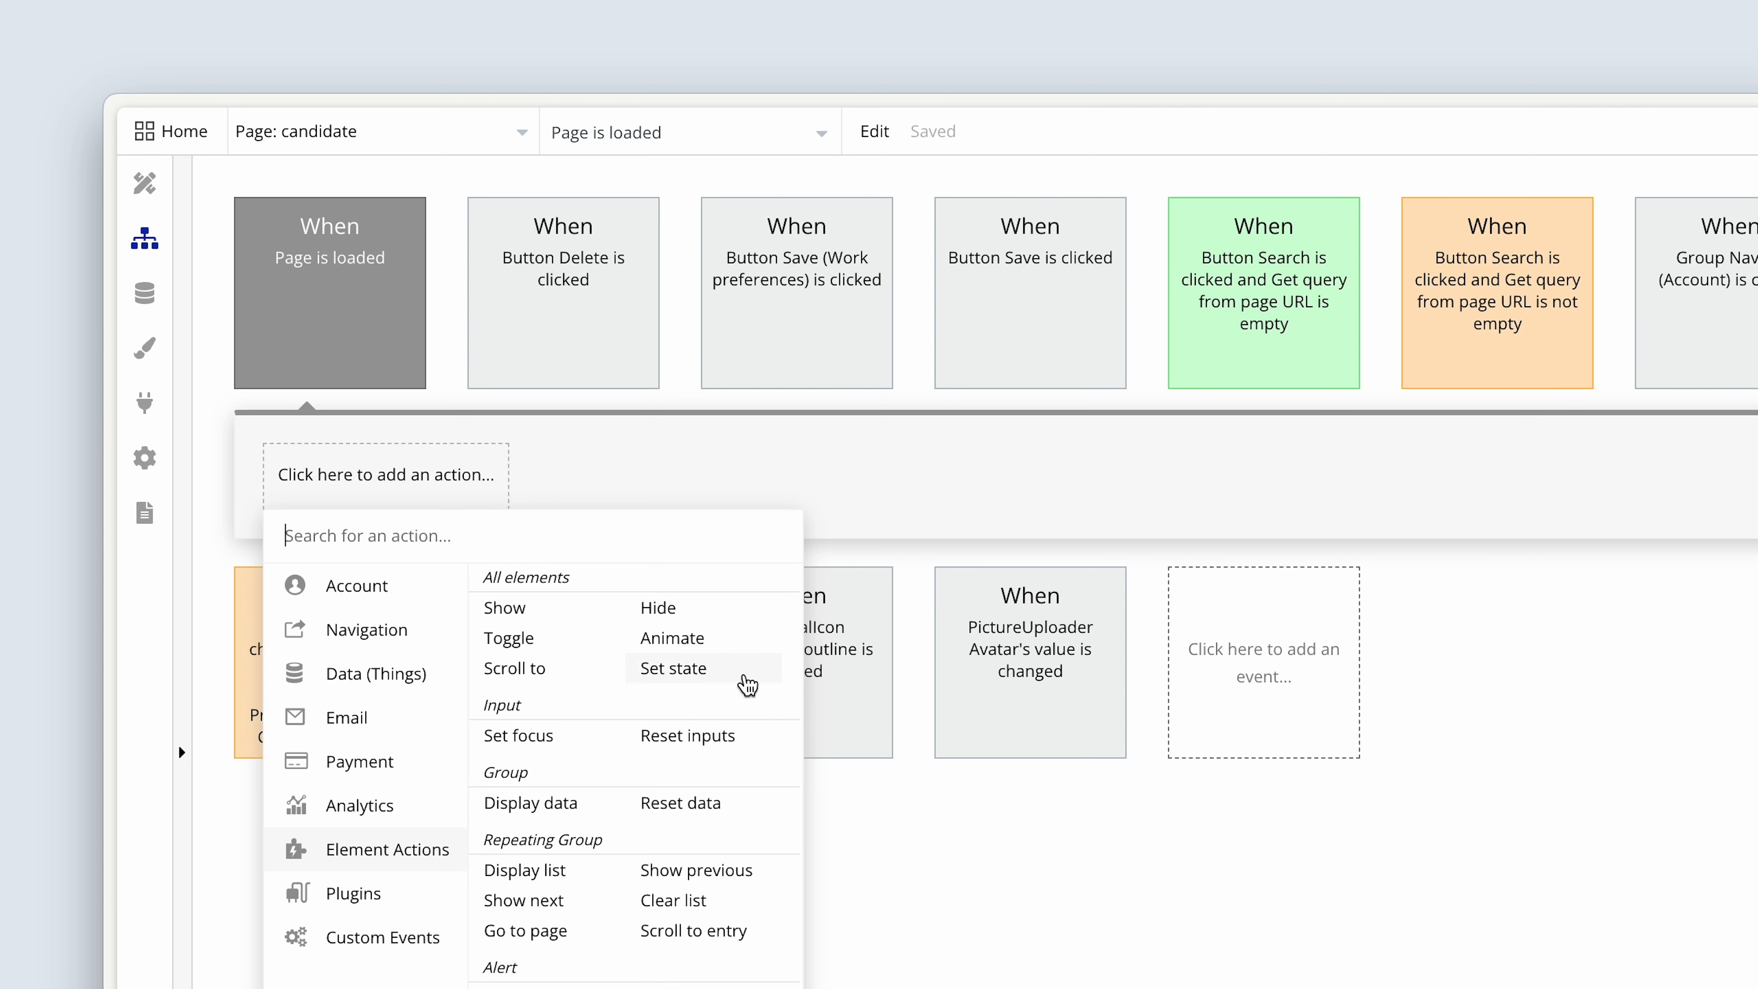
pyautogui.click(748, 686)
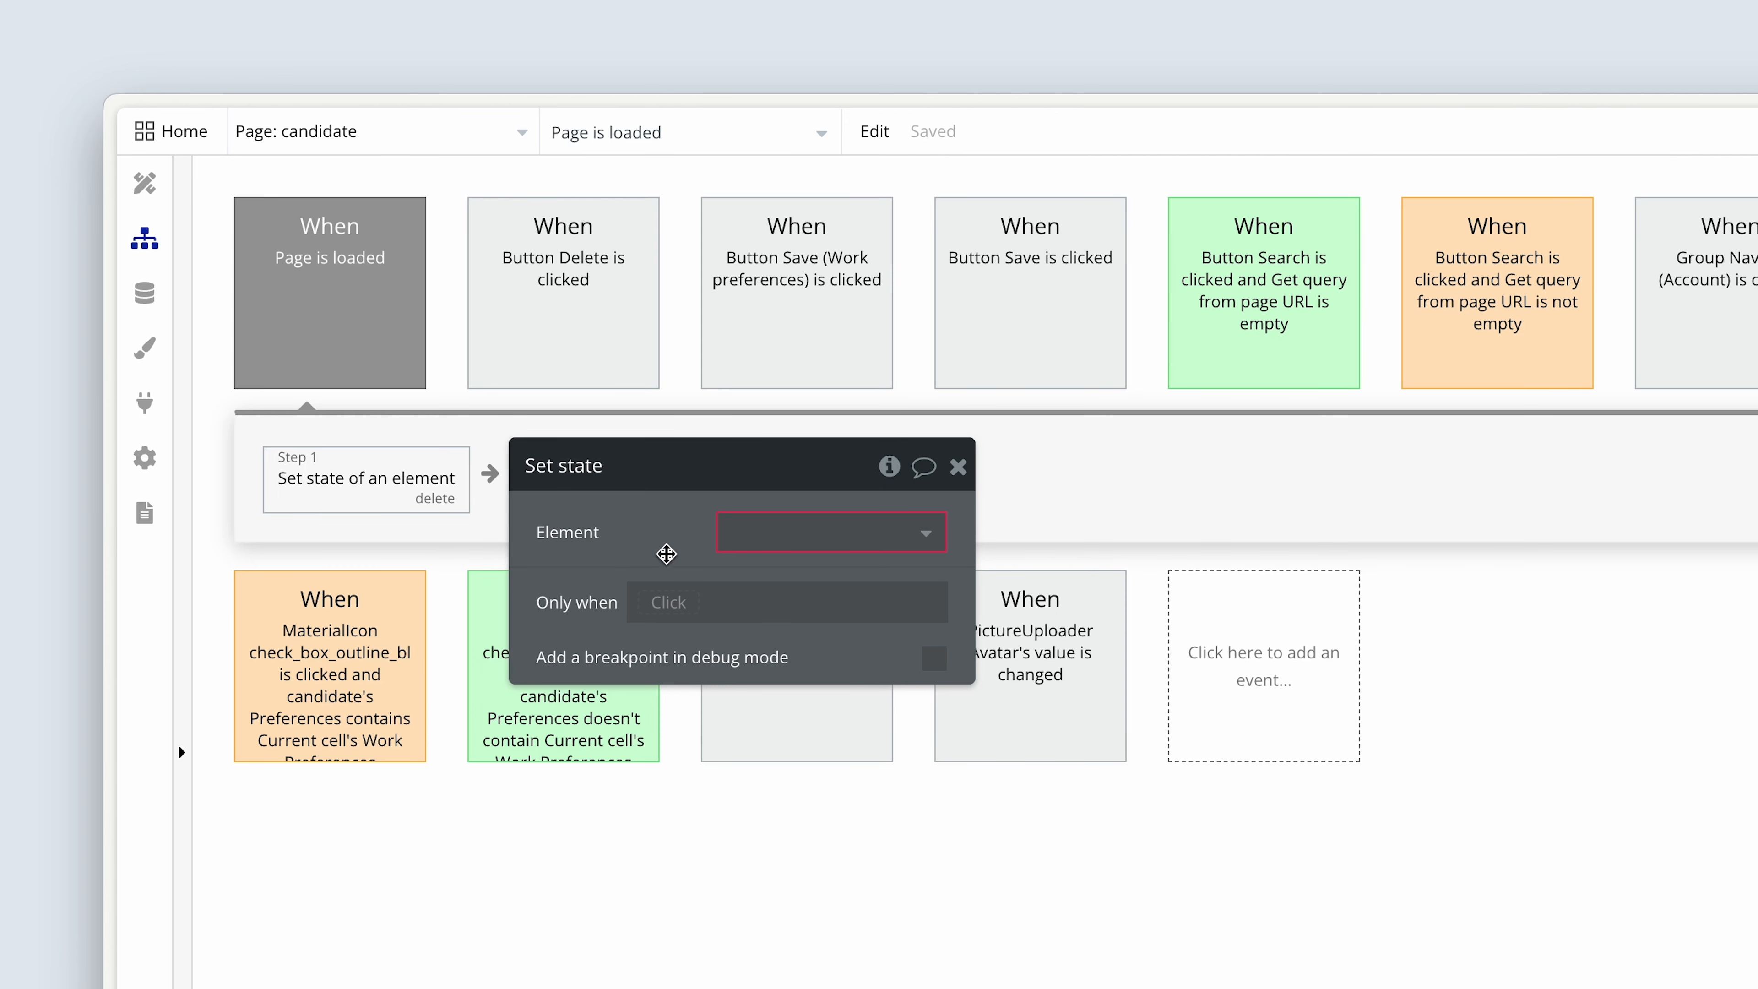
# Target the candidate page in the Set state action and choose its custom states Avatar and Preferences.
pyautogui.click(753, 539)
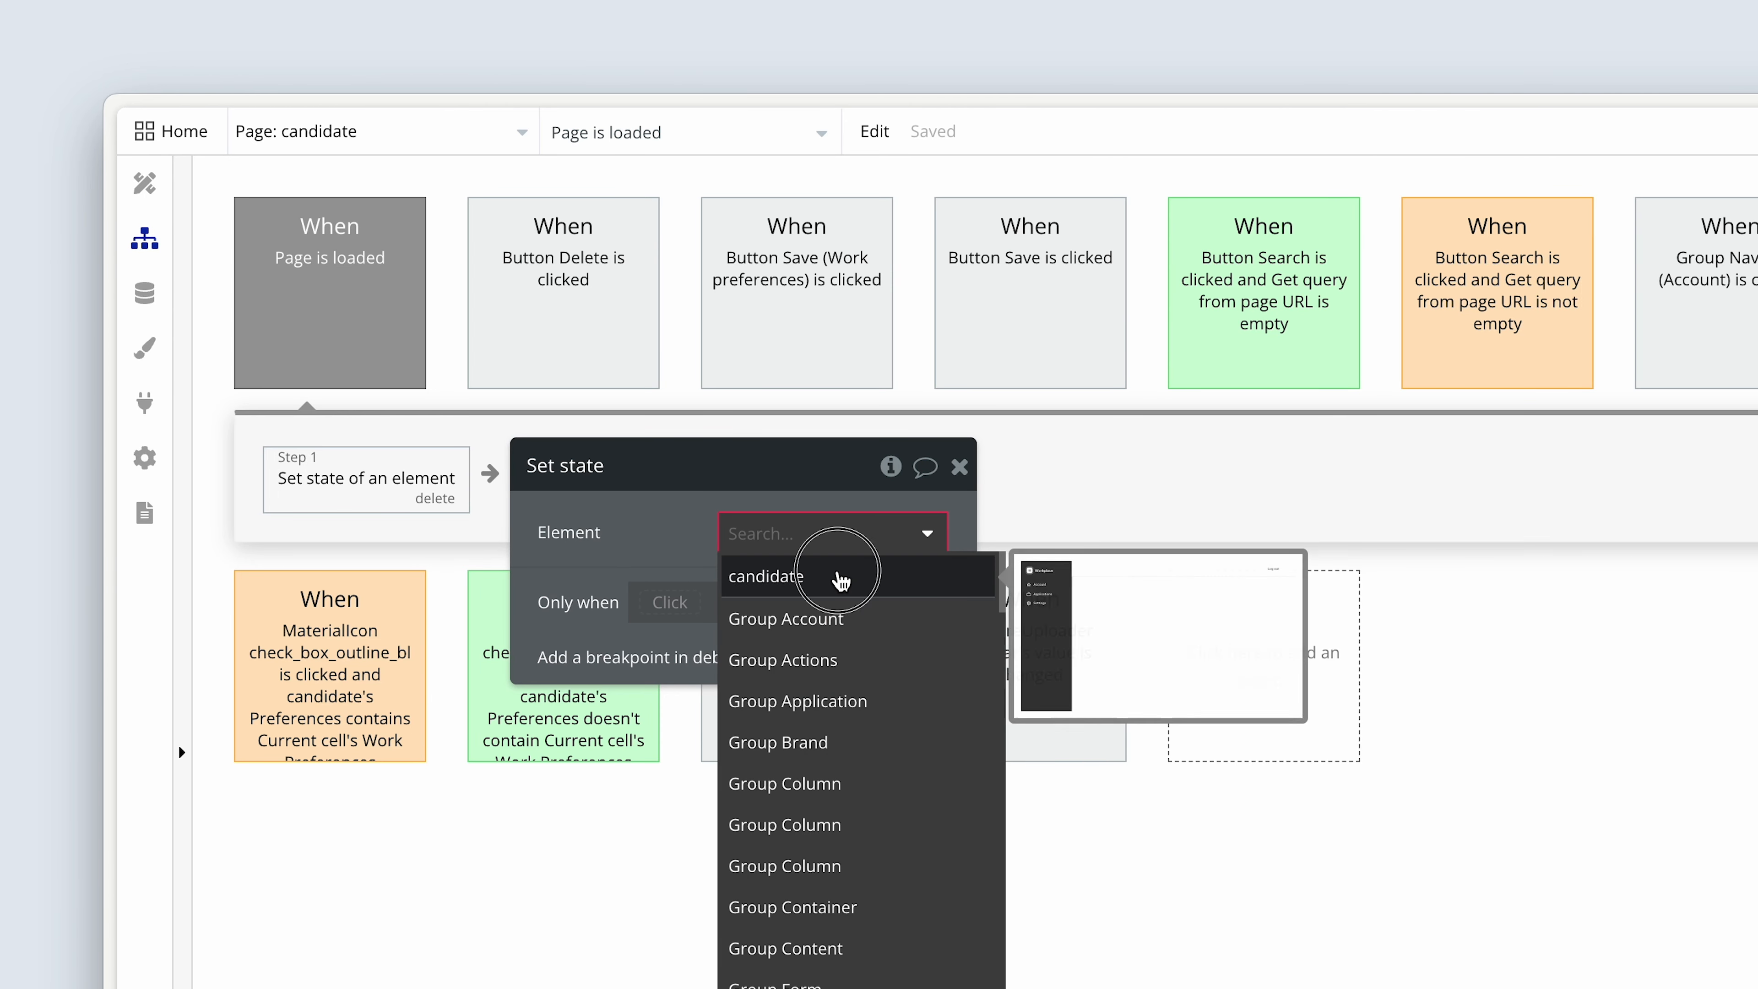
pyautogui.click(836, 576)
pyautogui.click(847, 602)
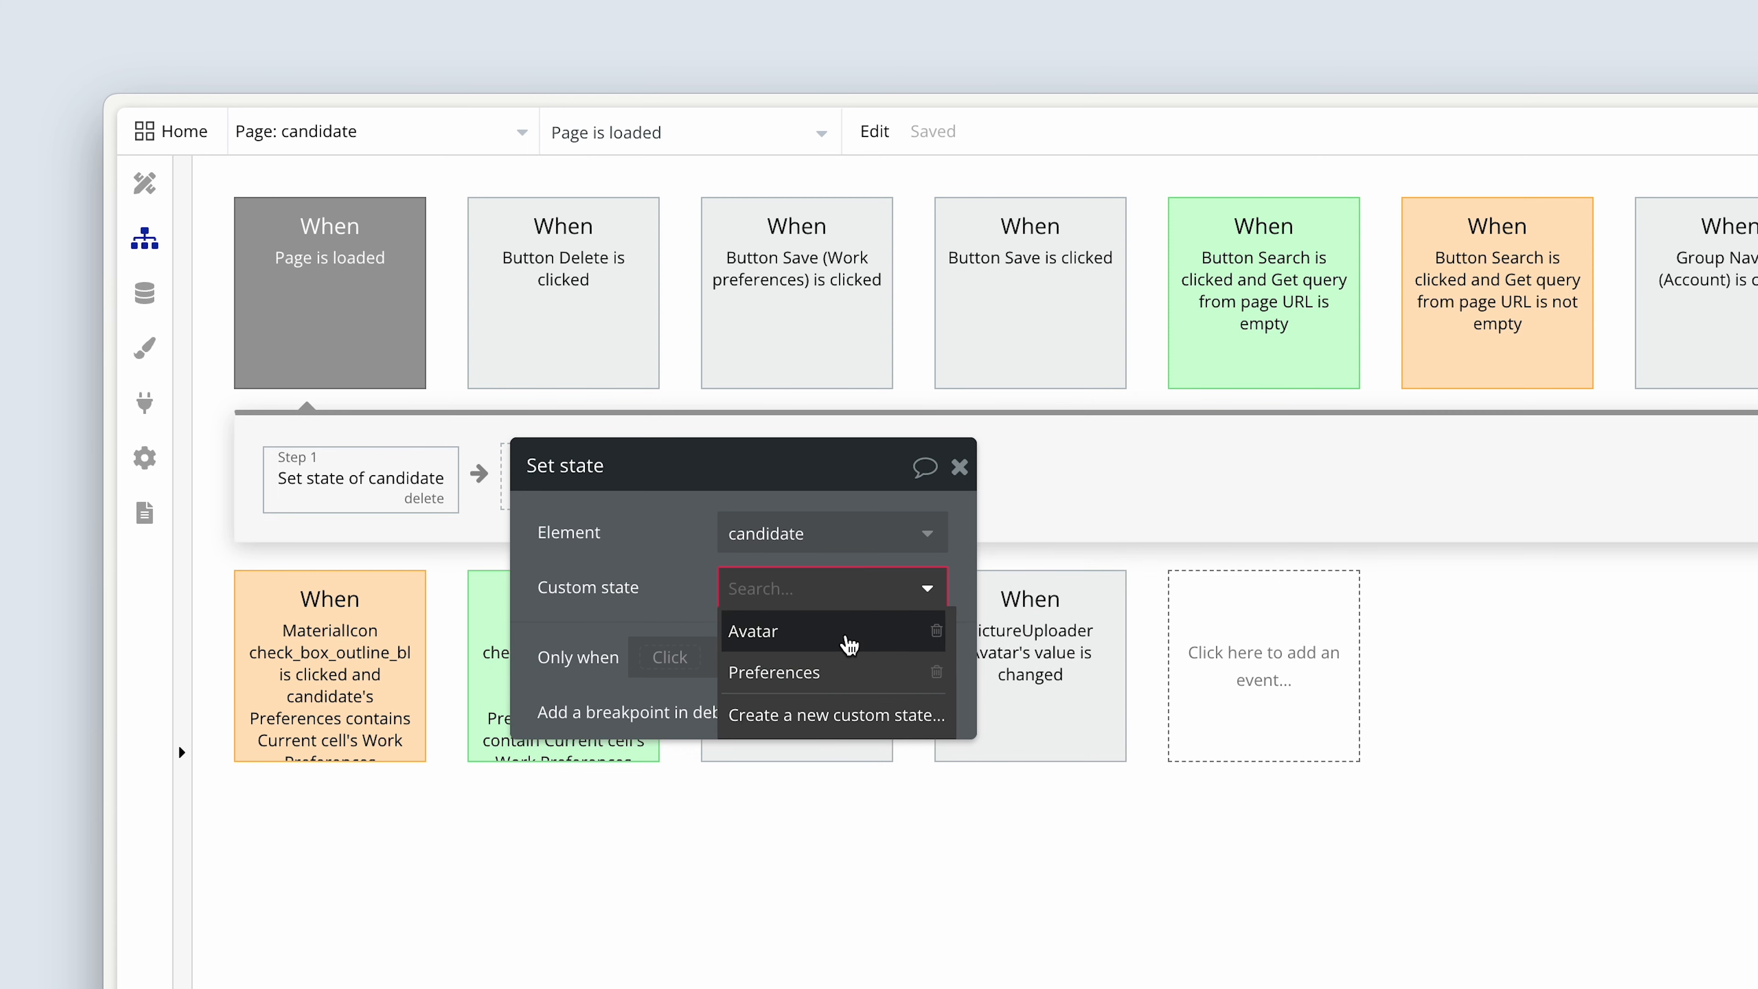
pyautogui.click(844, 636)
pyautogui.click(789, 719)
pyautogui.click(789, 704)
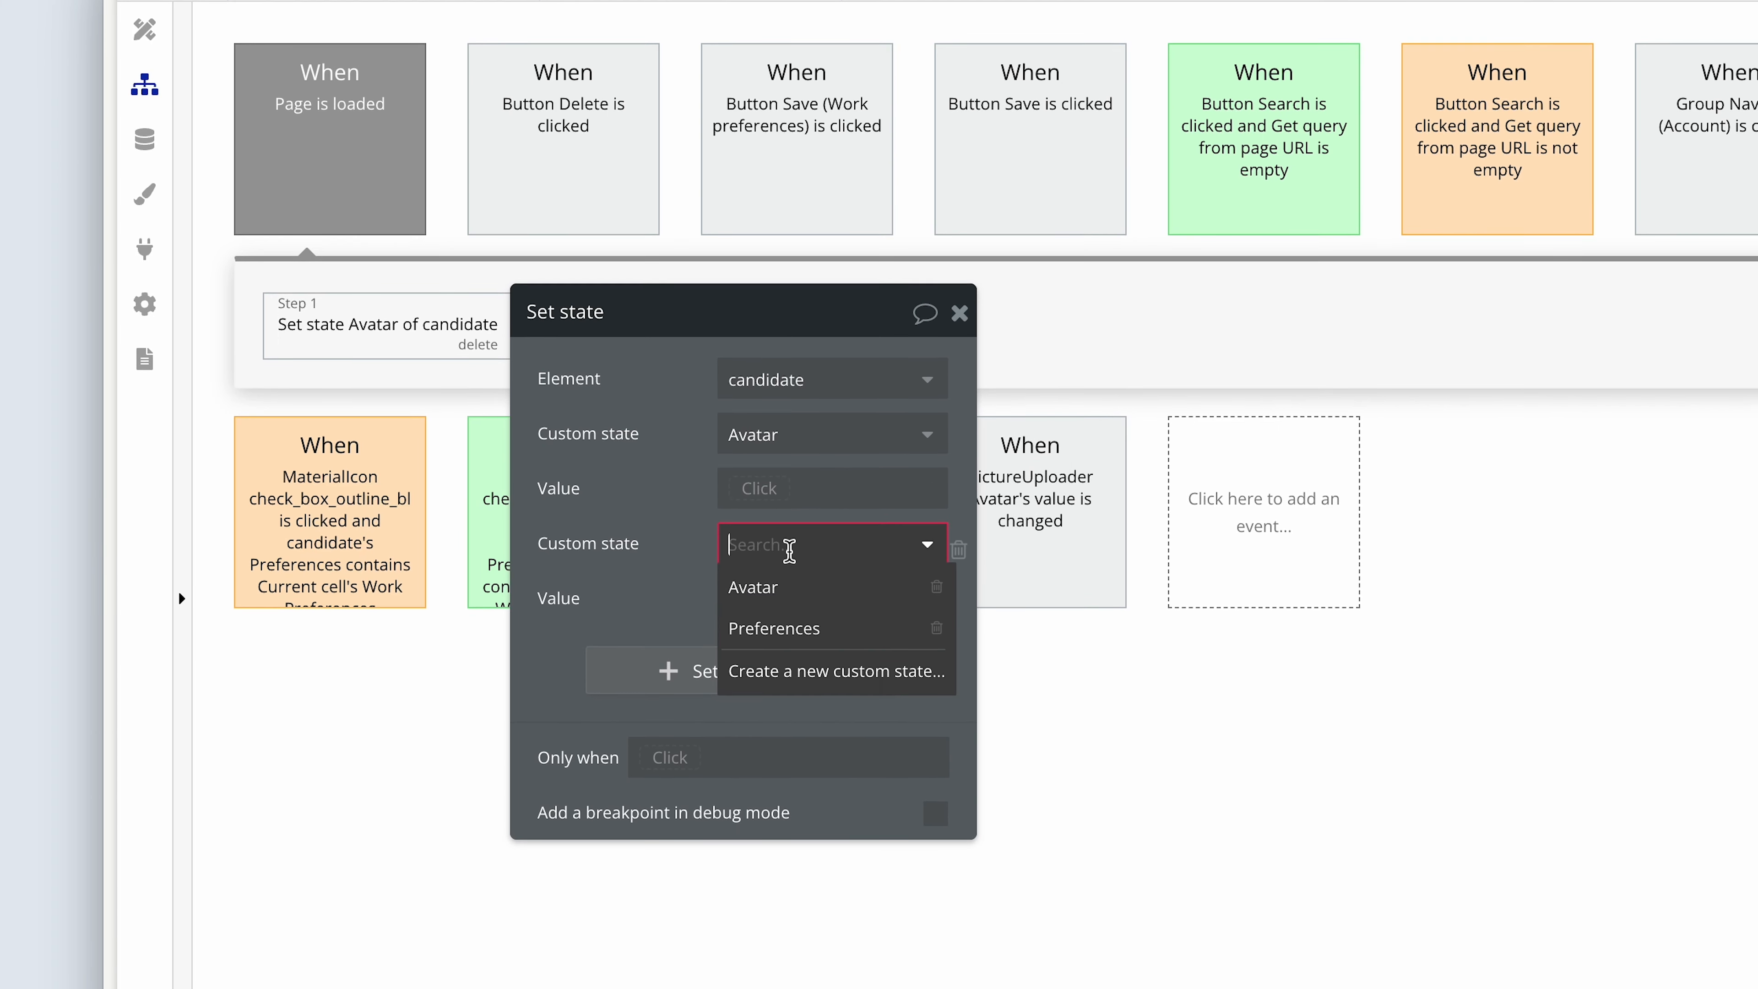
pyautogui.click(720, 778)
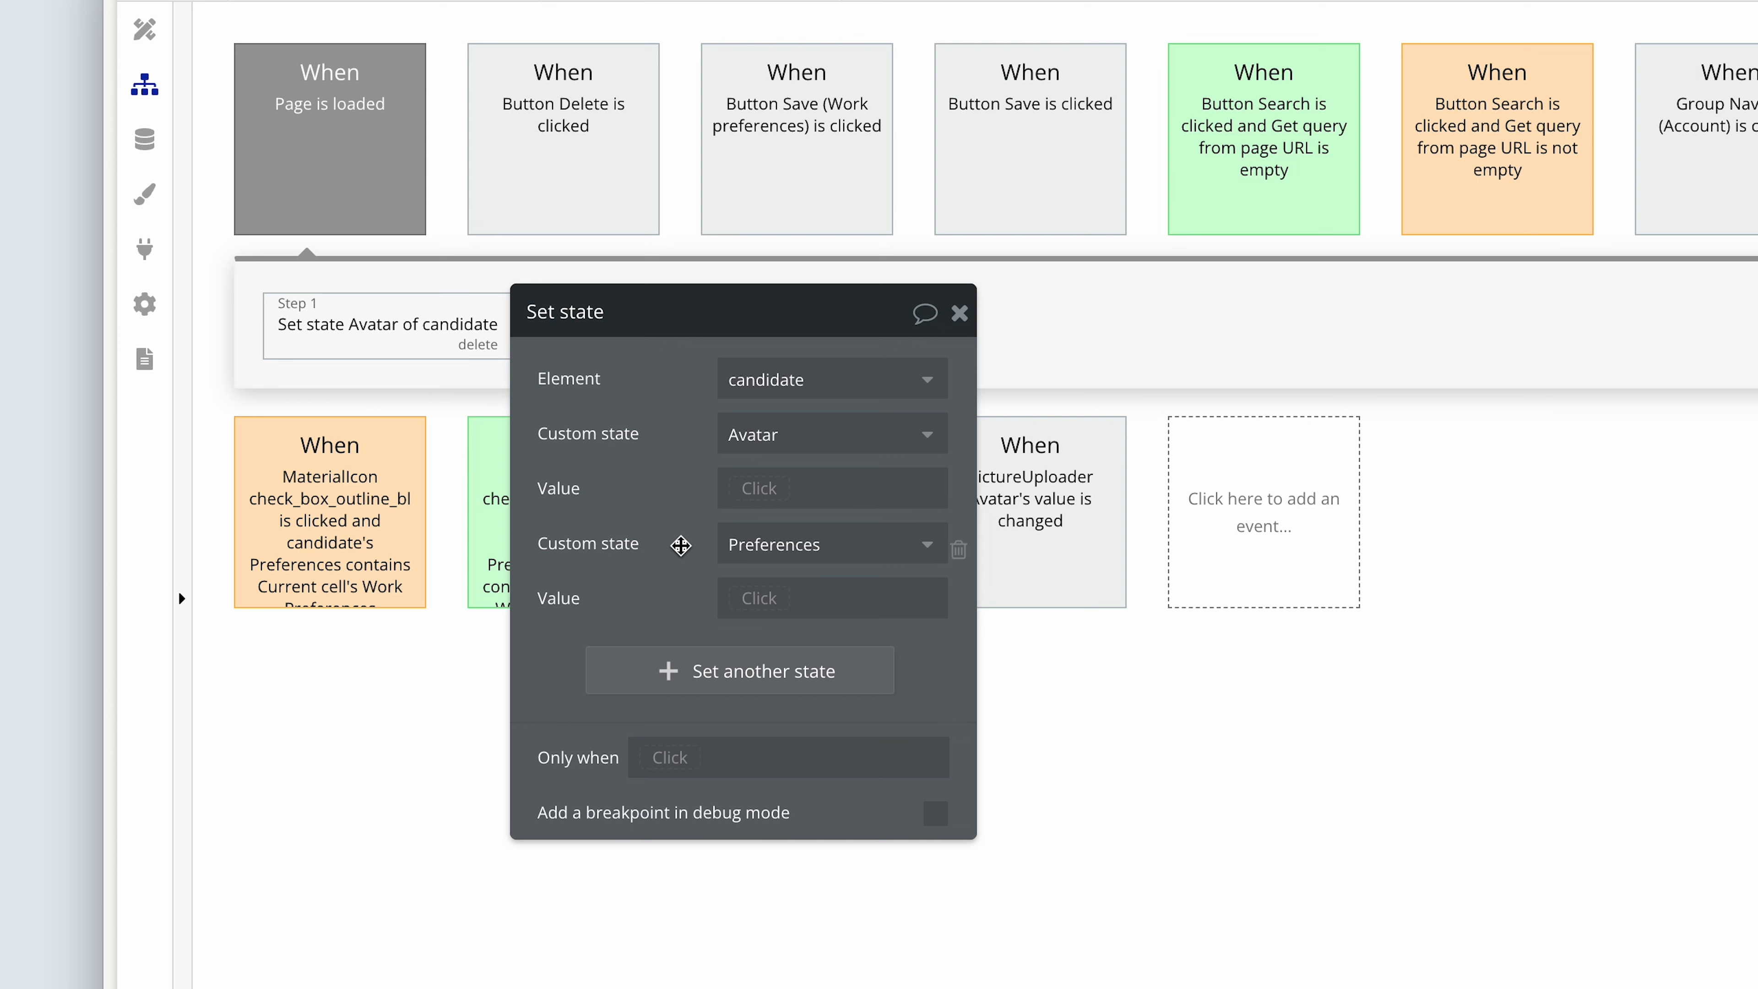
# Set the Avatar state's value to Current User's Avatar.
pyautogui.click(762, 488)
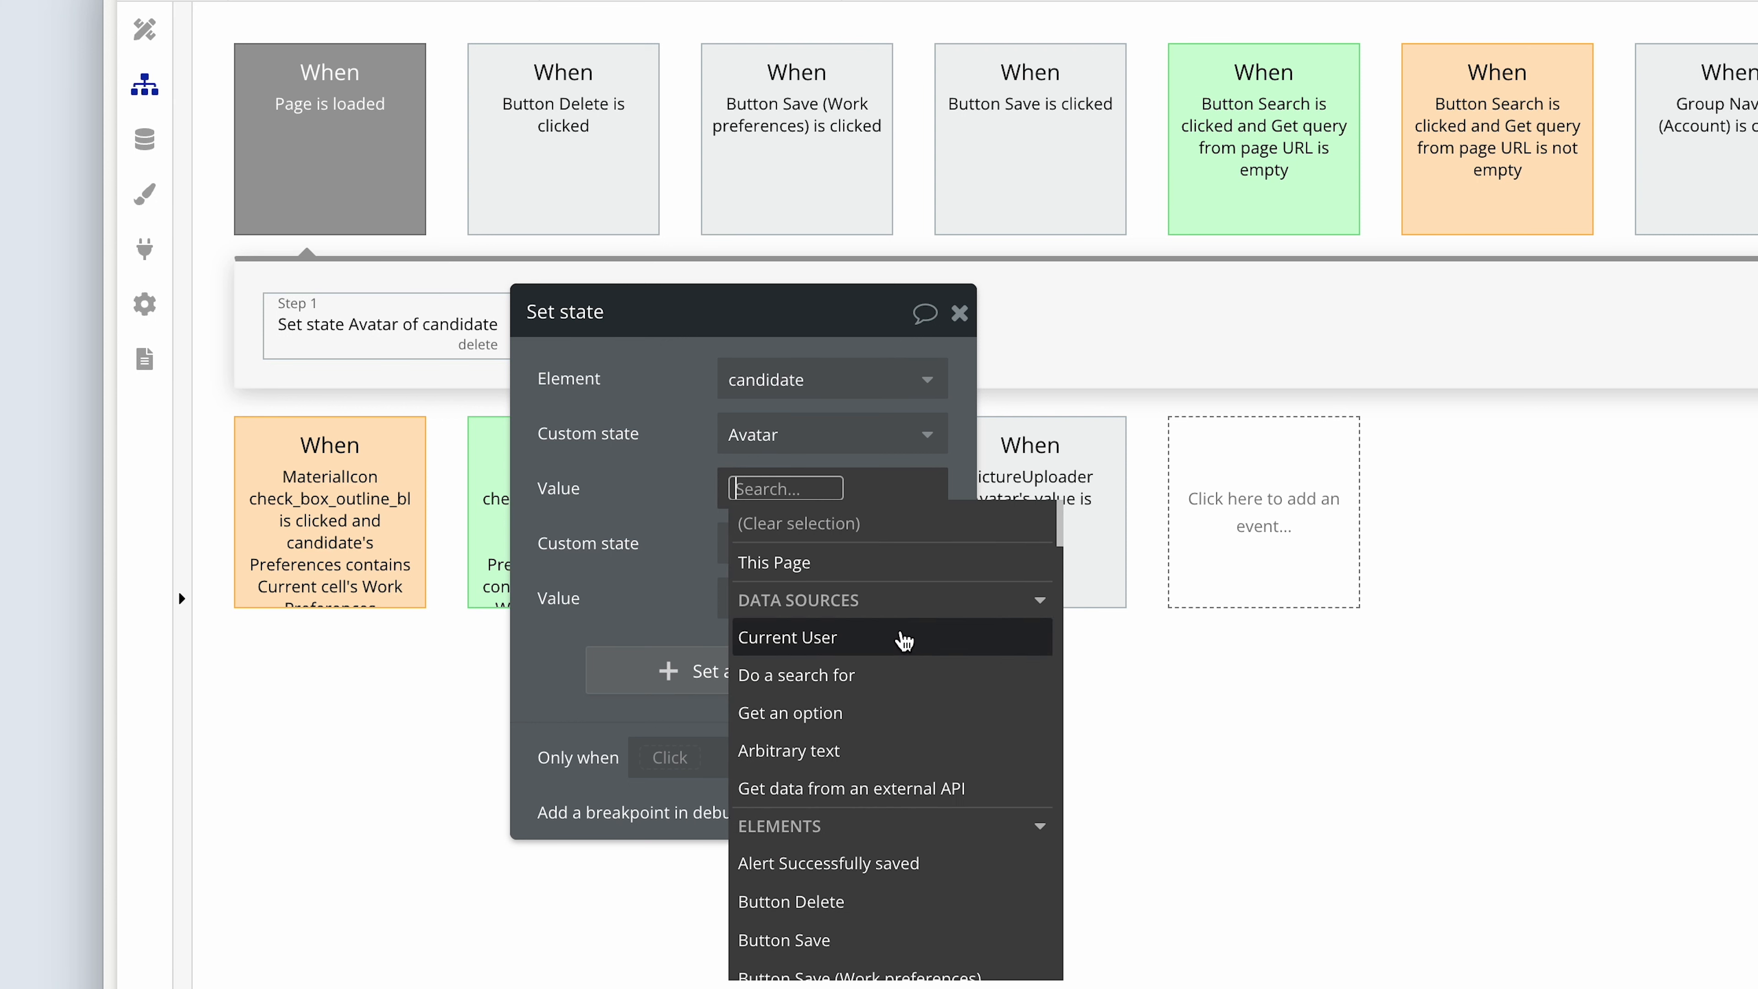
pyautogui.click(899, 636)
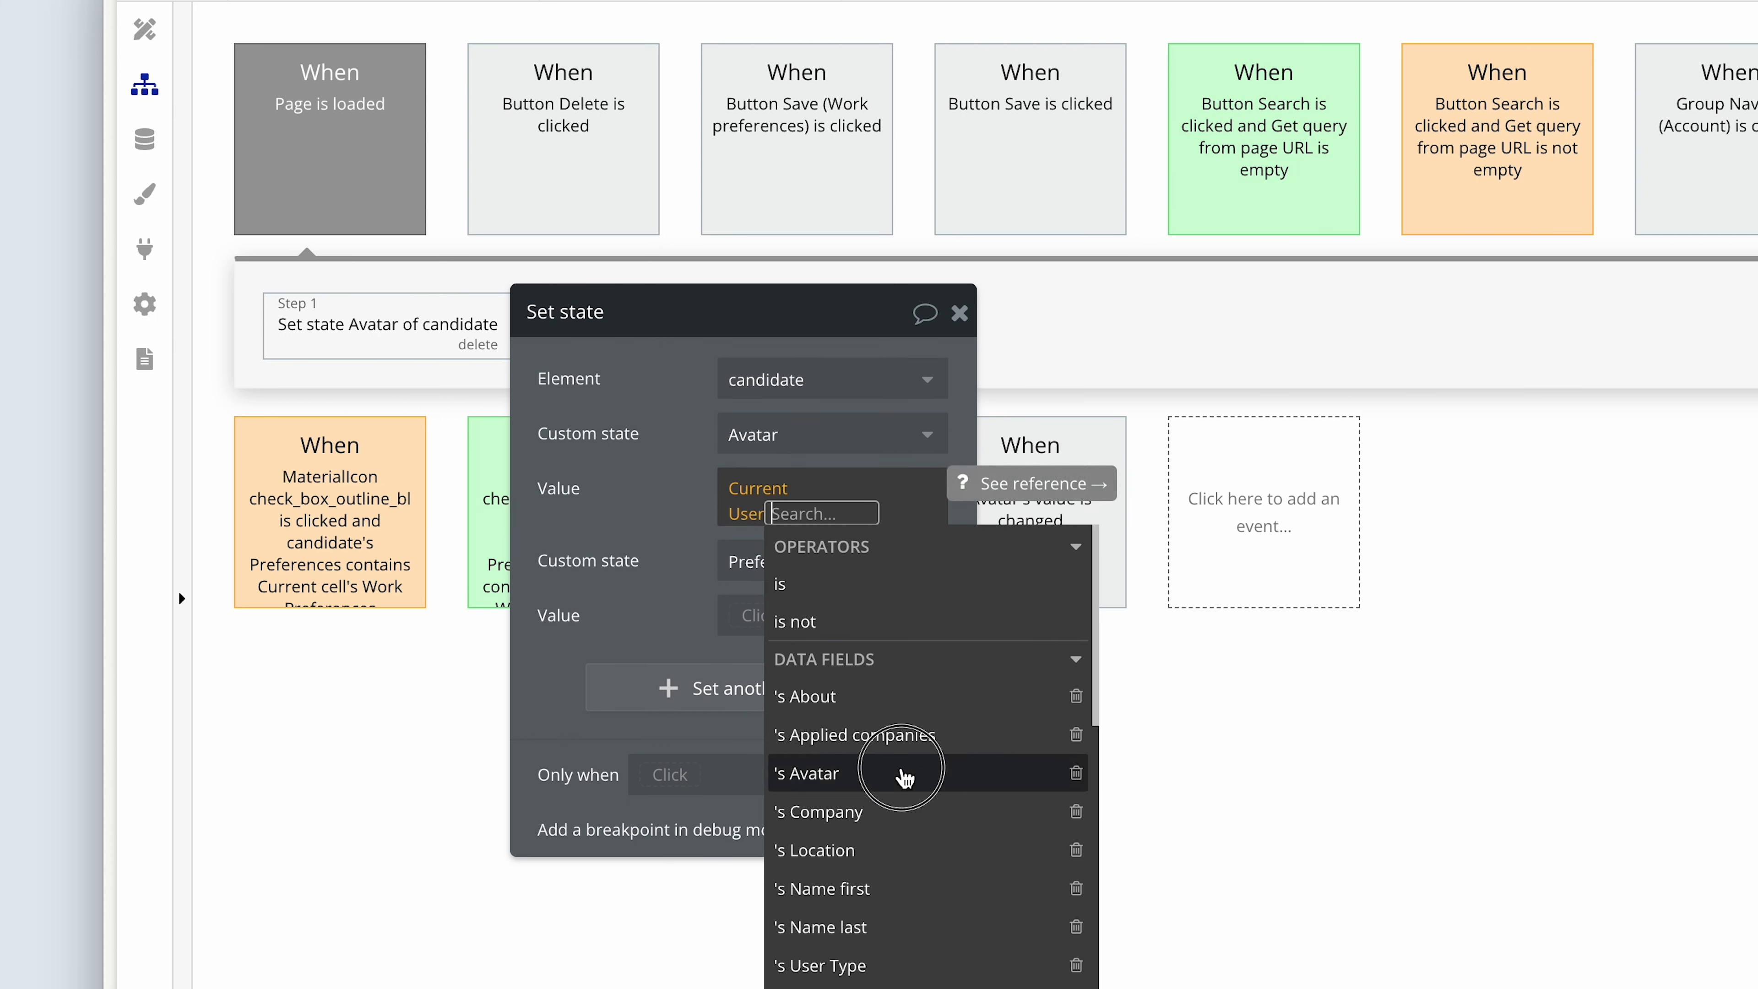
pyautogui.click(903, 773)
pyautogui.click(691, 613)
# Set the Preferences state's value to Current User's Work preferences.
pyautogui.click(745, 597)
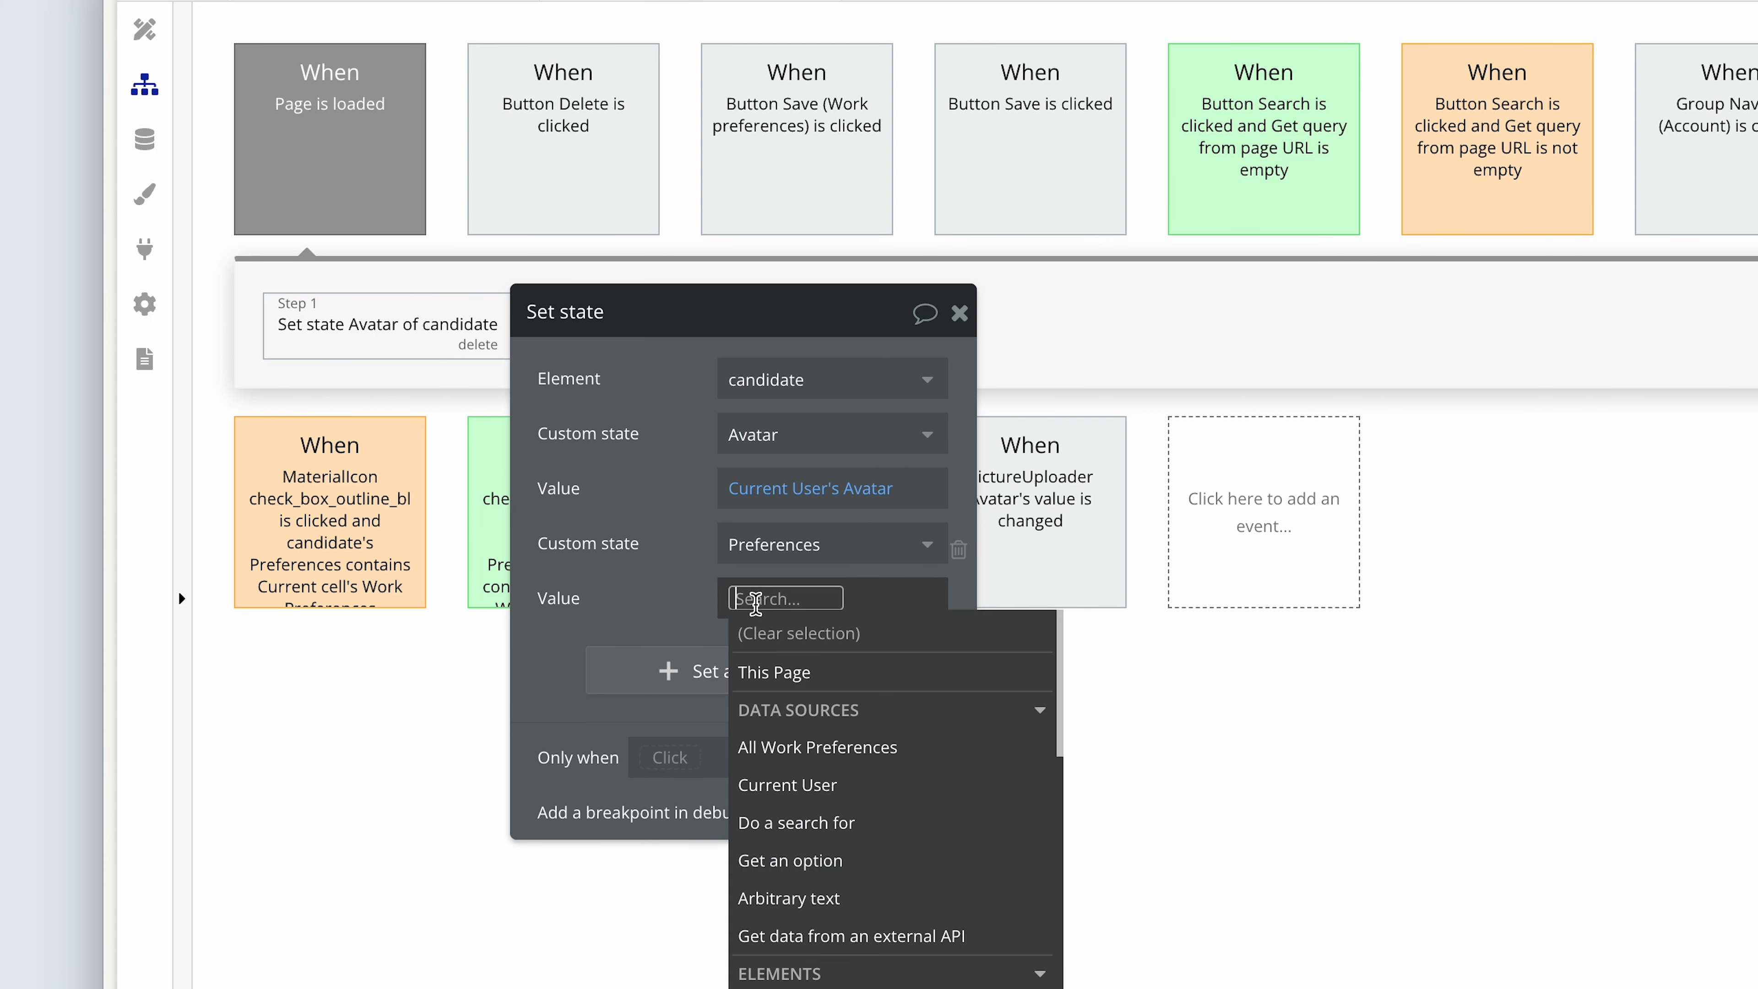
pyautogui.click(880, 788)
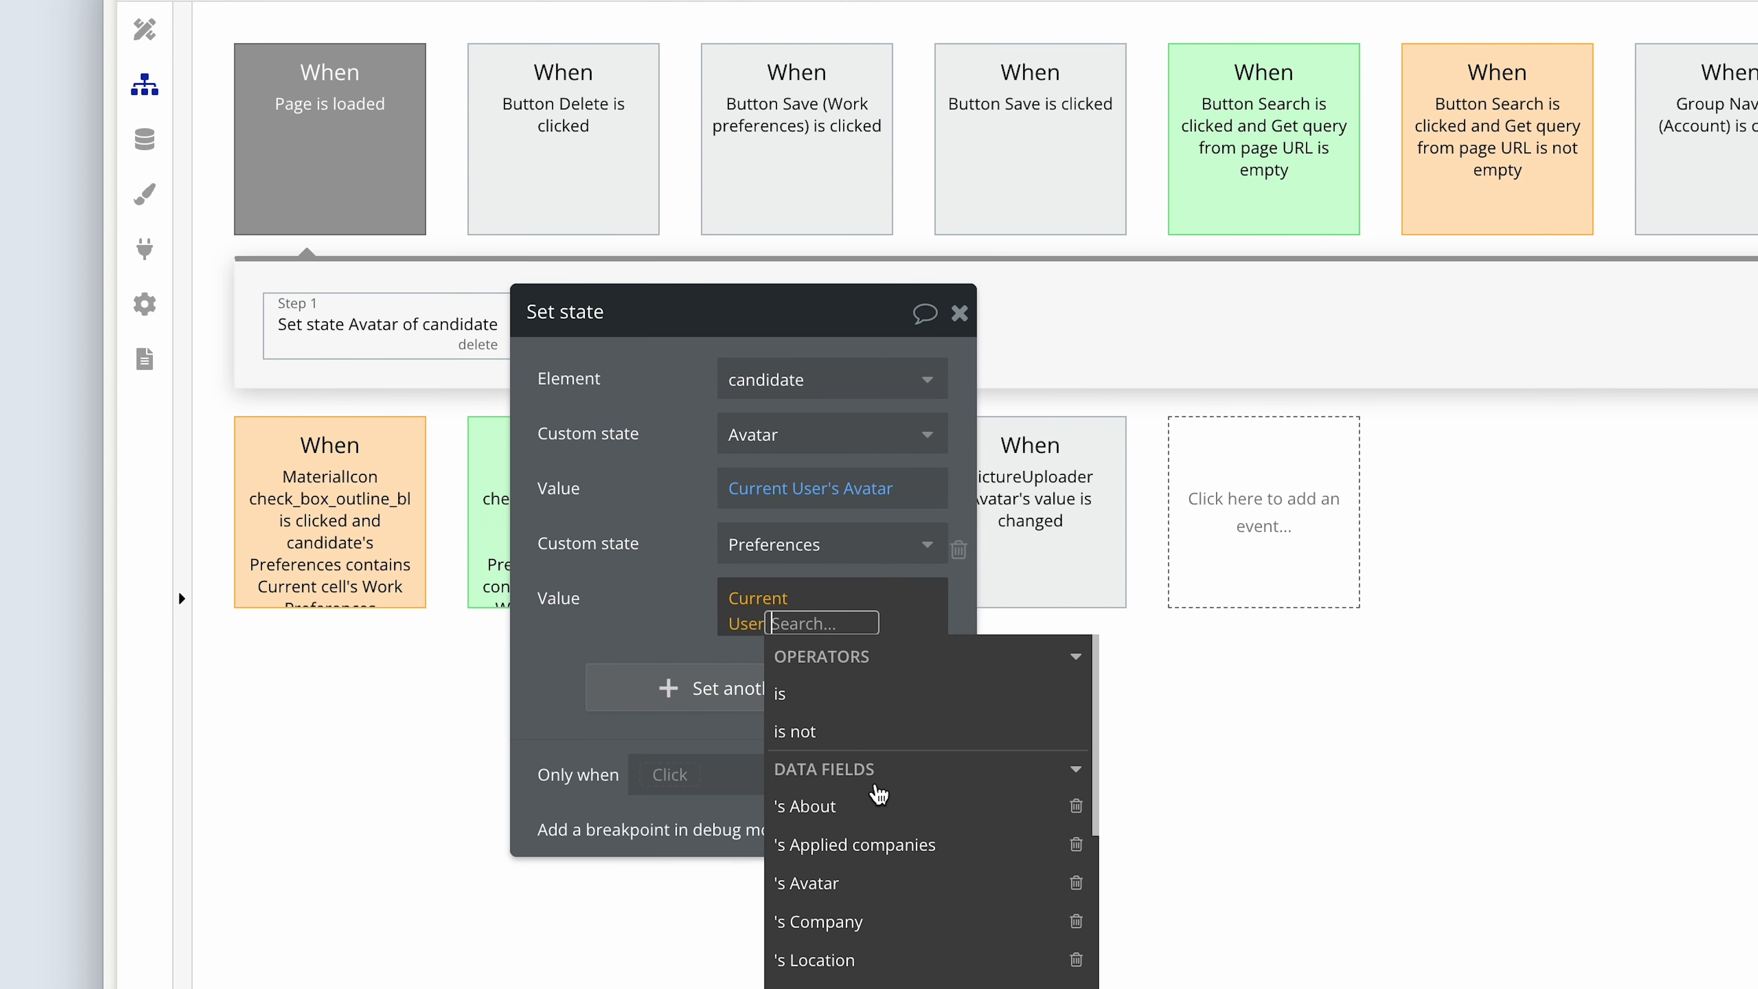
pyautogui.scroll(-1, 959, 959)
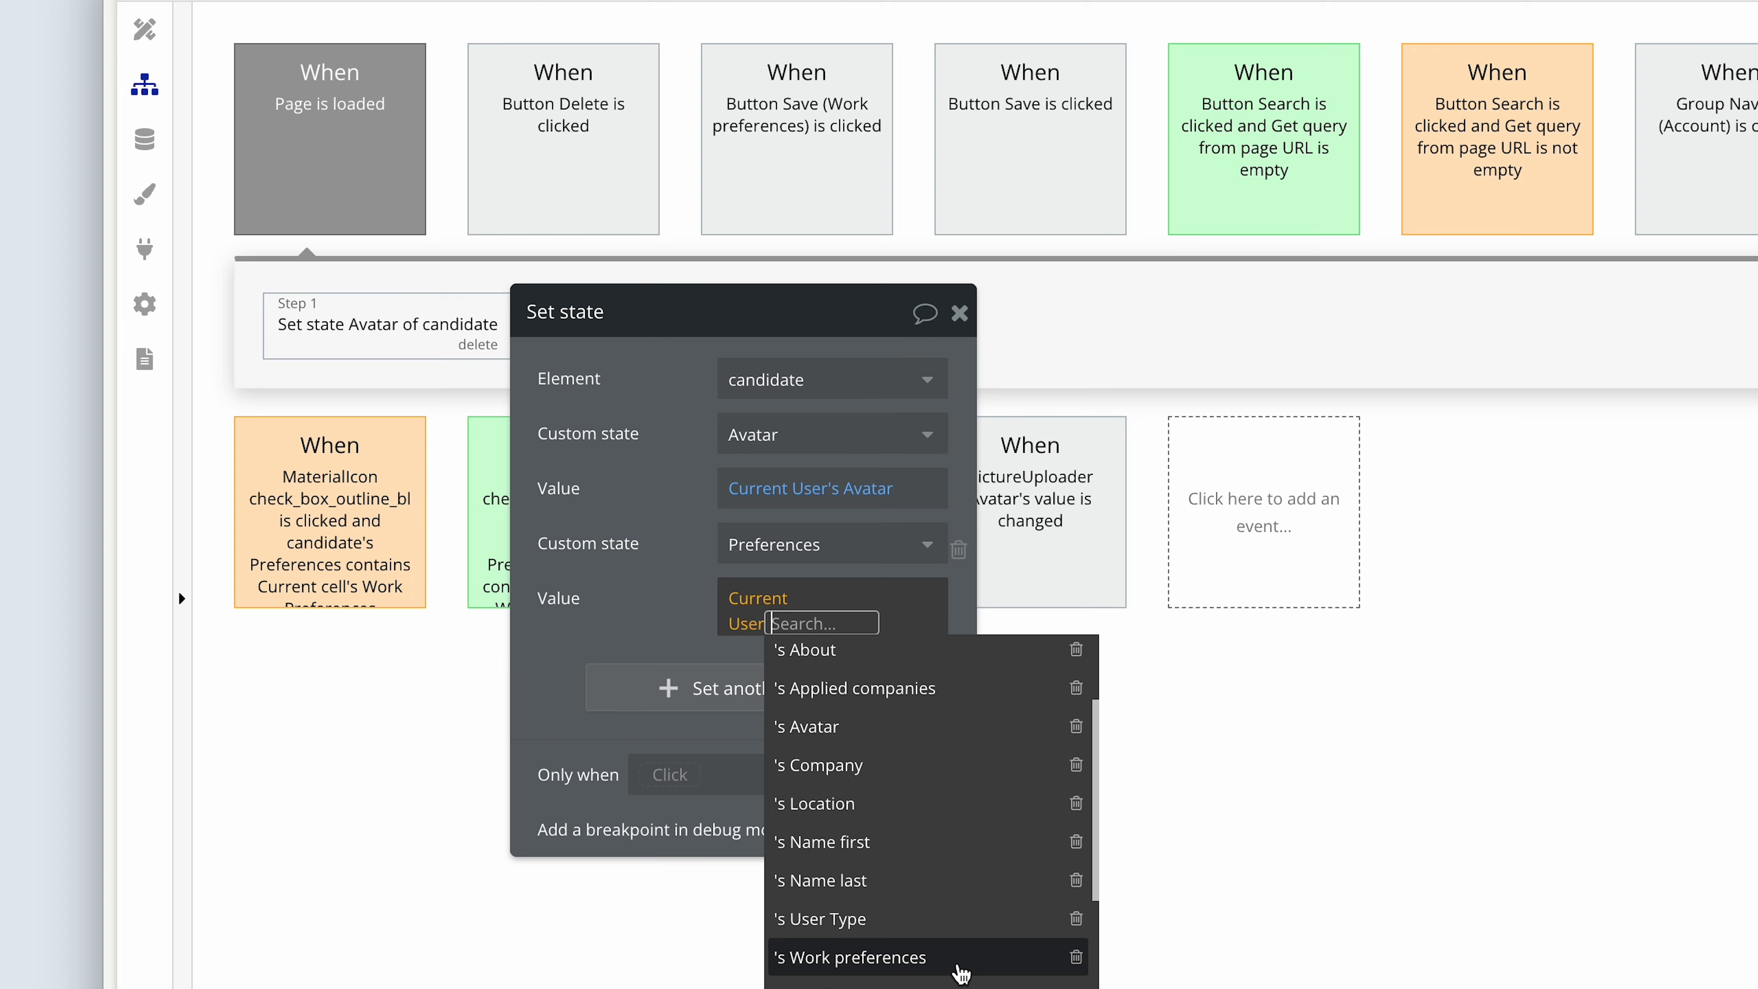
pyautogui.click(961, 957)
pyautogui.click(676, 578)
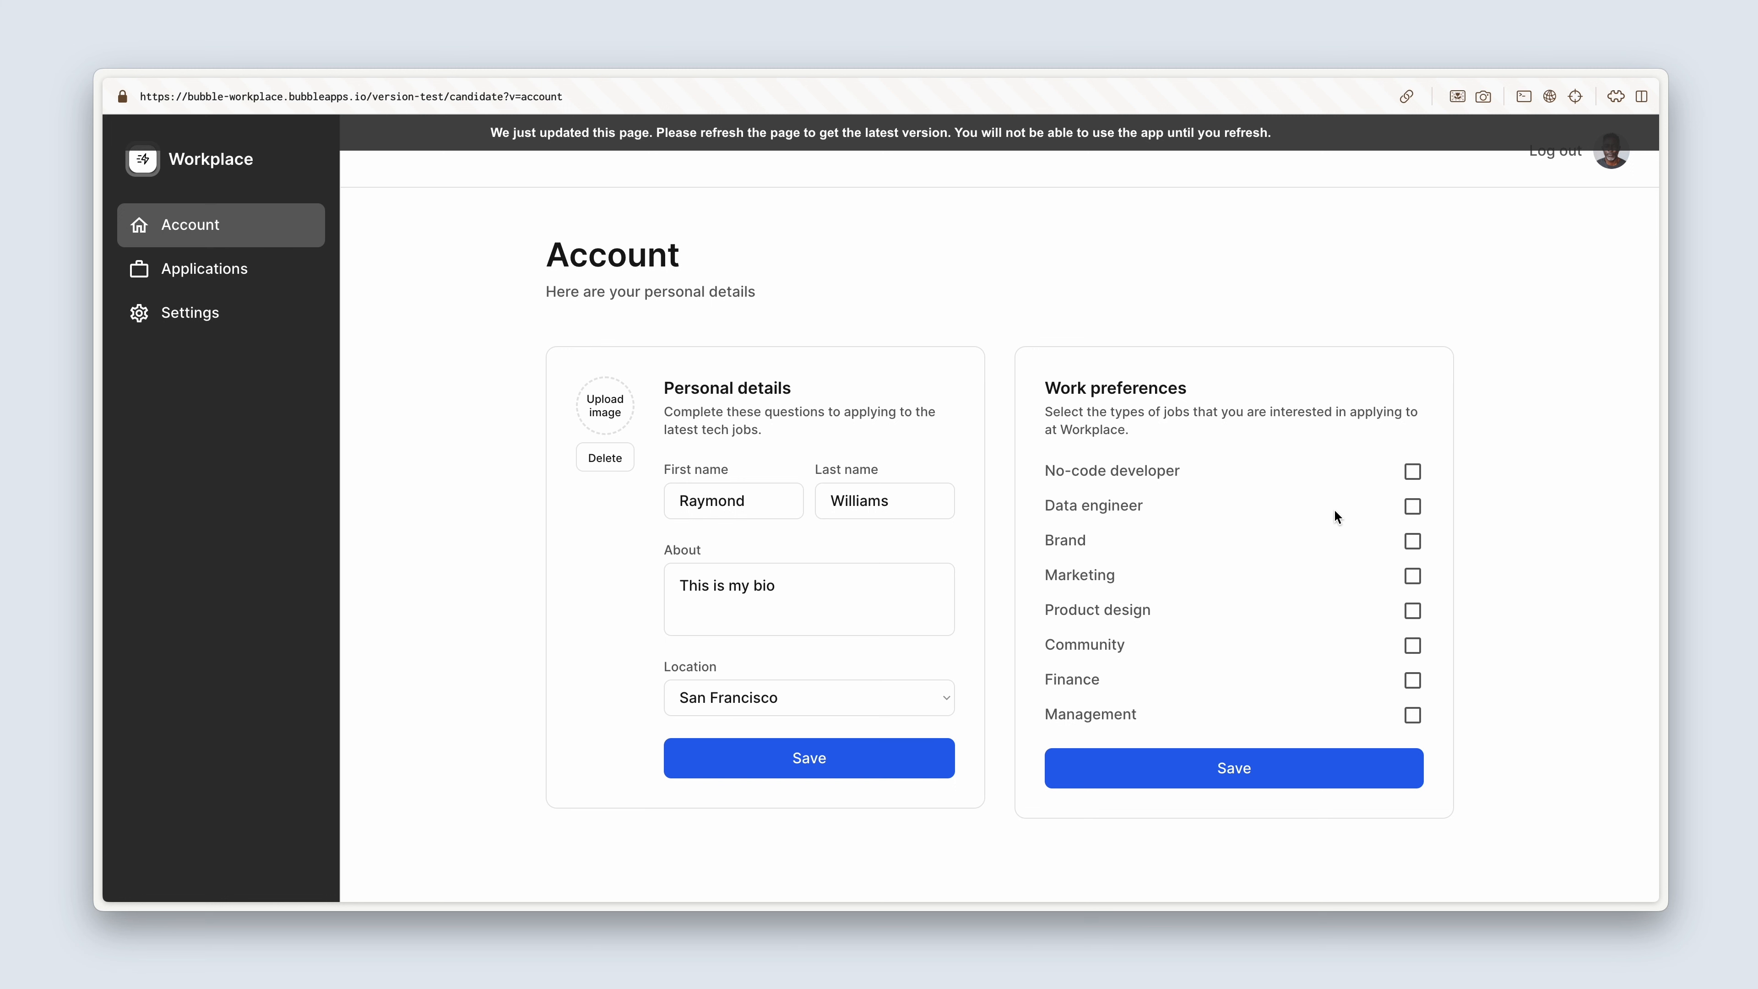
# Refresh the previewed candidate page, check its Applications section and return to the editor.
pyautogui.click(1274, 143)
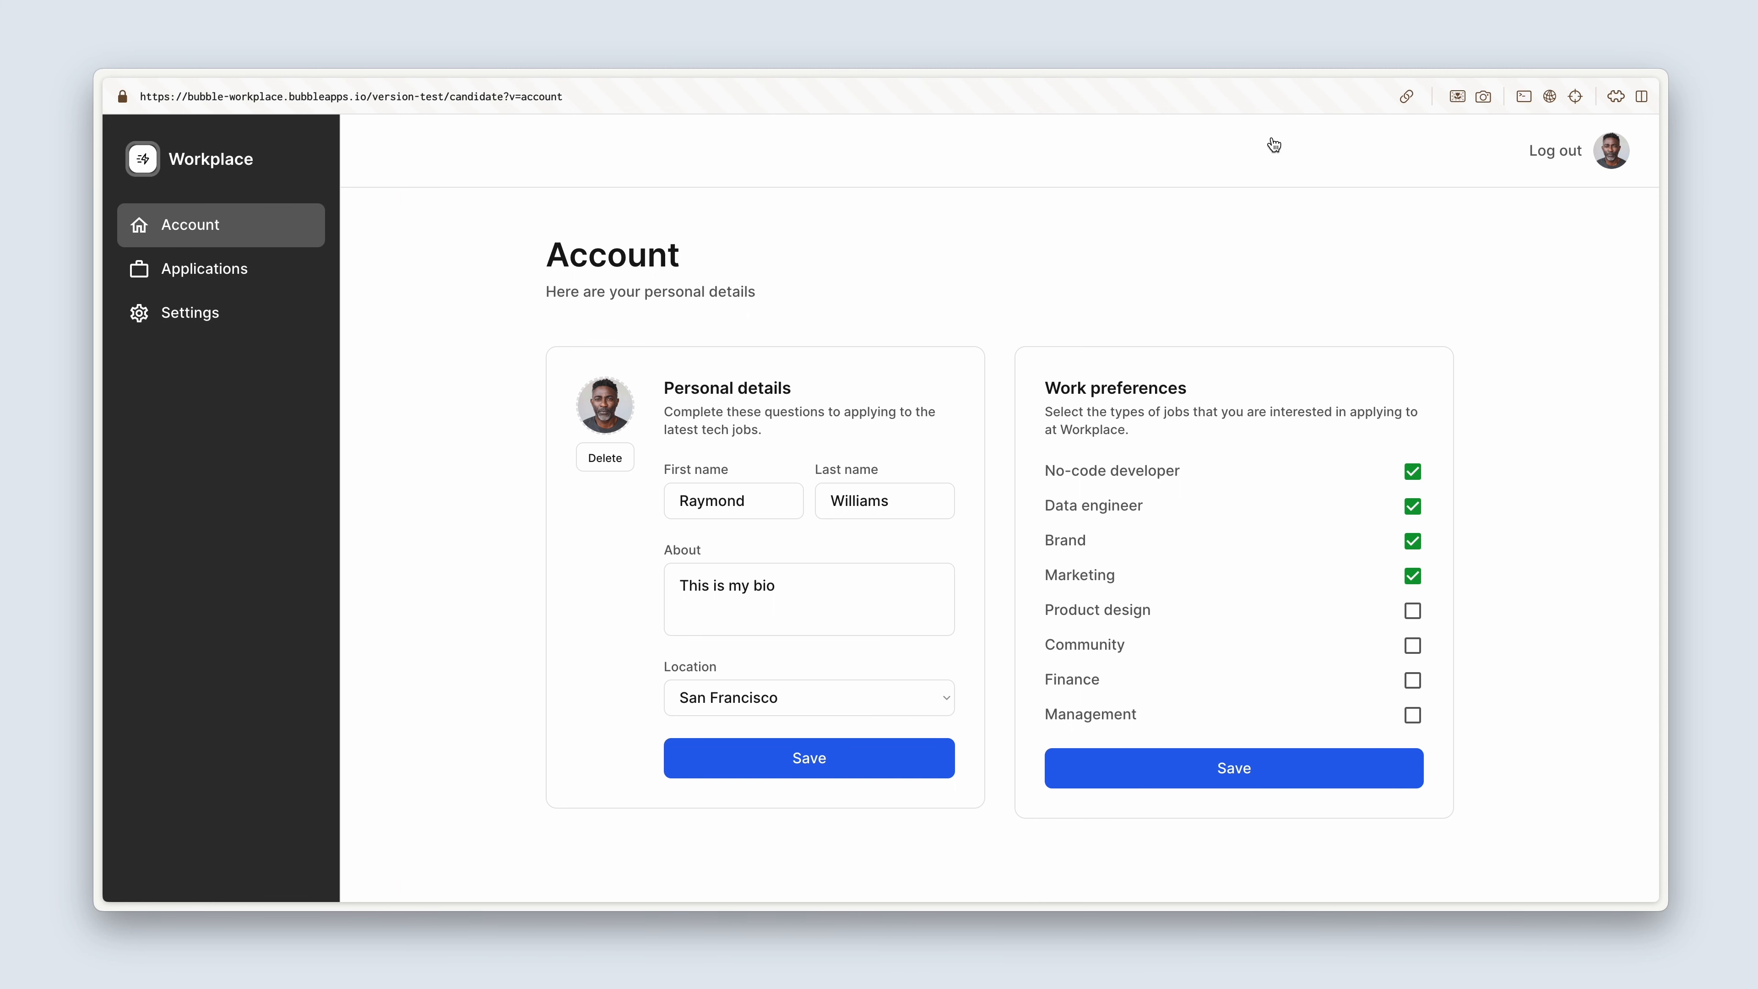
pyautogui.click(269, 287)
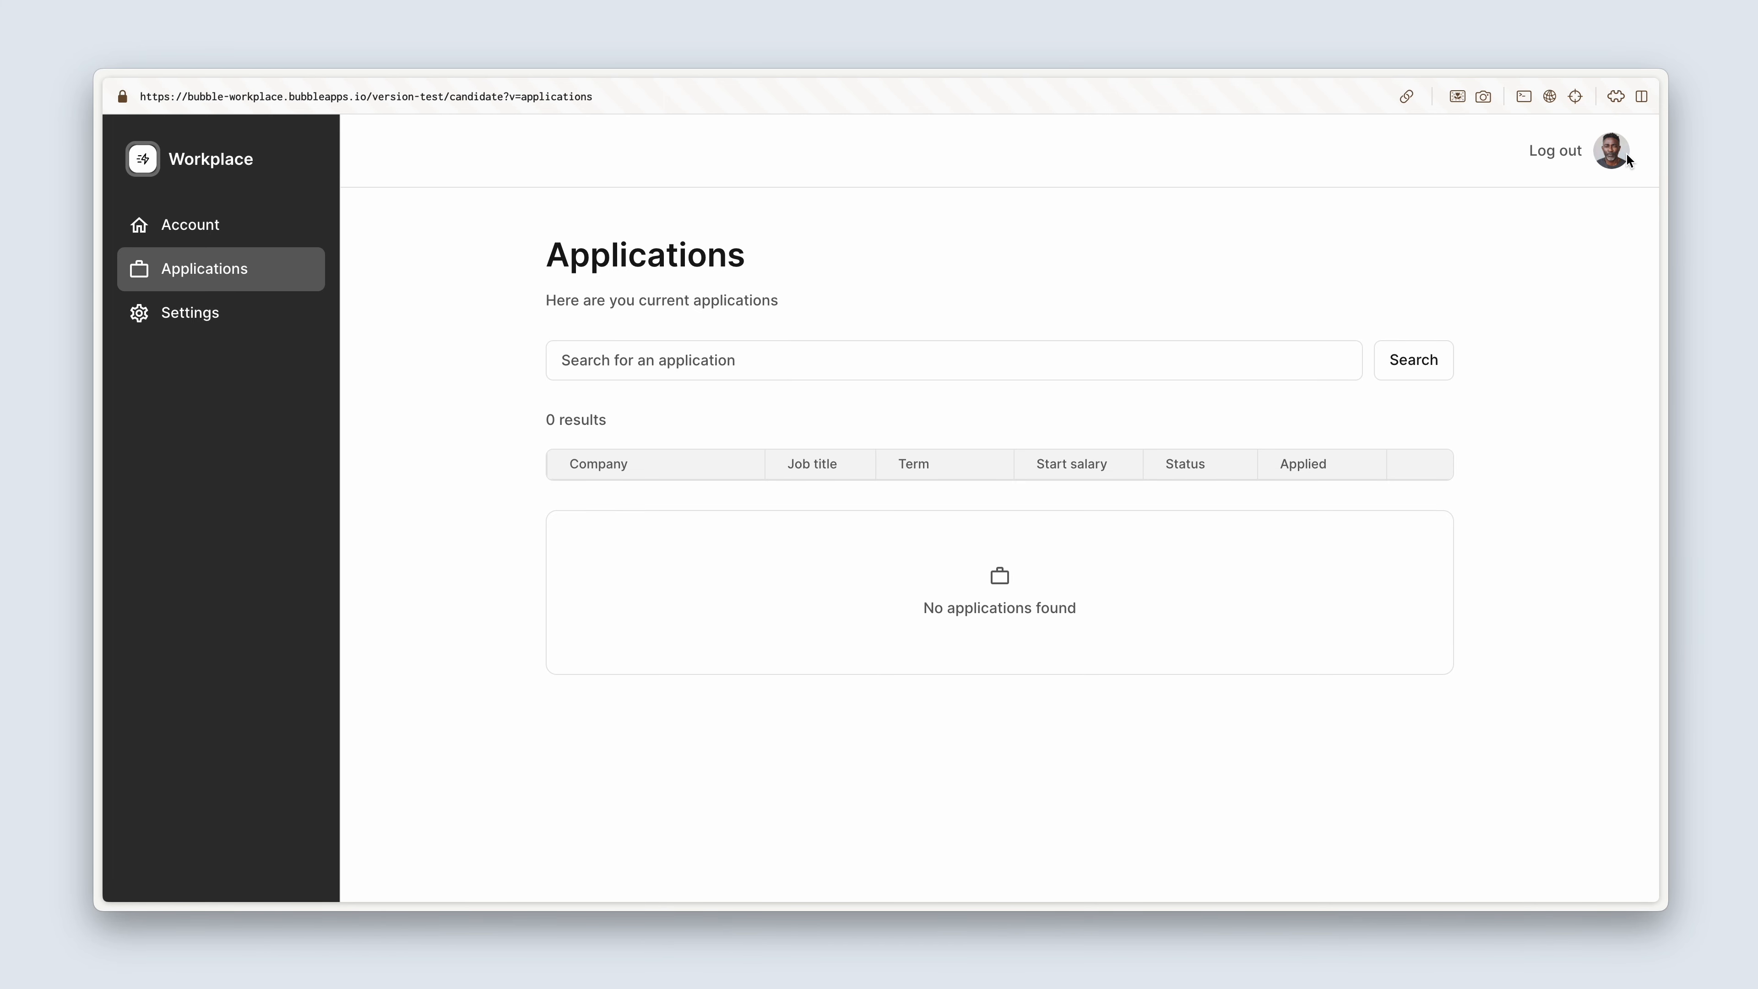
pyautogui.hotkey('ctrl', 'Tab')
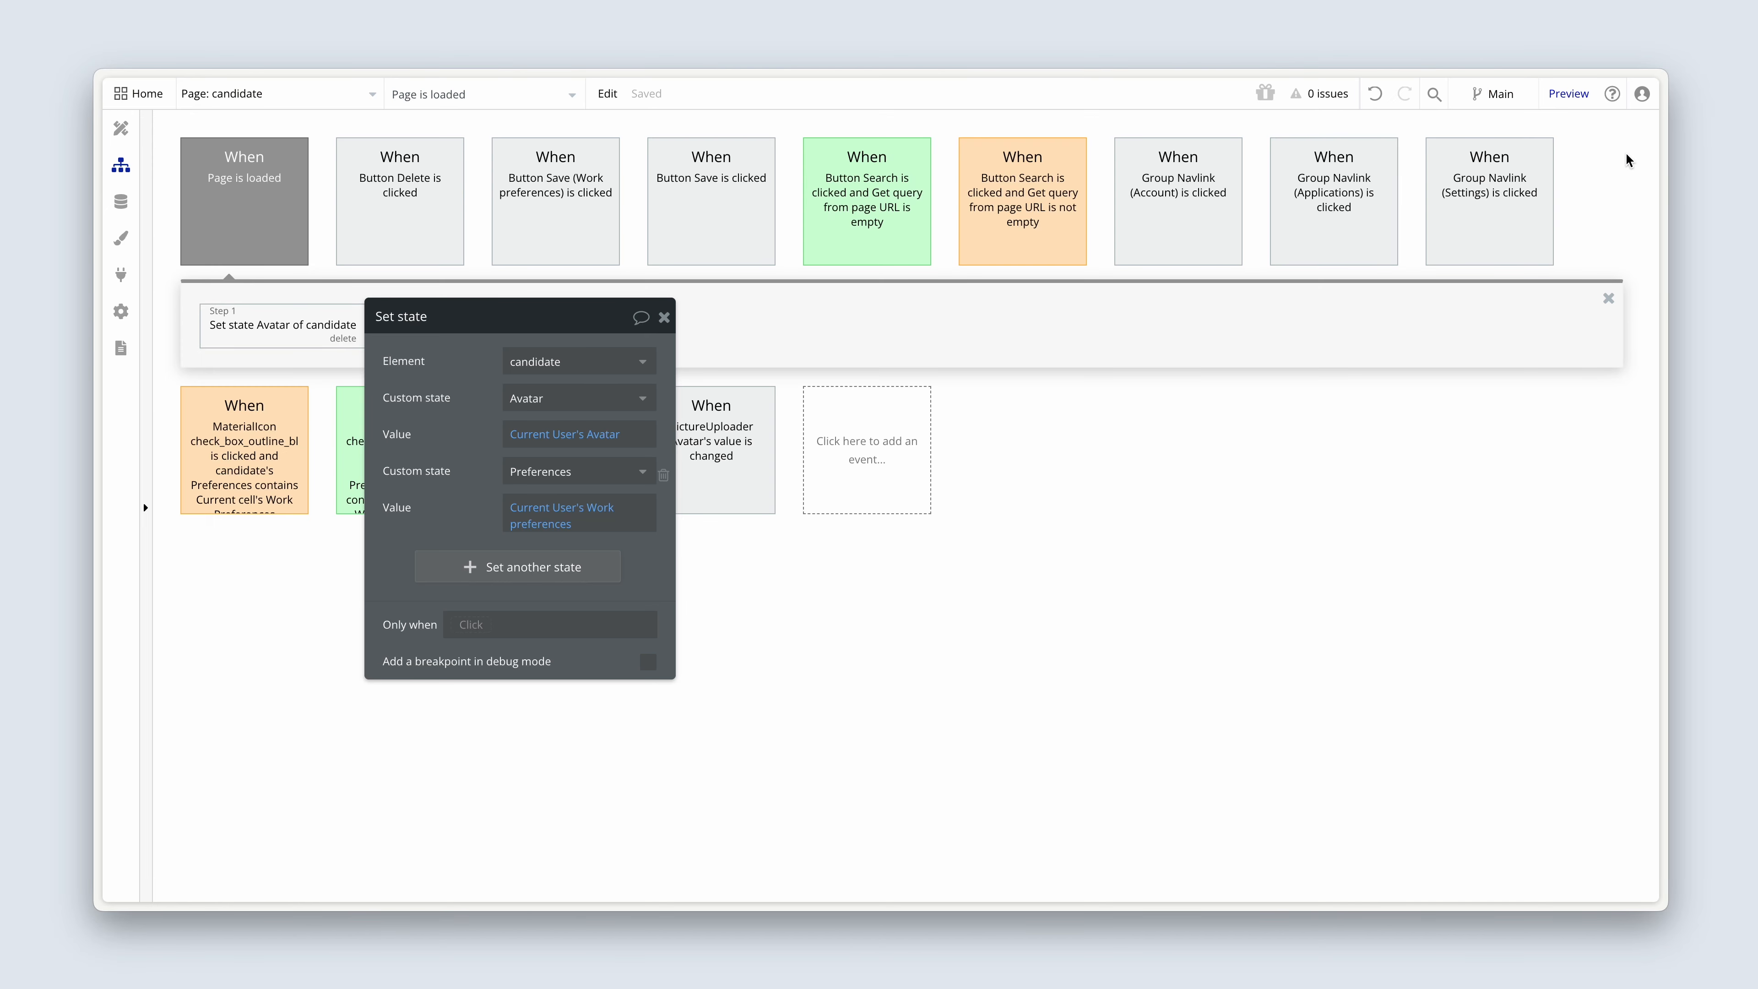
# Place the Avatar reusable element in the candidate page's header, between the Log out text and the existing avatar image.
pyautogui.click(121, 133)
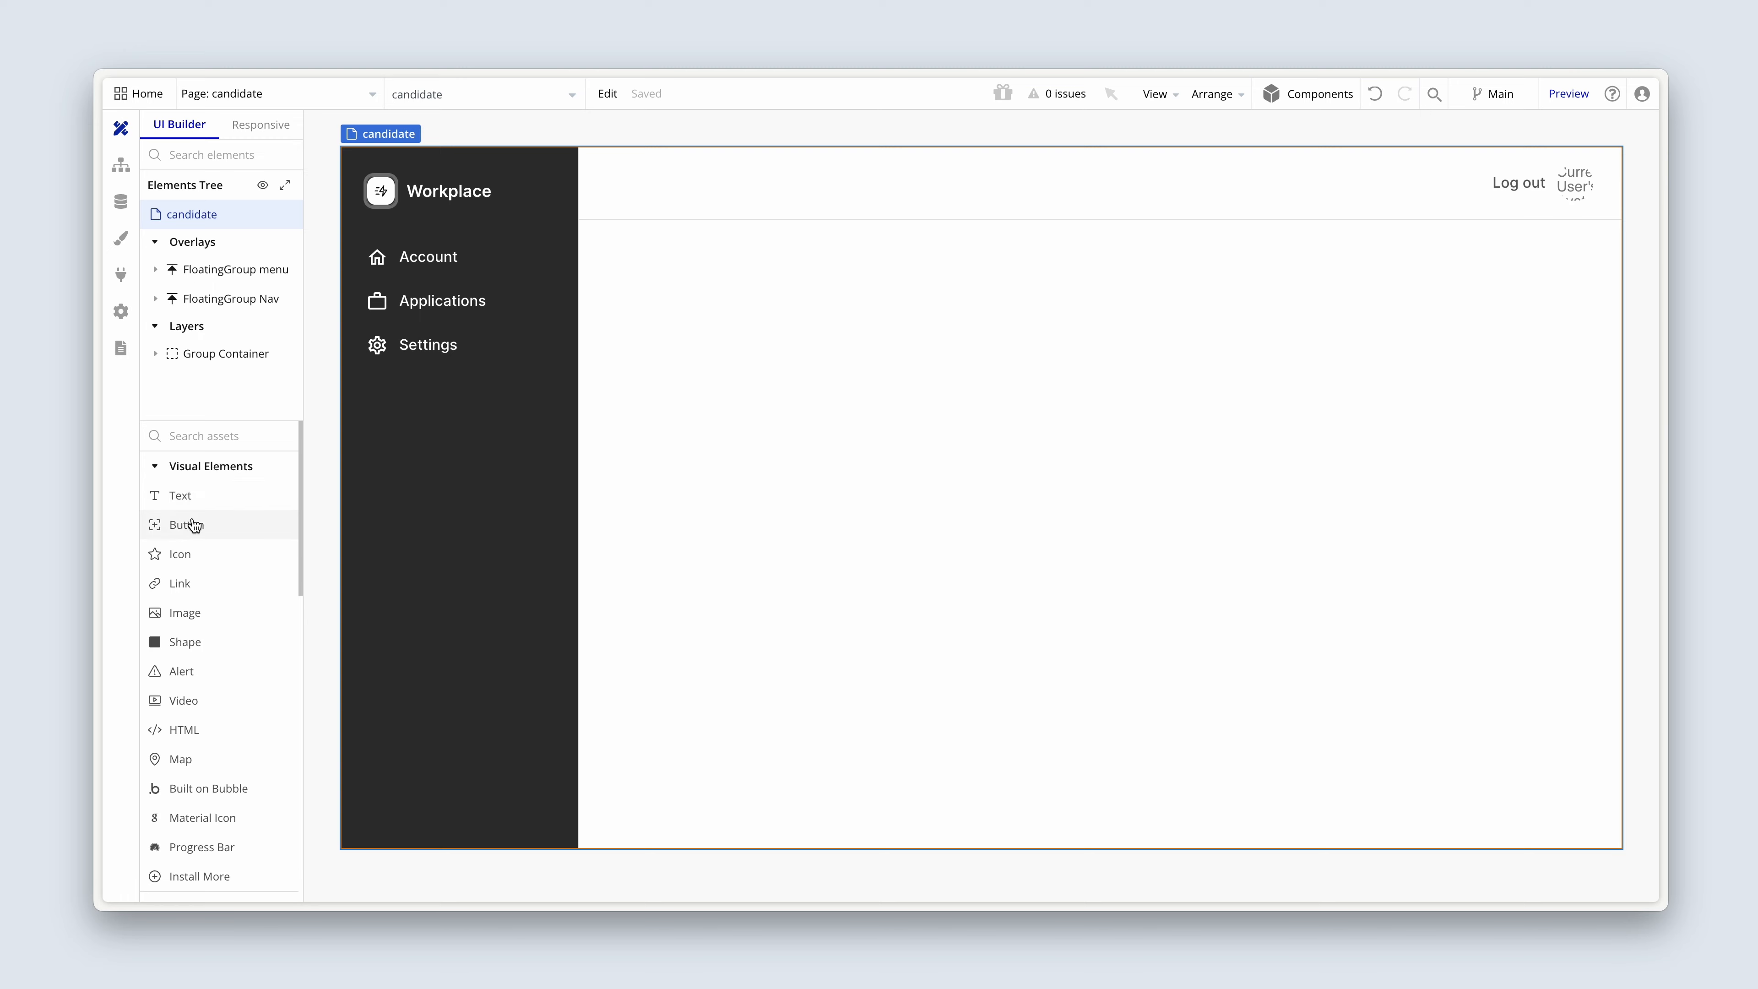
pyautogui.scroll(-12, 190, 526)
pyautogui.moveTo(224, 687)
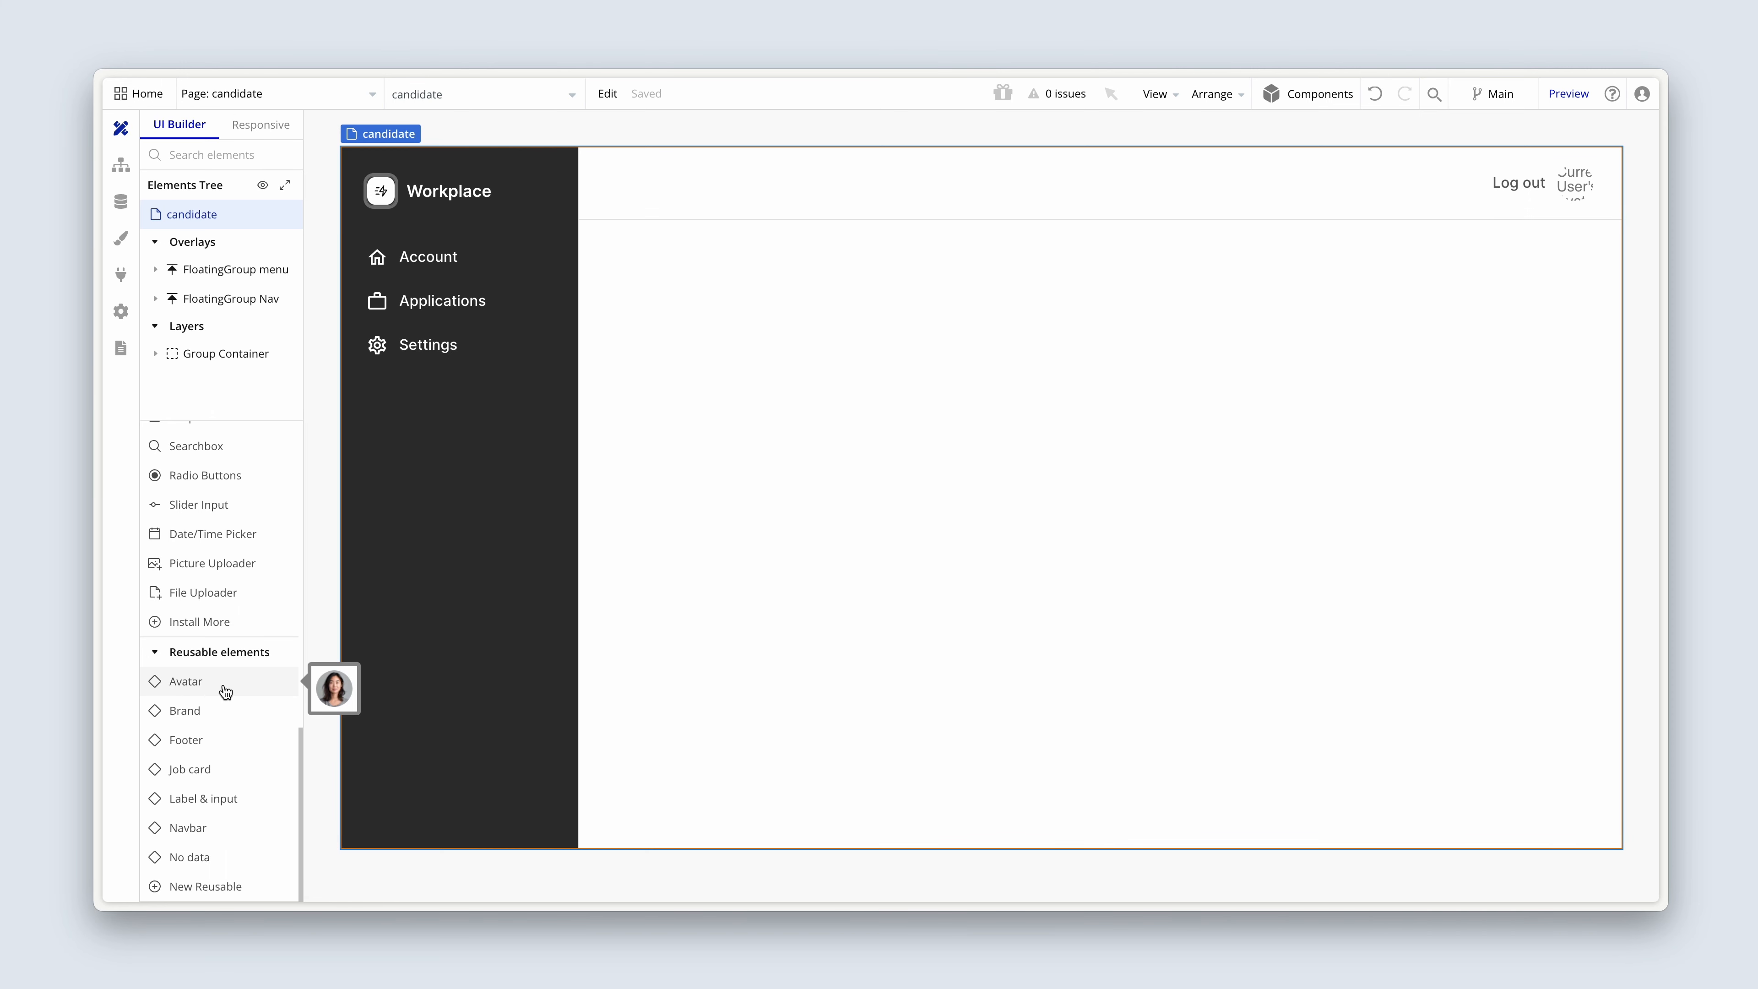
pyautogui.click(224, 686)
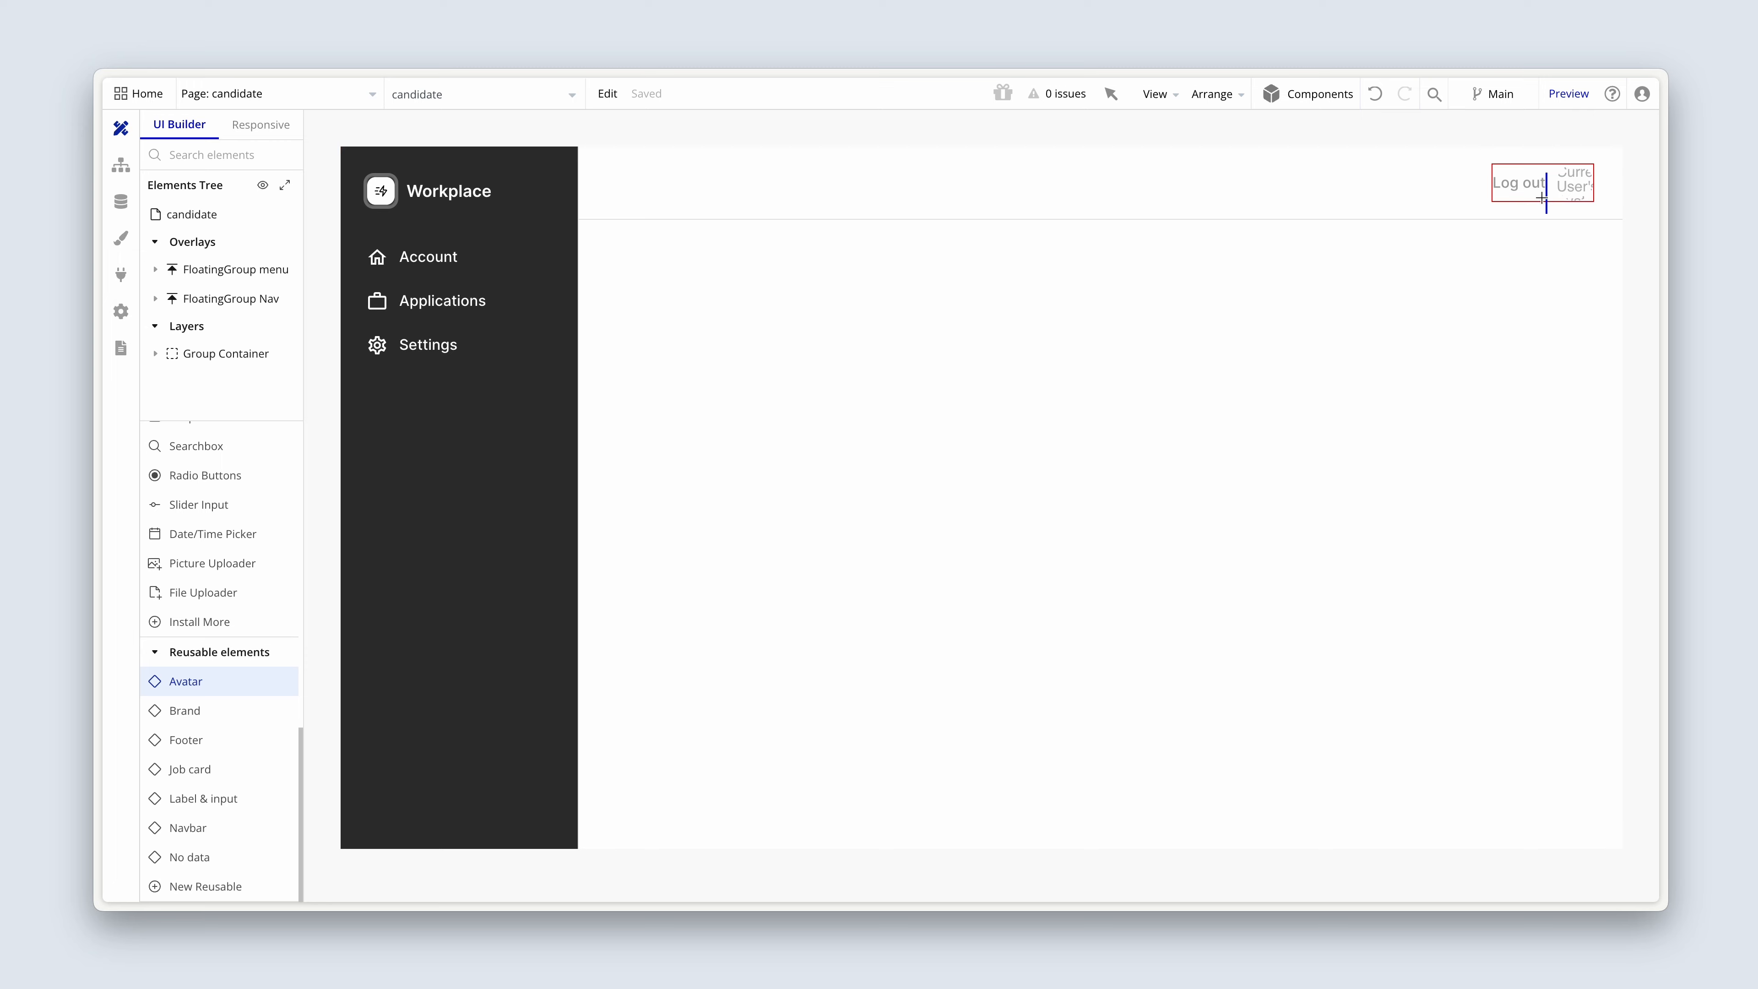
pyautogui.click(1553, 182)
# Delete the old Image Avatar element from the header's Group Actions.
pyautogui.click(1578, 187)
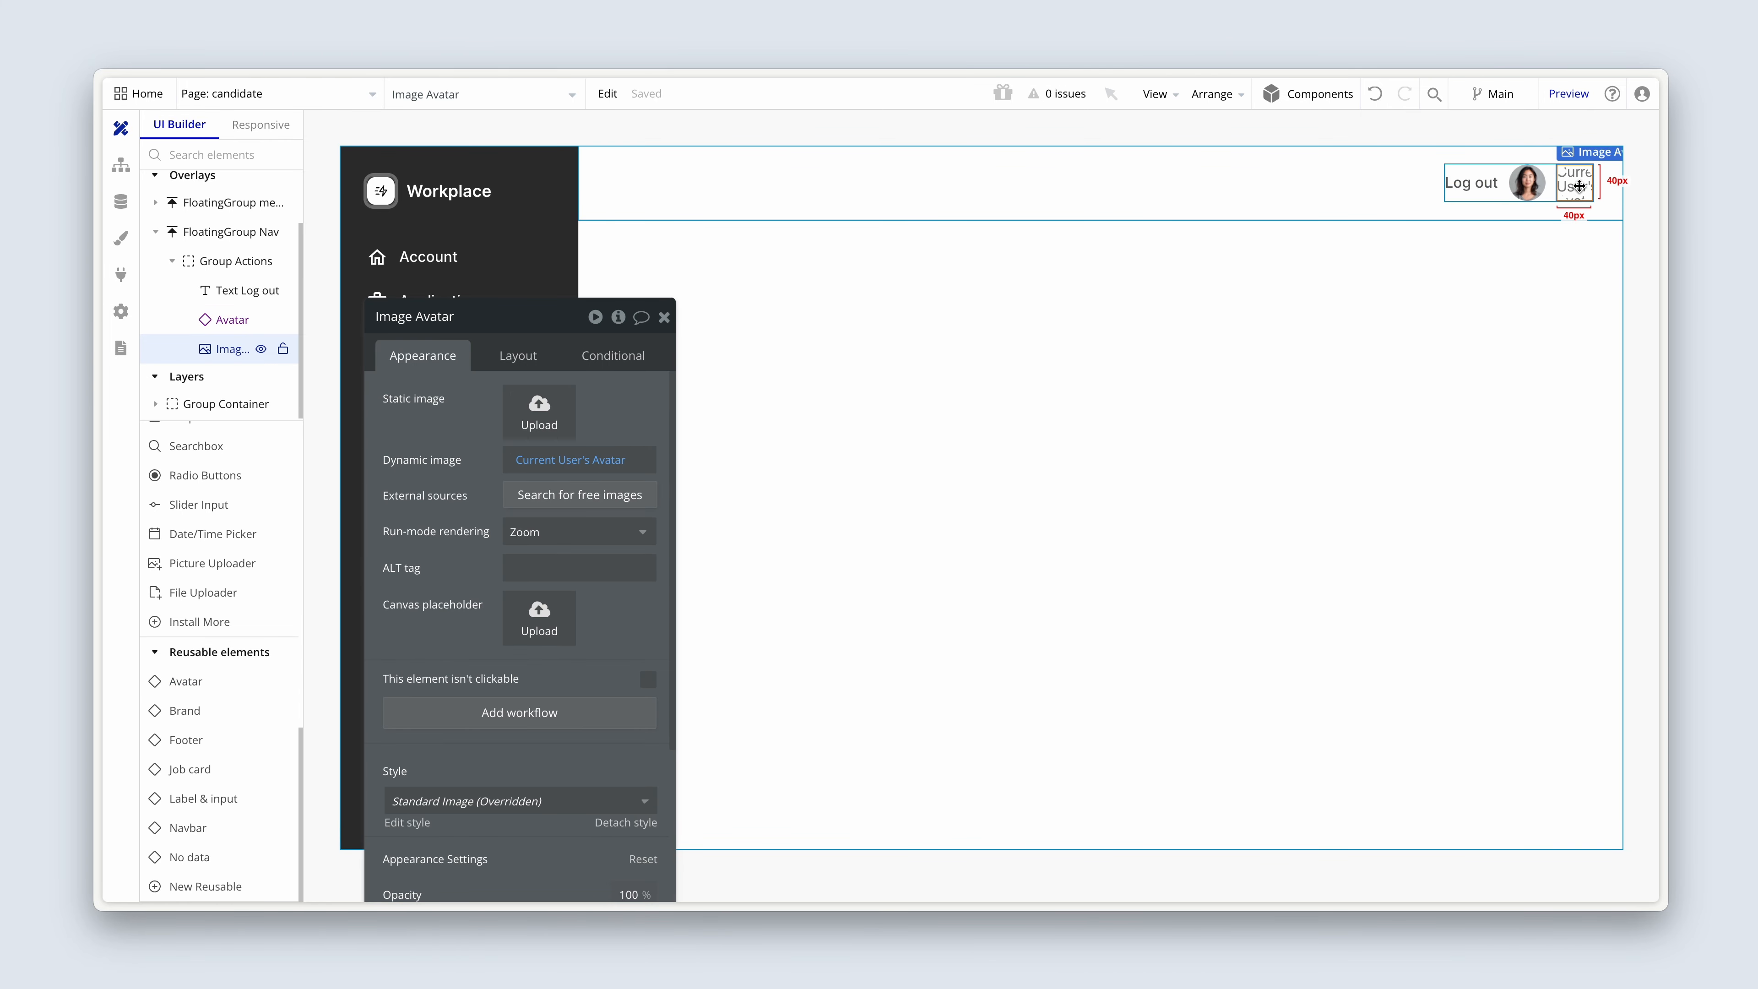
pyautogui.press('Delete')
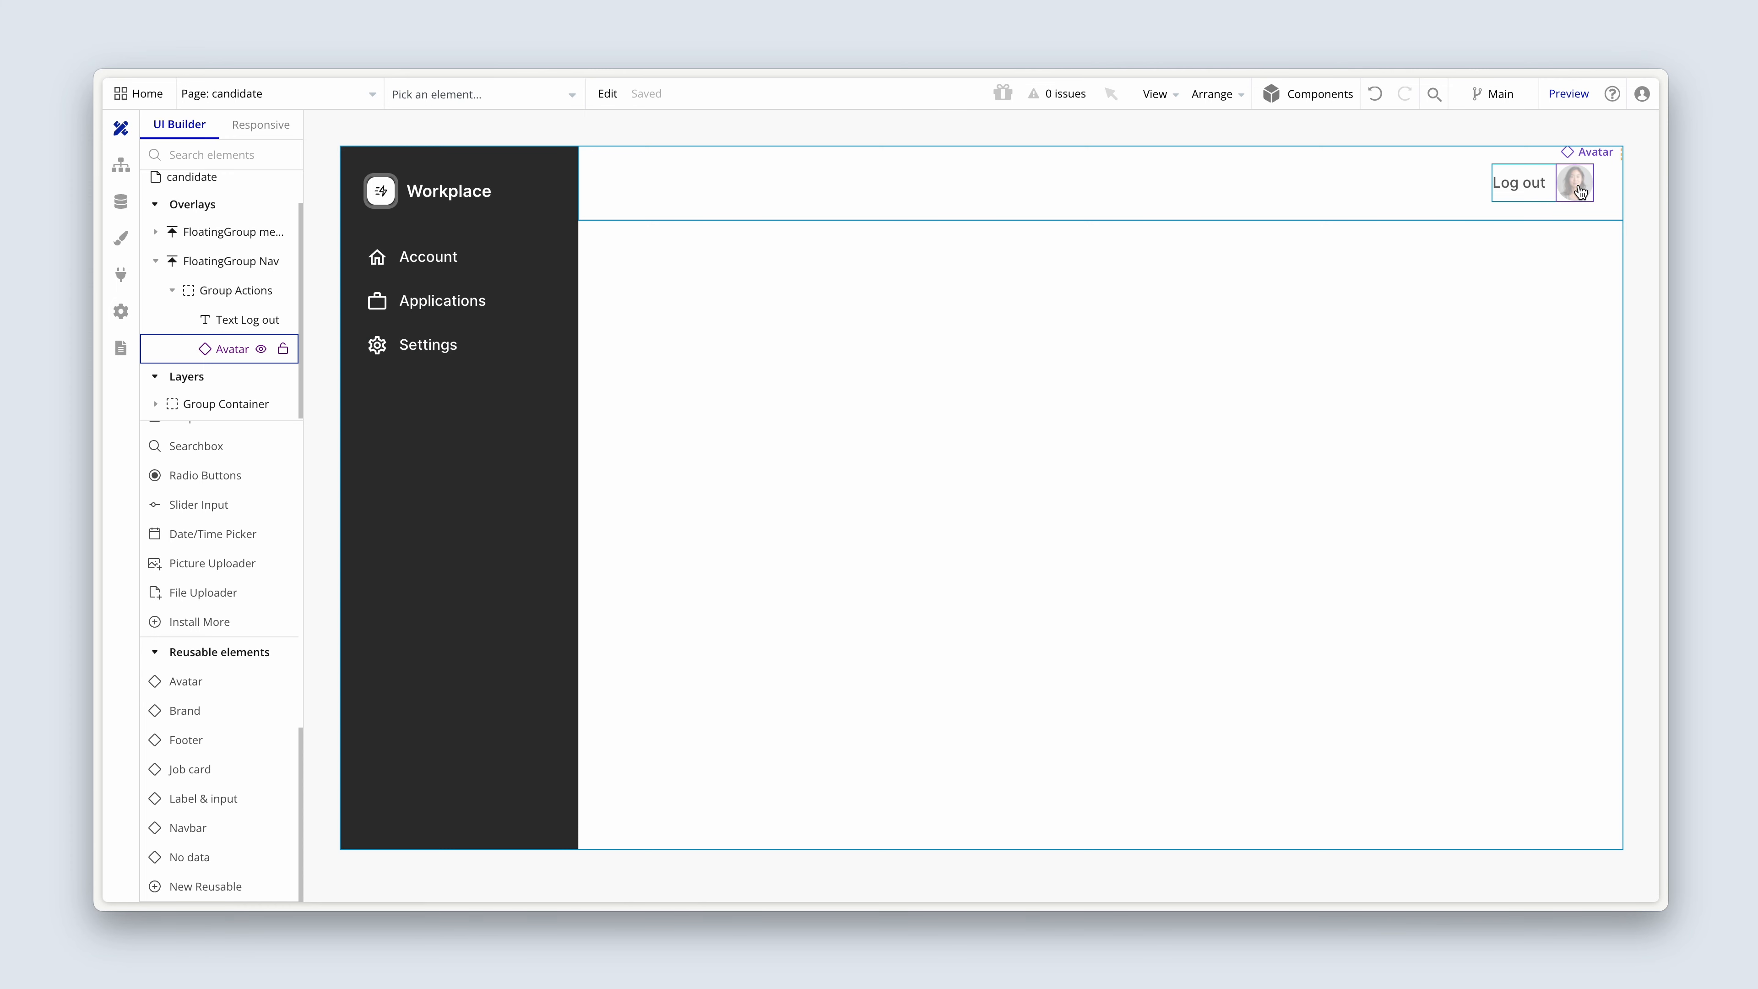
pyautogui.click(1533, 193)
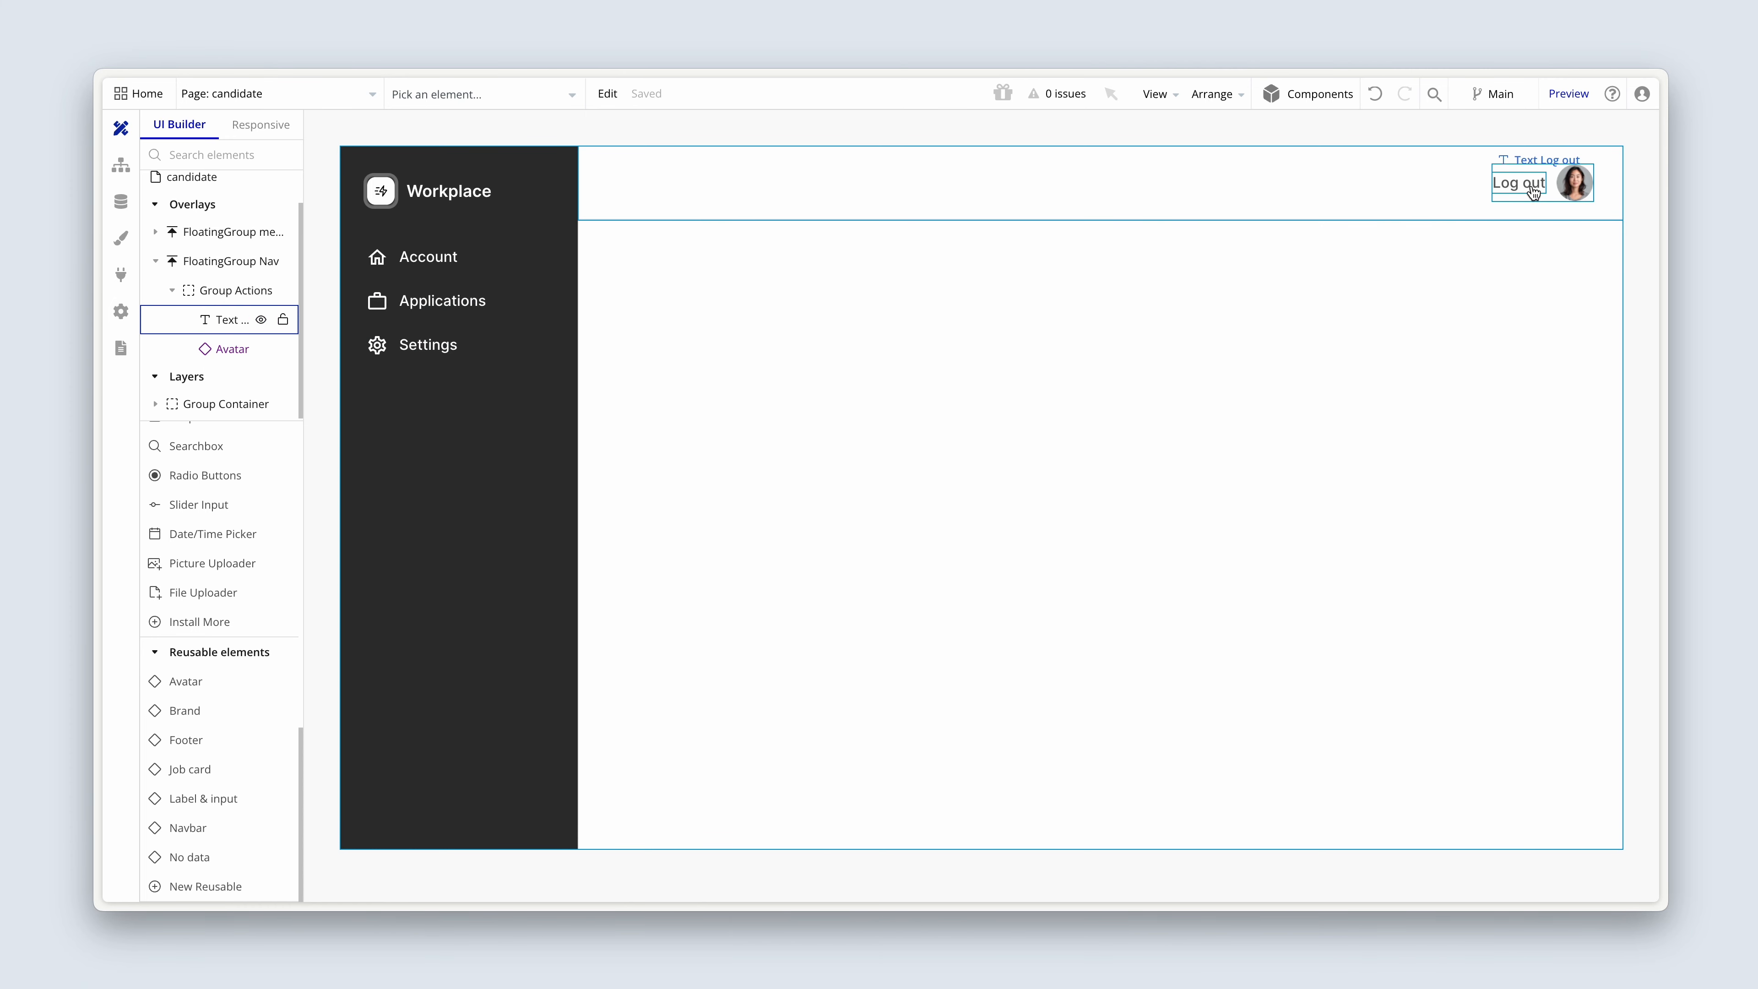
# Move the Avatar reusable element out of Group Actions so it sits directly inside FloatingGroup Nav.
pyautogui.doubleClick(1574, 183)
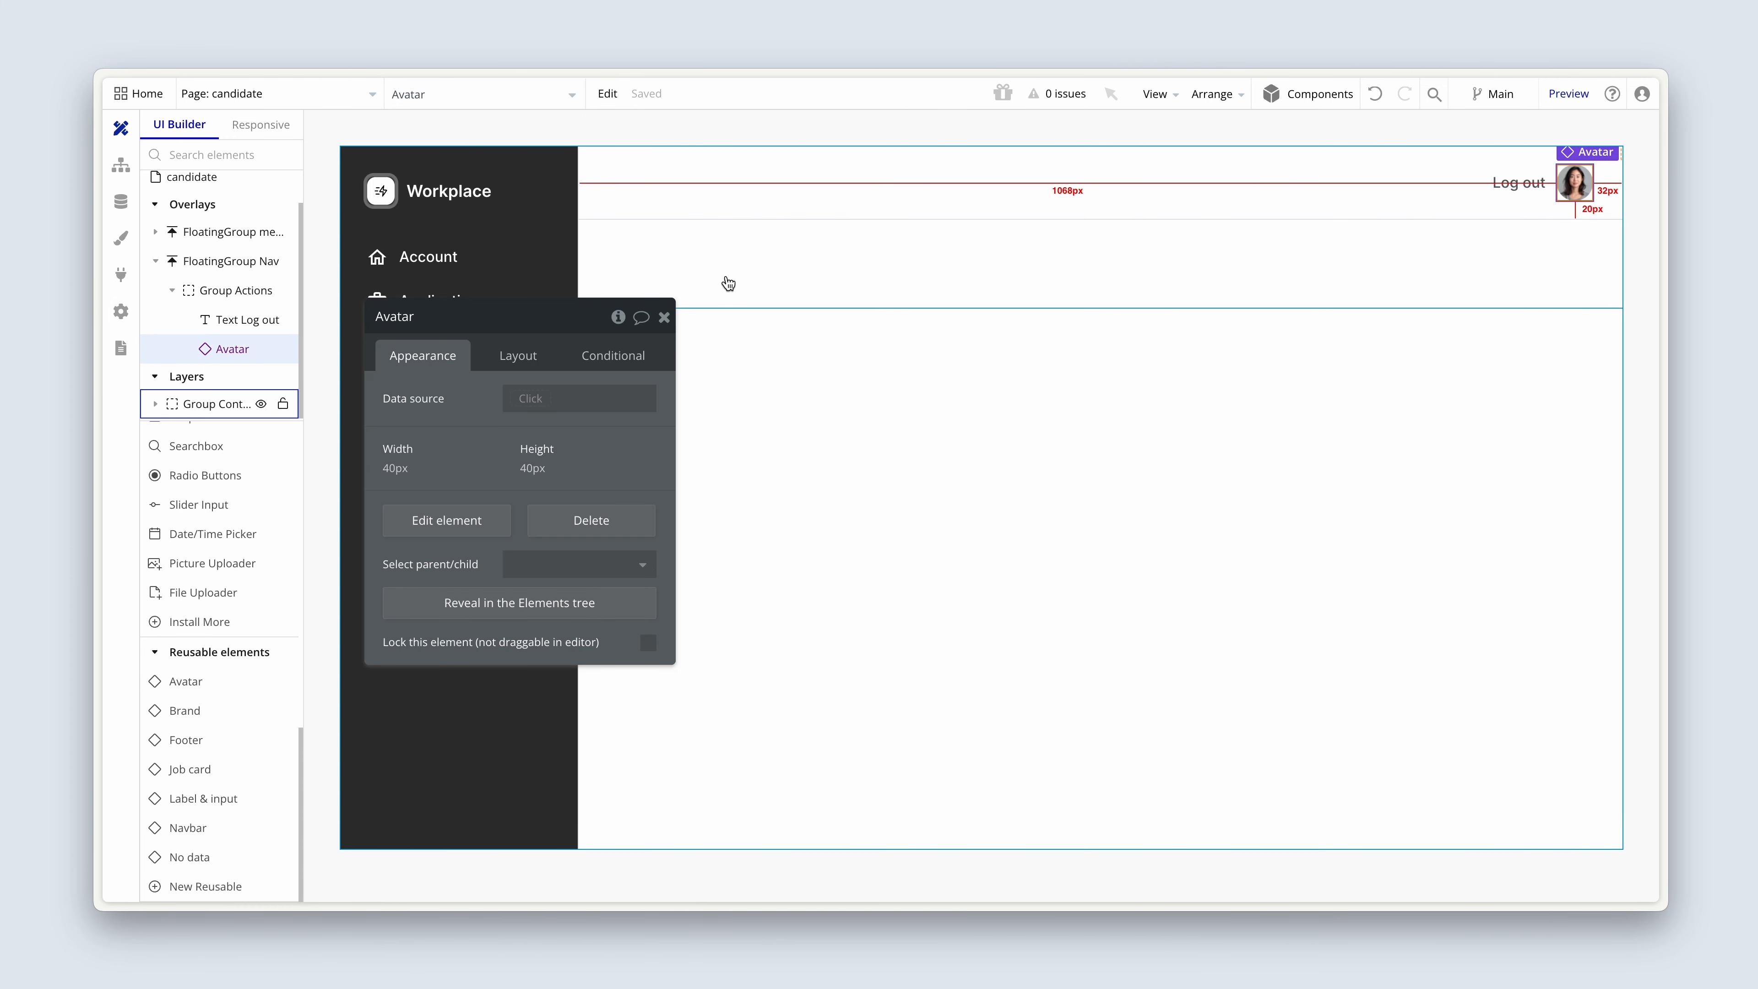
pyautogui.moveTo(307, 302); pyautogui.dragTo(396, 305)
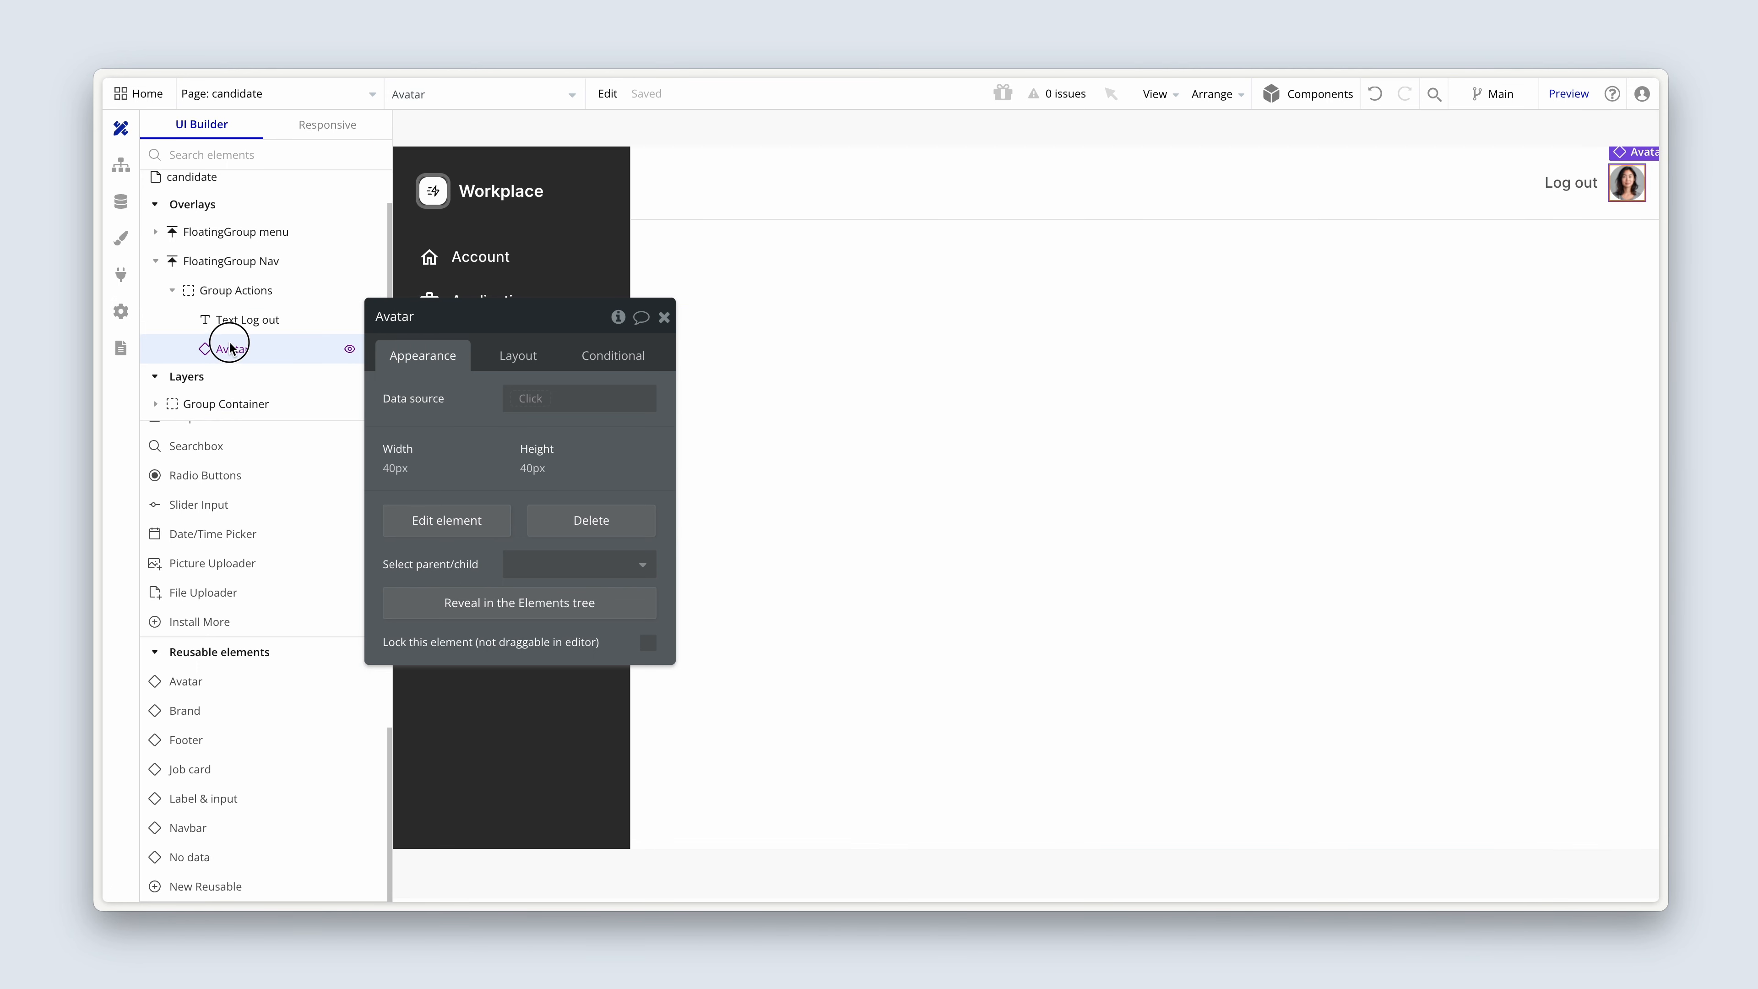
pyautogui.moveTo(229, 348); pyautogui.dragTo(229, 289)
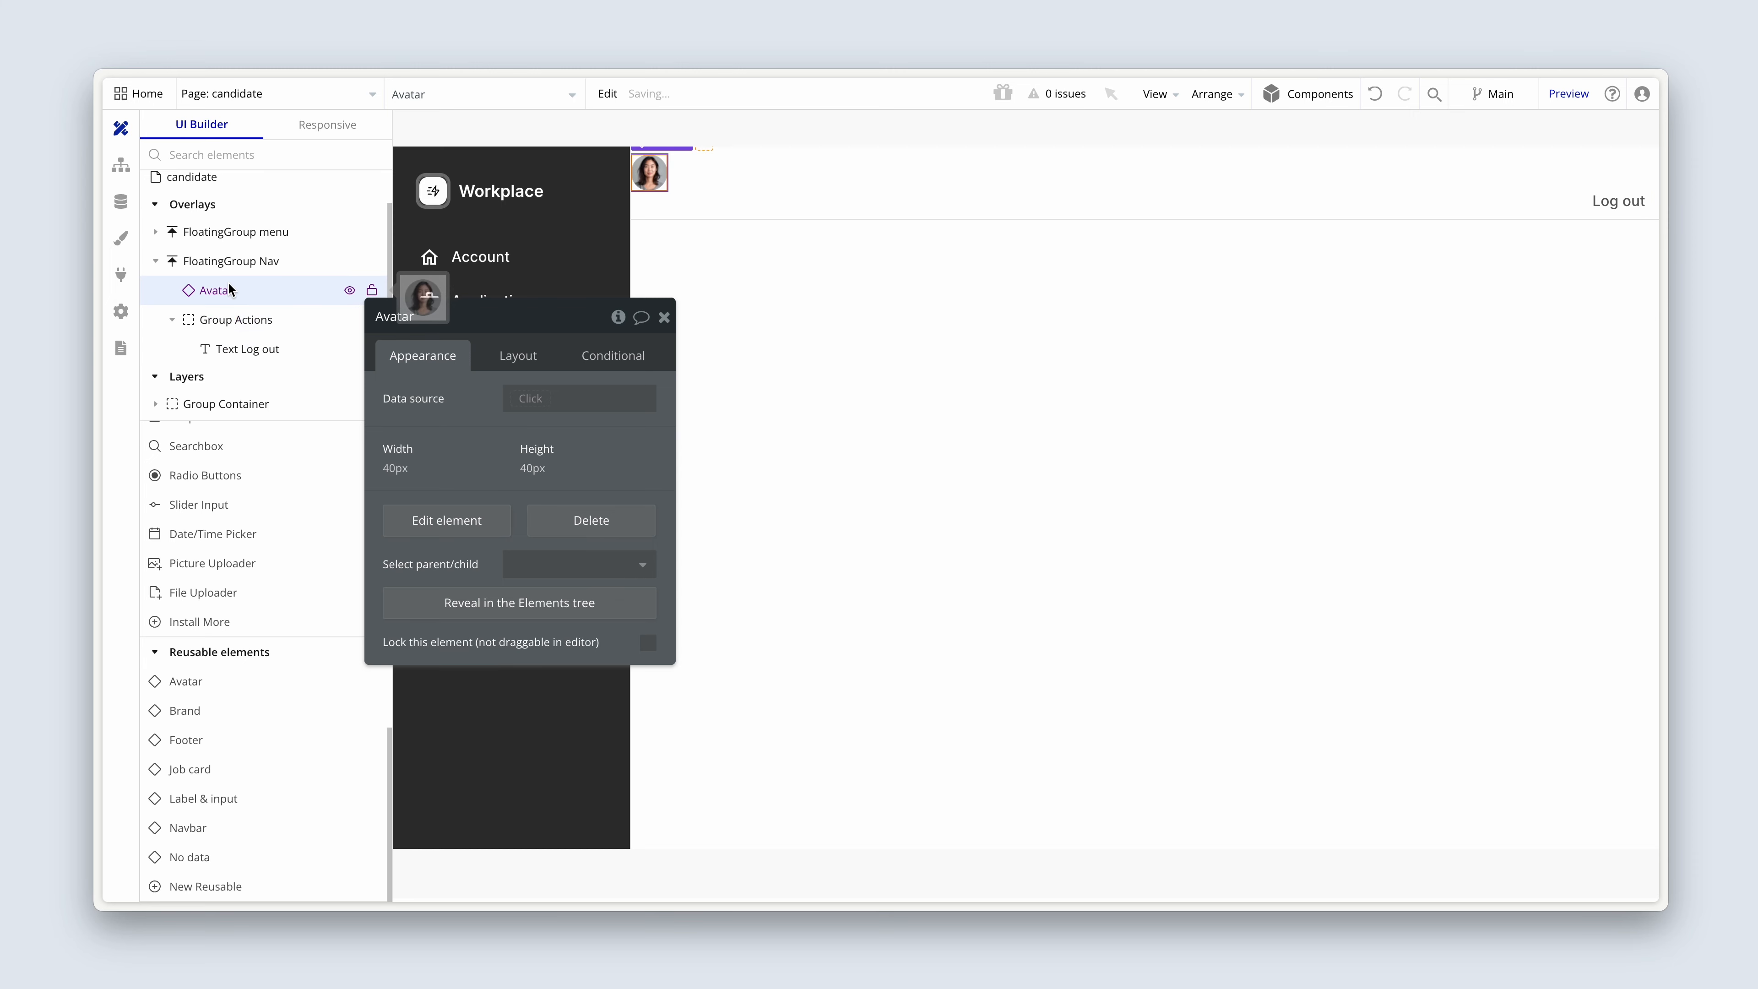
# Delete Group Actions, including its Log out text, from FloatingGroup Nav.
pyautogui.click(232, 320)
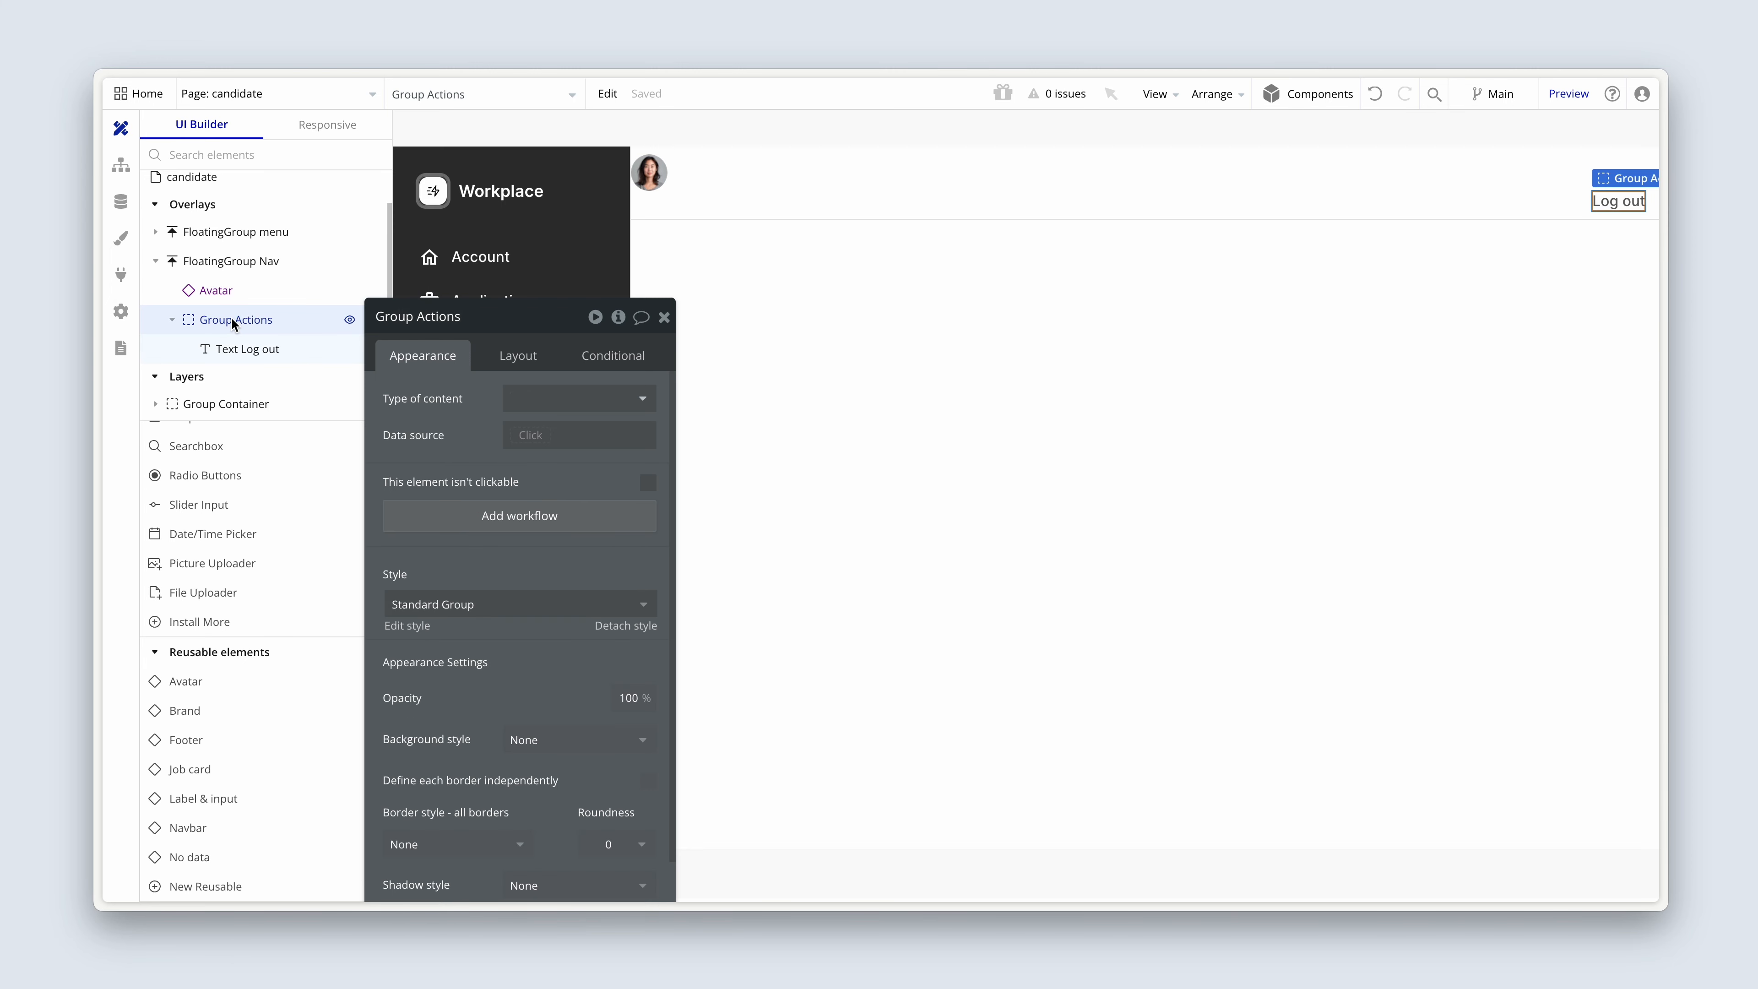
pyautogui.rightClick(230, 317)
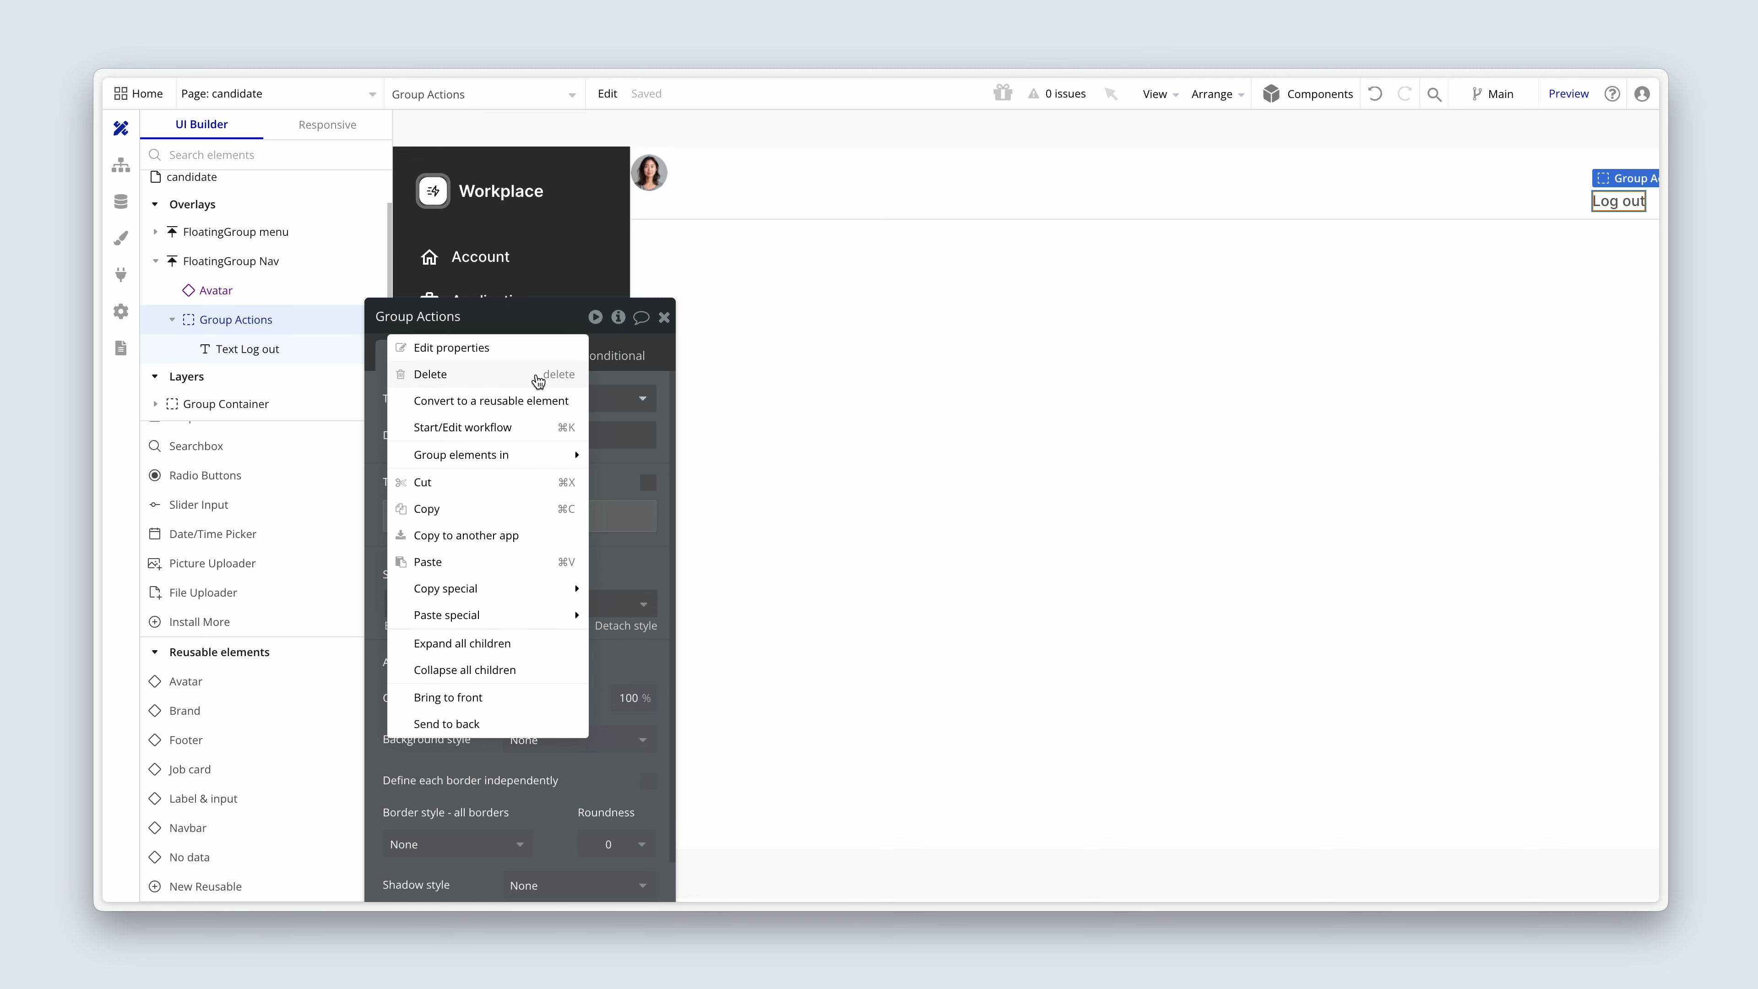
pyautogui.click(523, 380)
# Set the Avatar element's horizontal alignment within FloatingGroup Nav to right.
pyautogui.doubleClick(716, 193)
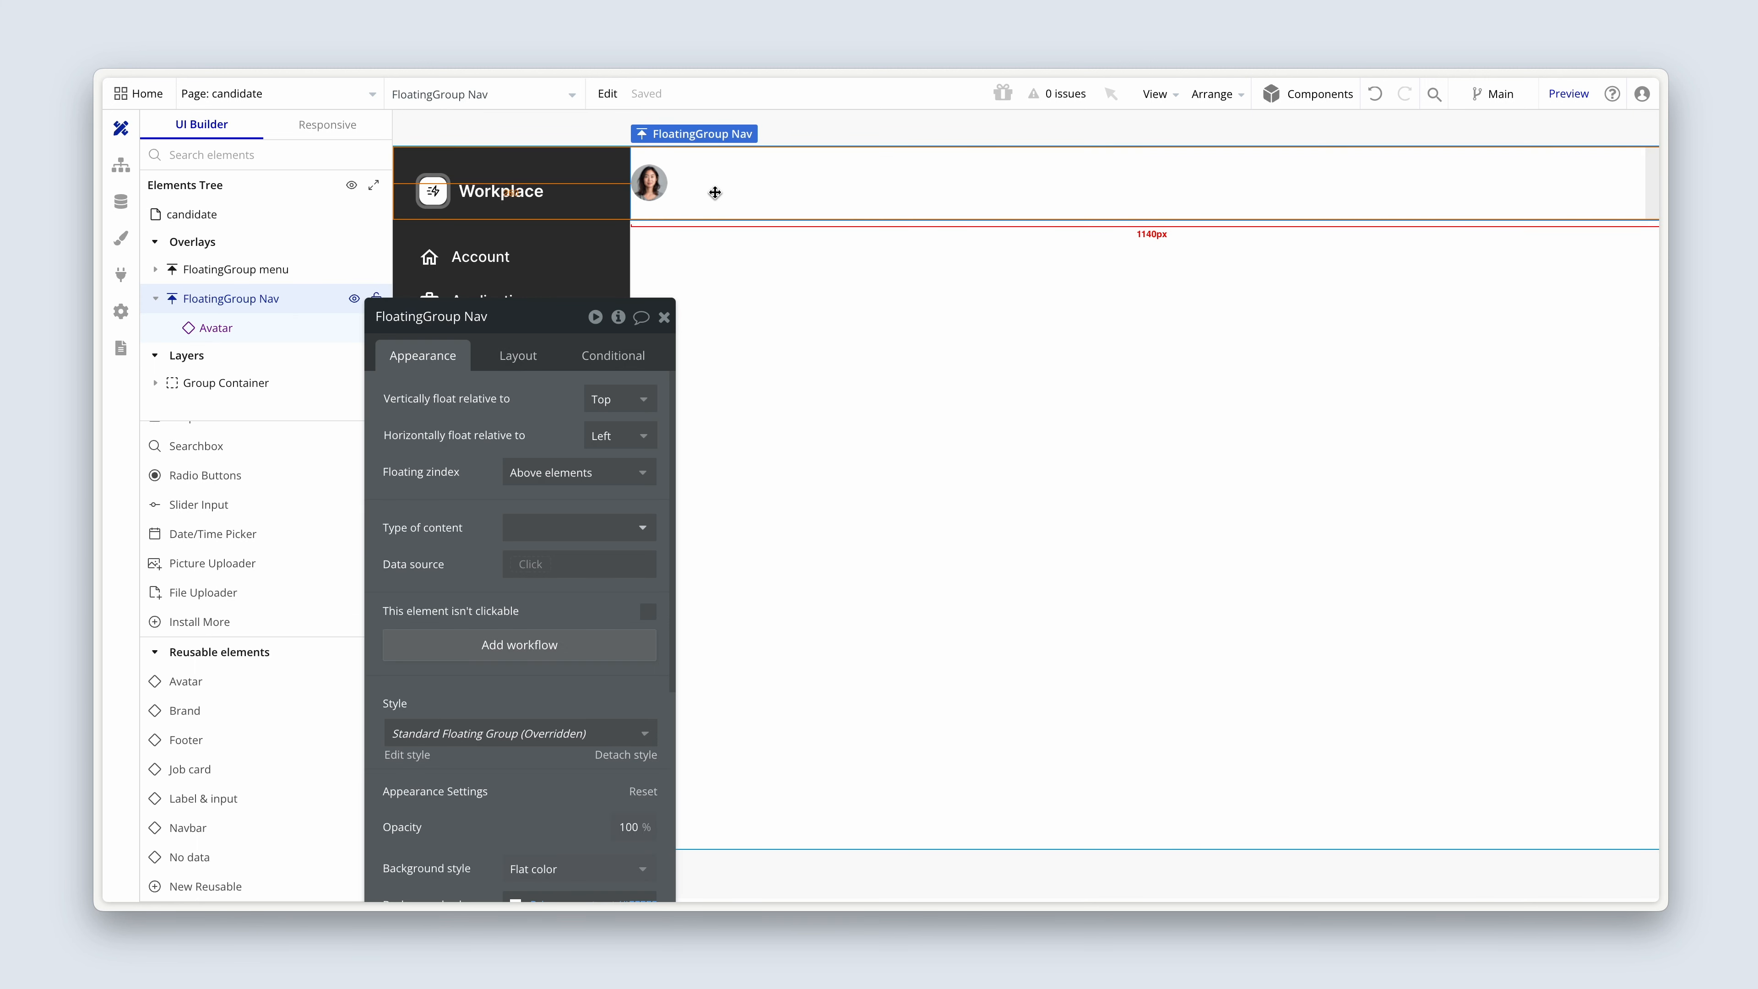
pyautogui.click(520, 356)
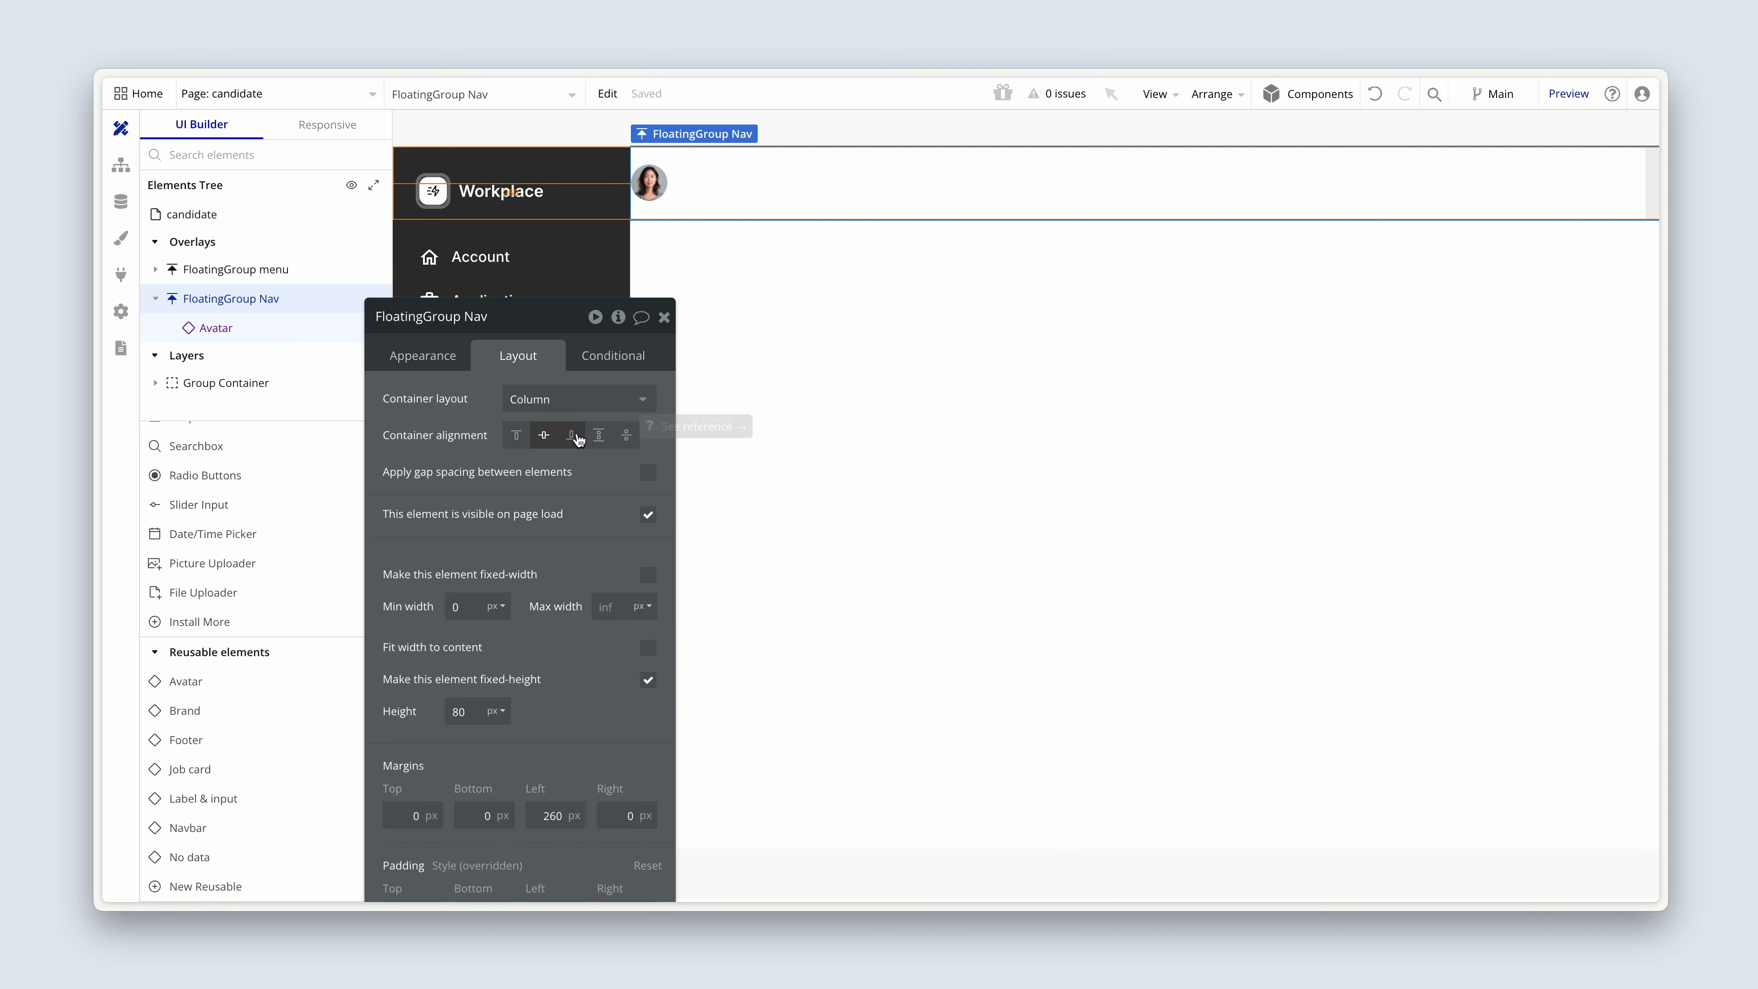
pyautogui.click(649, 182)
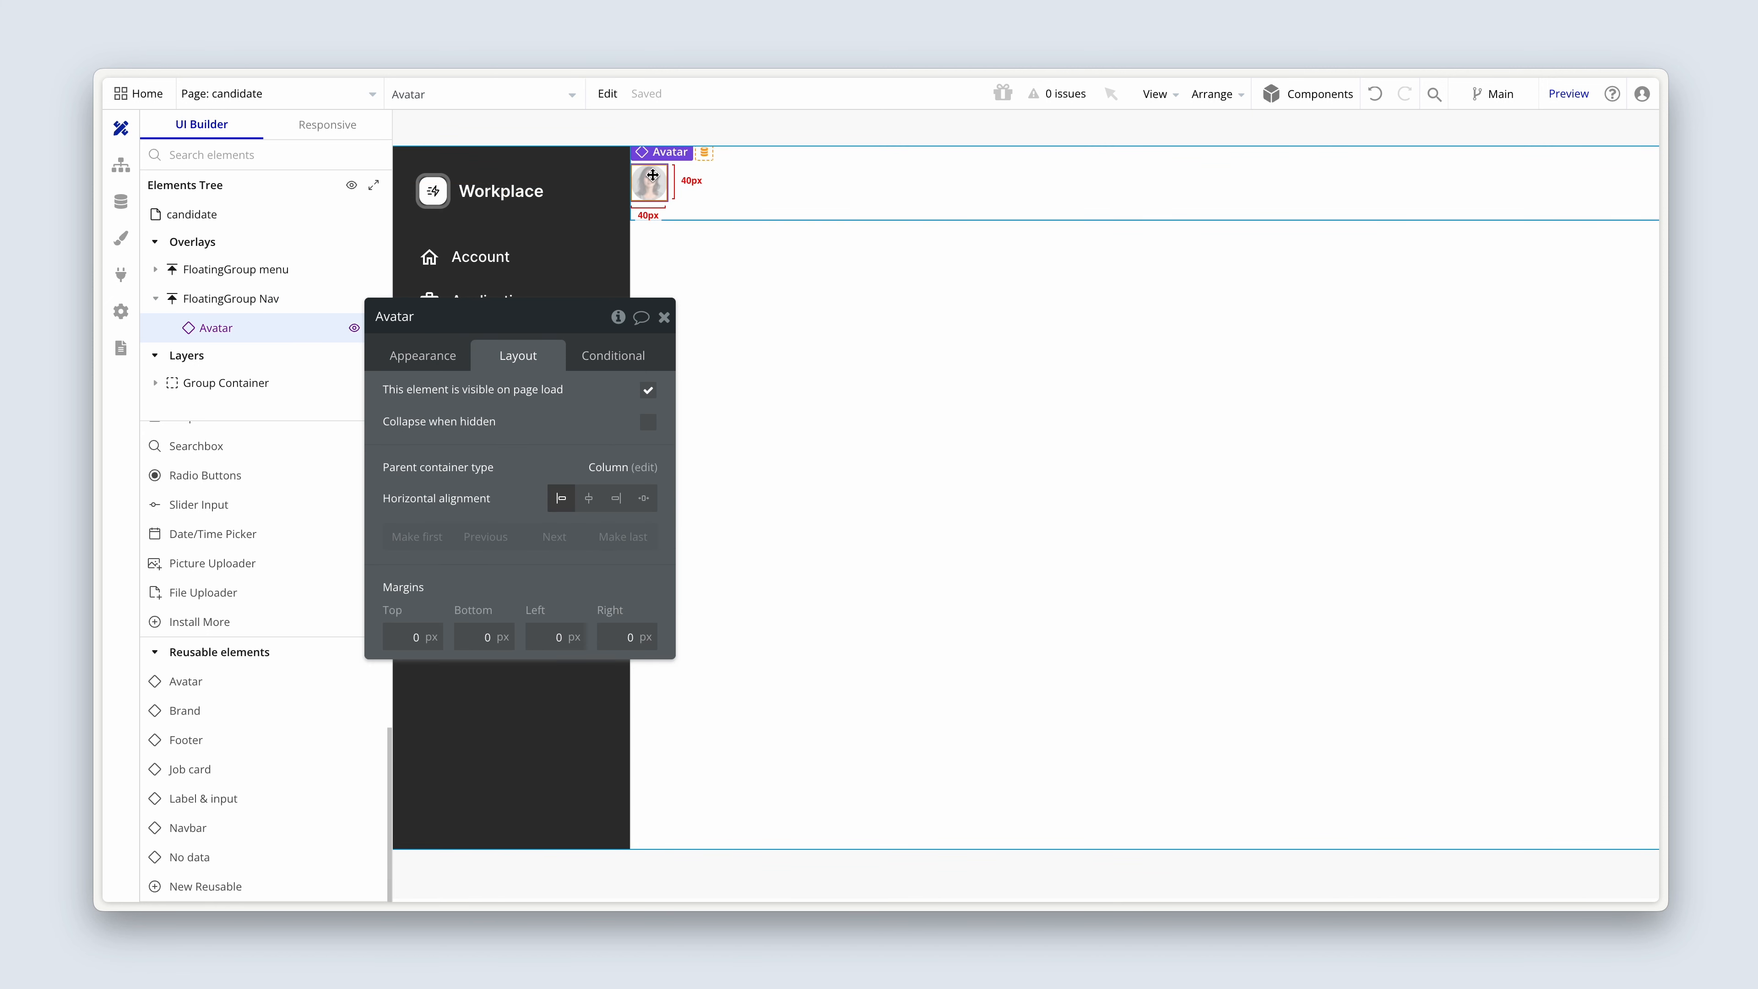
pyautogui.click(616, 499)
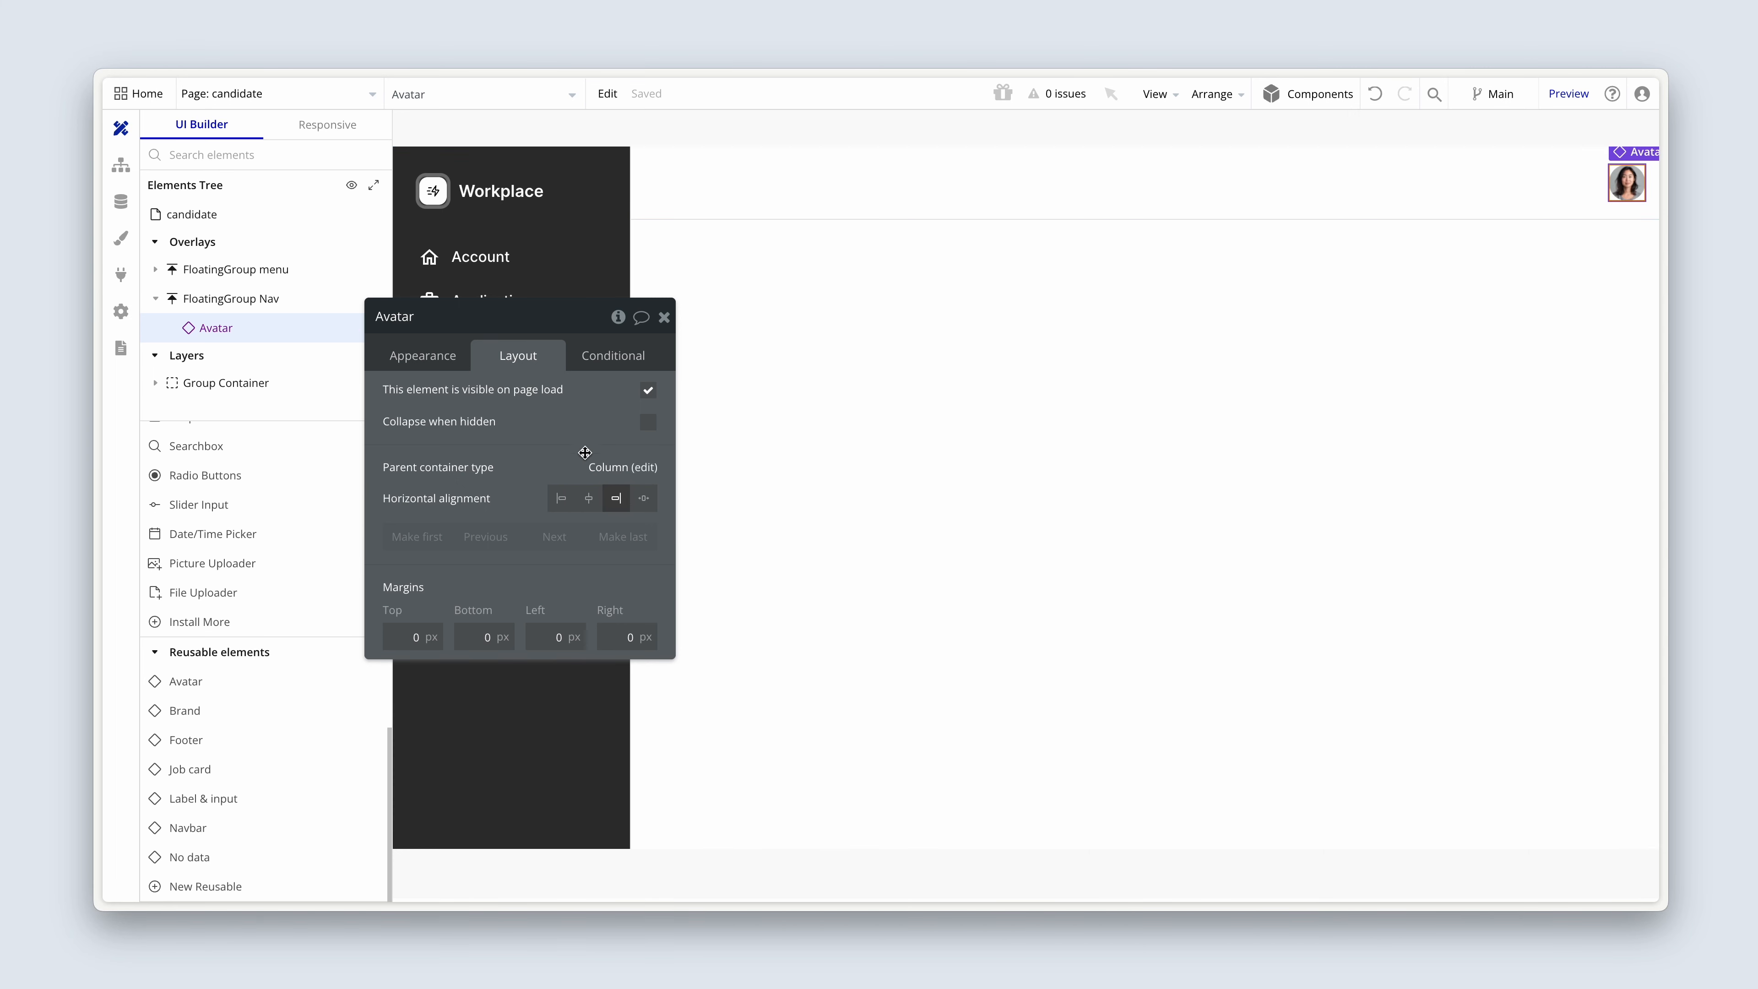
pyautogui.moveTo(558, 432); pyautogui.dragTo(617, 432)
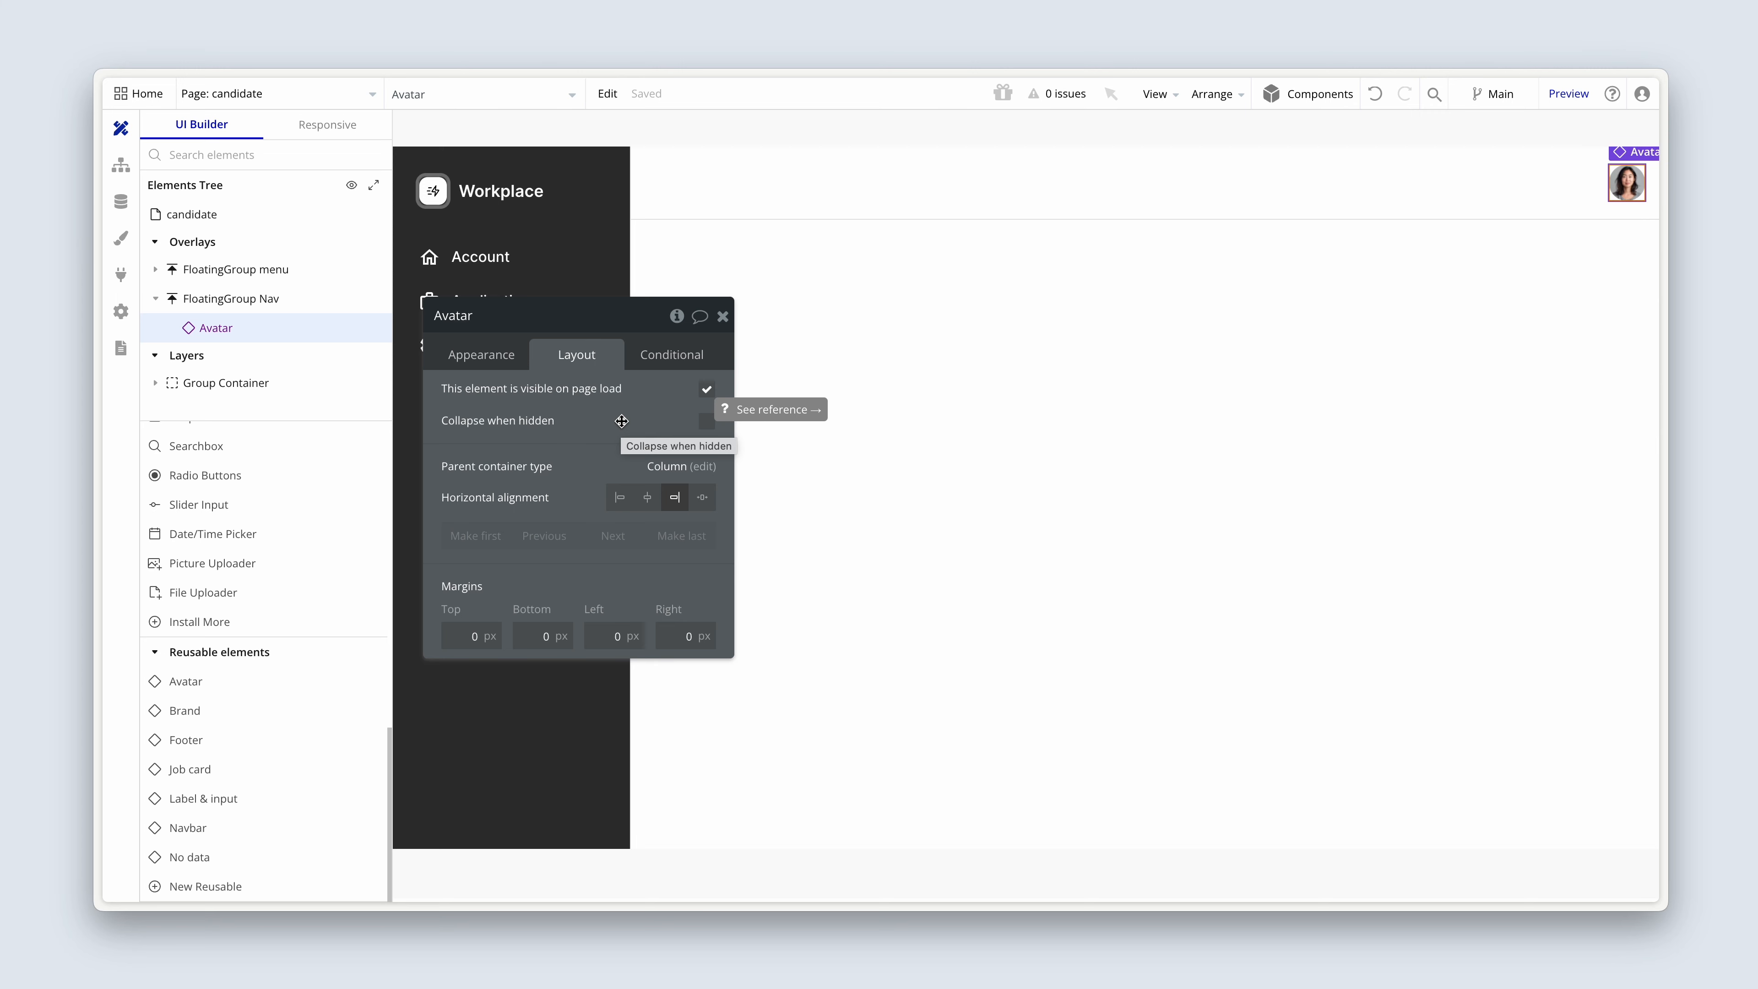
# Refresh the candidate page preview and check the avatar in its header.
pyautogui.hotkey('ctrl', 'Tab')
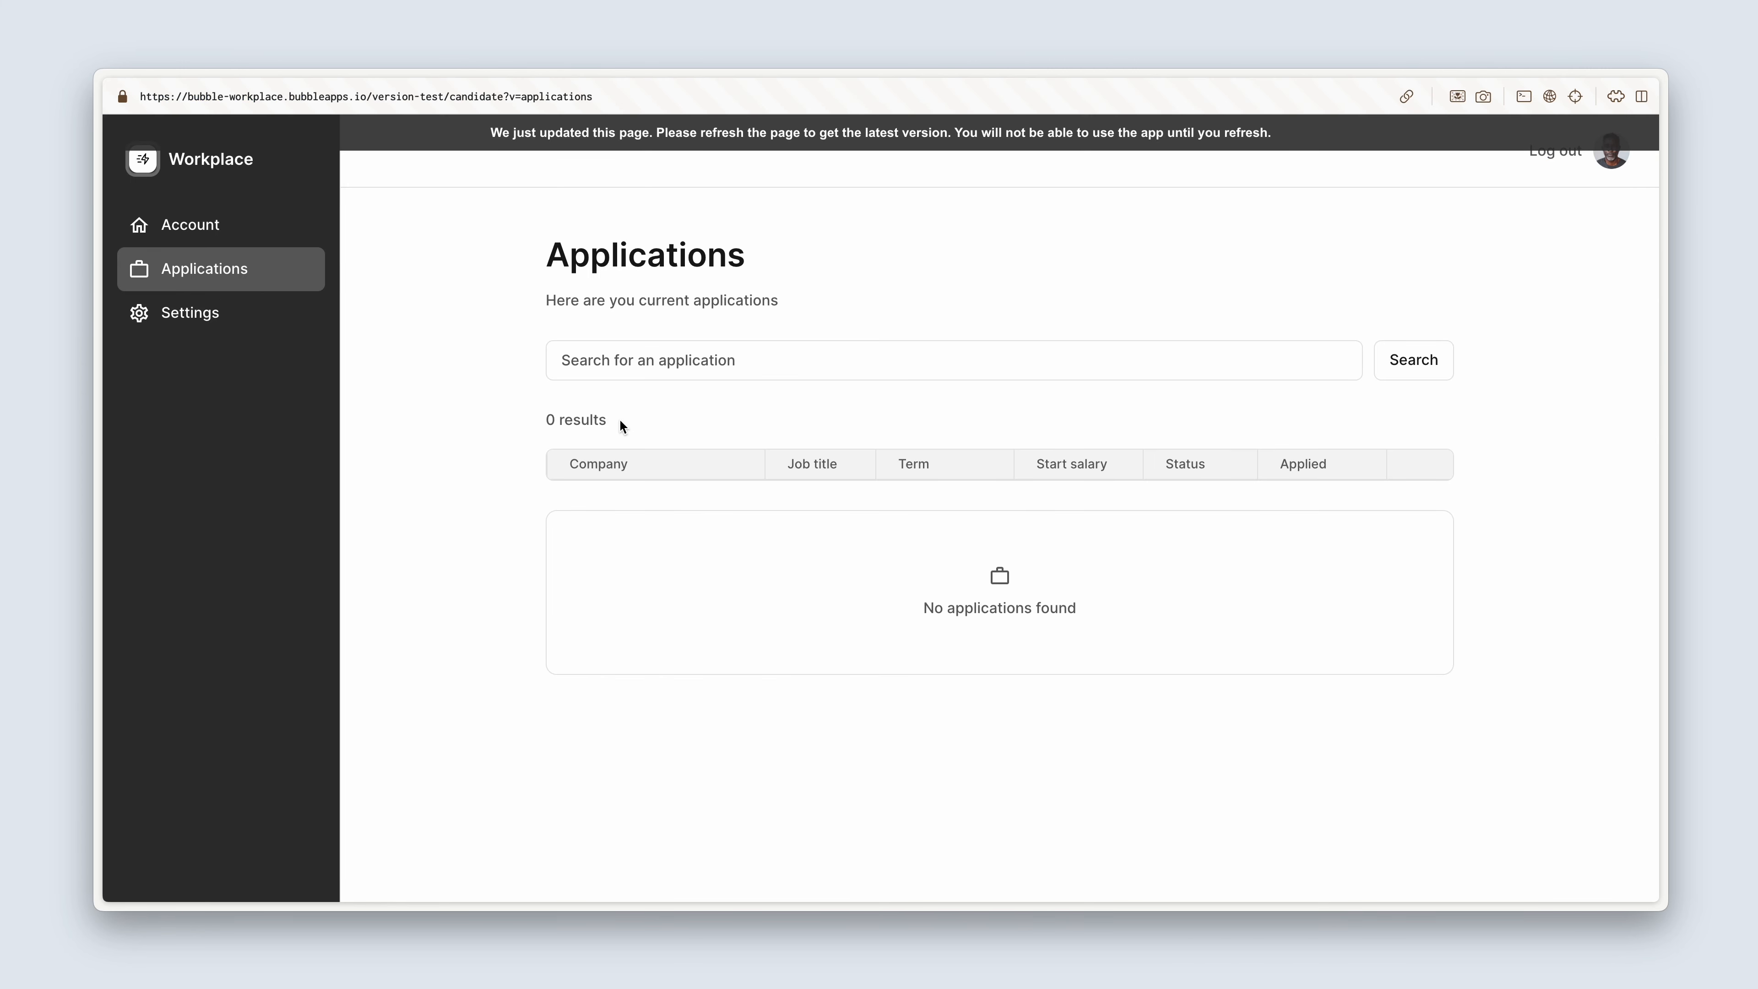
pyautogui.click(702, 145)
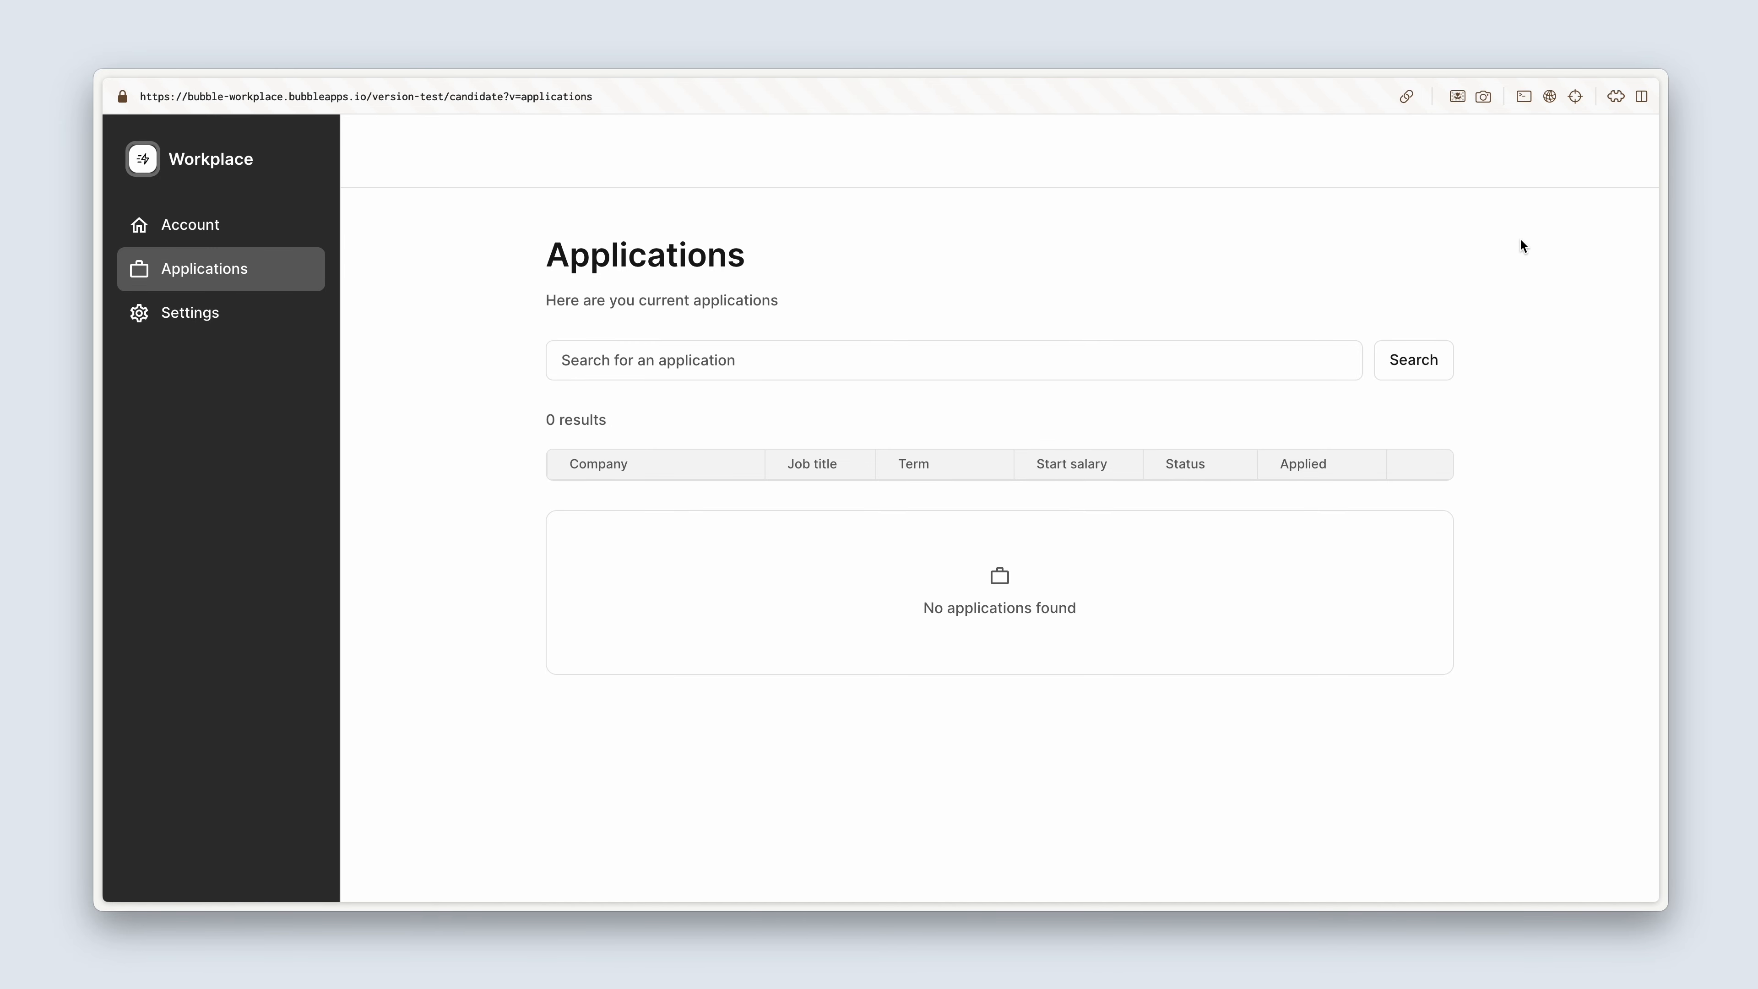
pyautogui.hotkey('ctrl', 'Tab')
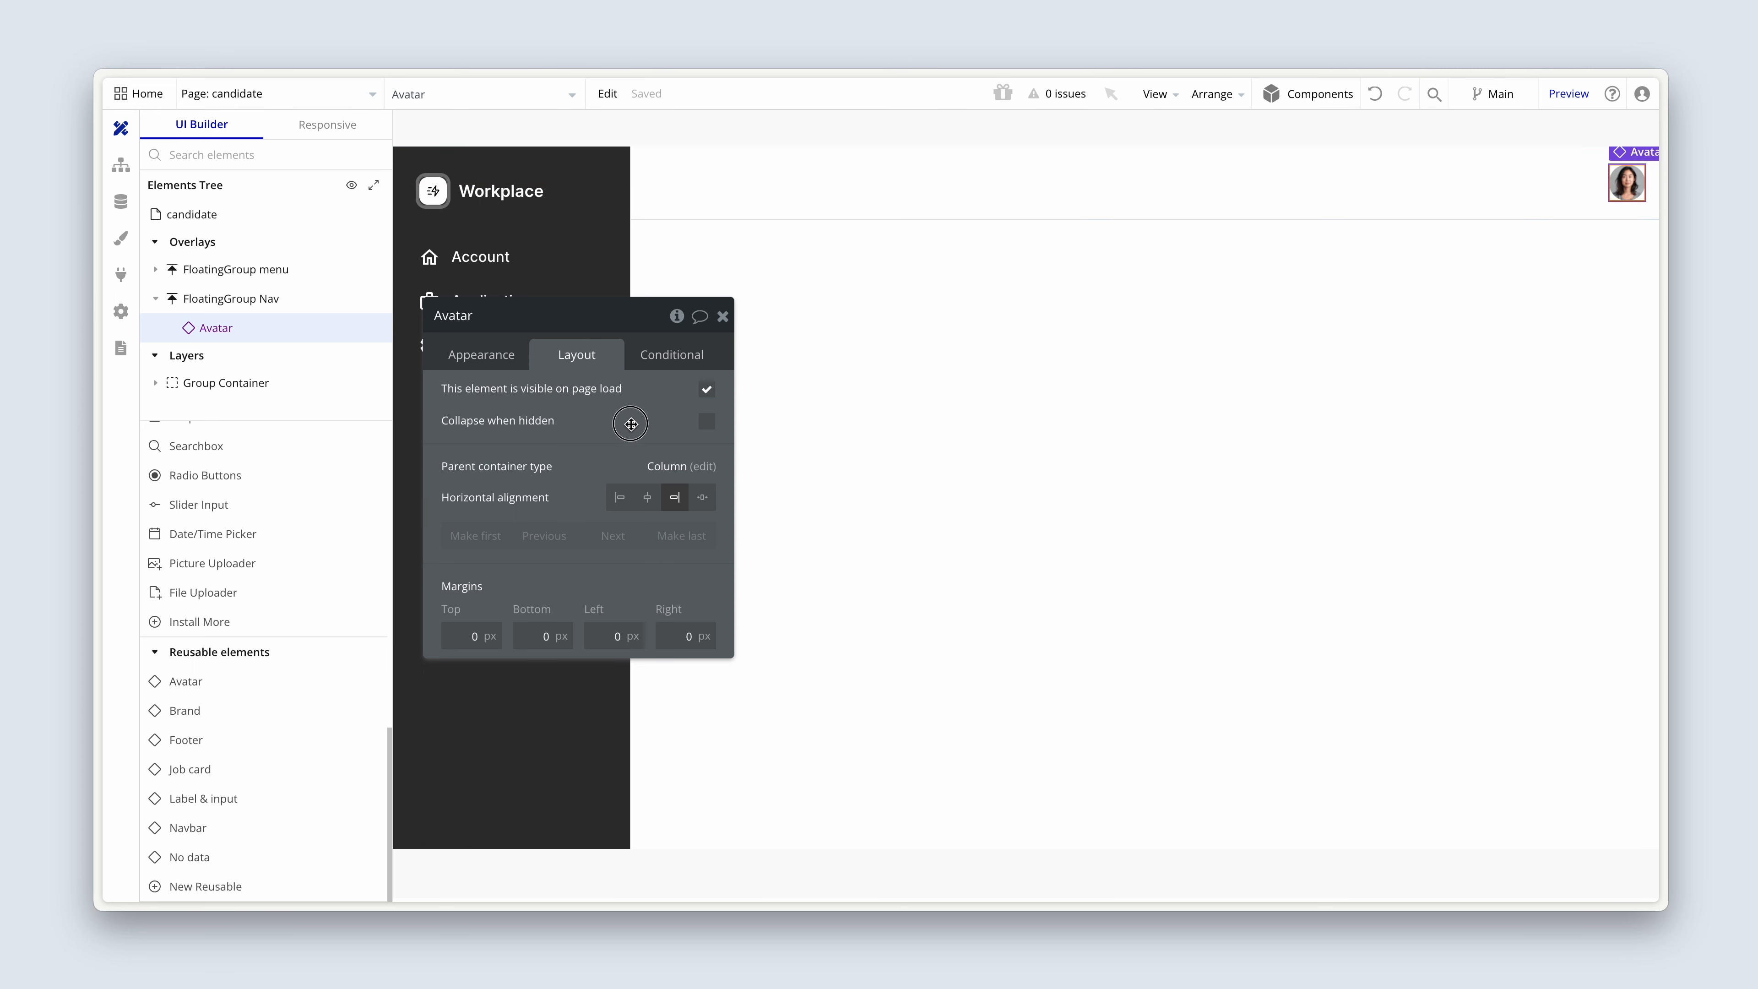
# Set the data source of the candidate header's Avatar element to Current User.
pyautogui.moveTo(631, 423); pyautogui.dragTo(1481, 289)
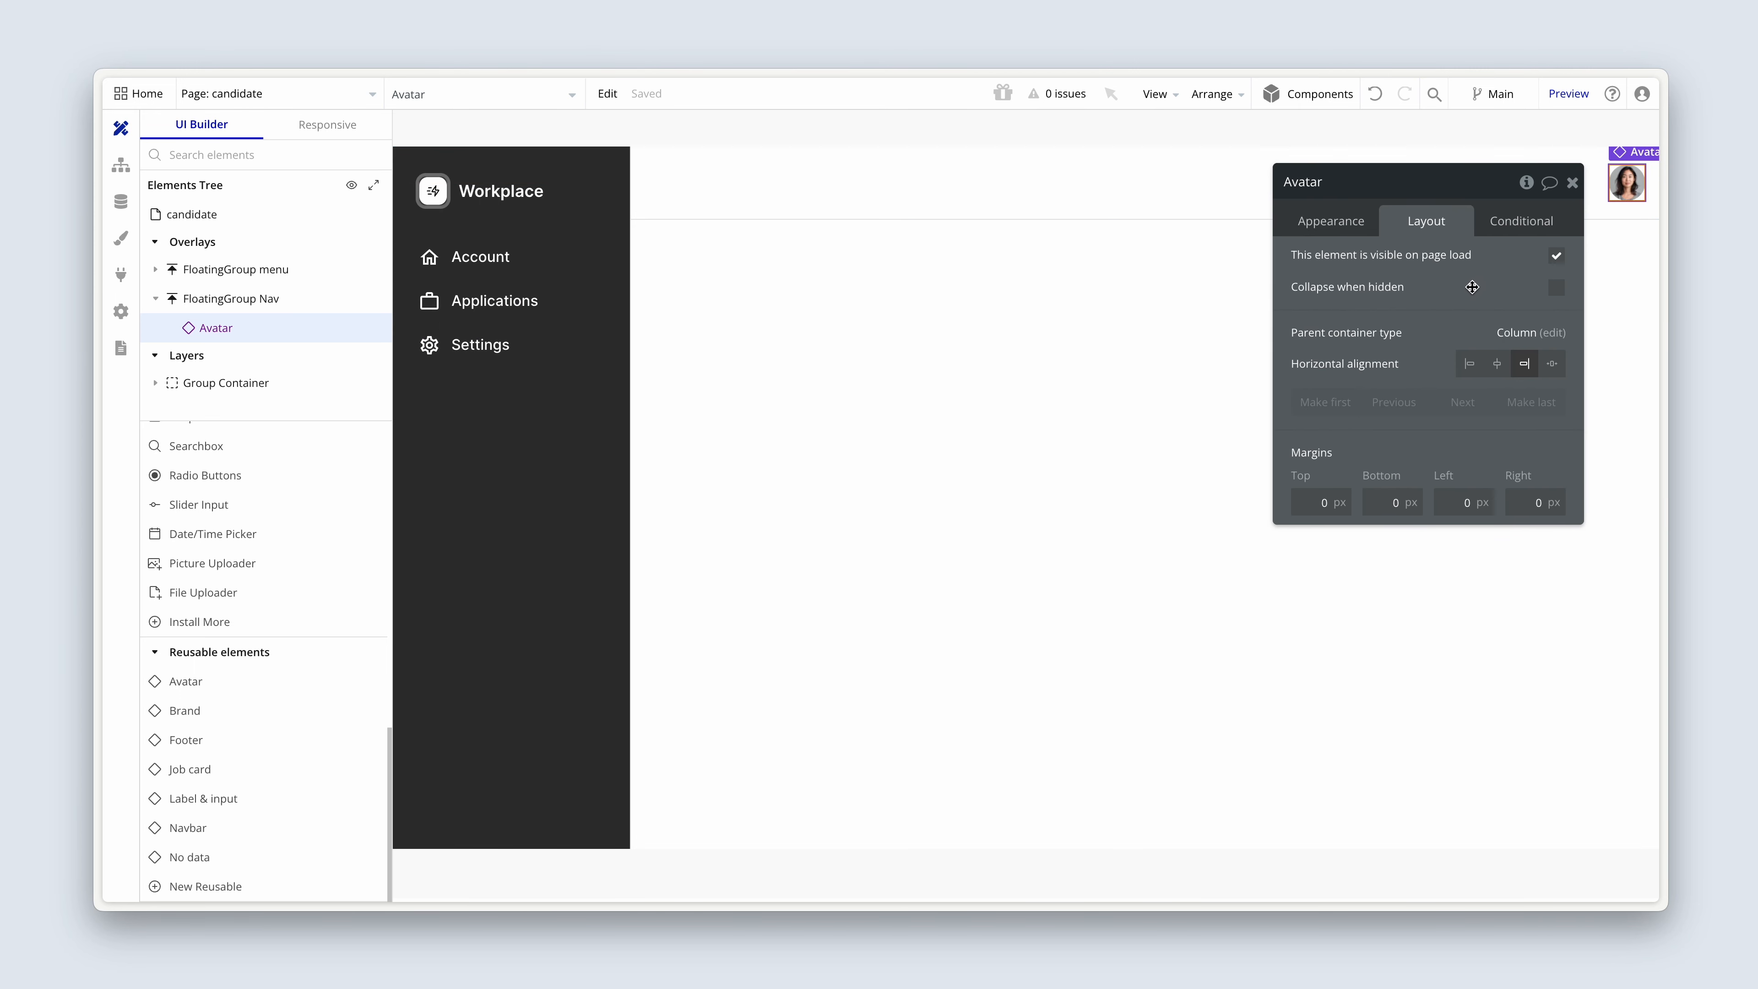
pyautogui.click(1344, 232)
pyautogui.click(1440, 264)
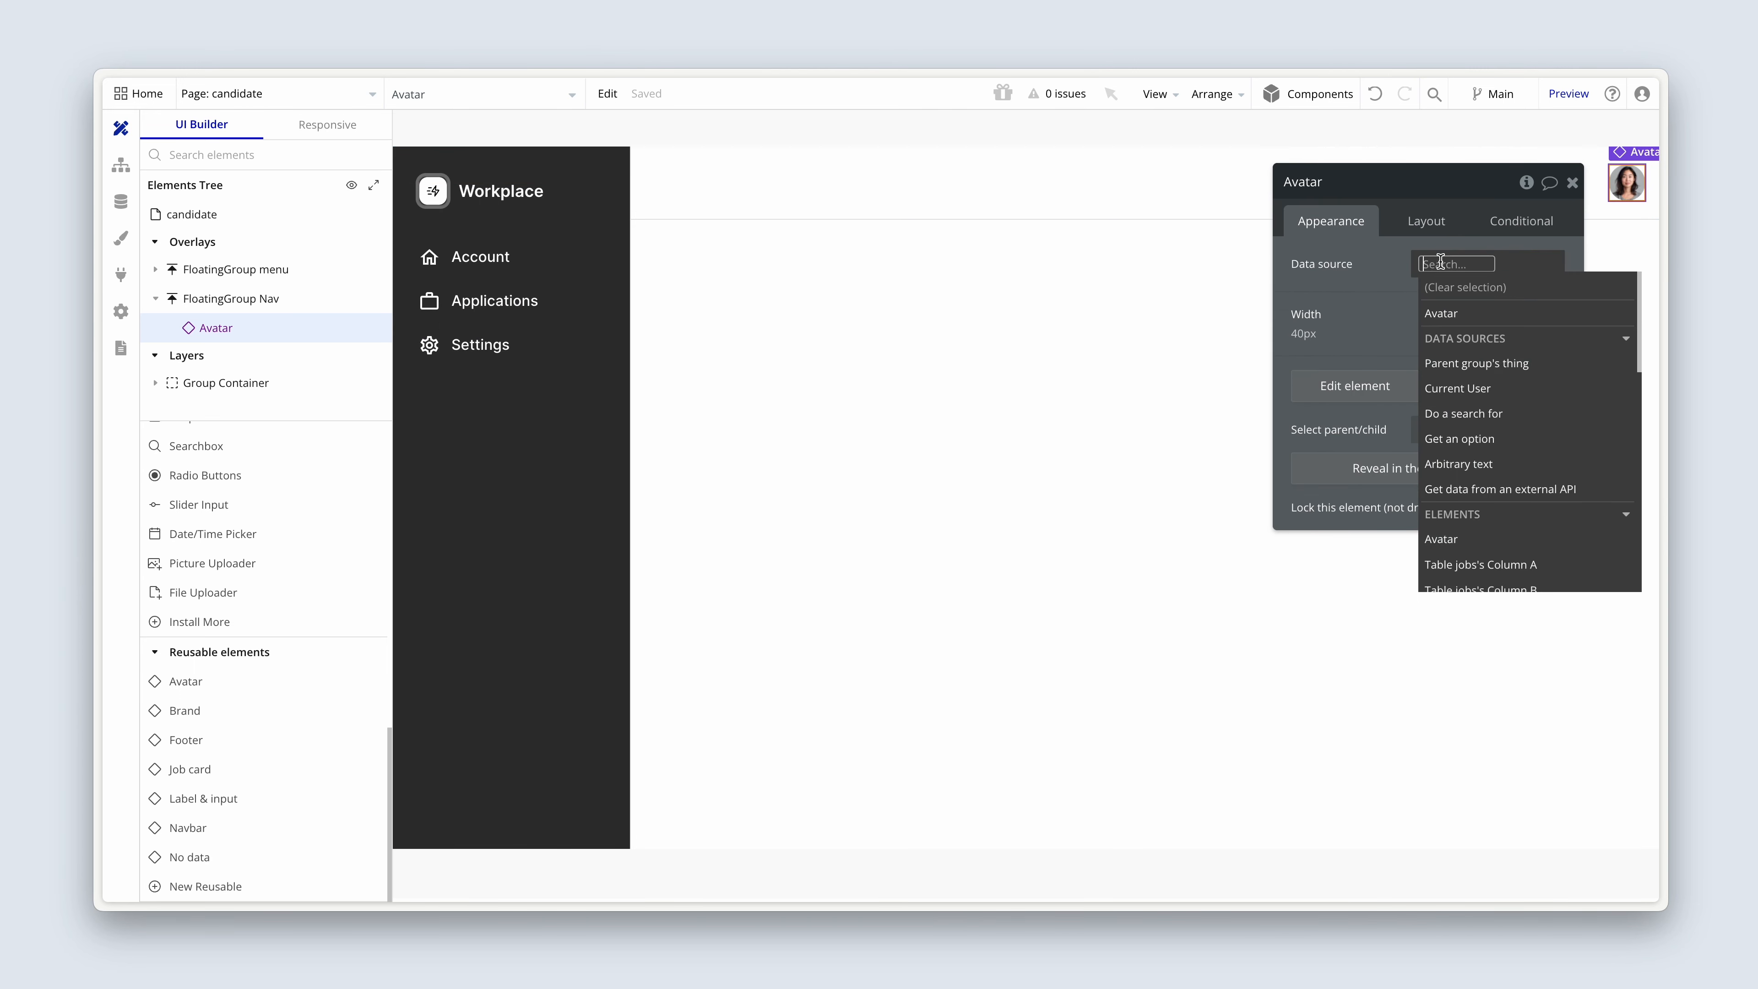
pyautogui.click(1527, 384)
pyautogui.click(1425, 223)
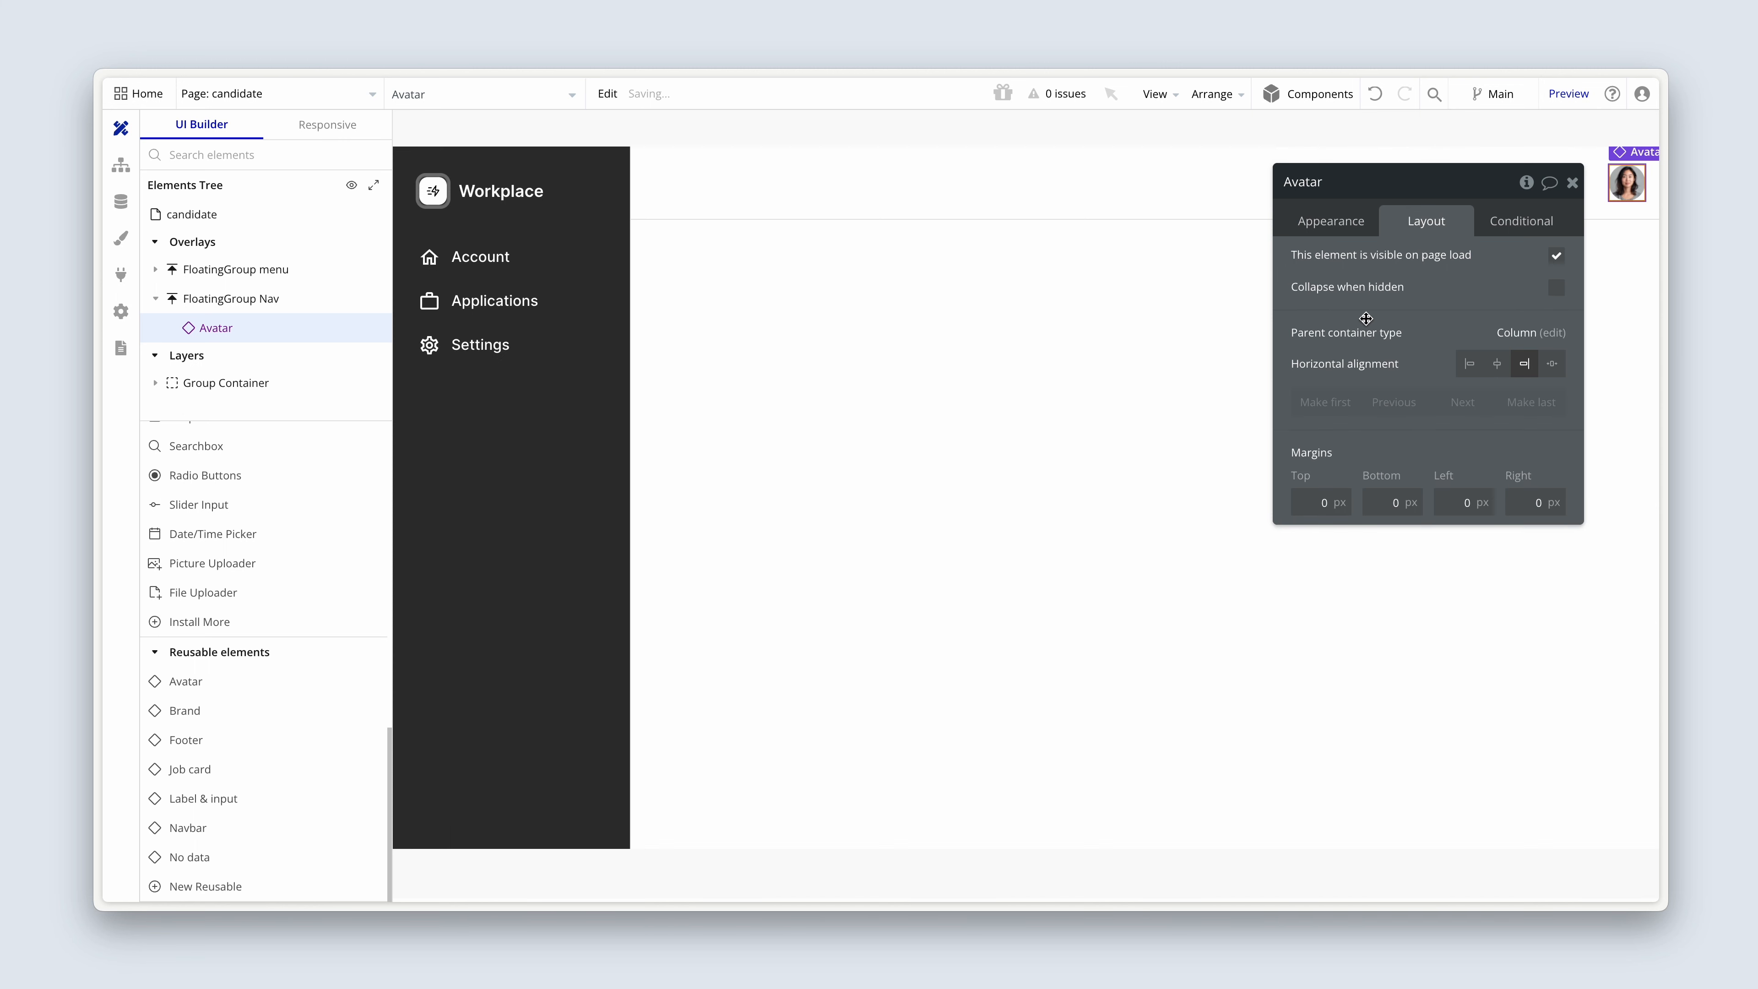
pyautogui.click(1330, 220)
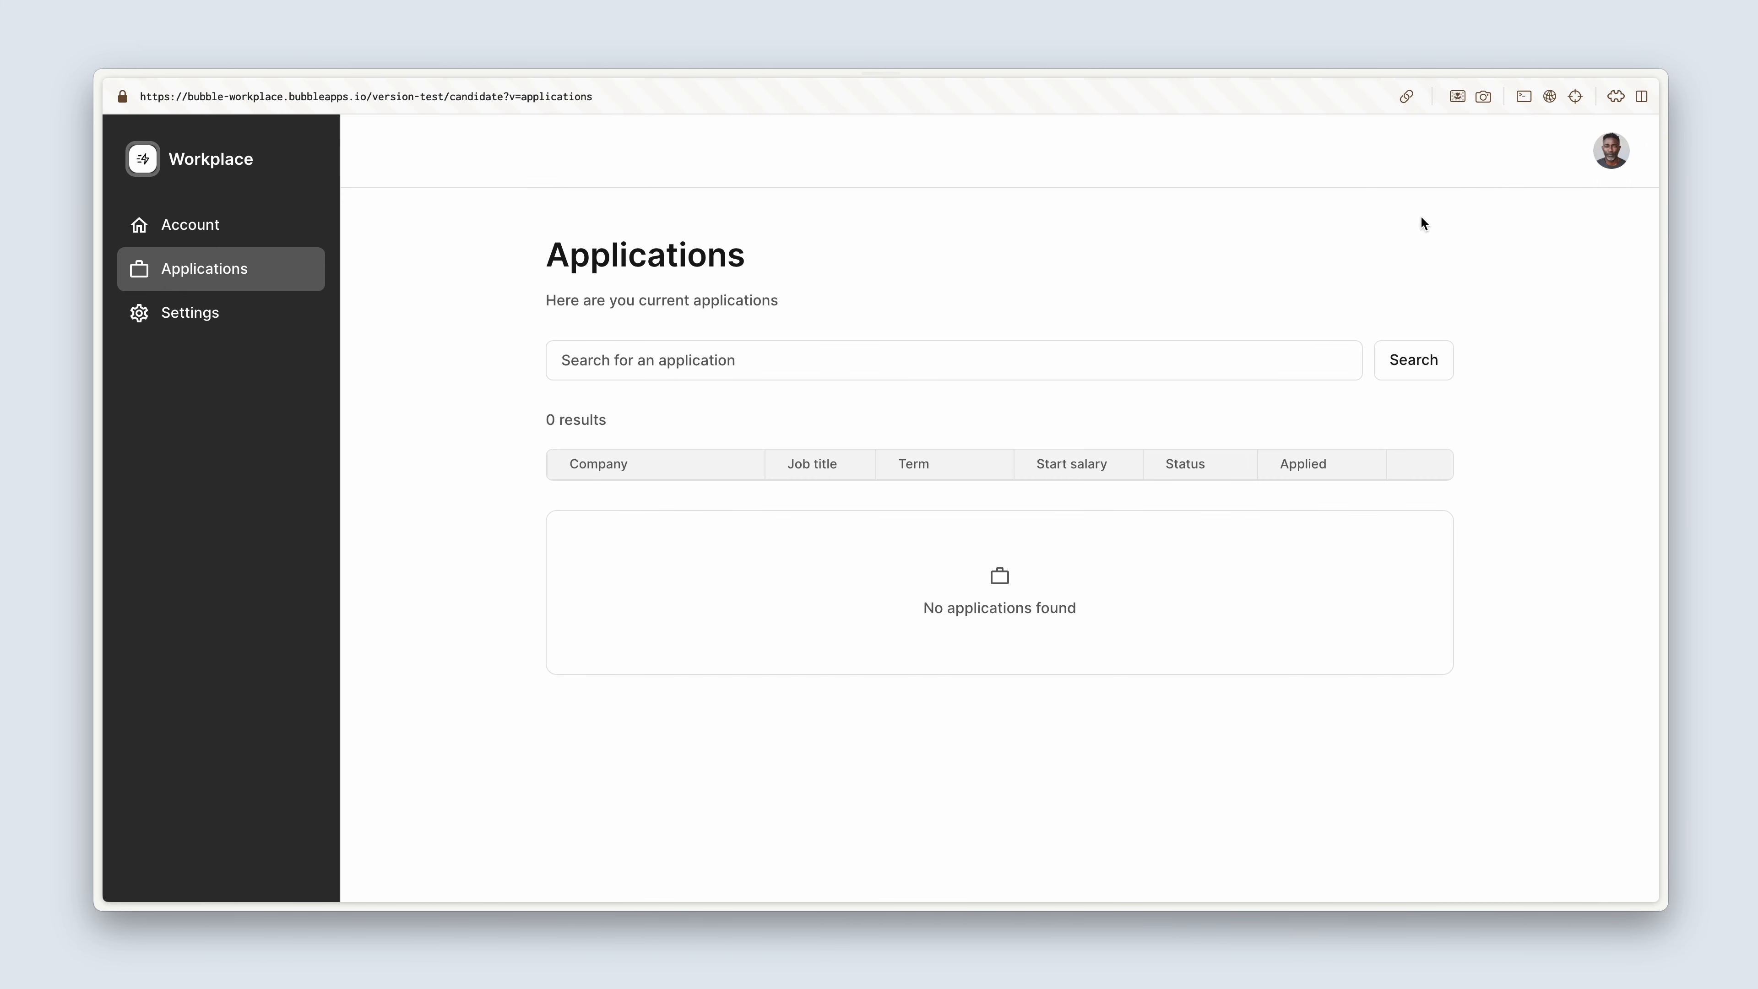
# Open the header avatar's navigation menu in the candidate page preview and follow its Browser jobs link.
pyautogui.click(1607, 156)
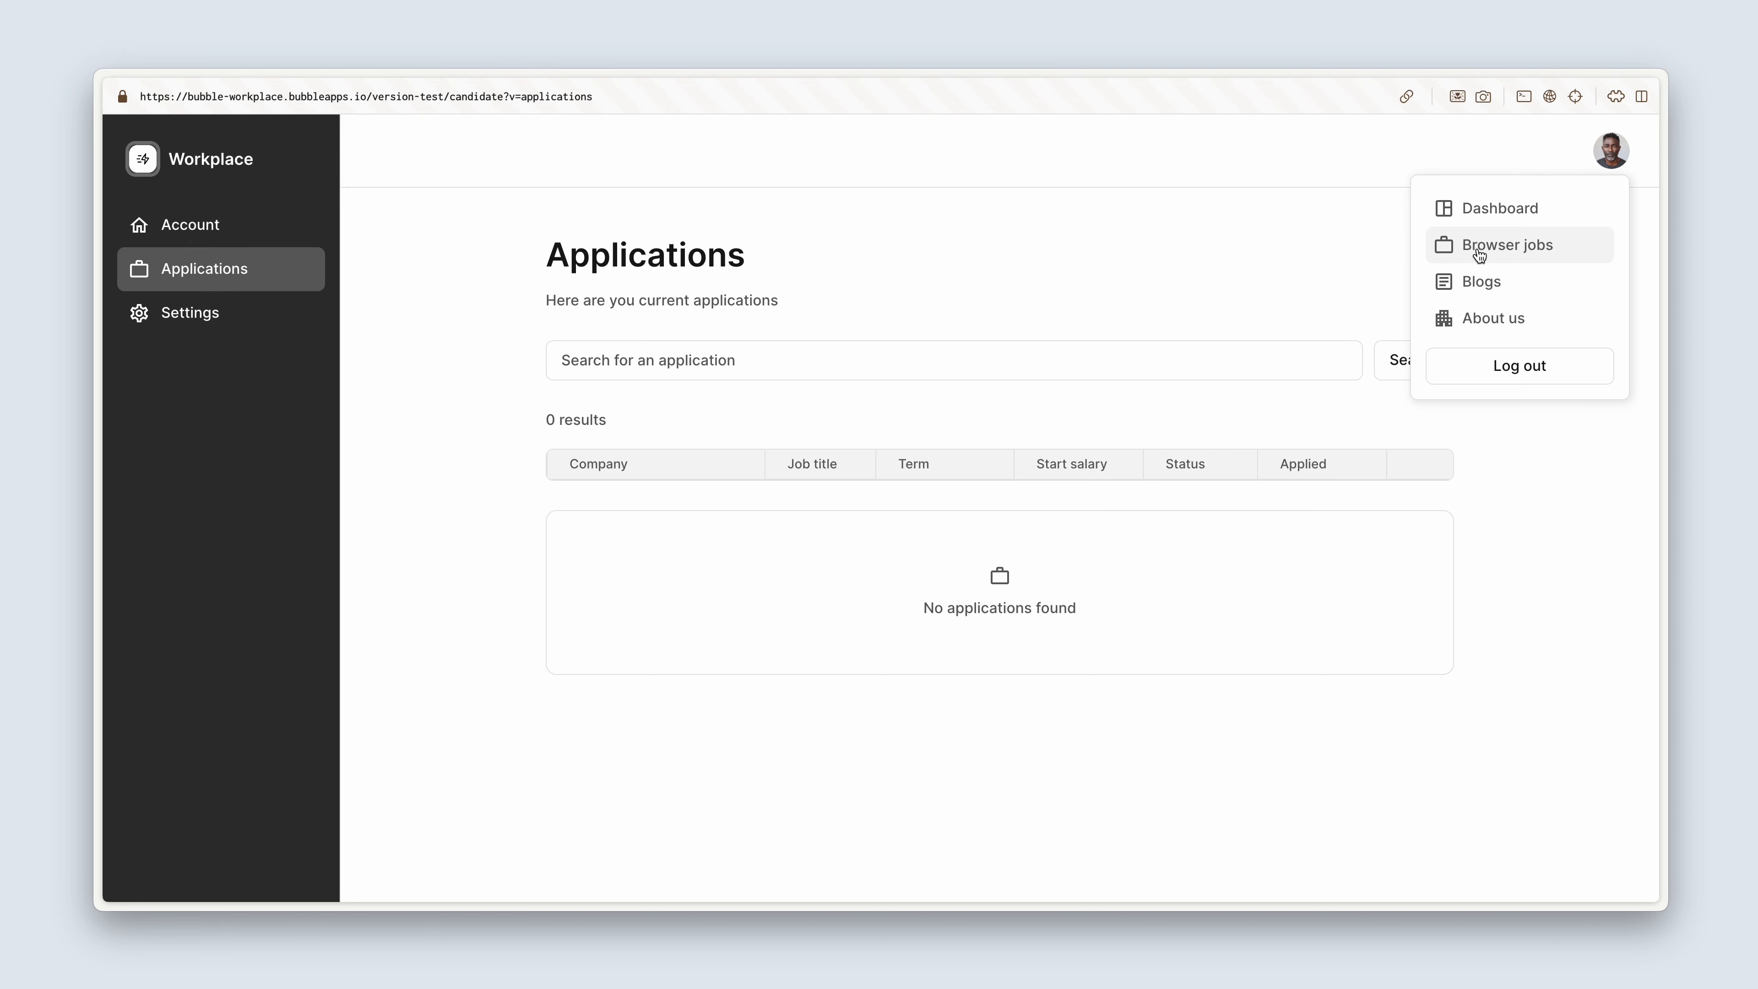
pyautogui.click(1575, 253)
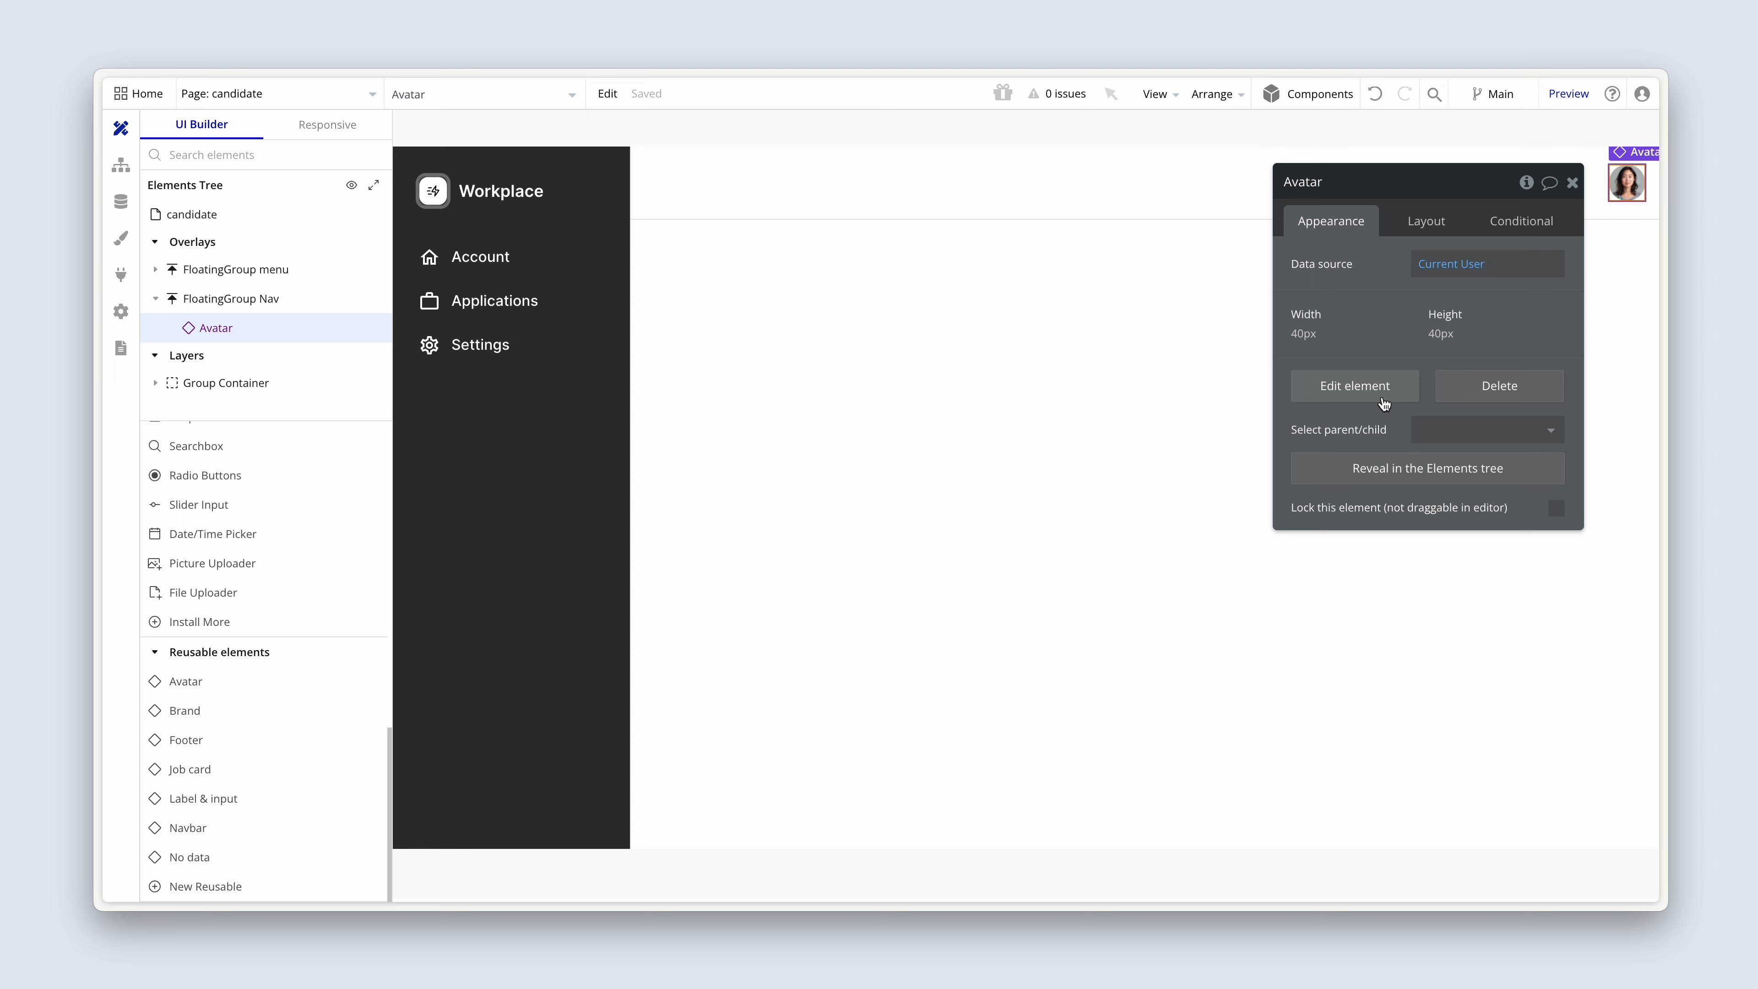
# Correct the Browser jobs text in the reusable Avatar element's GroupFocus Navigation to "Browse jobs".
pyautogui.click(1392, 386)
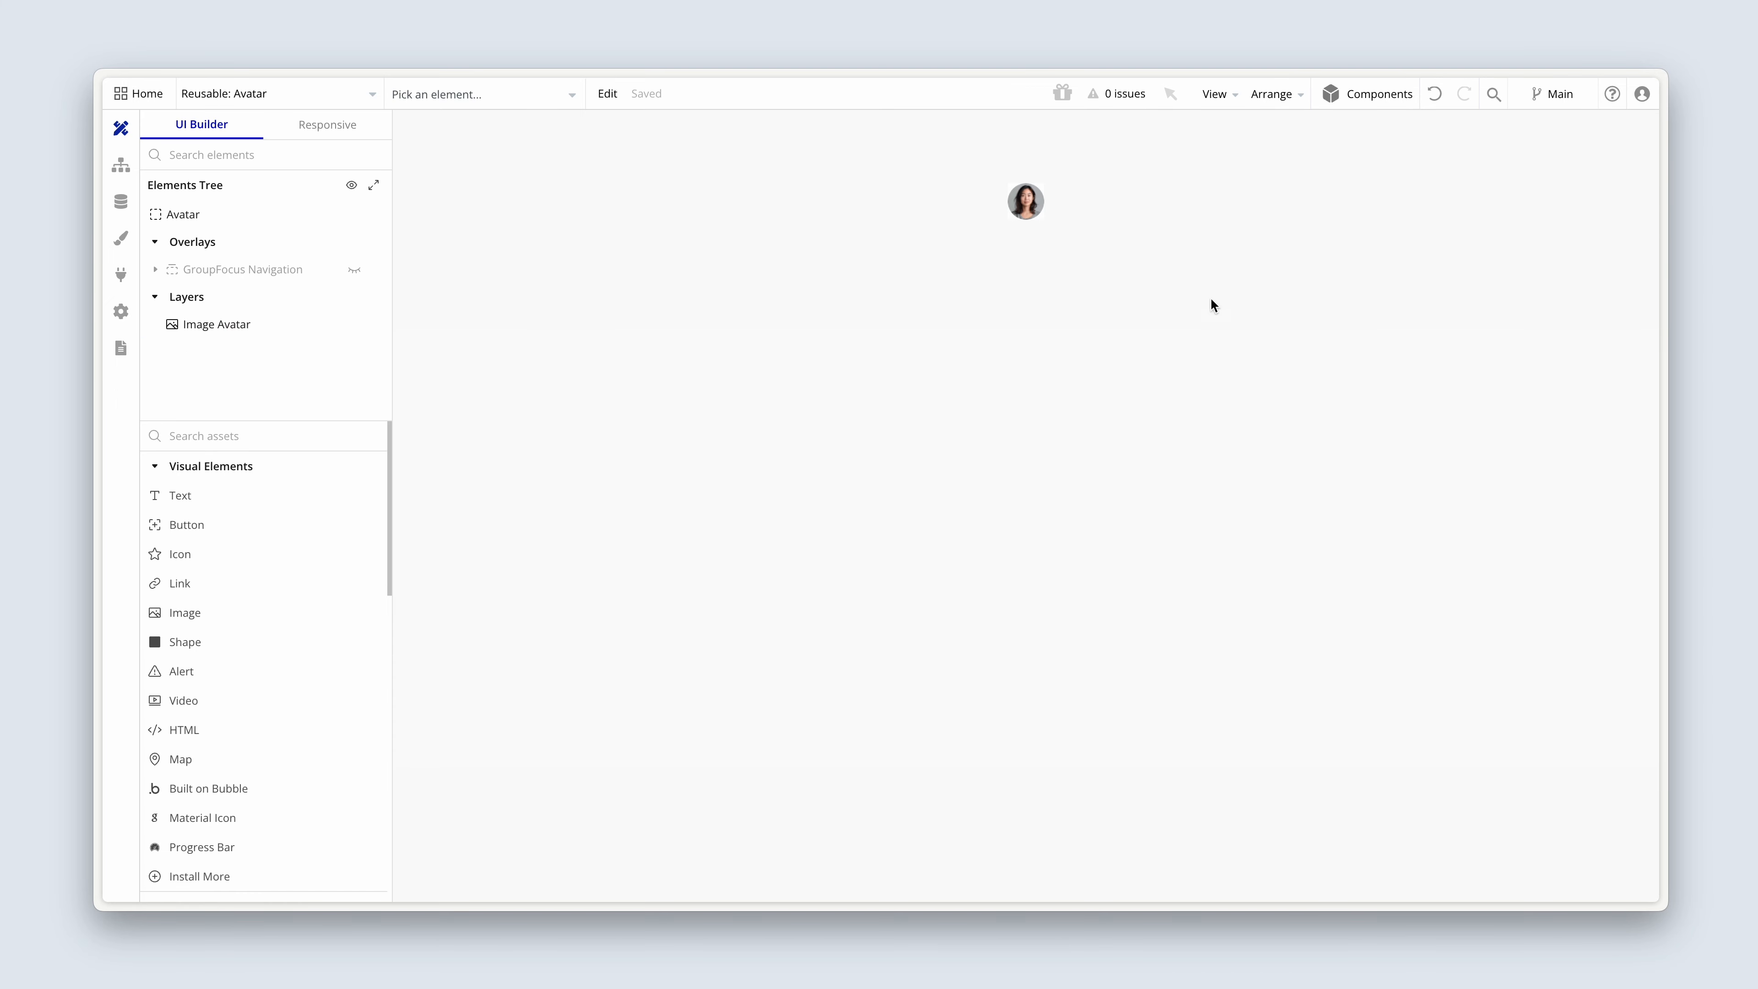
pyautogui.click(354, 271)
pyautogui.click(941, 295)
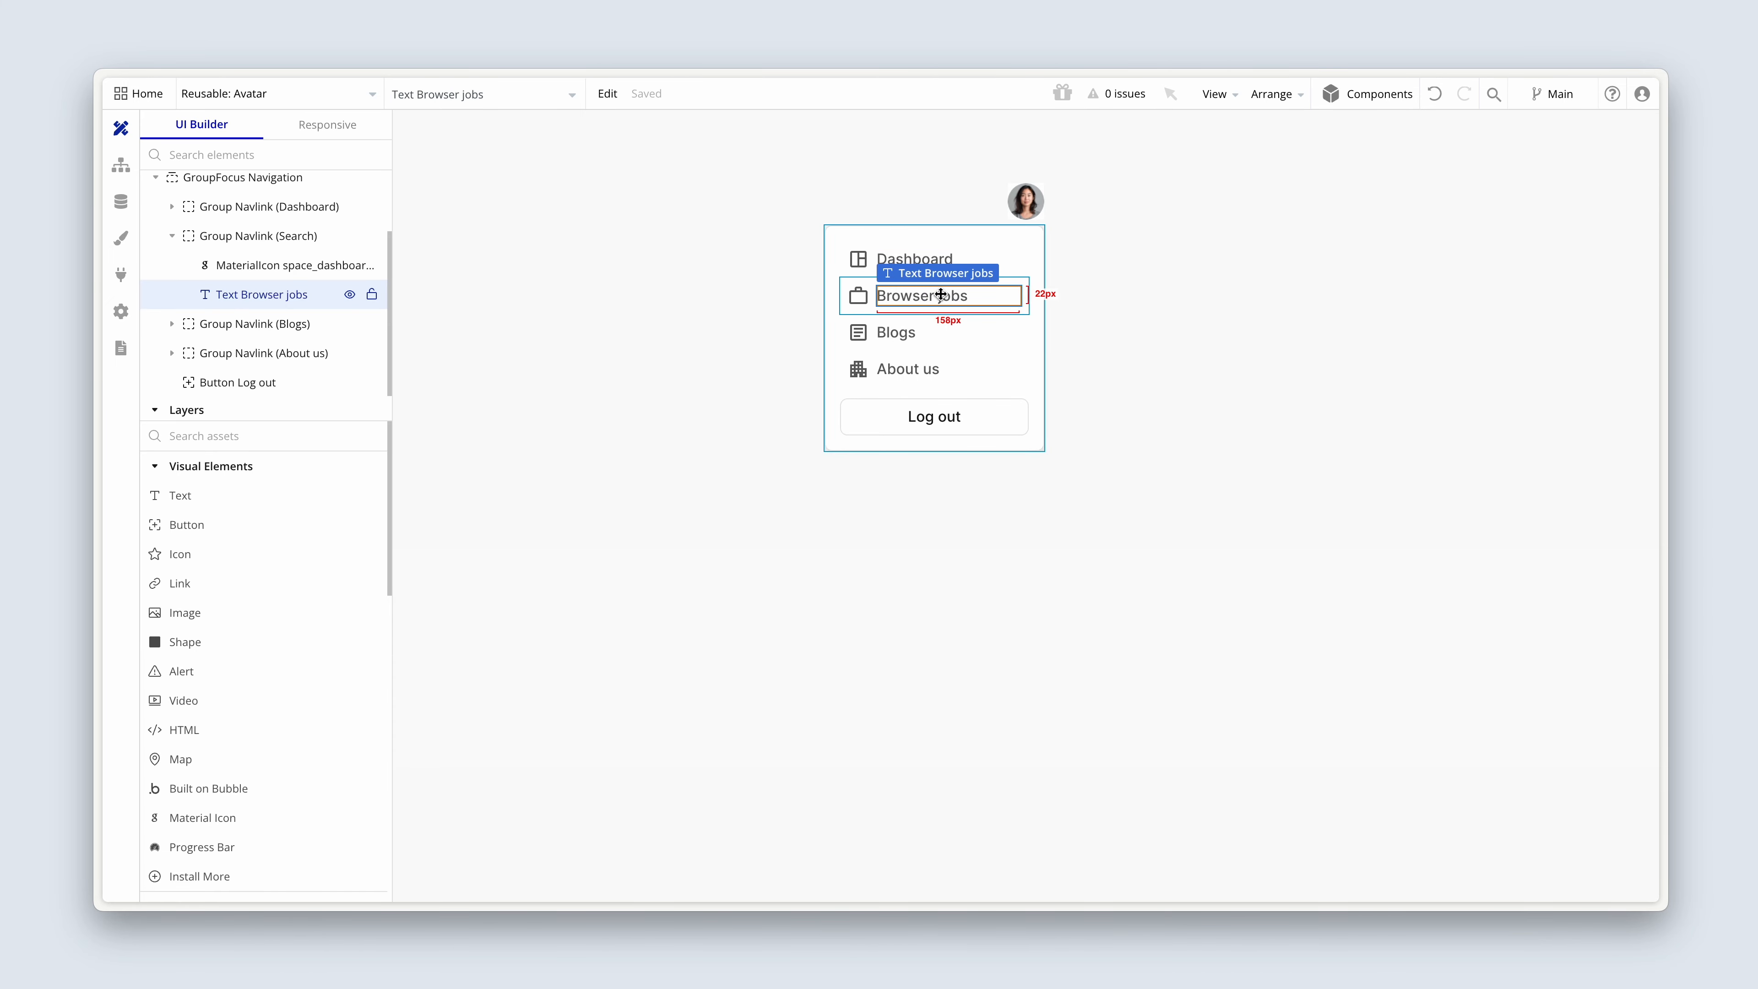
pyautogui.doubleClick(941, 295)
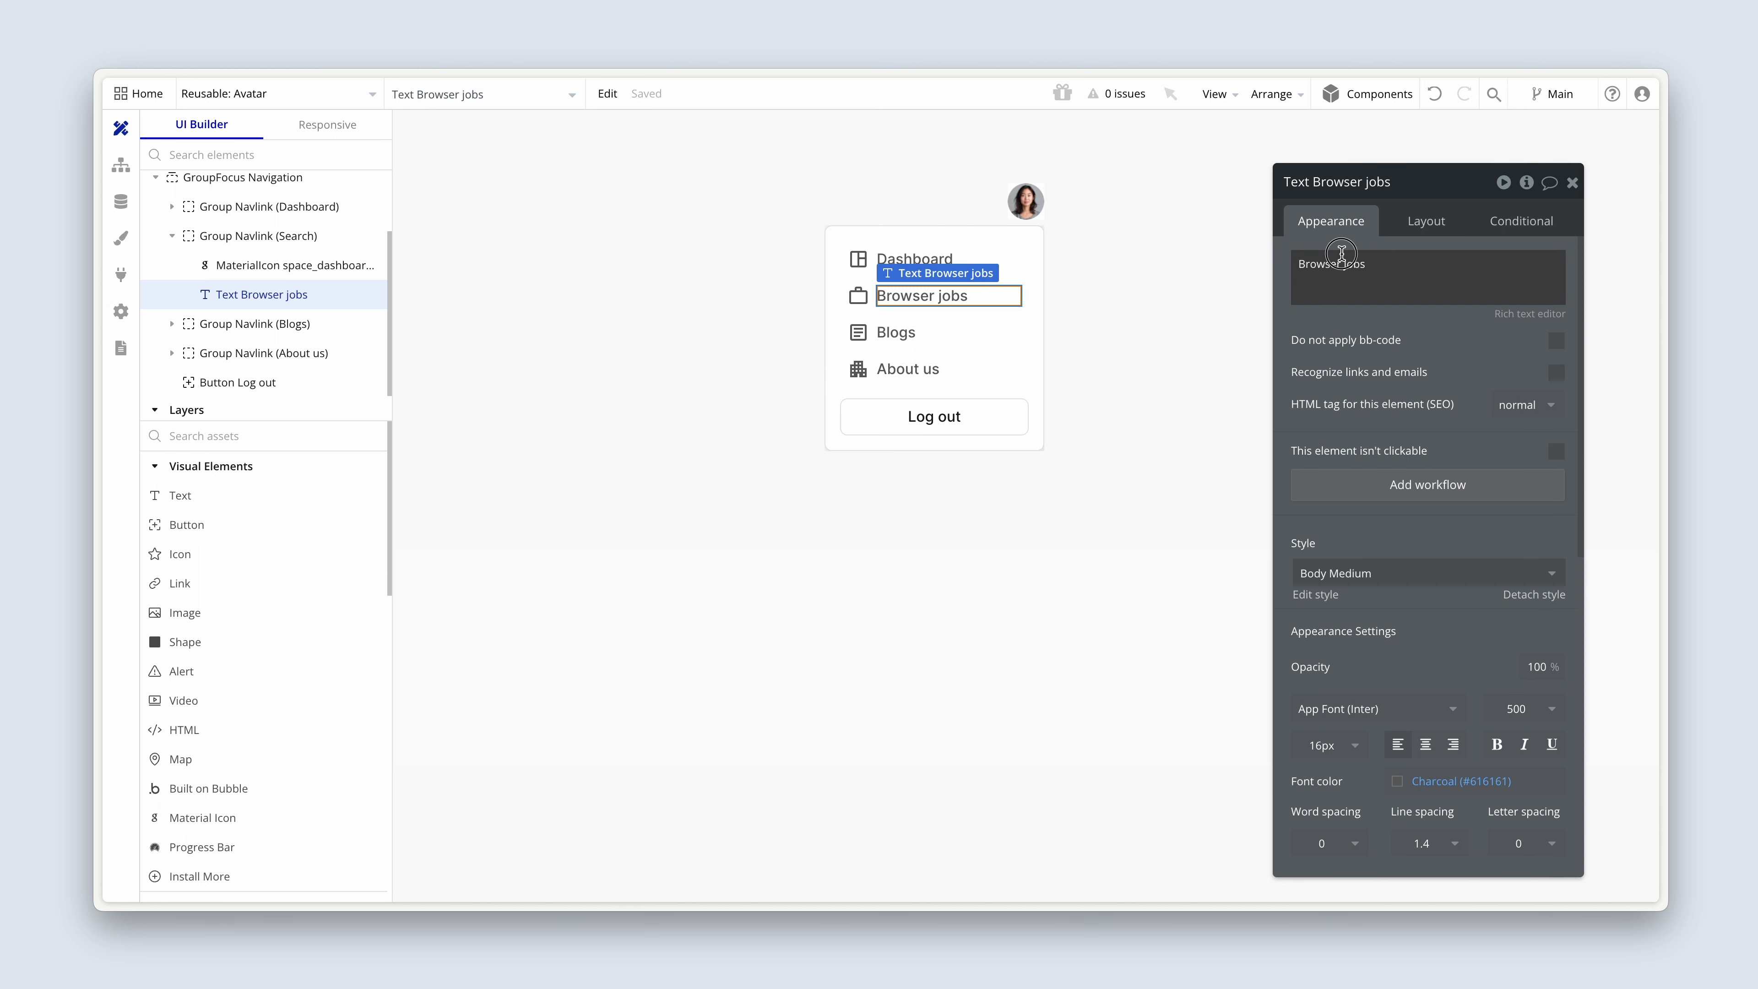
pyautogui.tripleClick(1355, 258)
pyautogui.click(1343, 264)
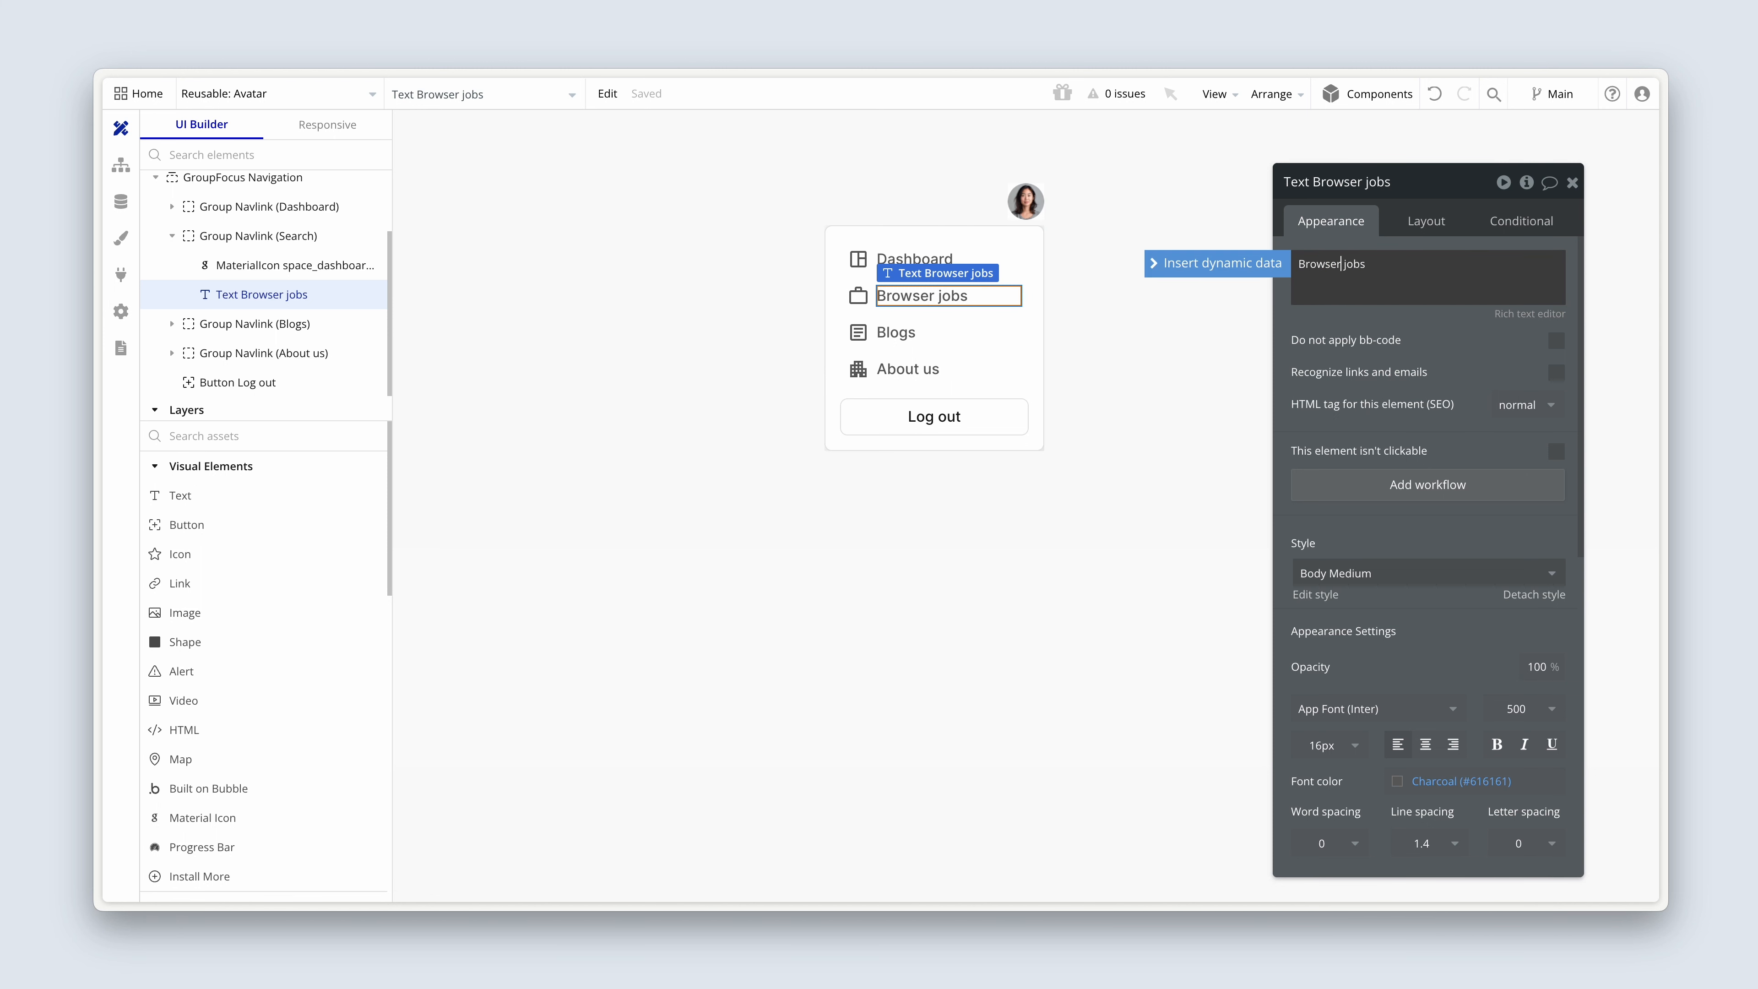
pyautogui.press('BackSpace')
pyautogui.click(1392, 355)
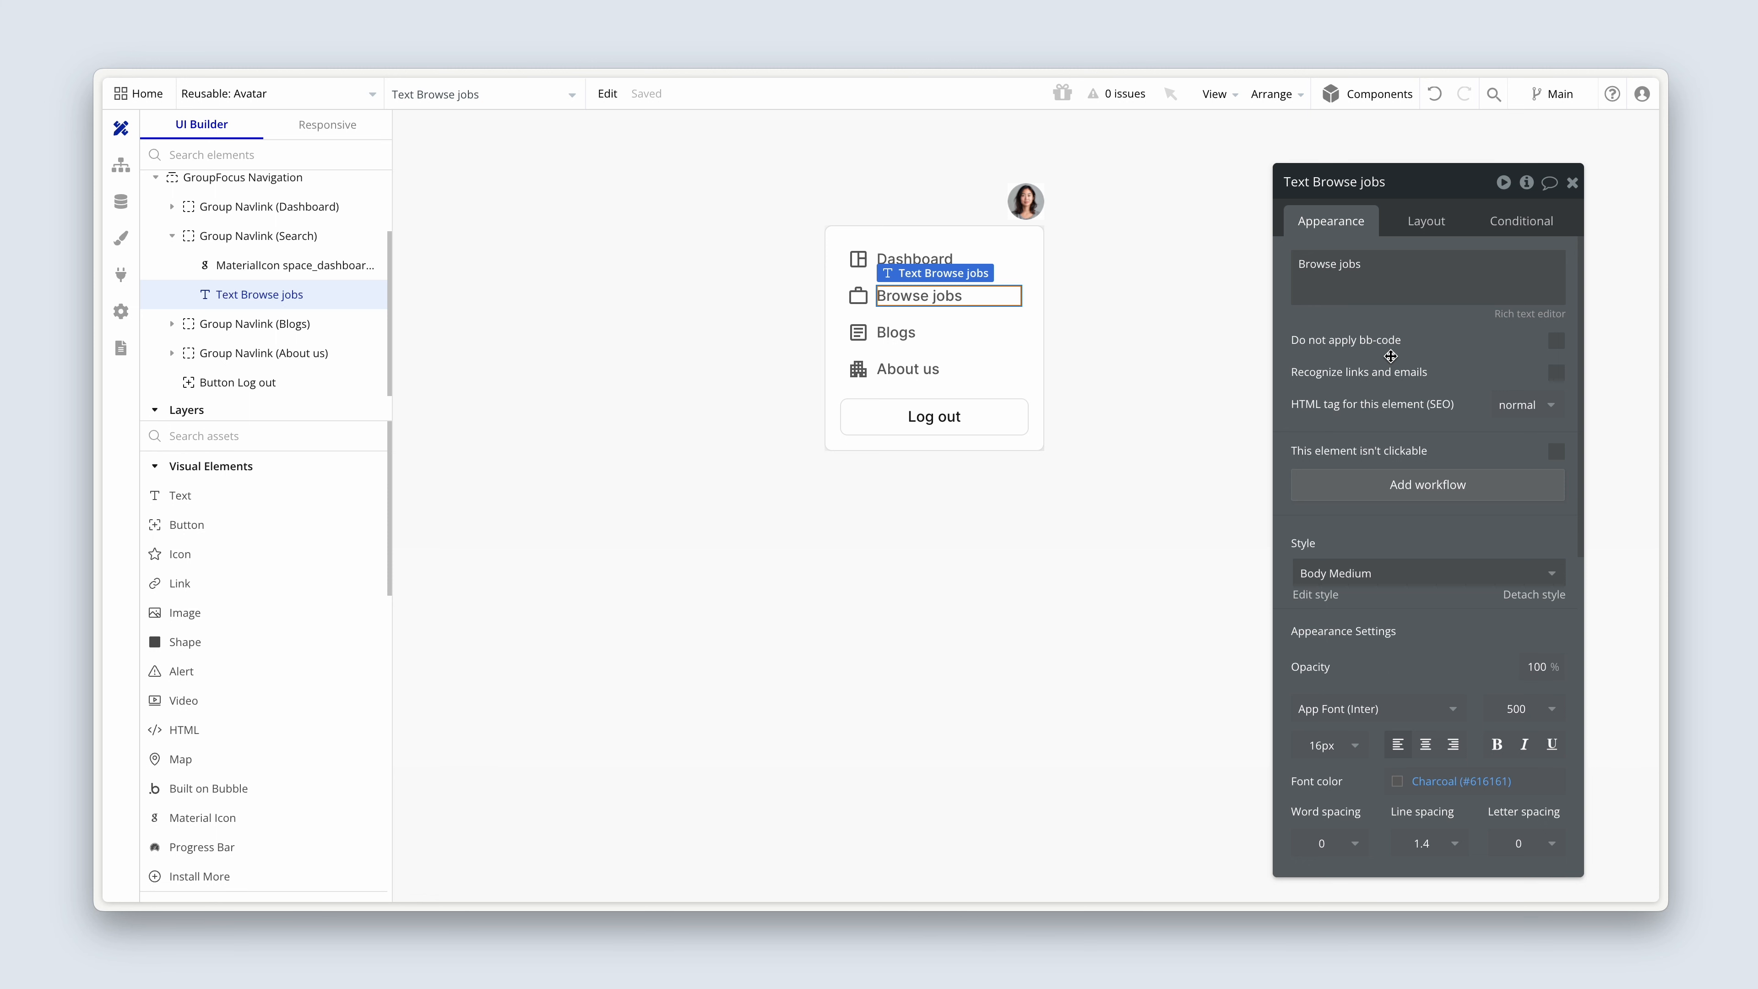
# Refresh the job search page preview and look through the job listings.
pyautogui.hotkey('ctrl', 'Tab')
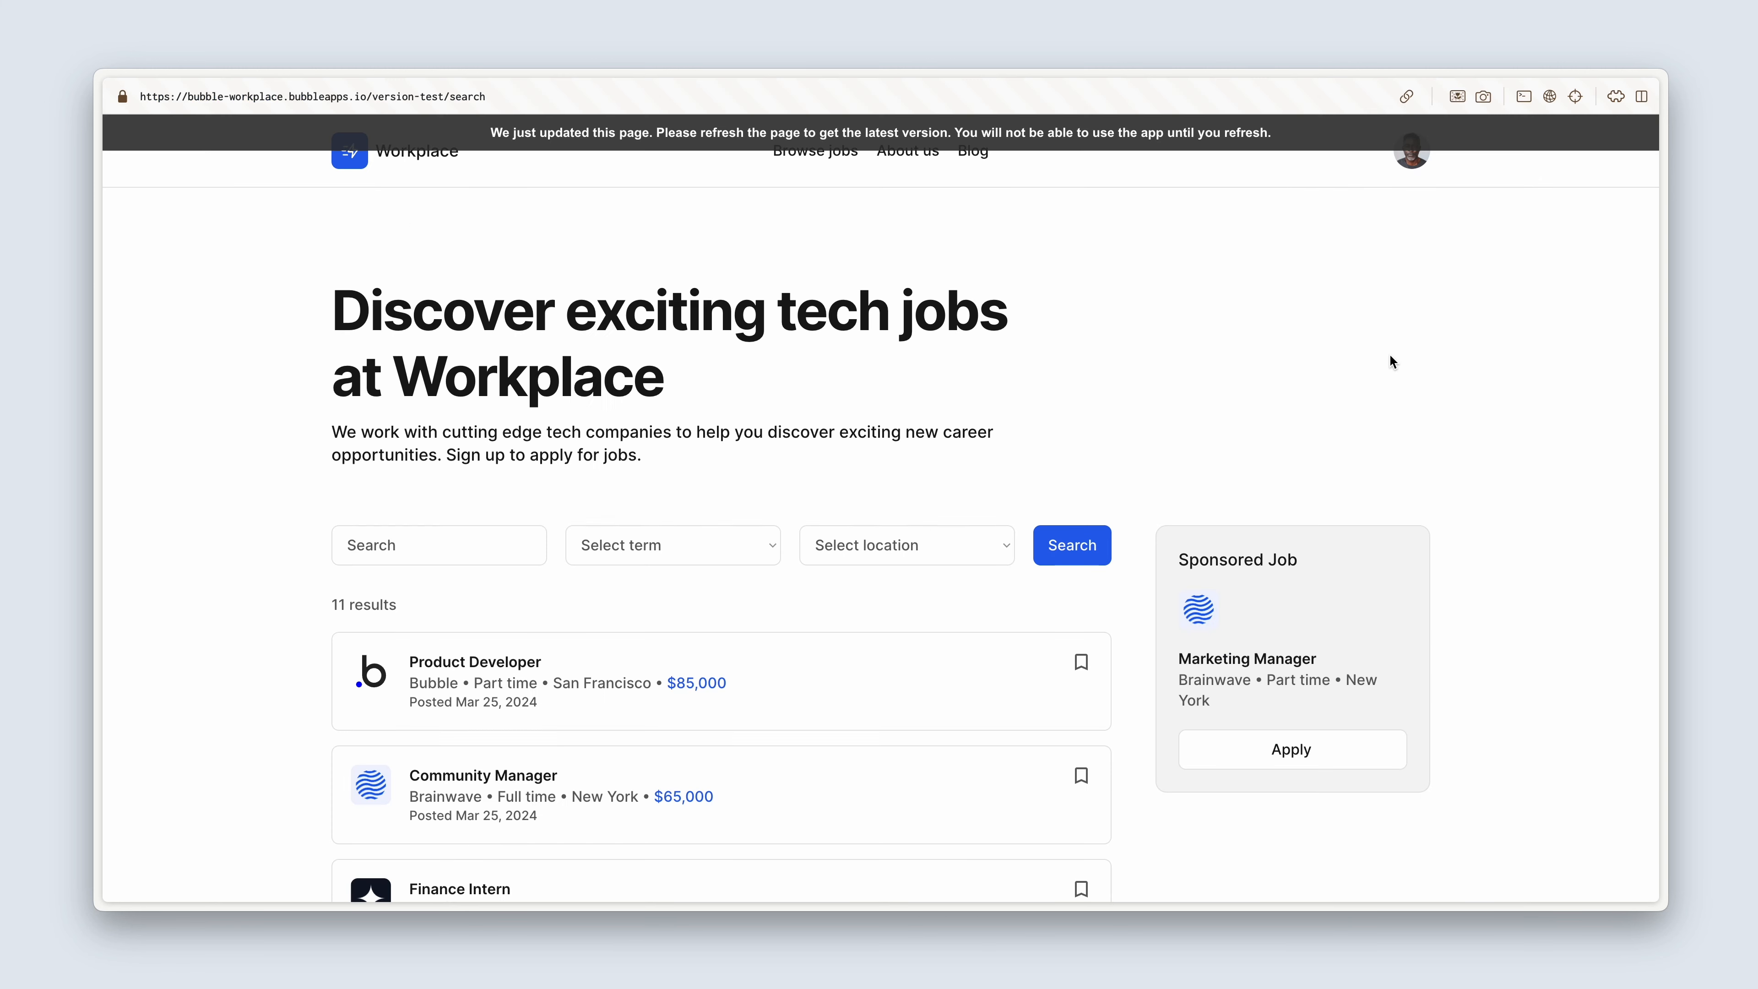
pyautogui.click(1179, 136)
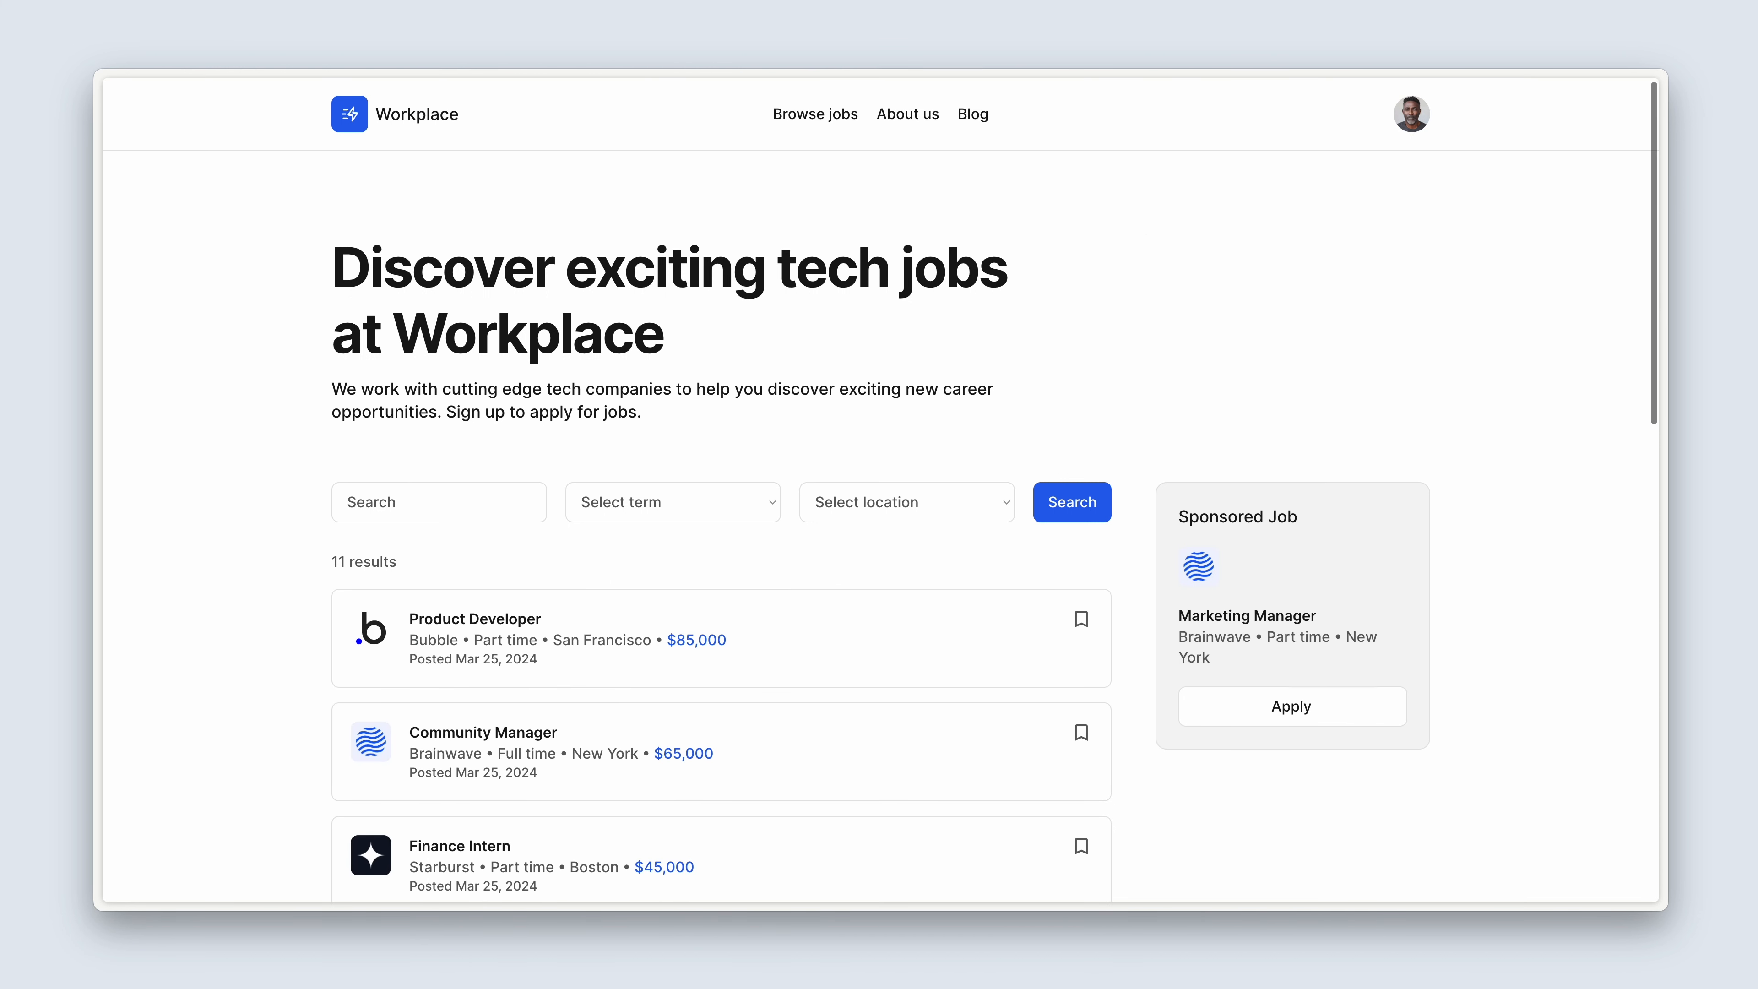
pyautogui.scroll(-1, 1140, 218)
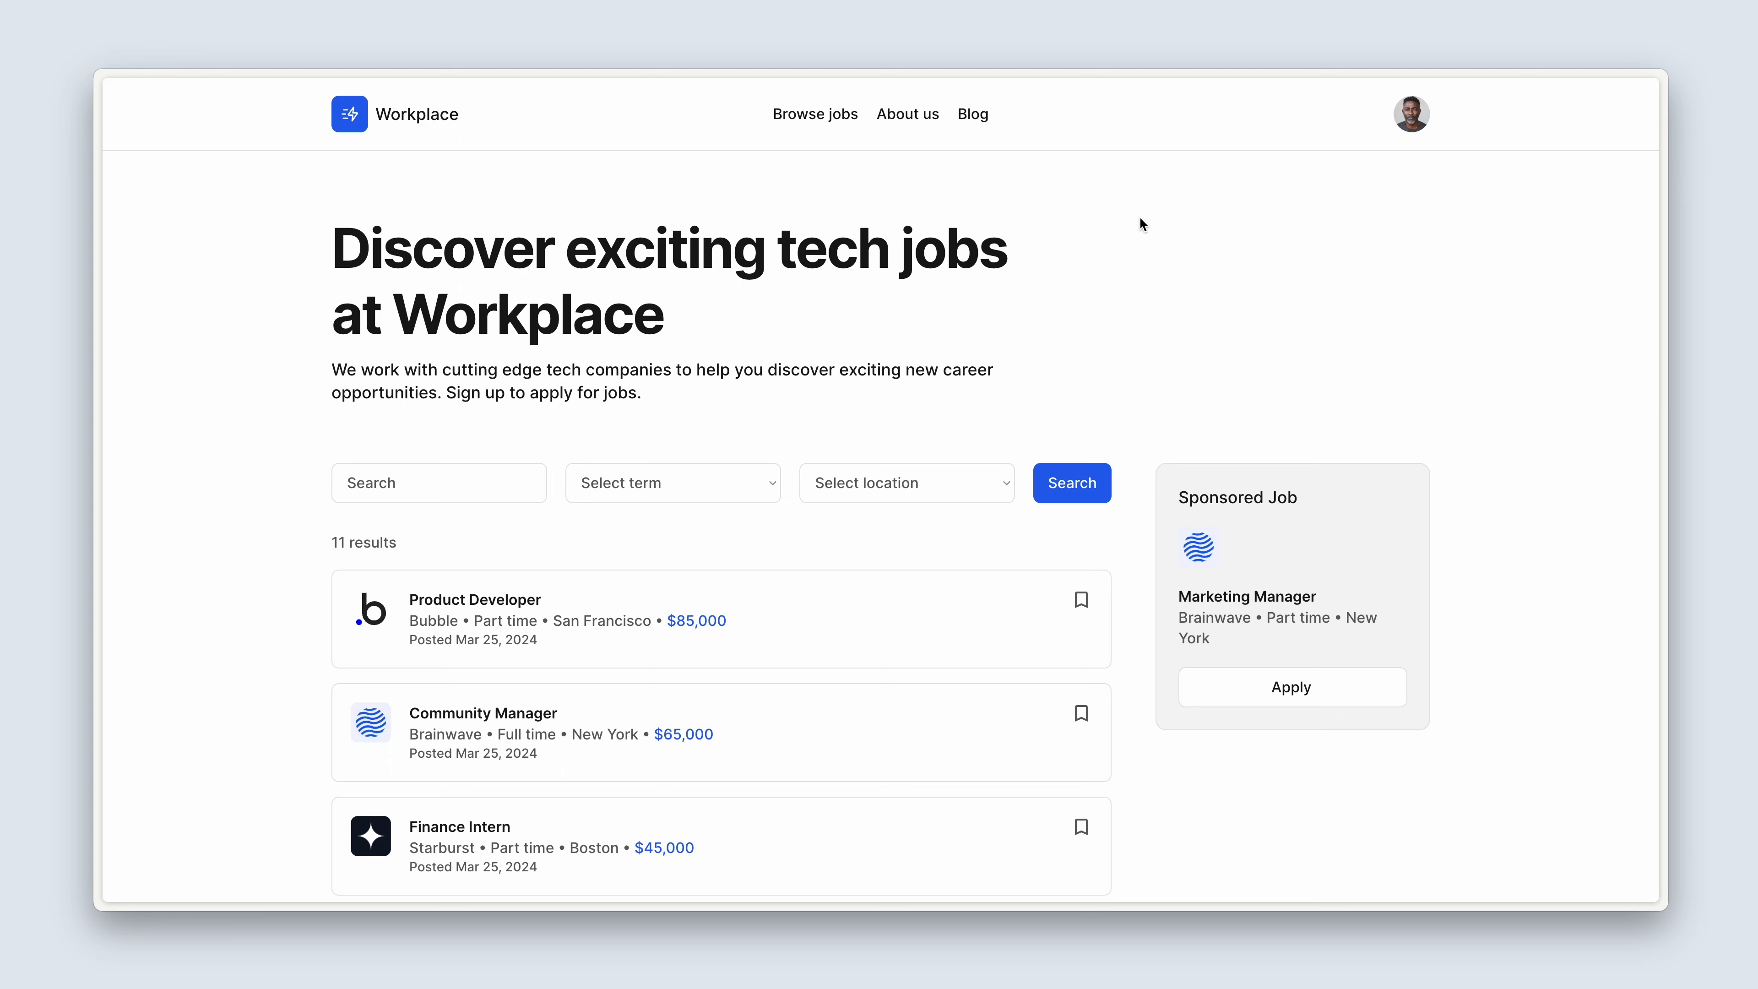
pyautogui.scroll(-10, 1140, 218)
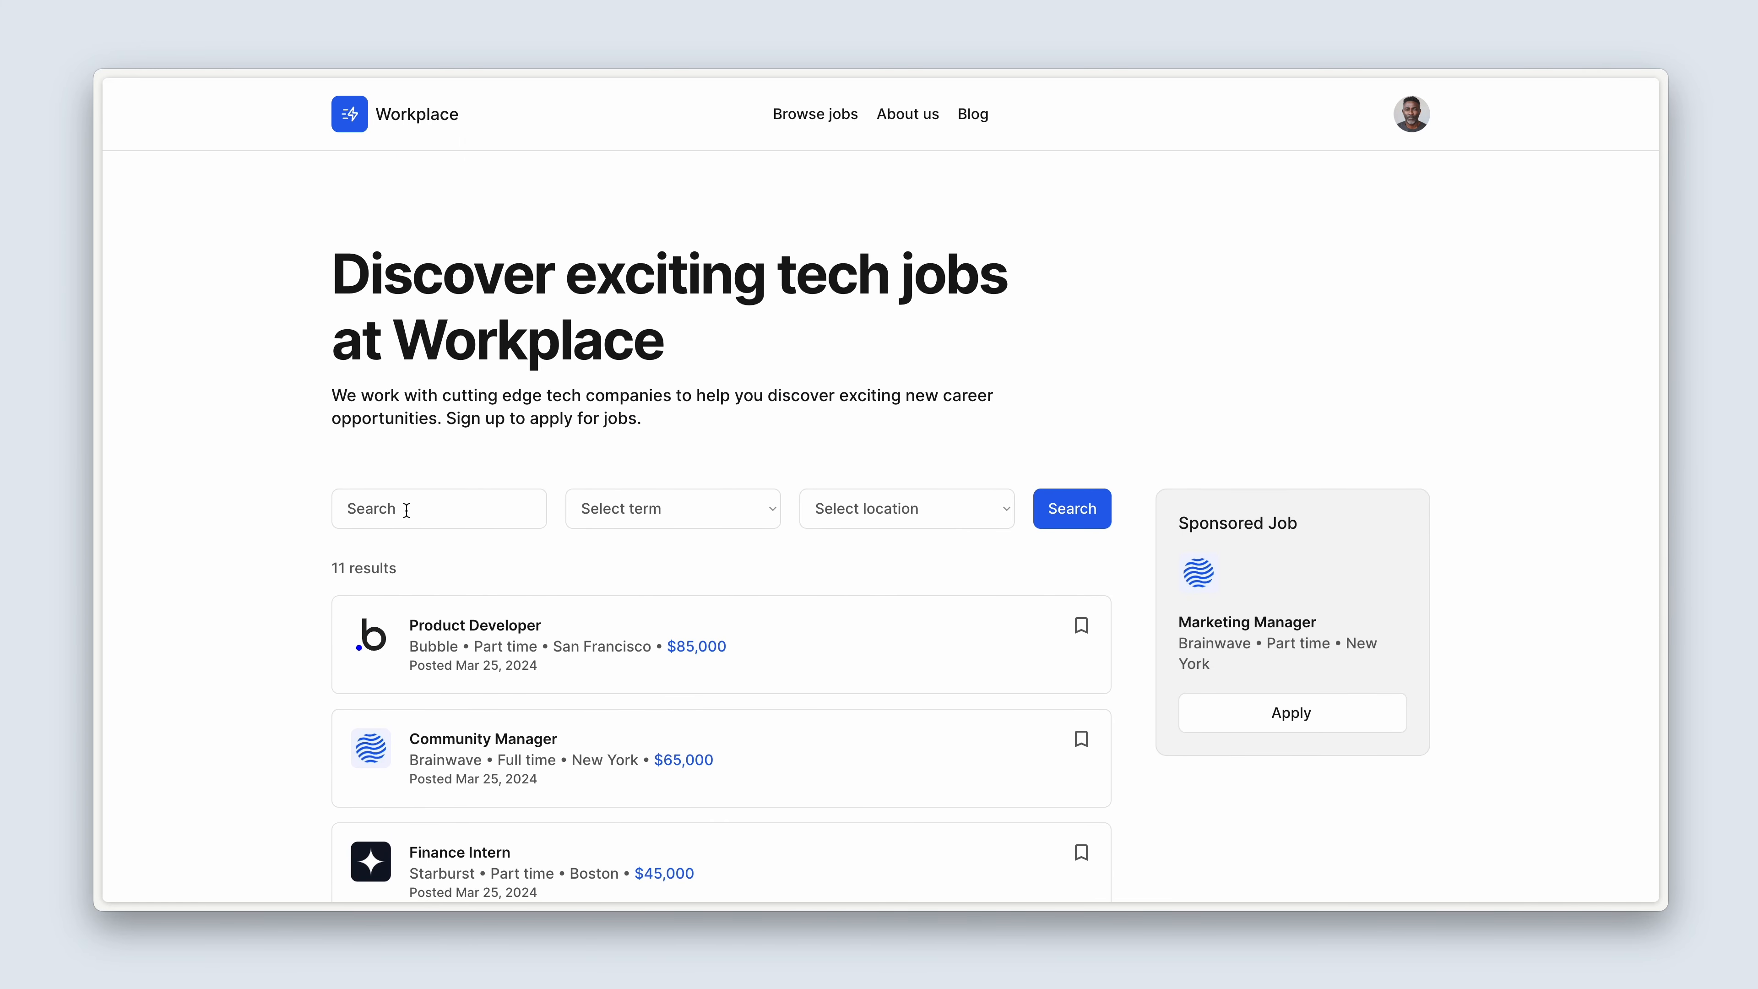
# Search the job listings for "Orbit" and look through the matching jobs.
pyautogui.click(406, 511)
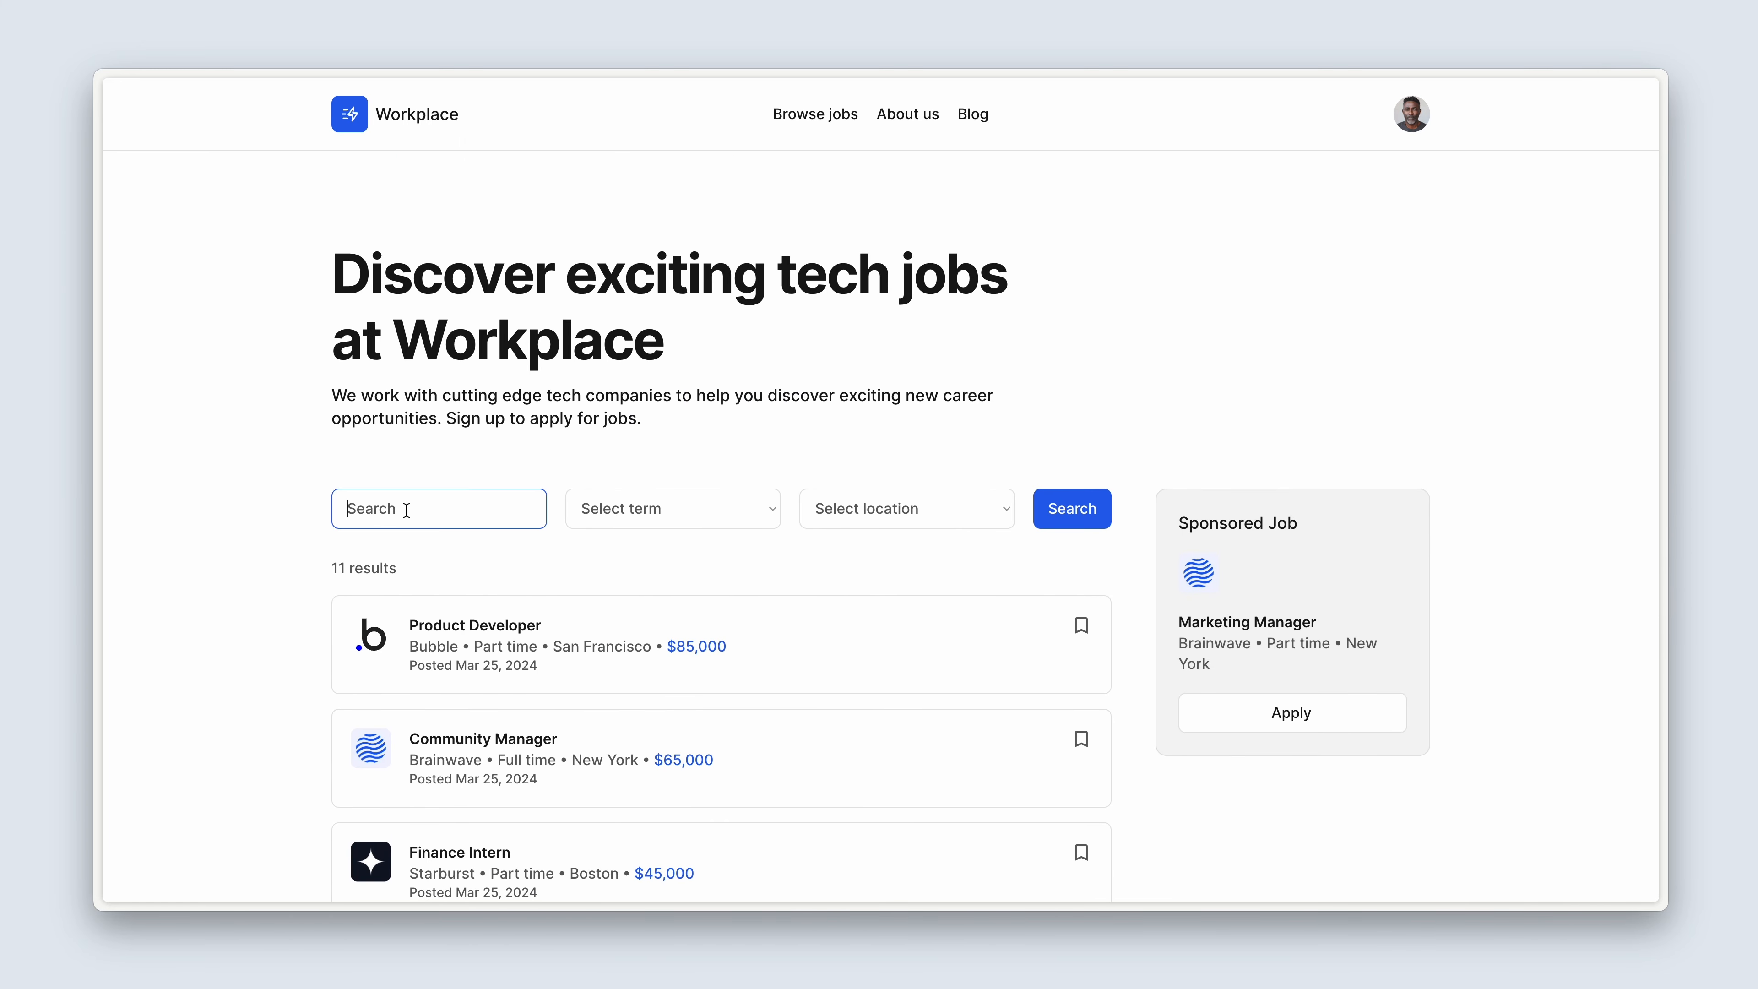
pyautogui.write('Orbit')
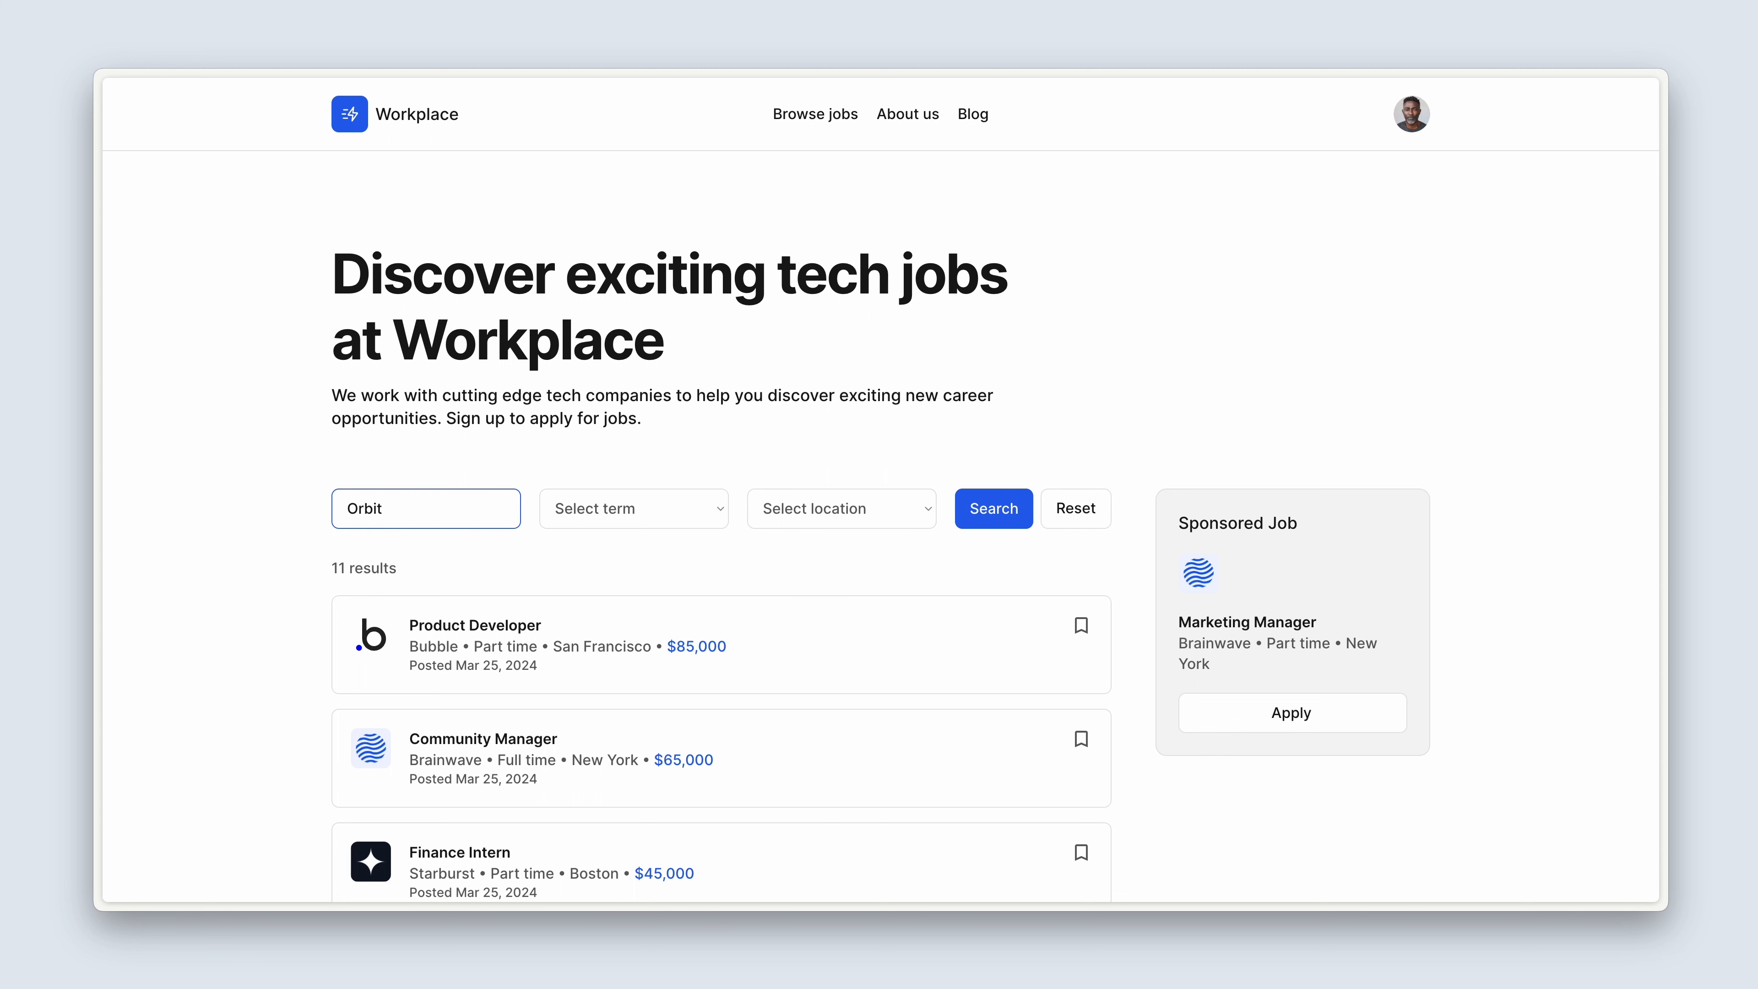
pyautogui.press('Return')
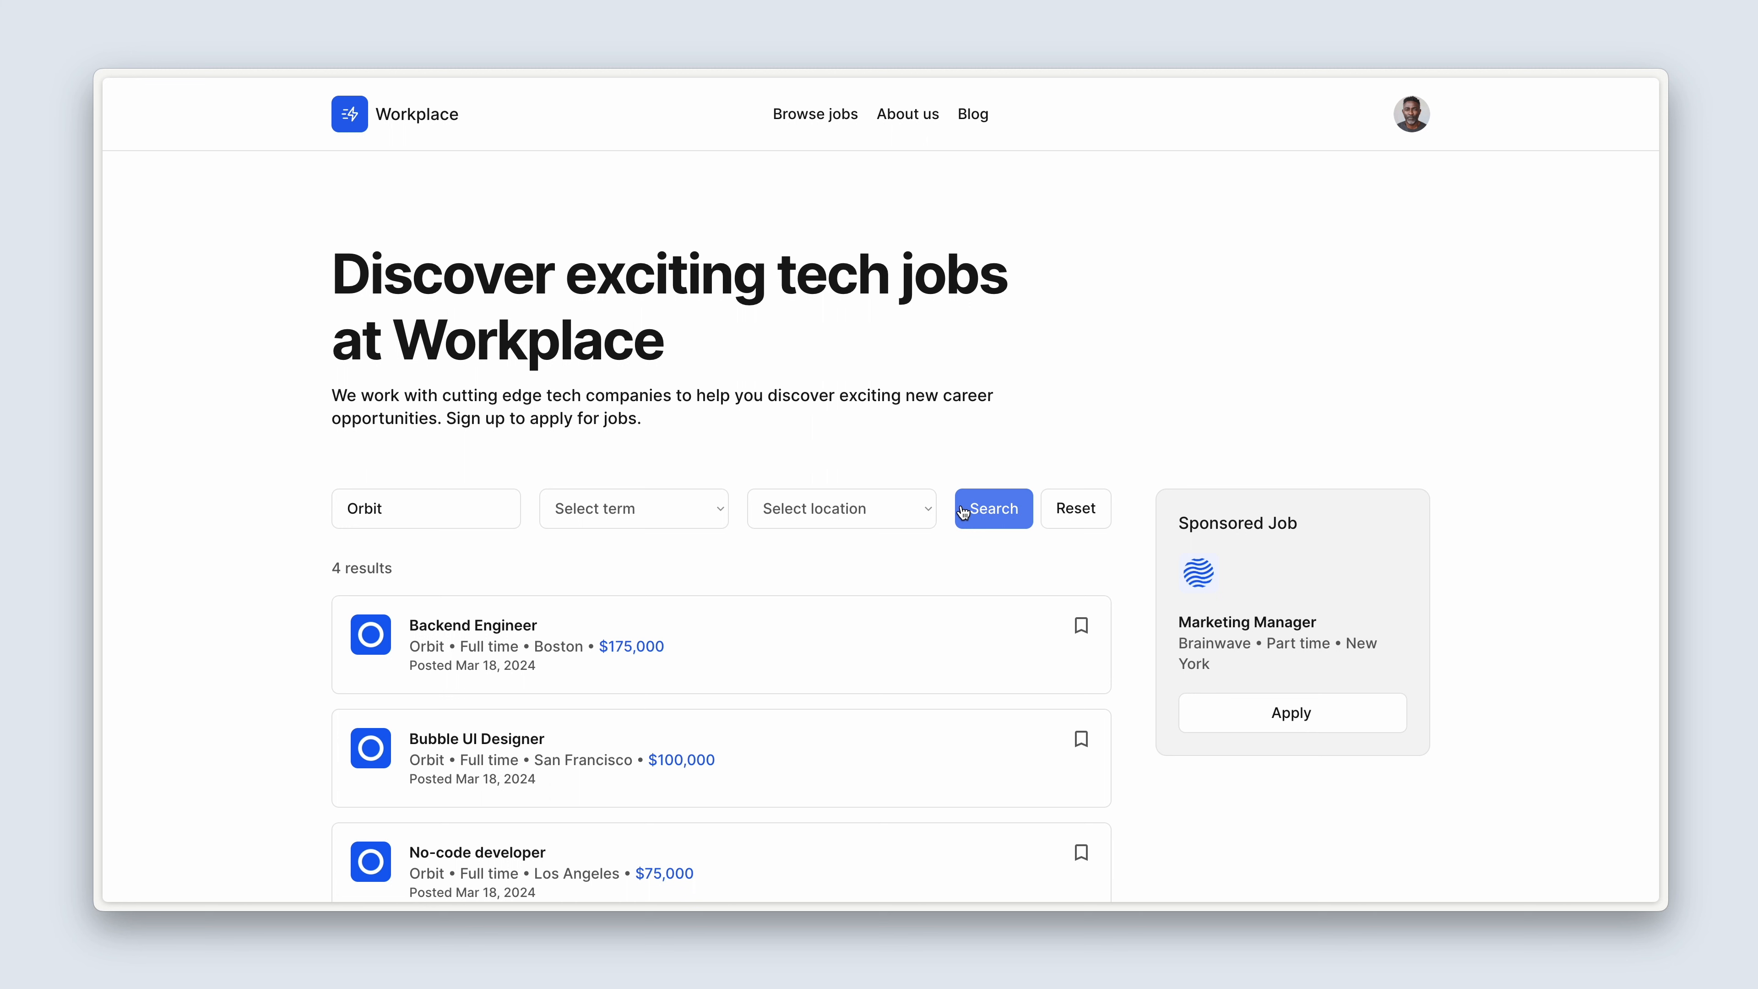
pyautogui.scroll(-5, 965, 512)
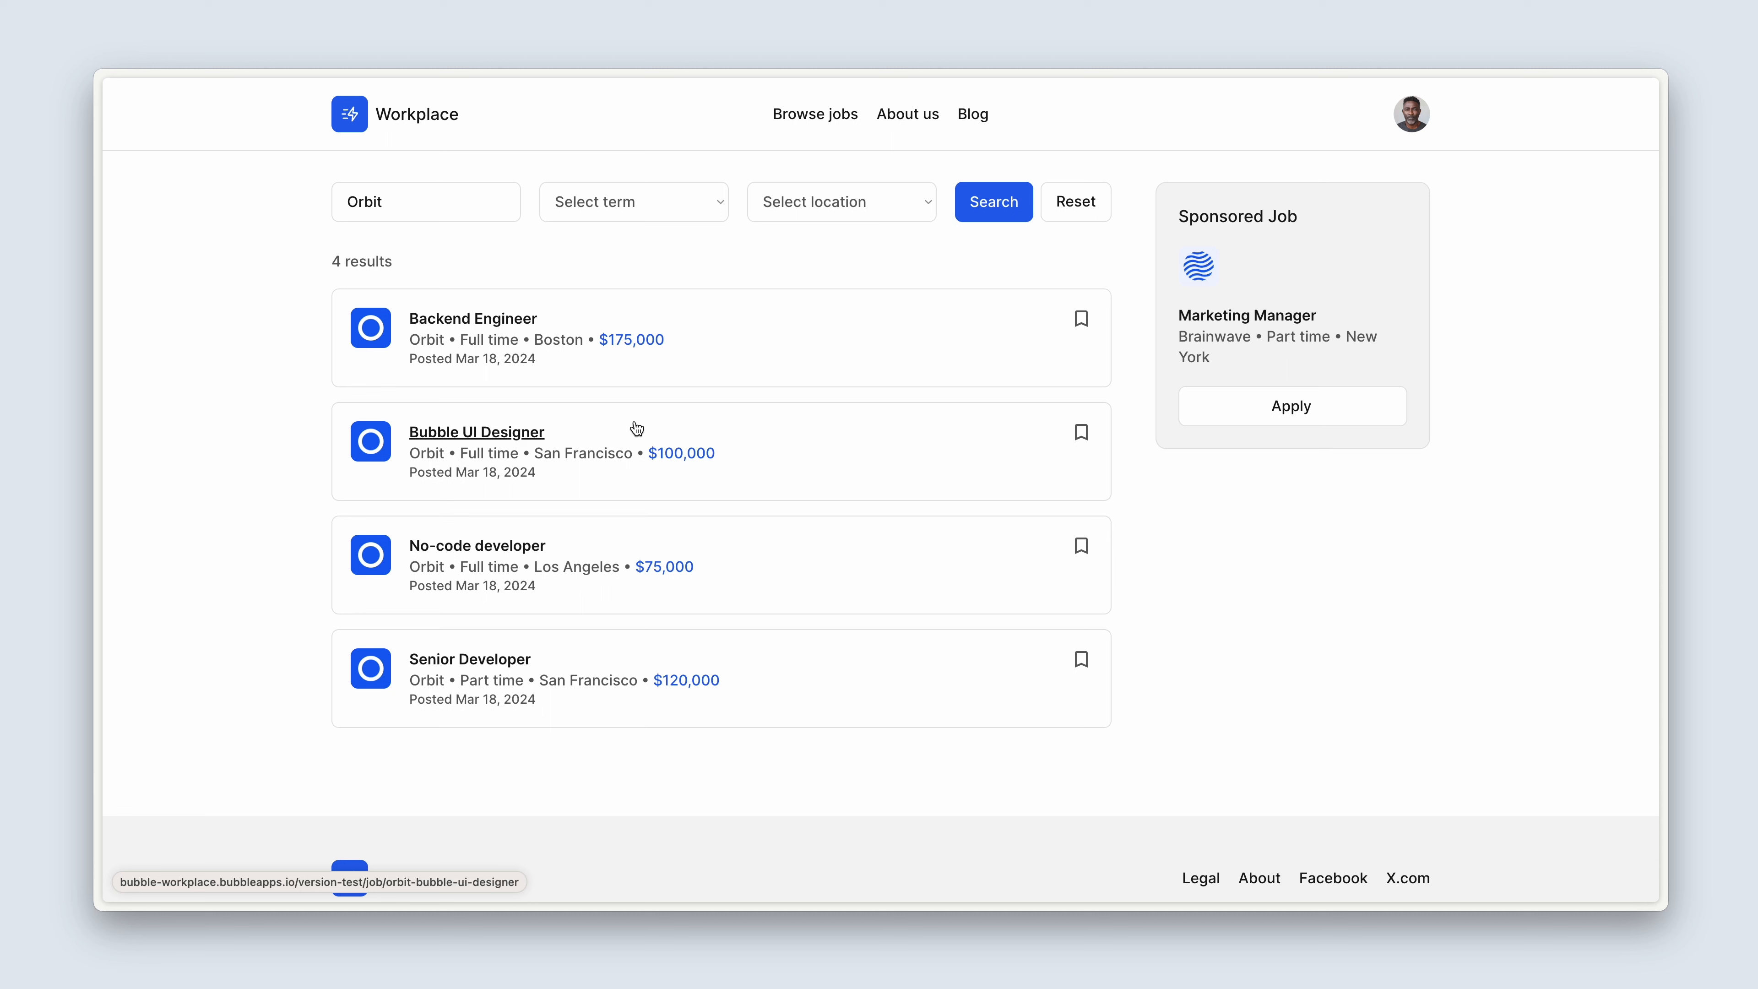
# Apply to Orbit's Backend Engineer job with the cover note "This is my cover note" and an attached CV PDF, and return to the job listings.
pyautogui.click(507, 323)
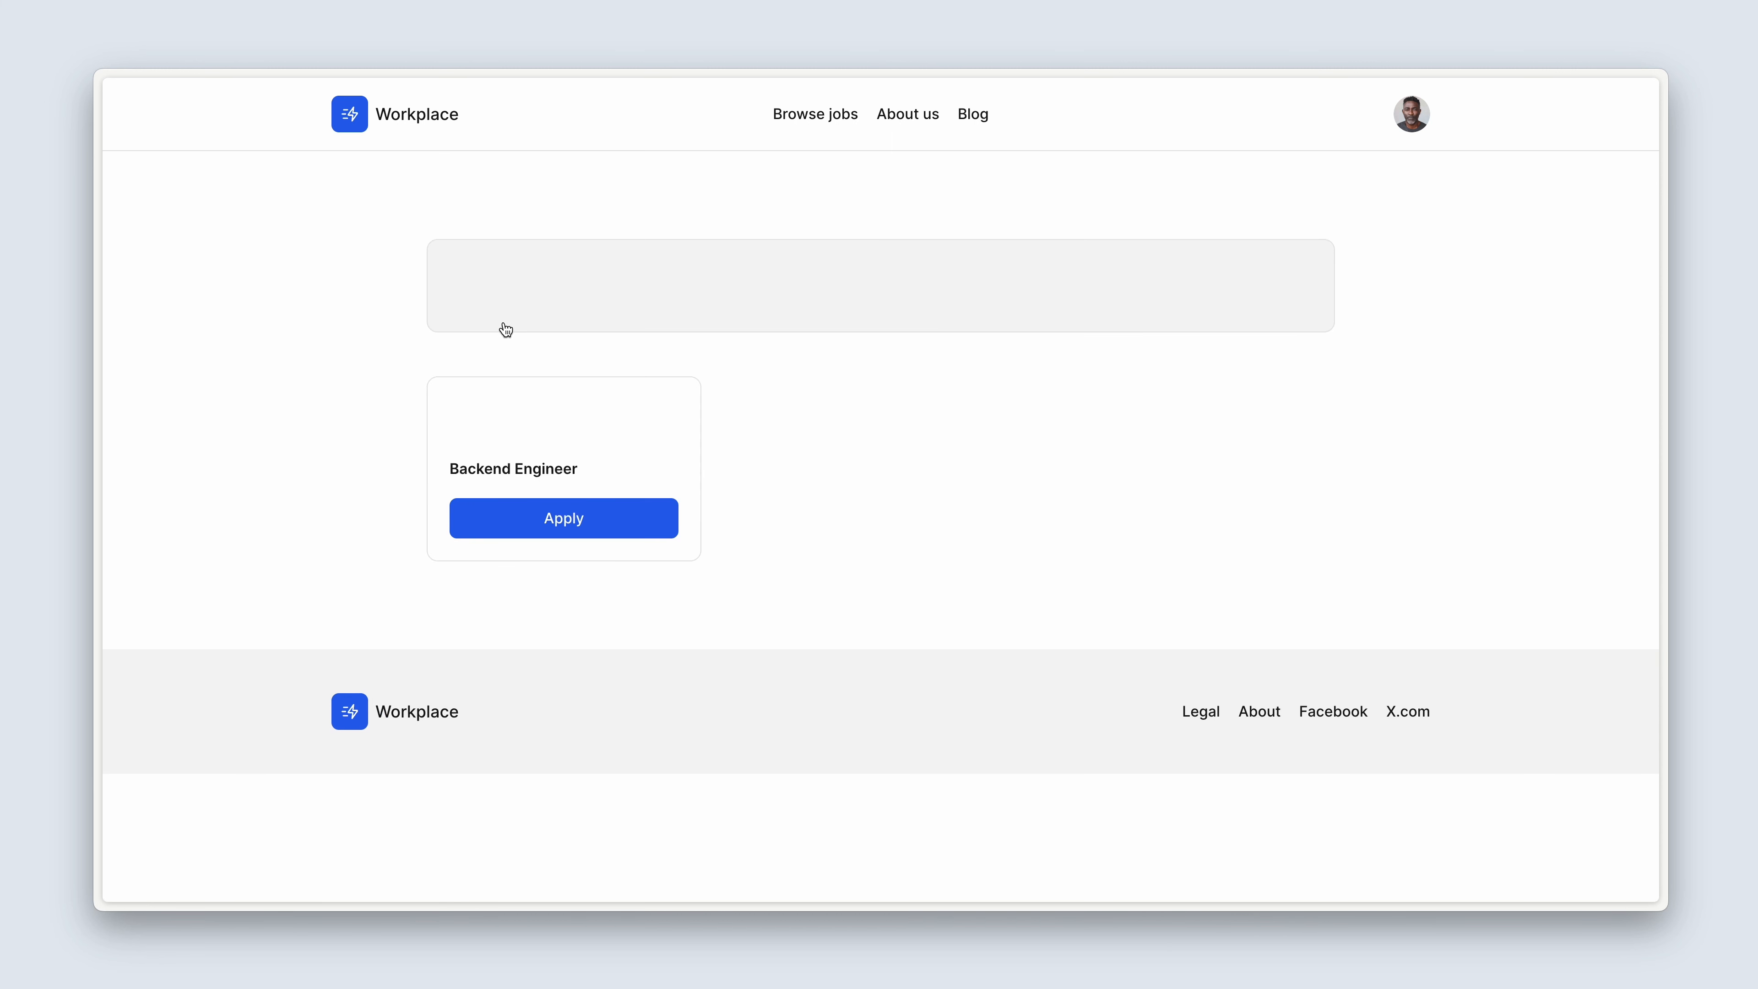
pyautogui.click(622, 571)
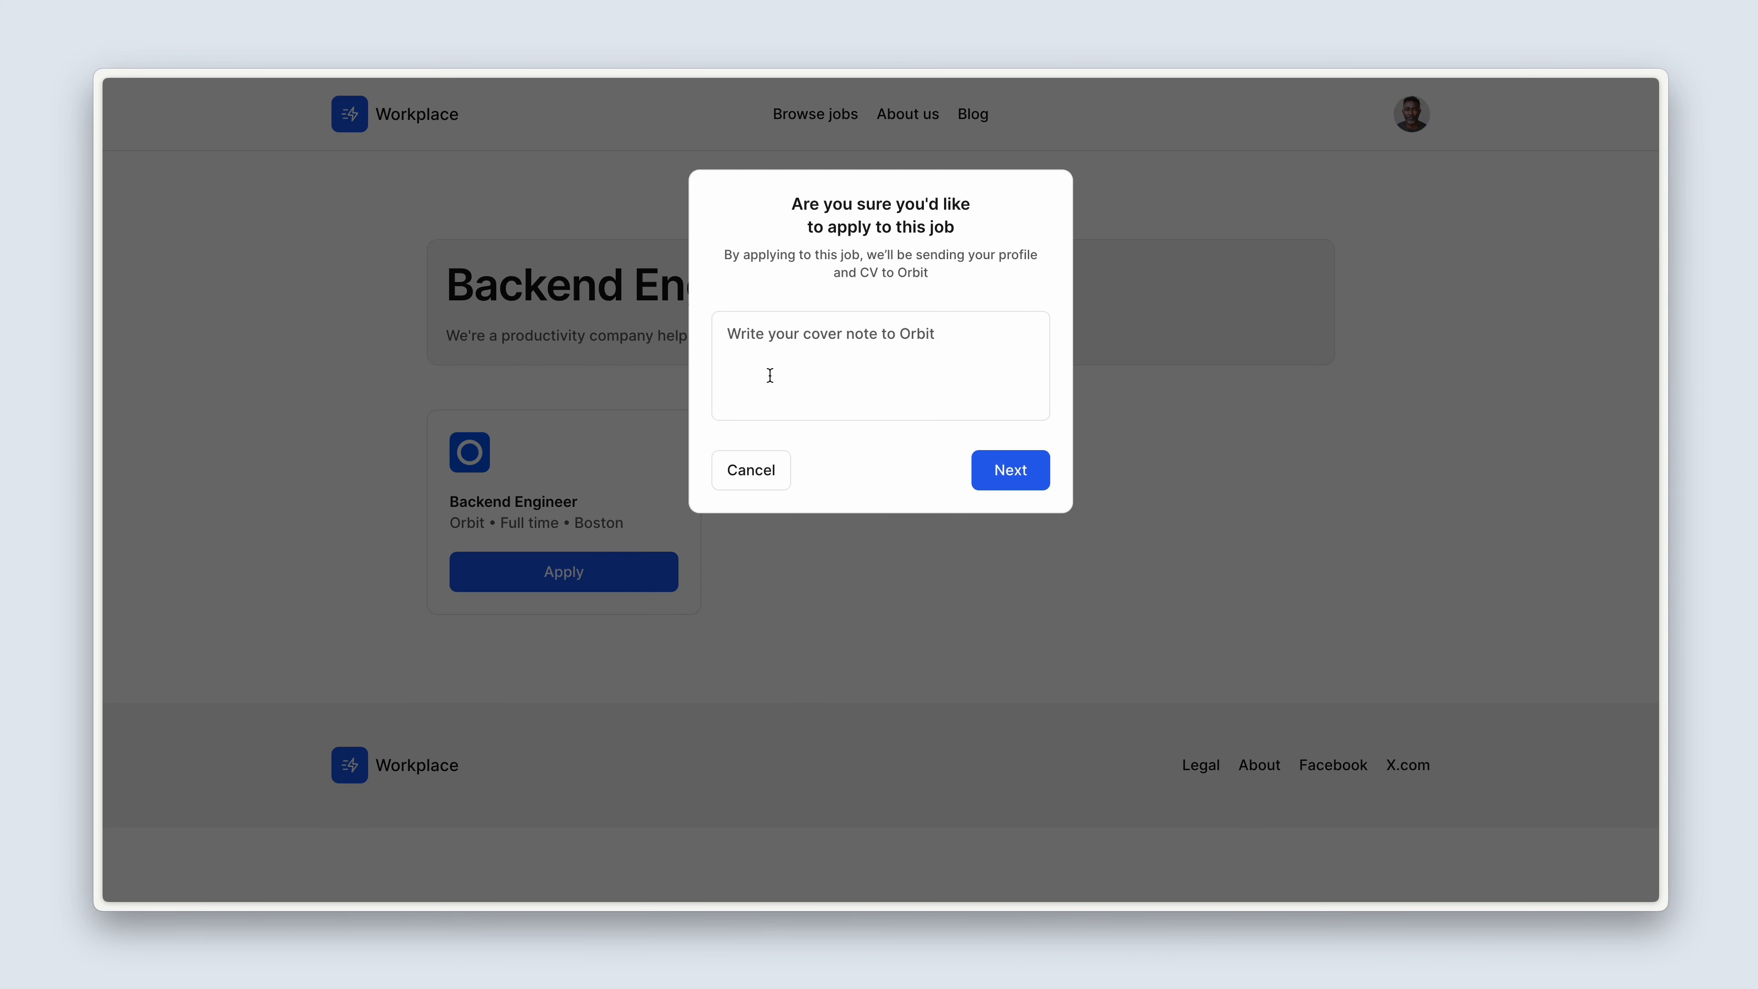
pyautogui.click(791, 351)
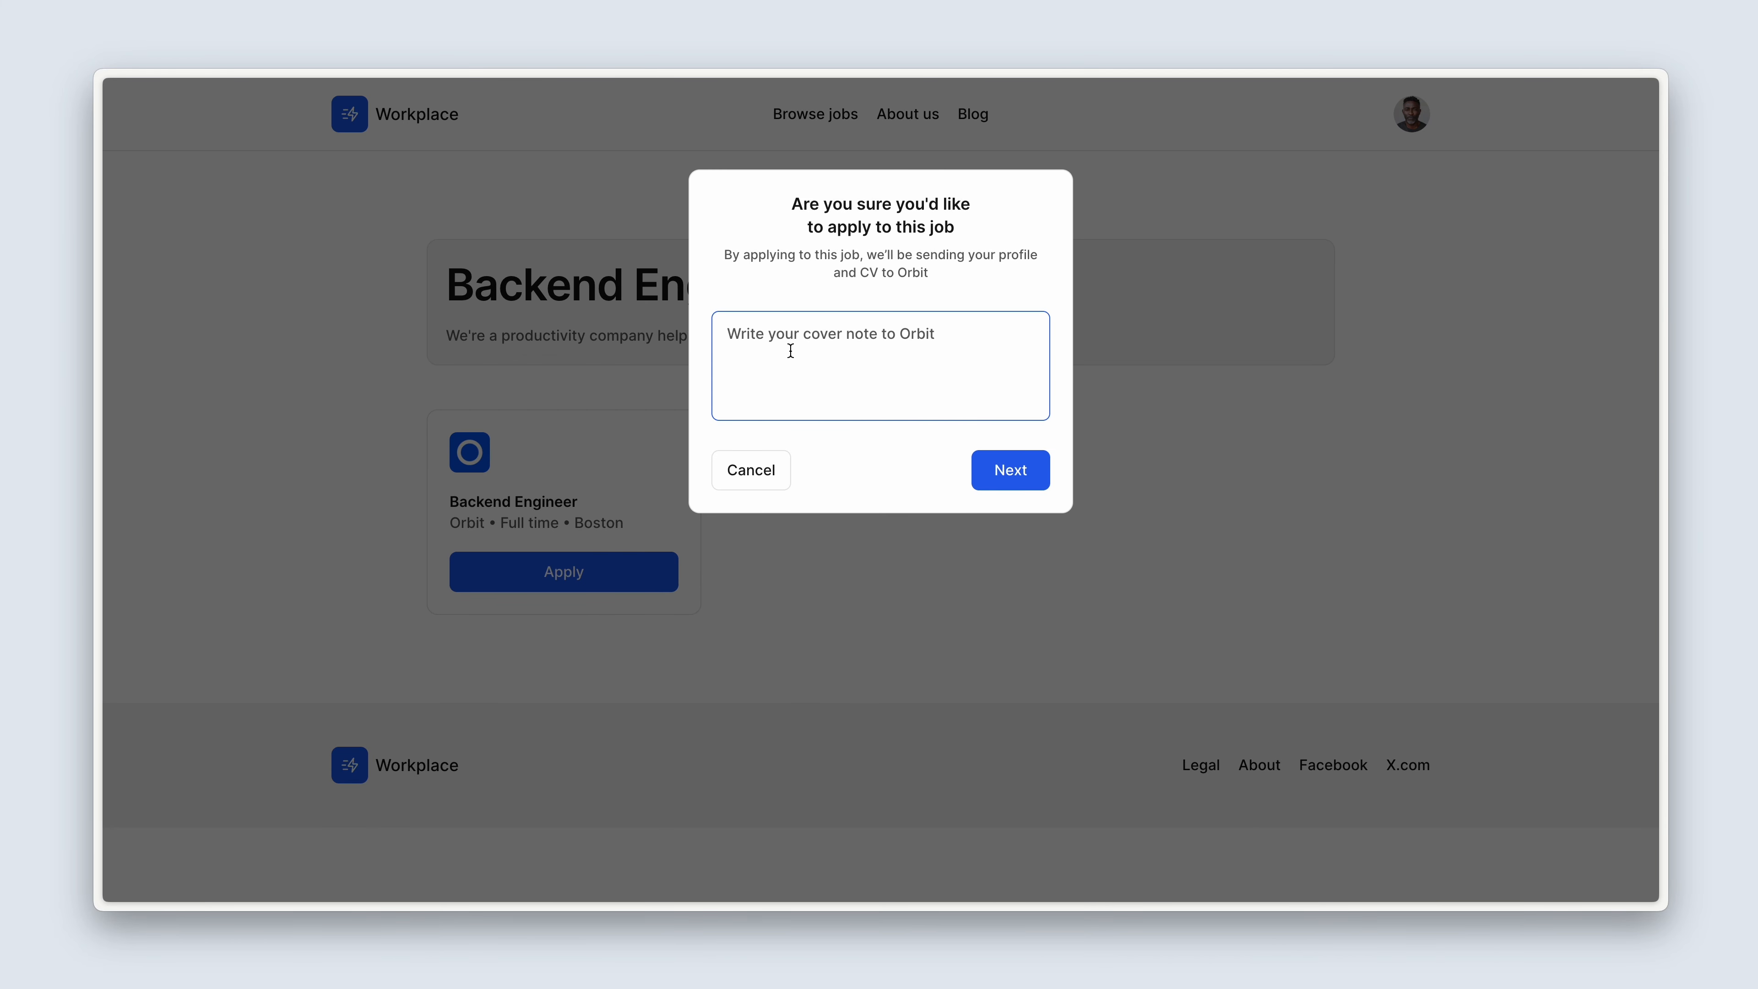
pyautogui.write('This is m')
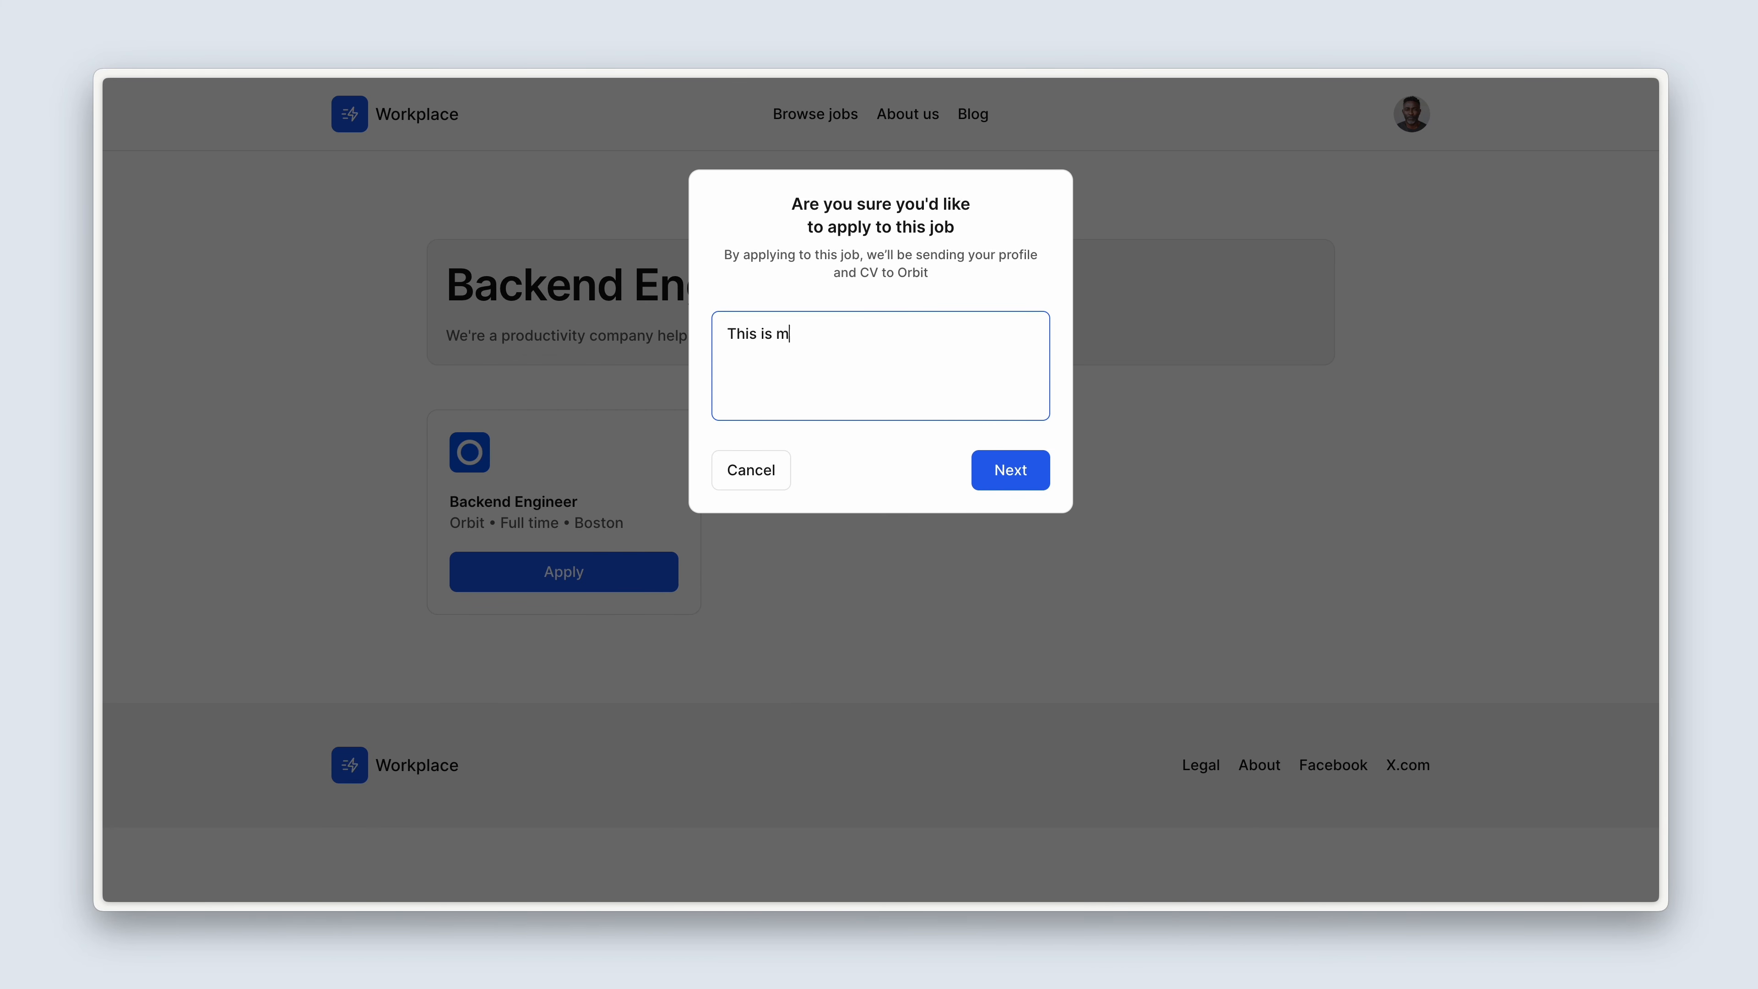
pyautogui.write('y cover note')
pyautogui.click(999, 459)
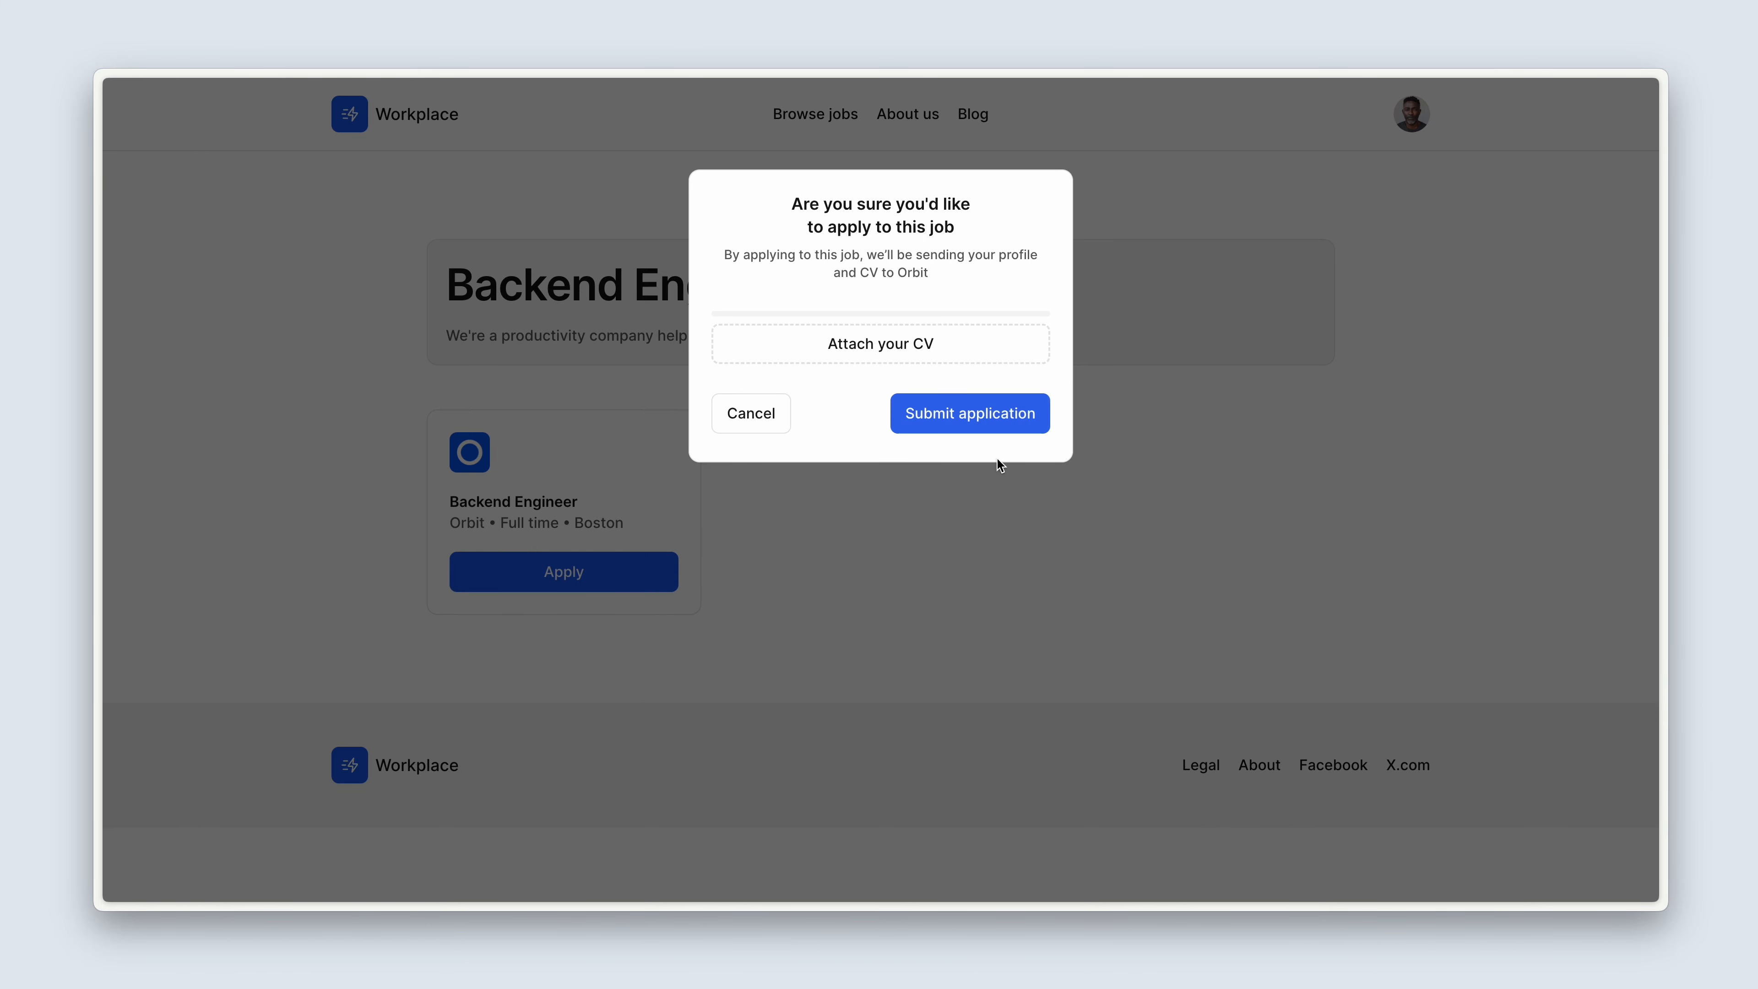
pyautogui.click(775, 354)
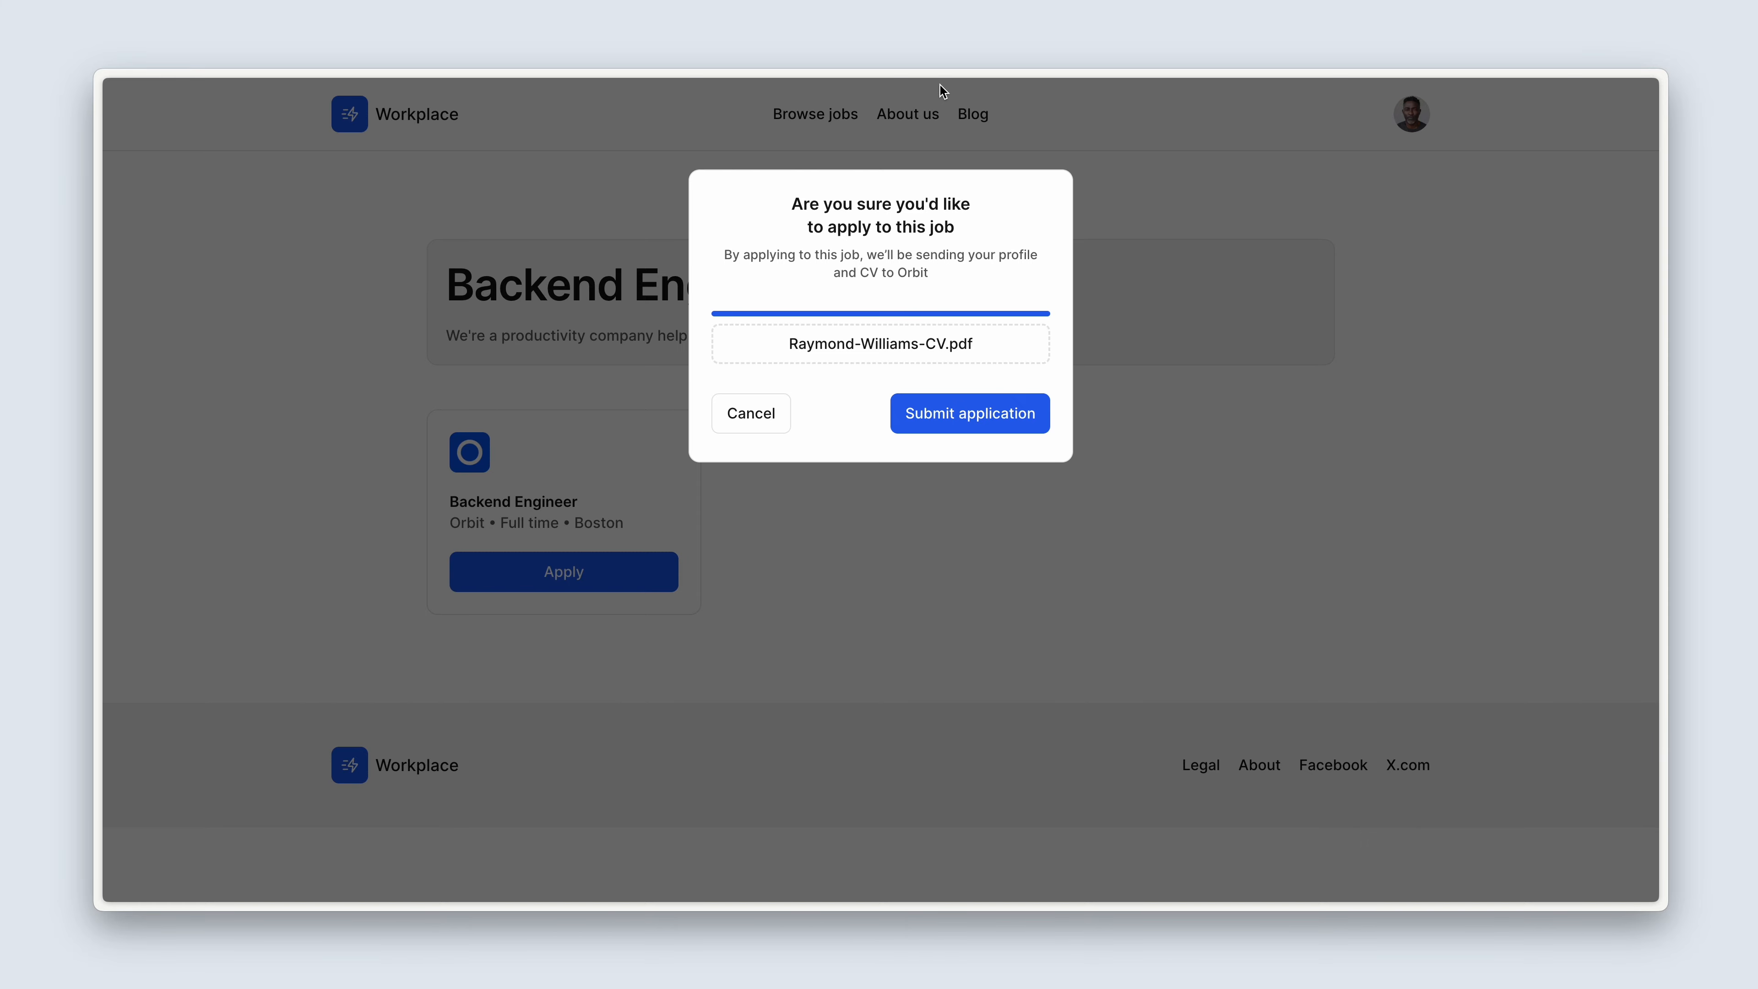
pyautogui.click(932, 421)
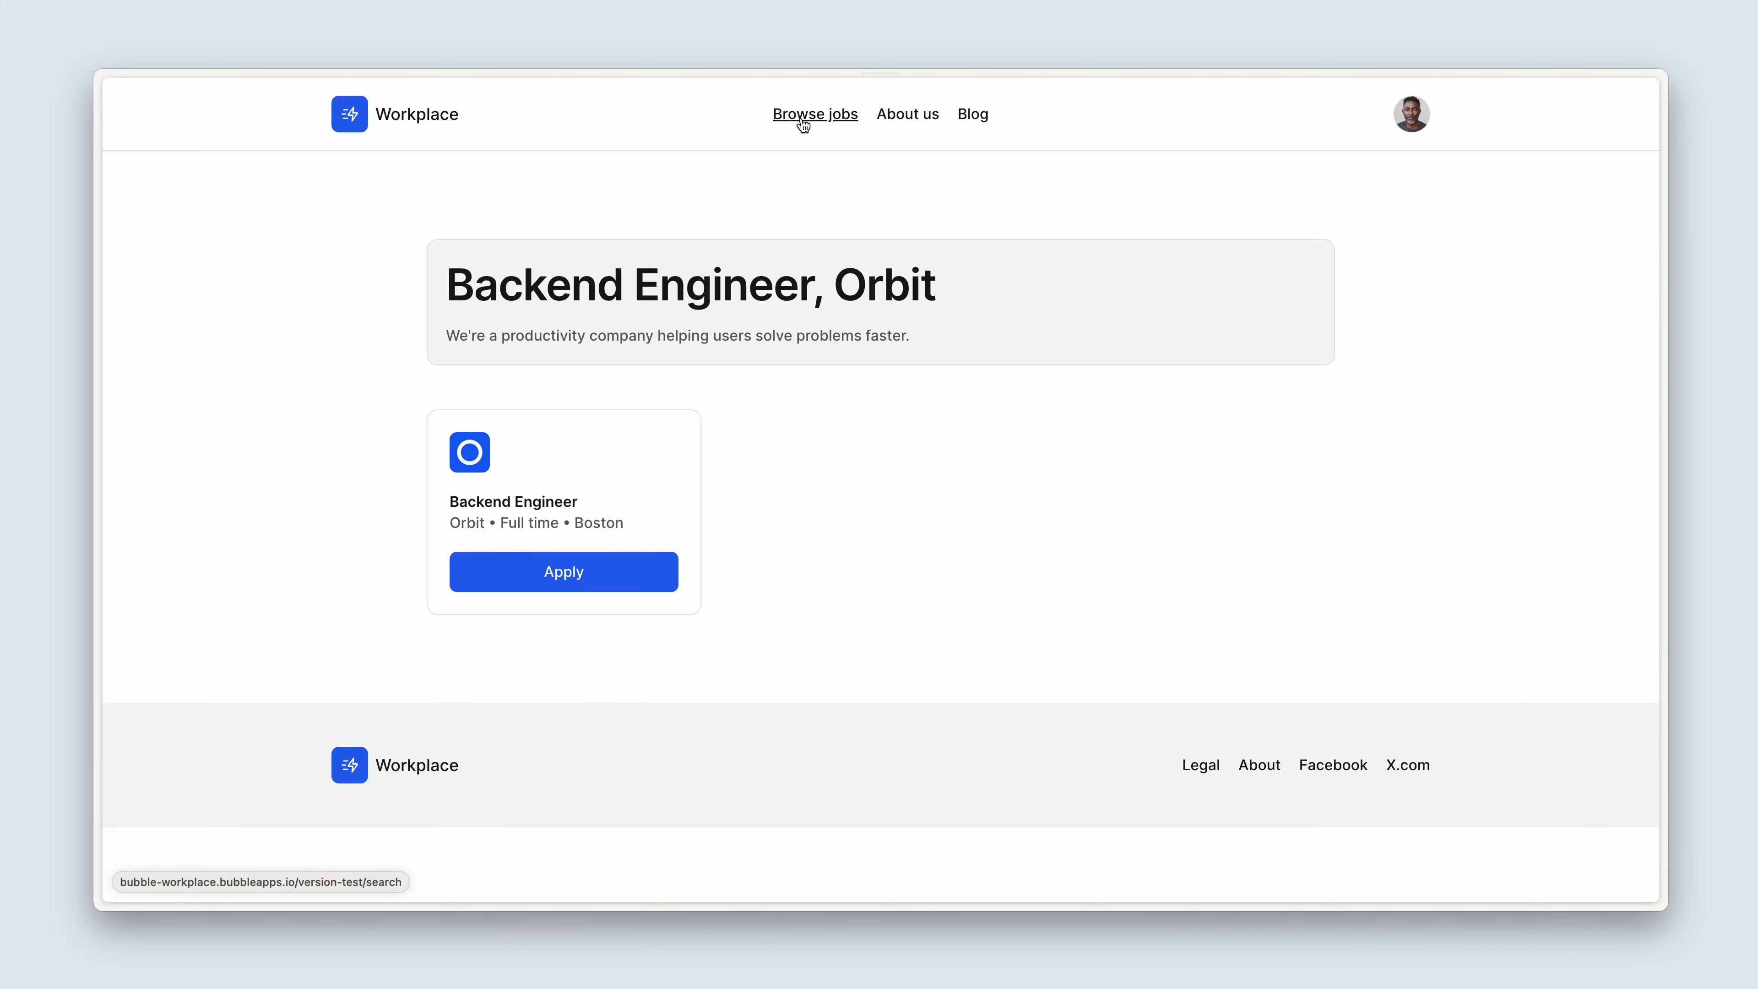
pyautogui.click(803, 123)
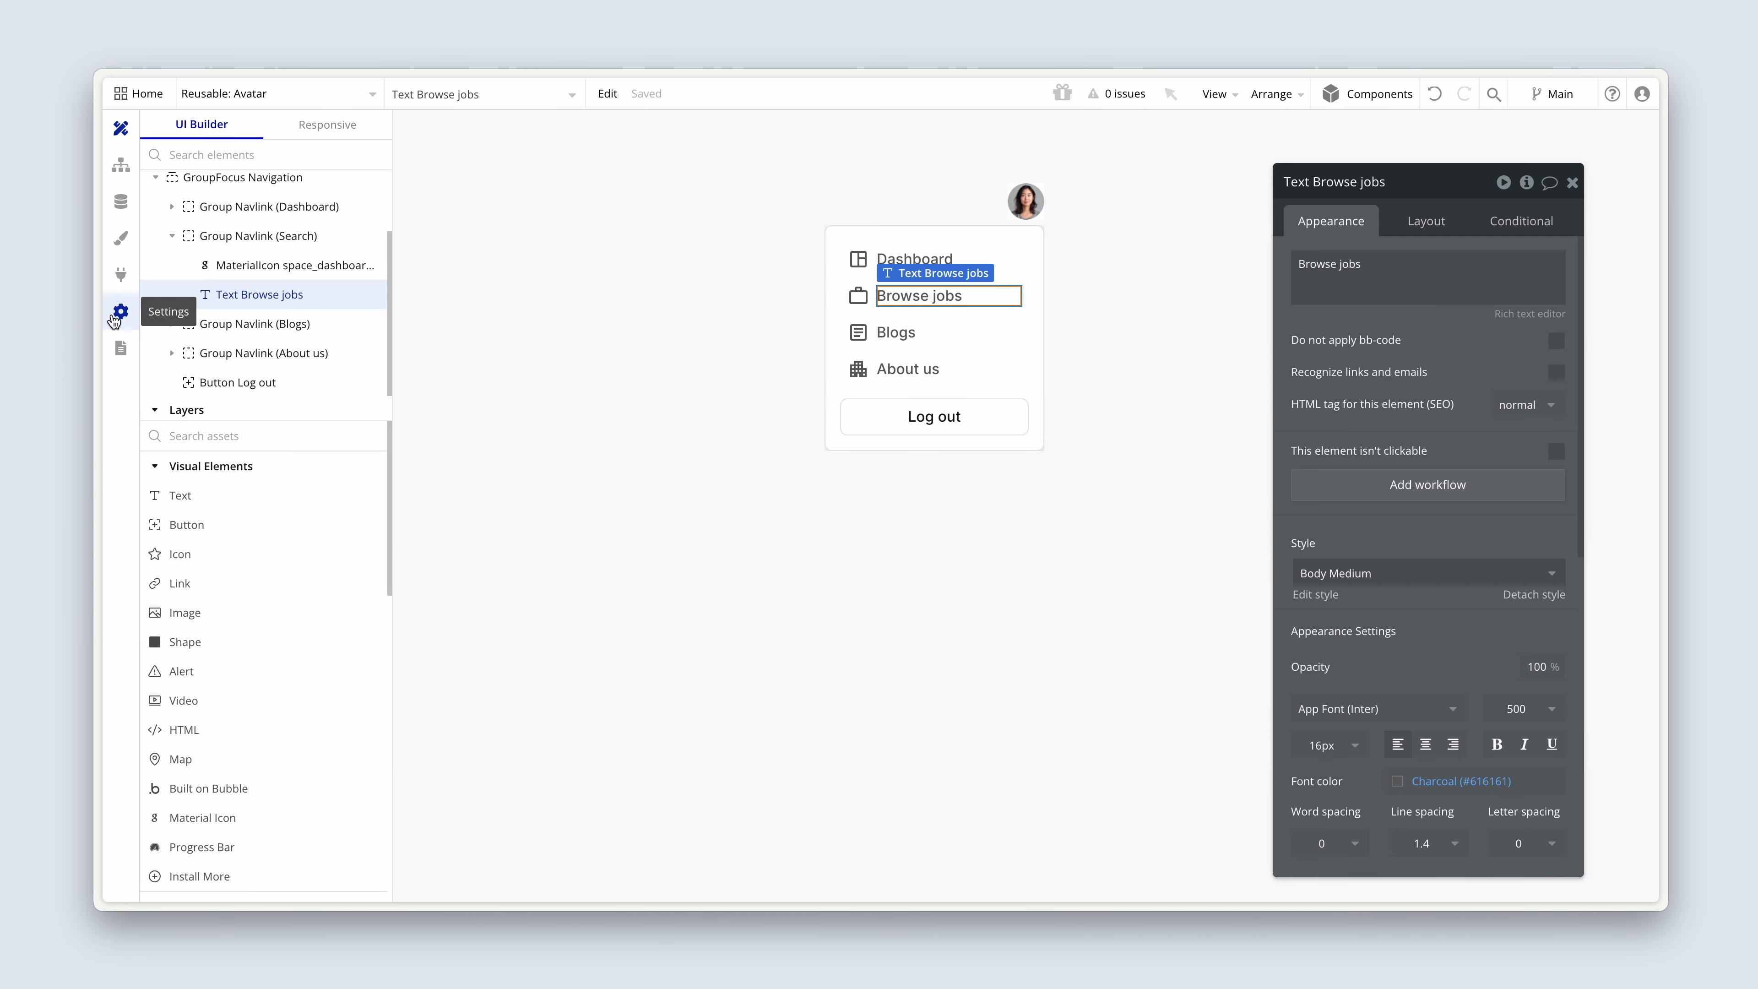
# Replace the favicon in the app's general settings with the blue Workplace logo.
pyautogui.click(115, 318)
pyautogui.click(310, 166)
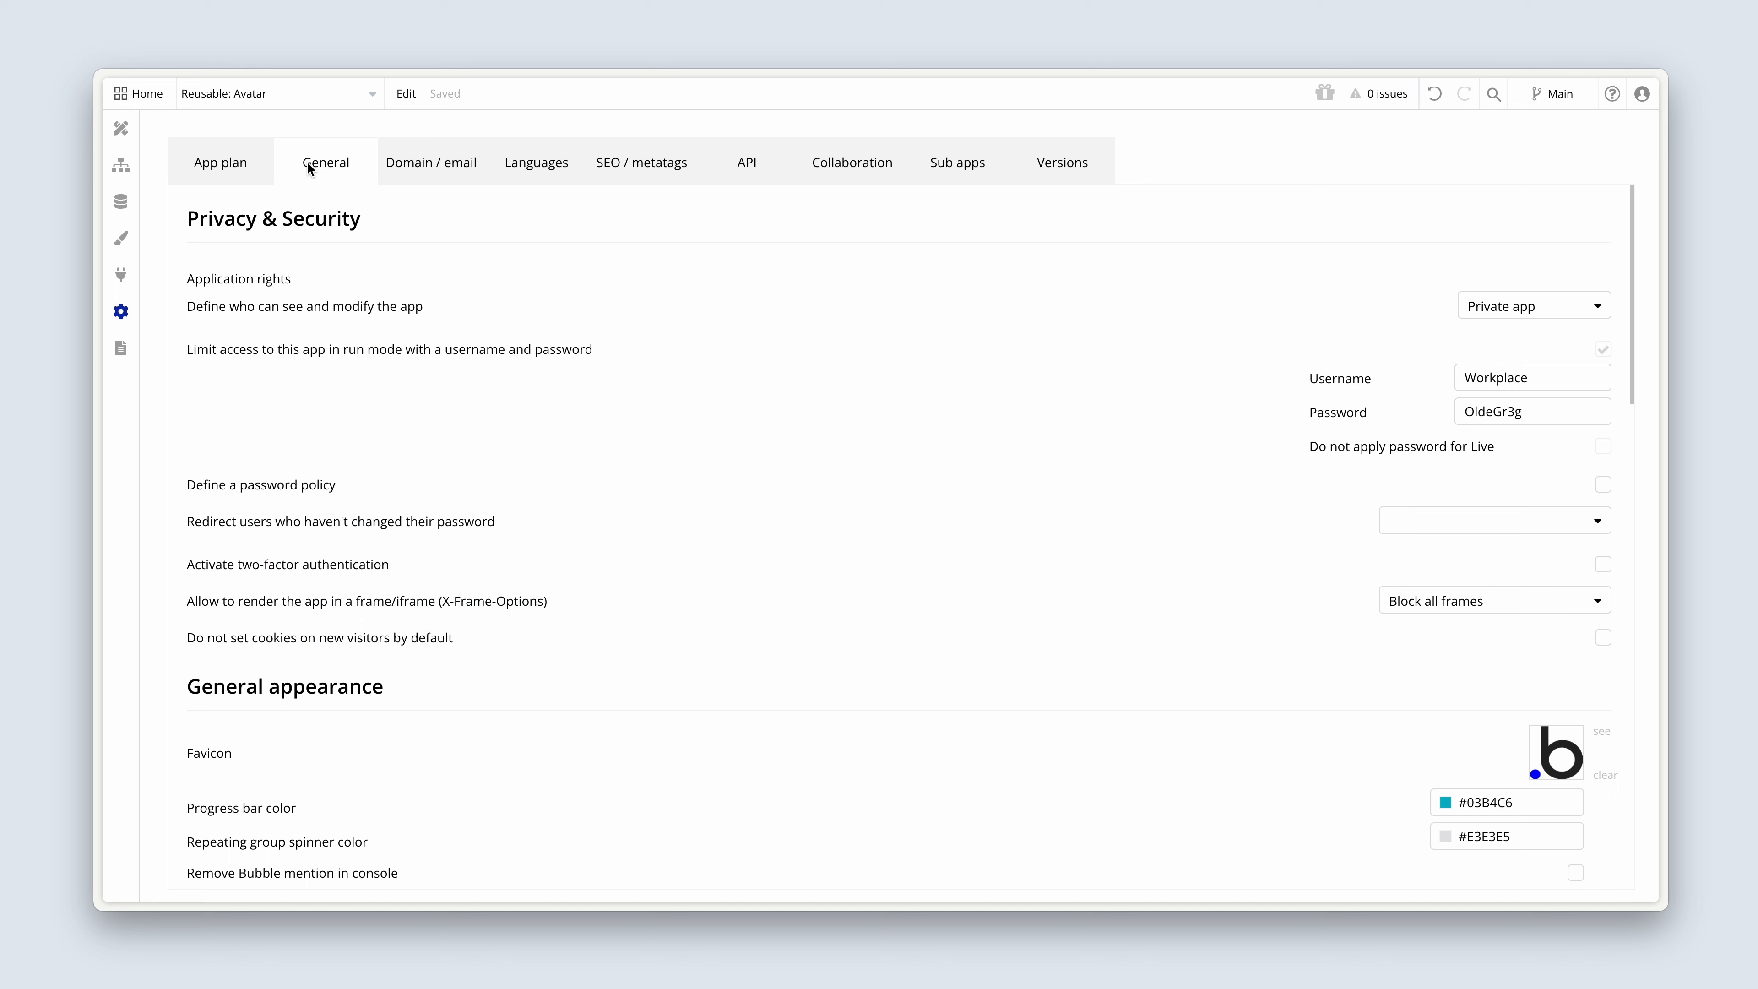
pyautogui.scroll(-2, 1167, 535)
pyautogui.scroll(-2, 1168, 535)
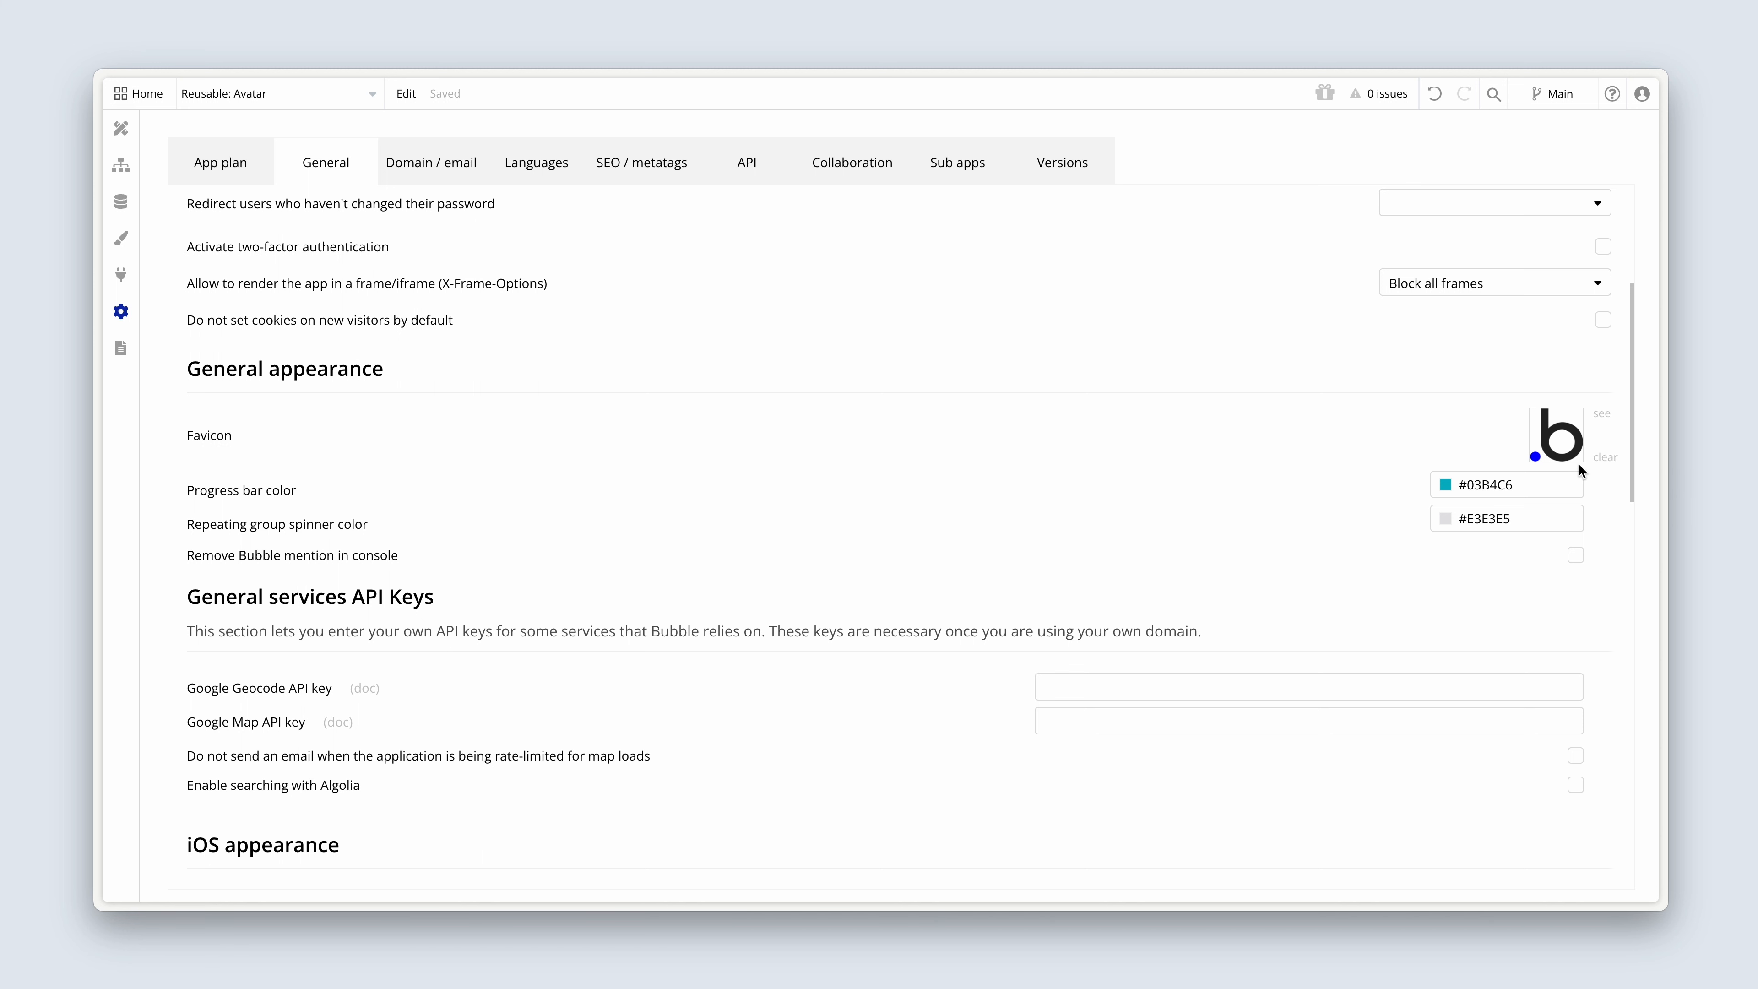
pyautogui.click(1607, 464)
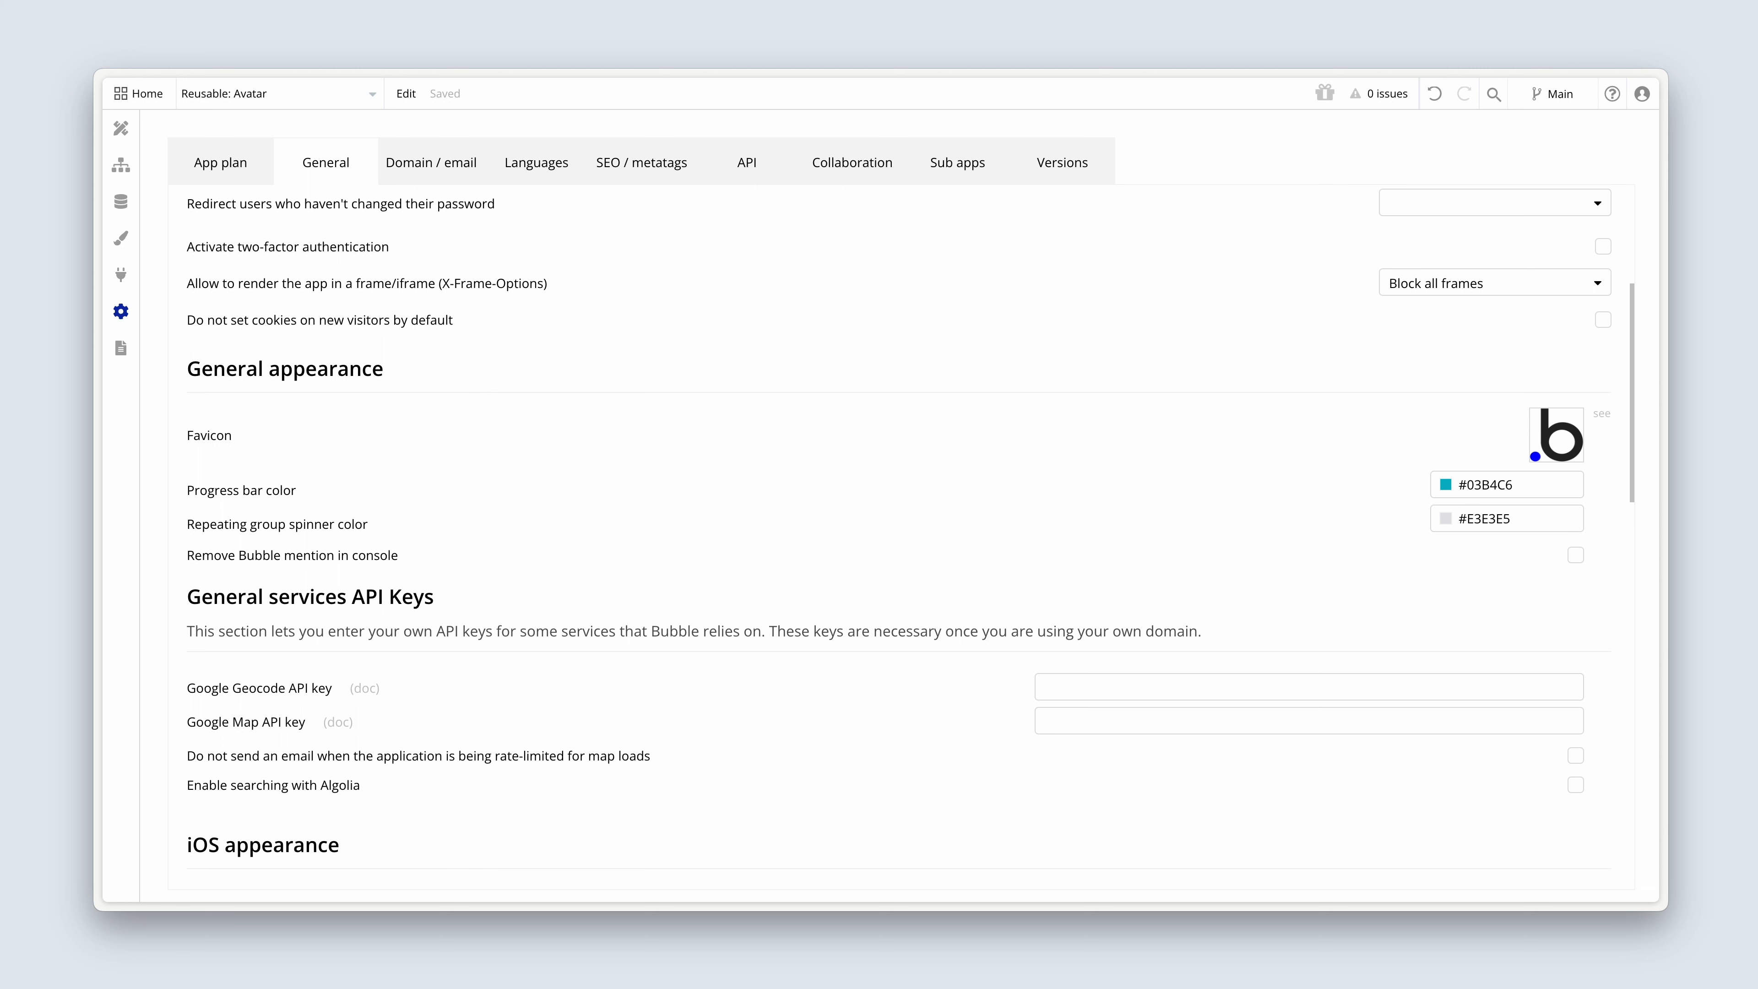
pyautogui.click(1554, 440)
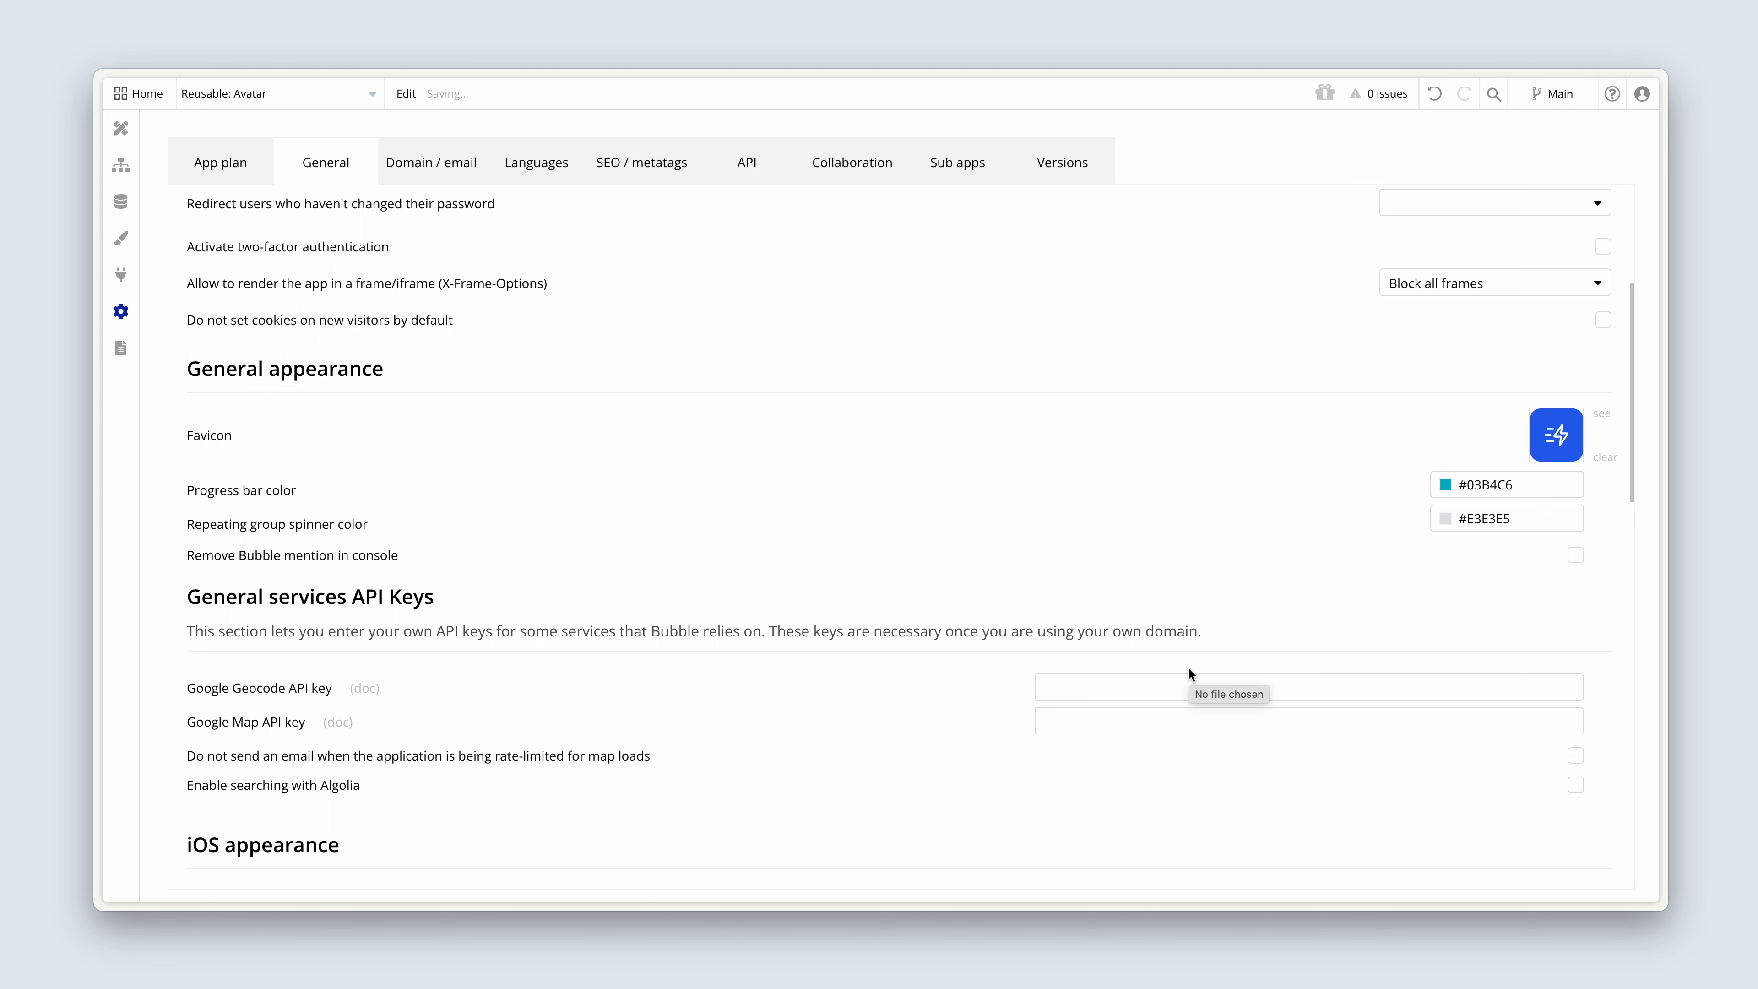
# Set the app's progress bar color to the Primary color variable (#2563EB).
pyautogui.click(1449, 485)
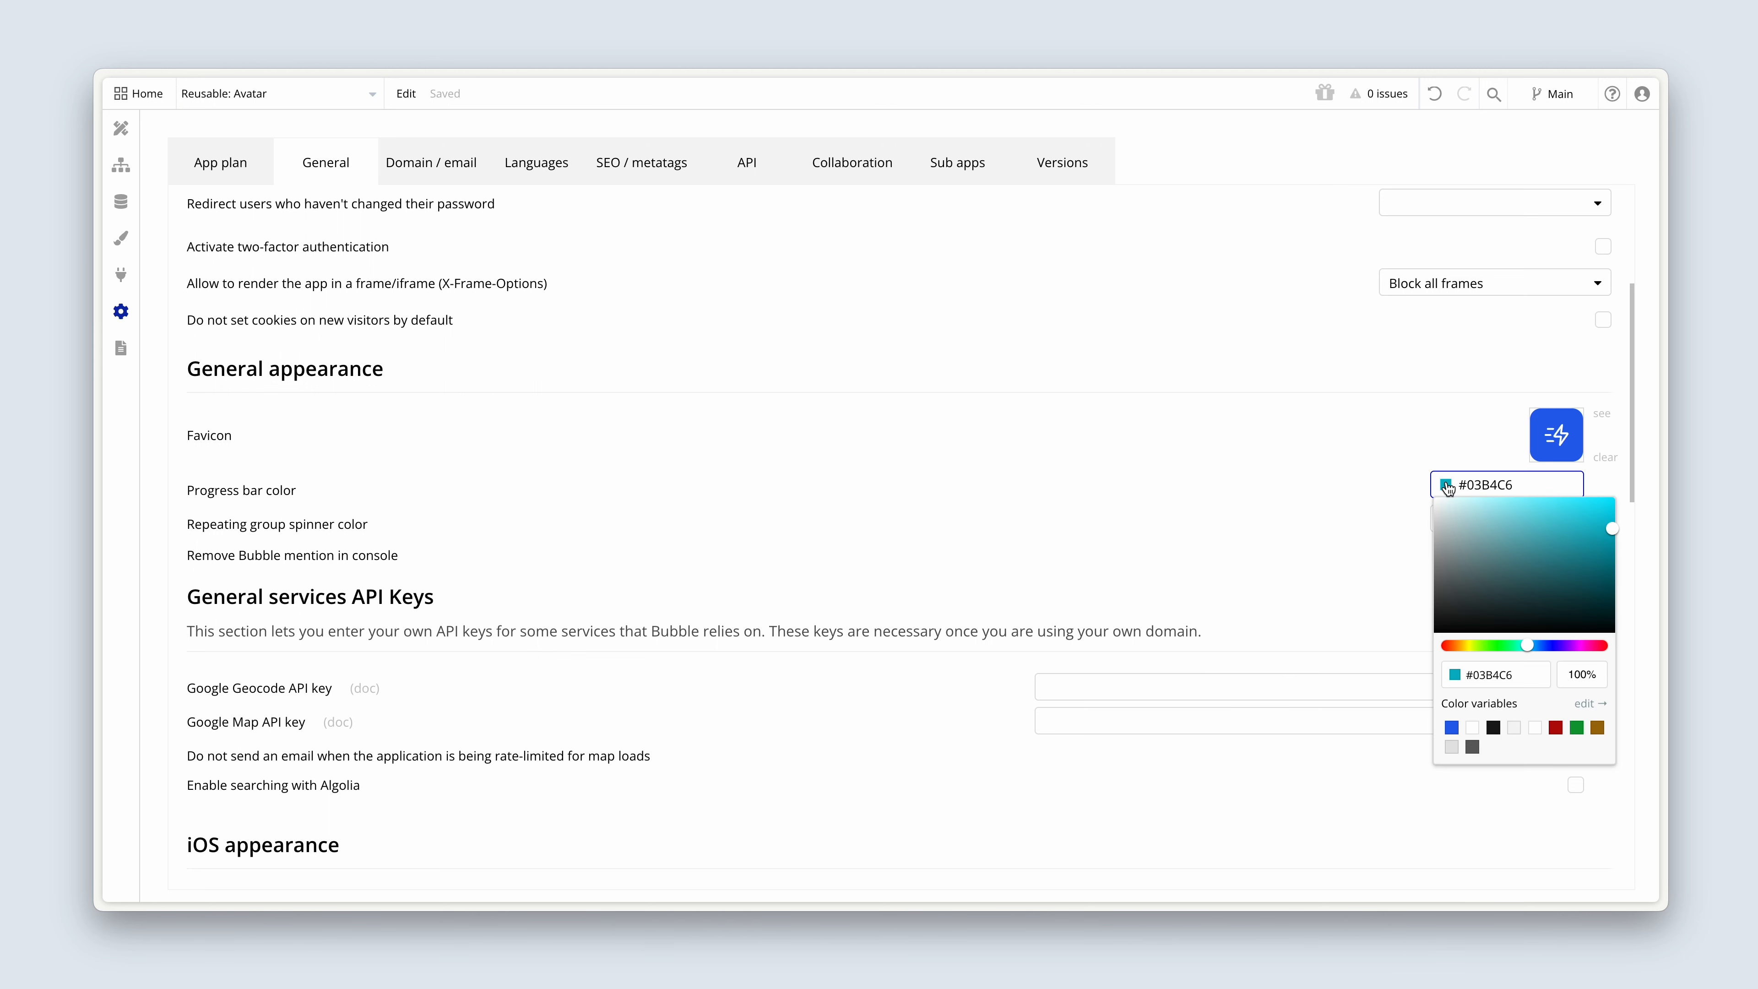
pyautogui.click(1451, 728)
pyautogui.click(1336, 531)
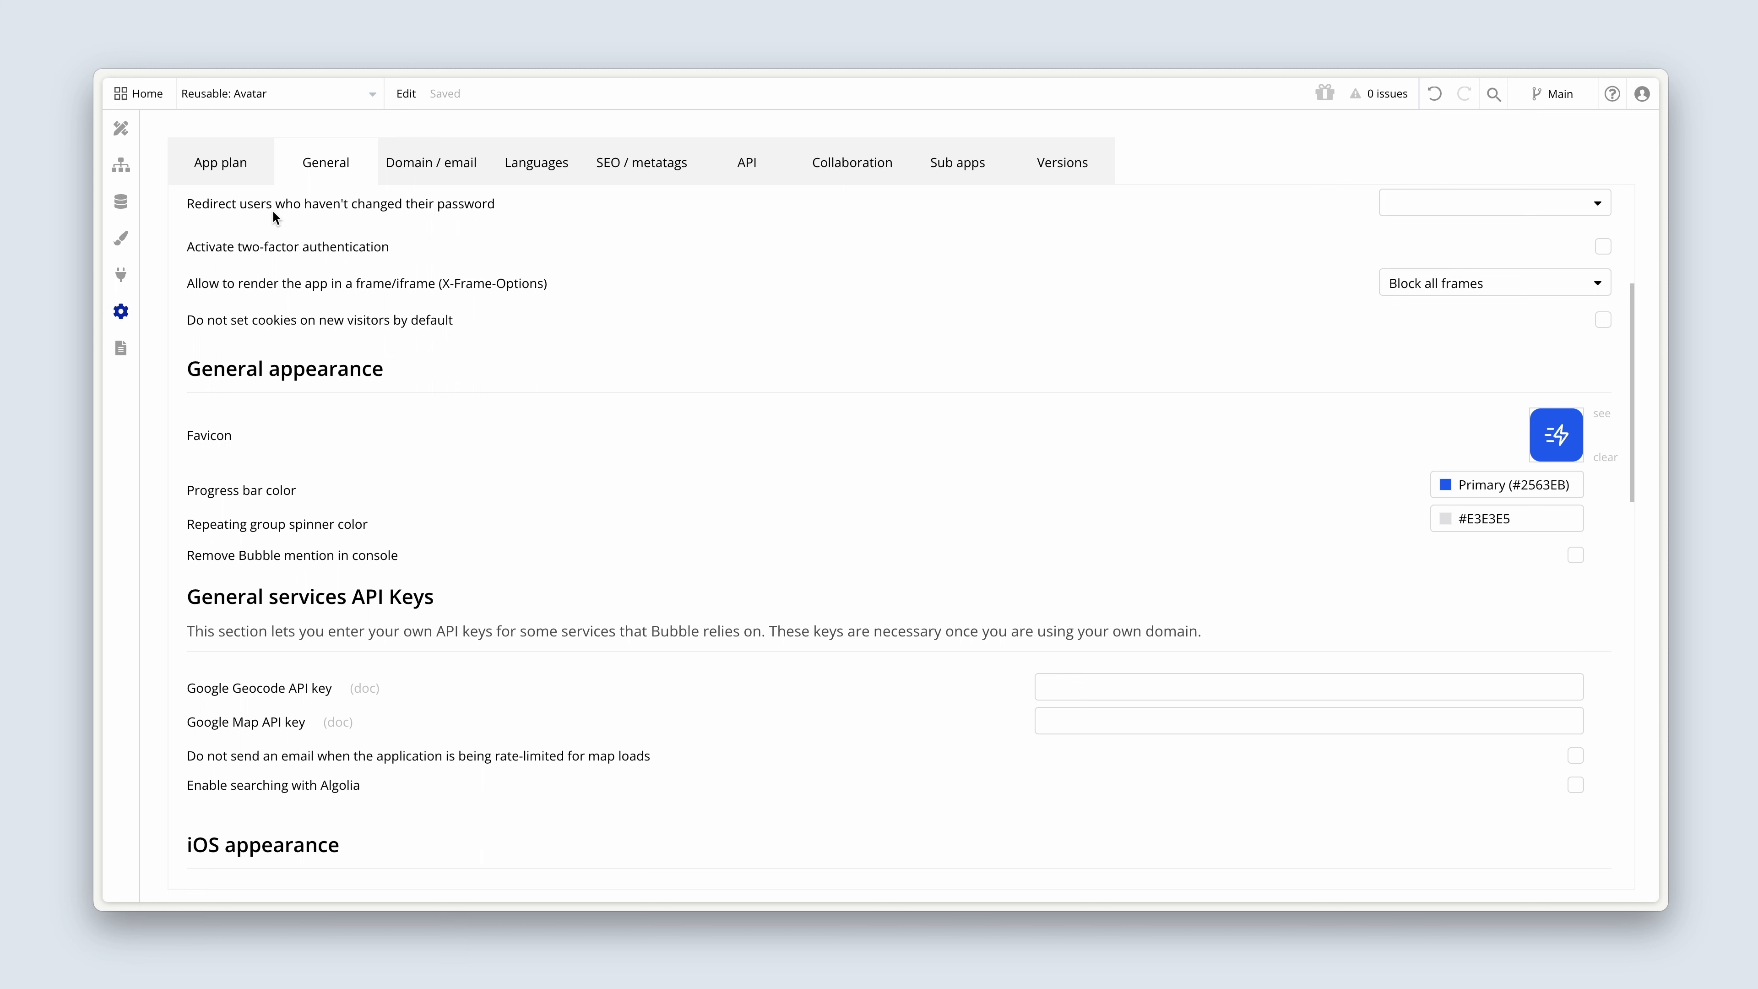
# Switch to the job search preview, refresh it, and start an application for Orbit's Bubble UI Designer job.
pyautogui.hotkey('ctrl', 'Tab')
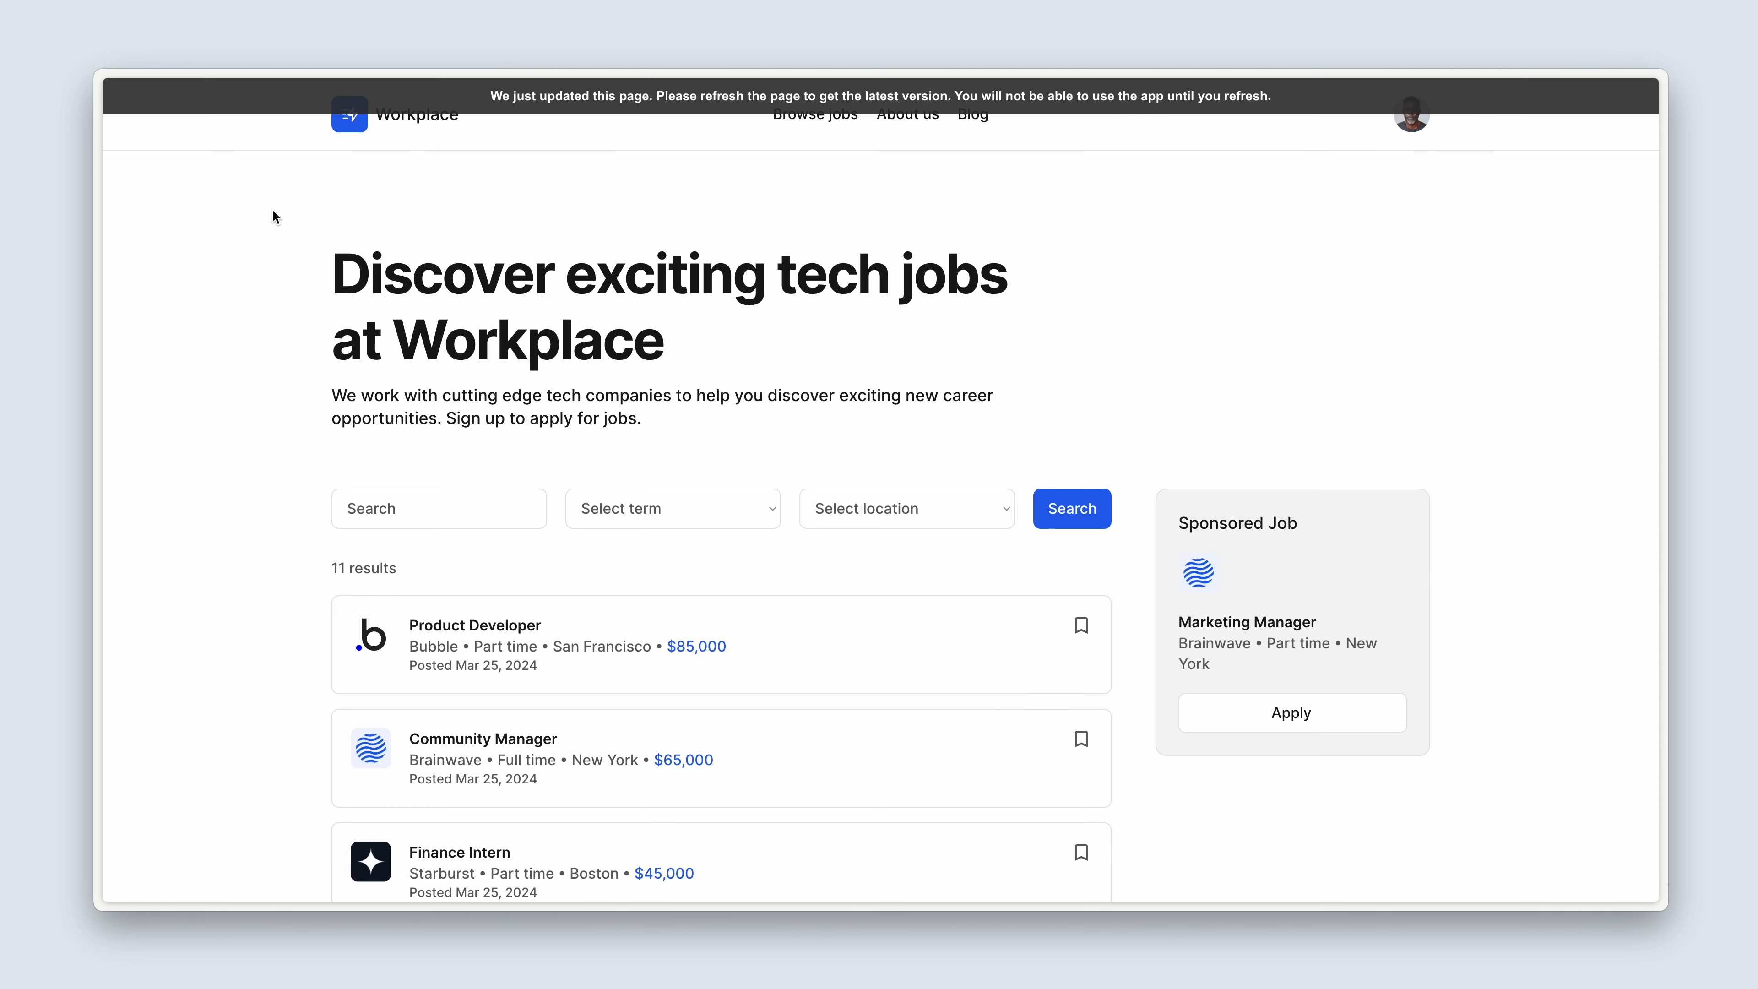
pyautogui.click(473, 95)
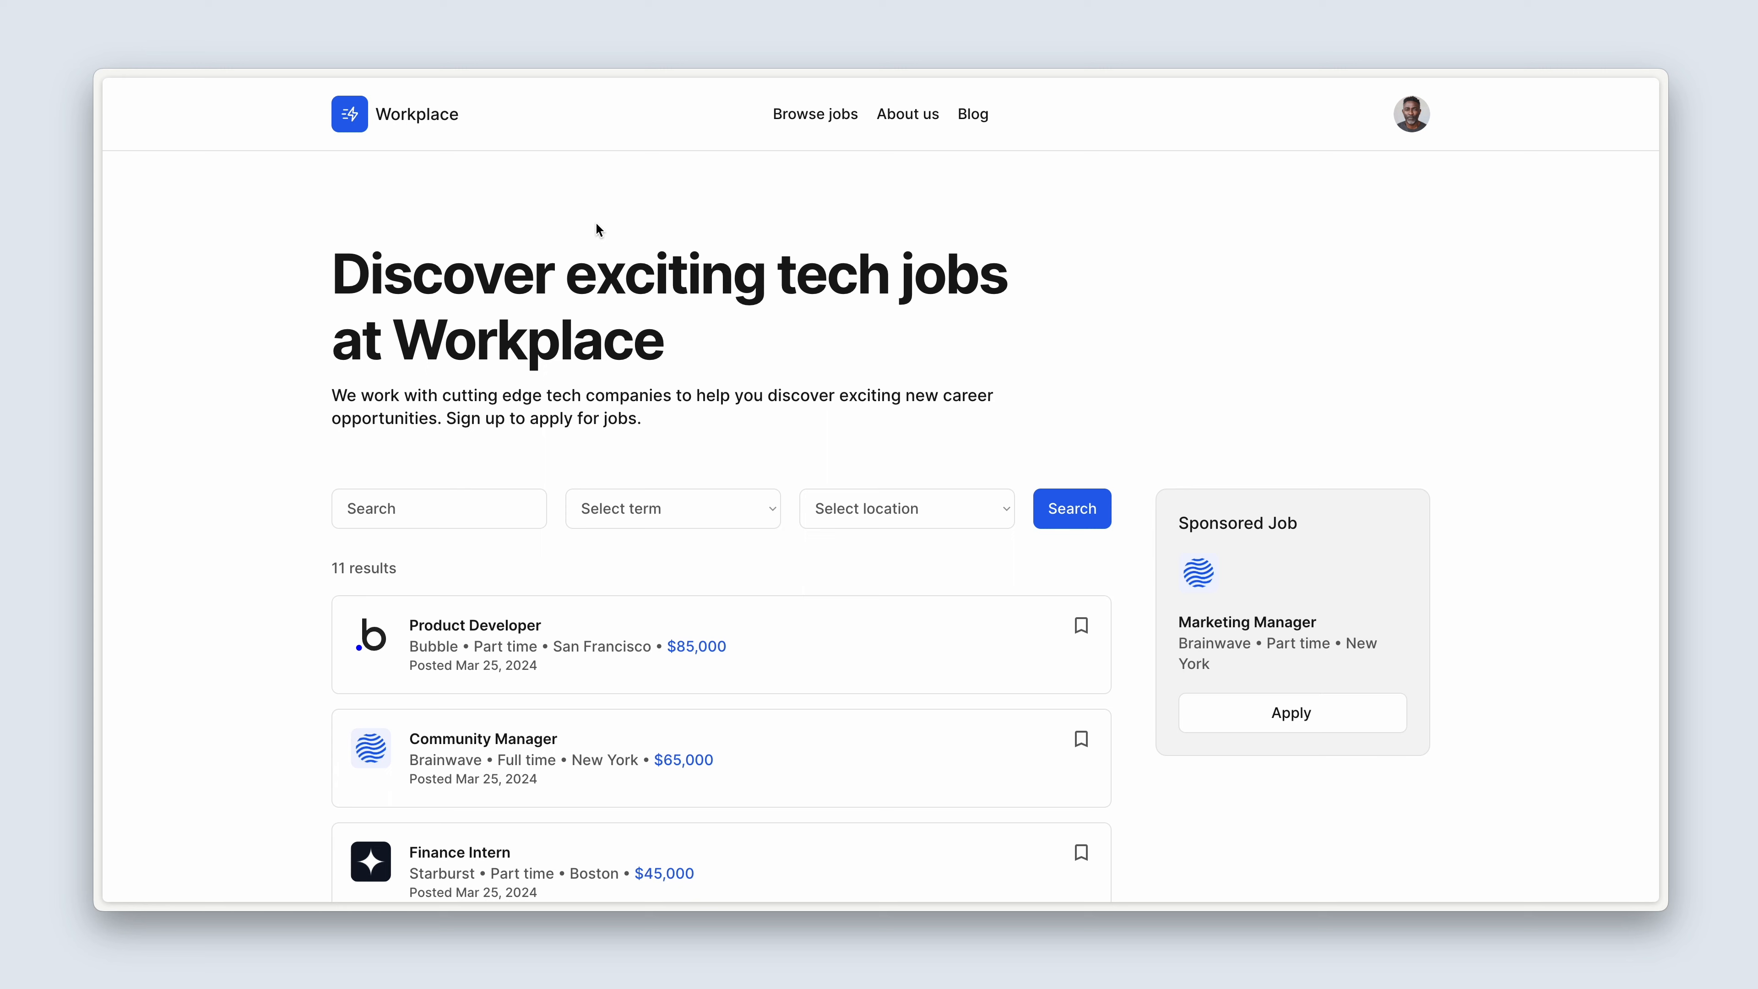
pyautogui.scroll(-10, 597, 225)
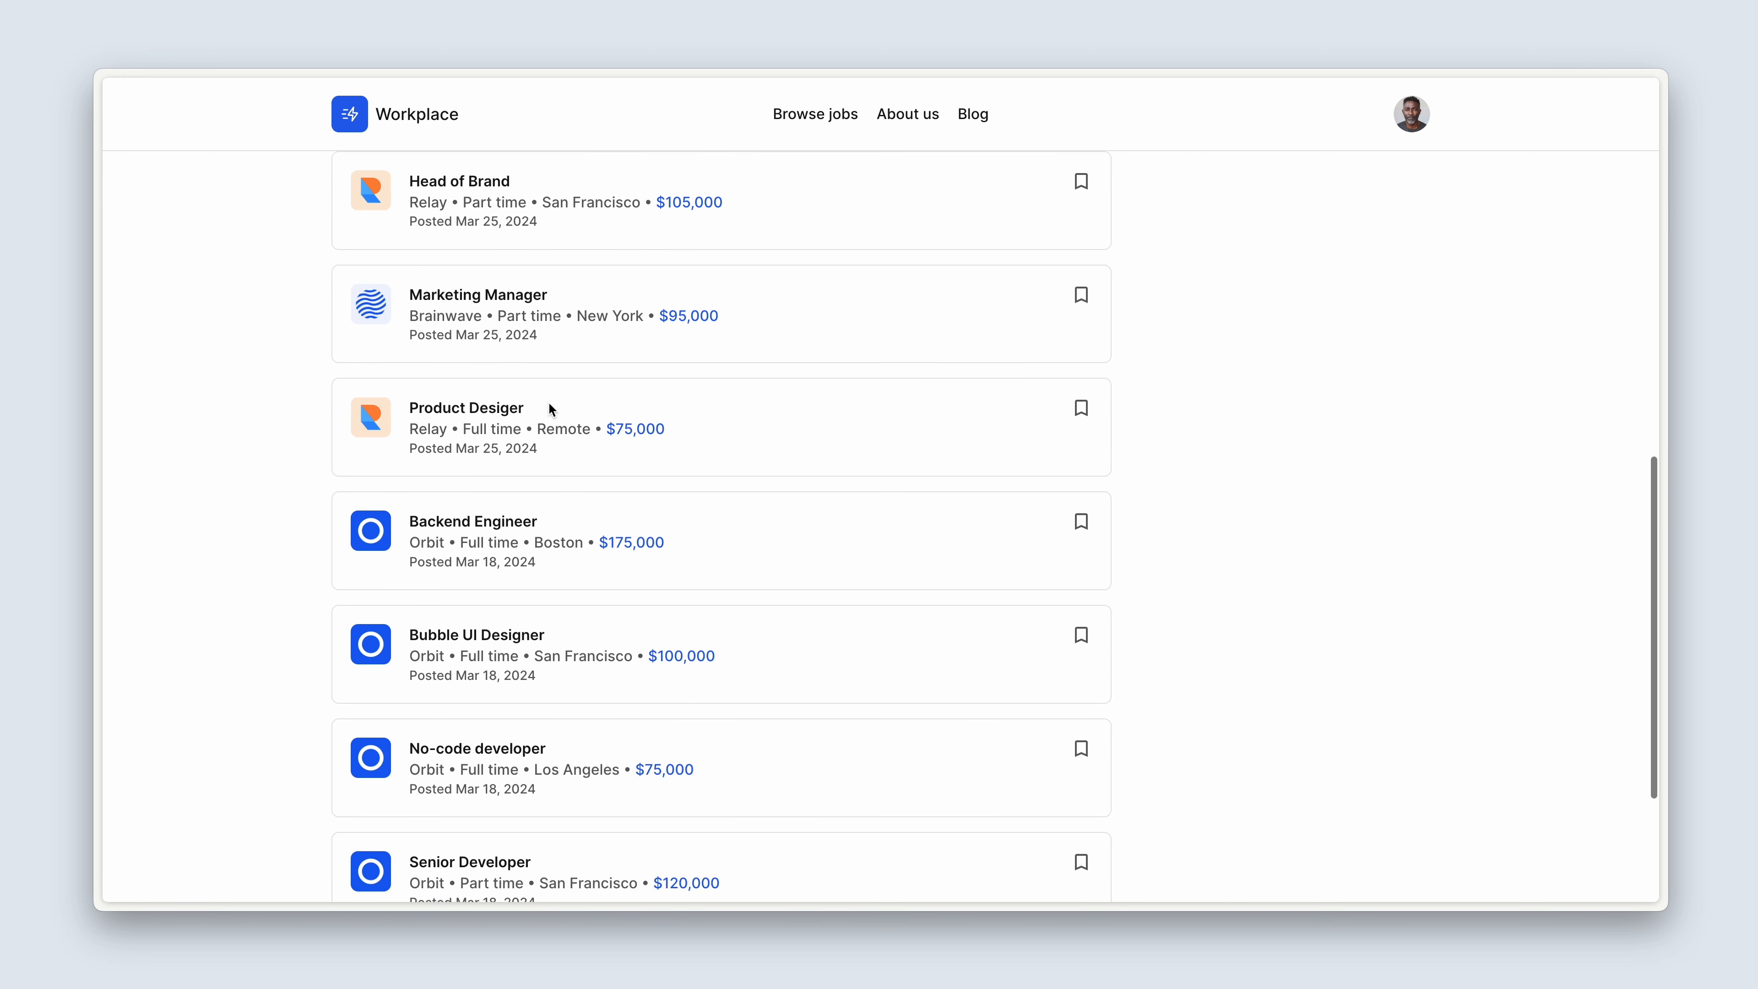
pyautogui.click(494, 640)
pyautogui.click(594, 573)
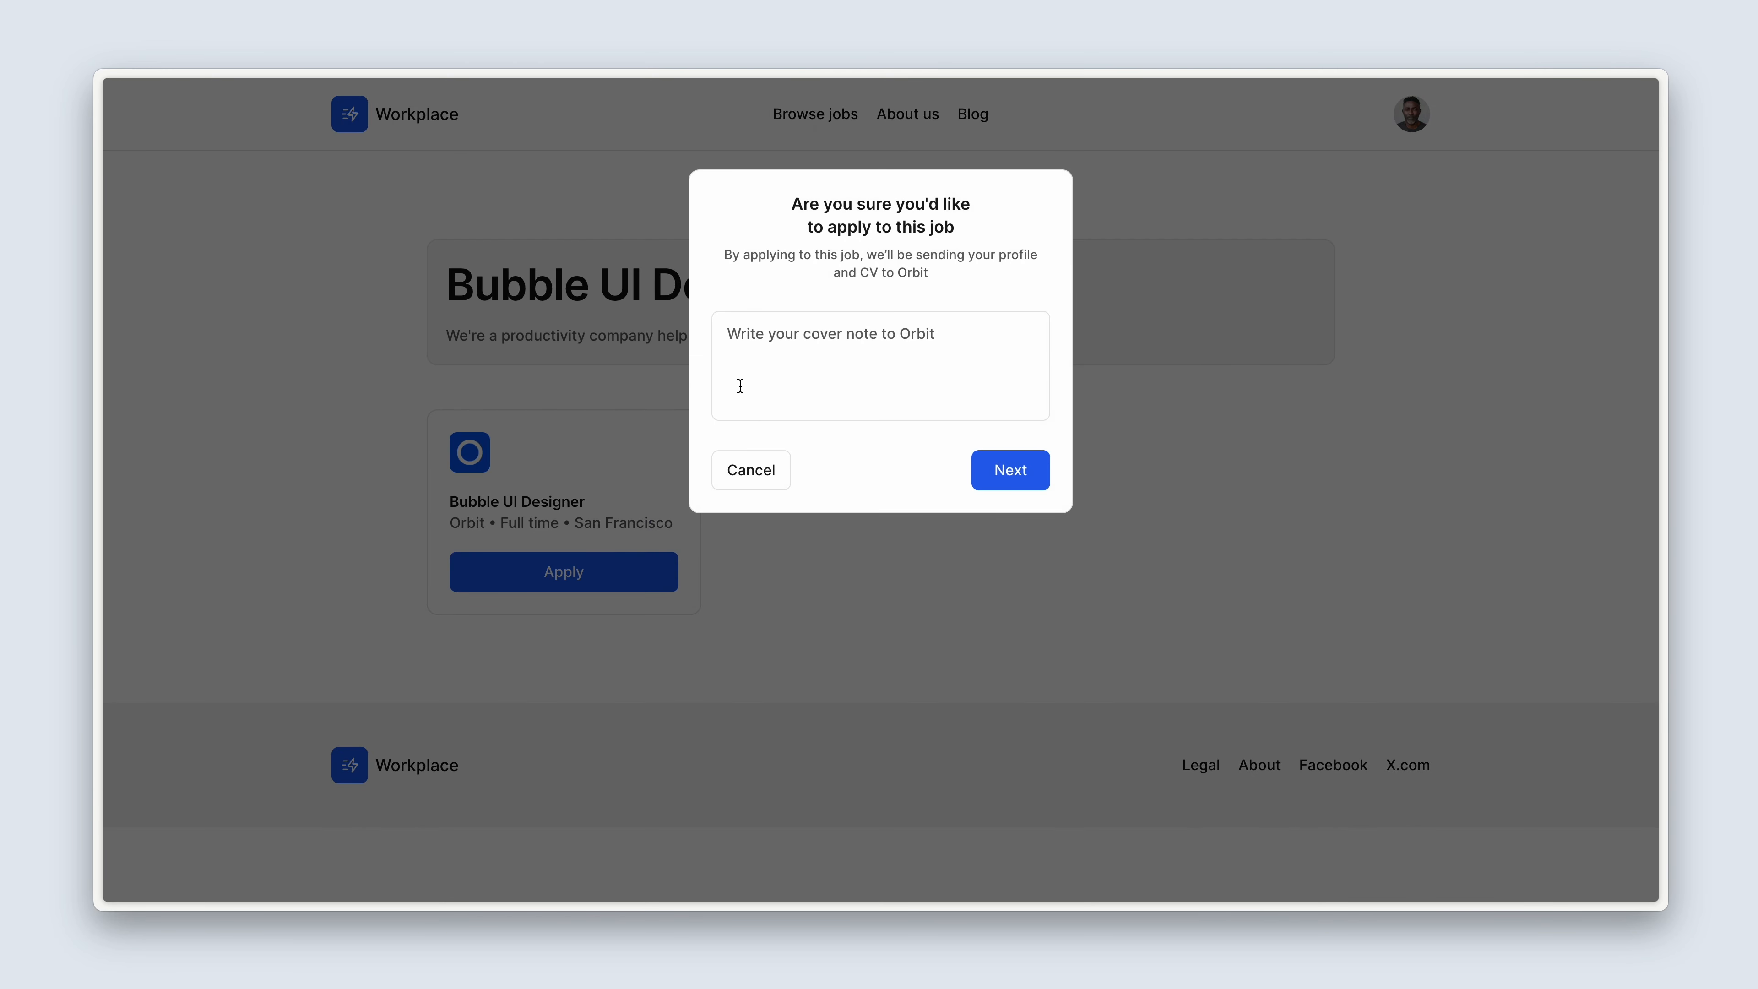
# Enter "This is my cover note" as the cover note to Orbit and proceed to the CV stage.
pyautogui.click(746, 383)
pyautogui.write('This is')
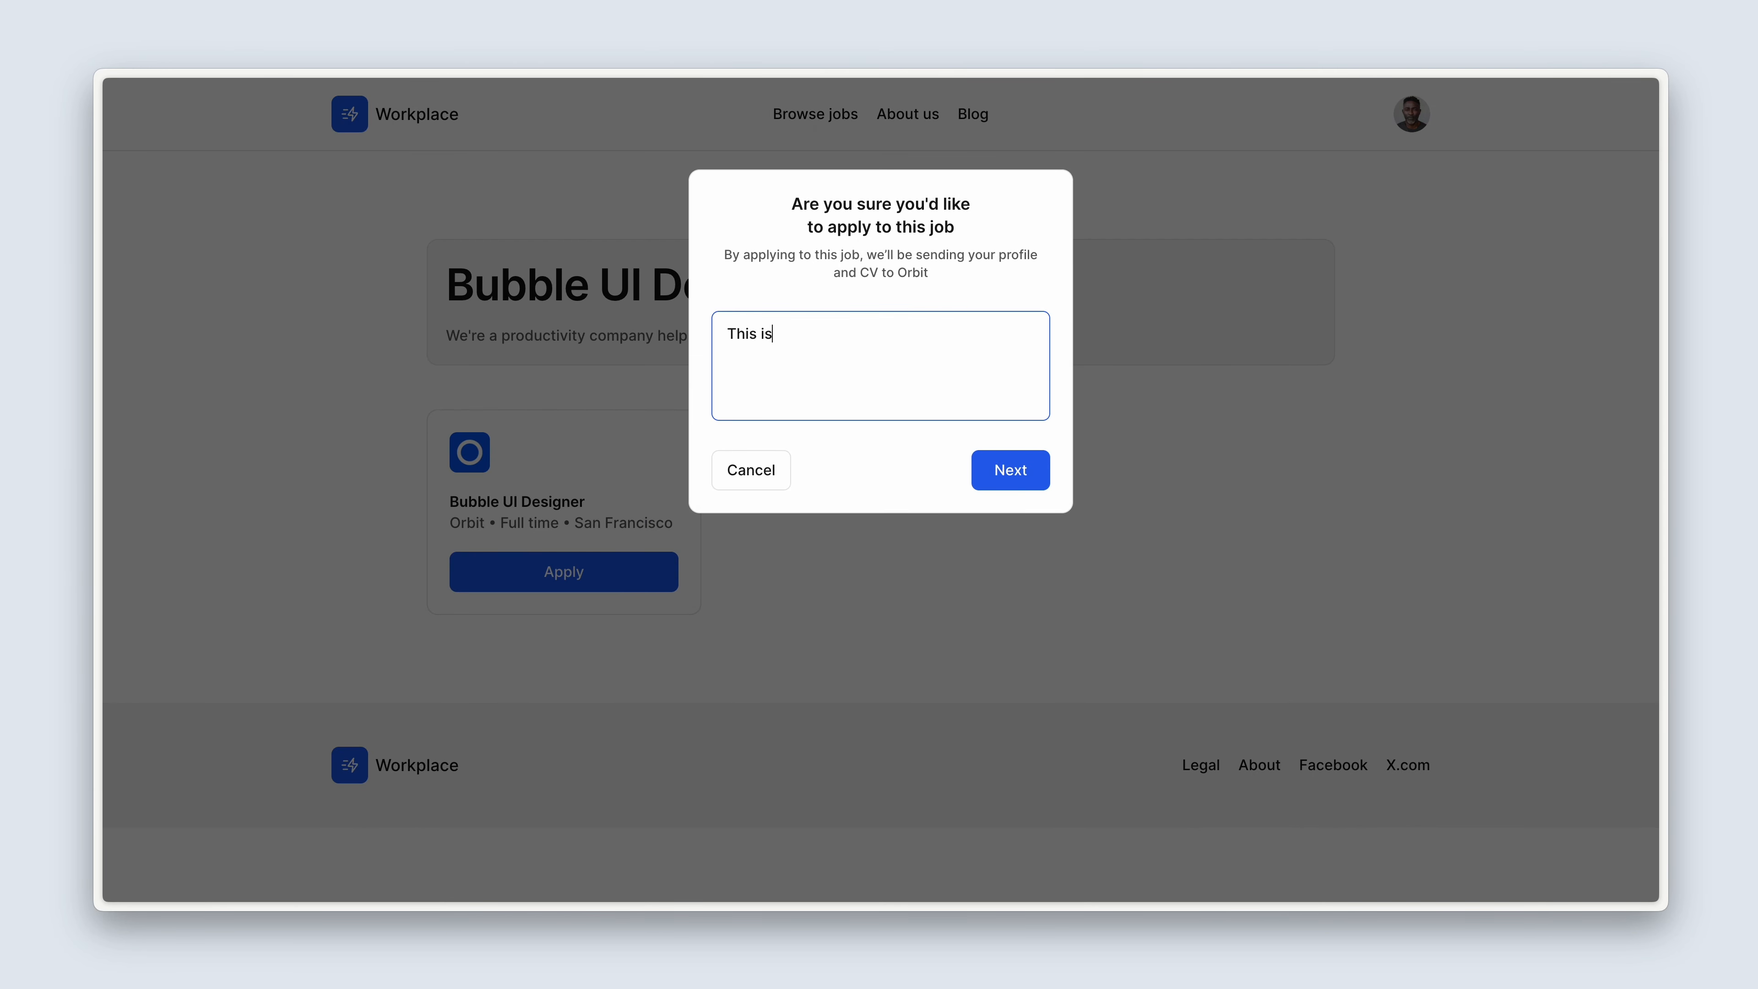
pyautogui.write(' my cover note')
pyautogui.click(988, 468)
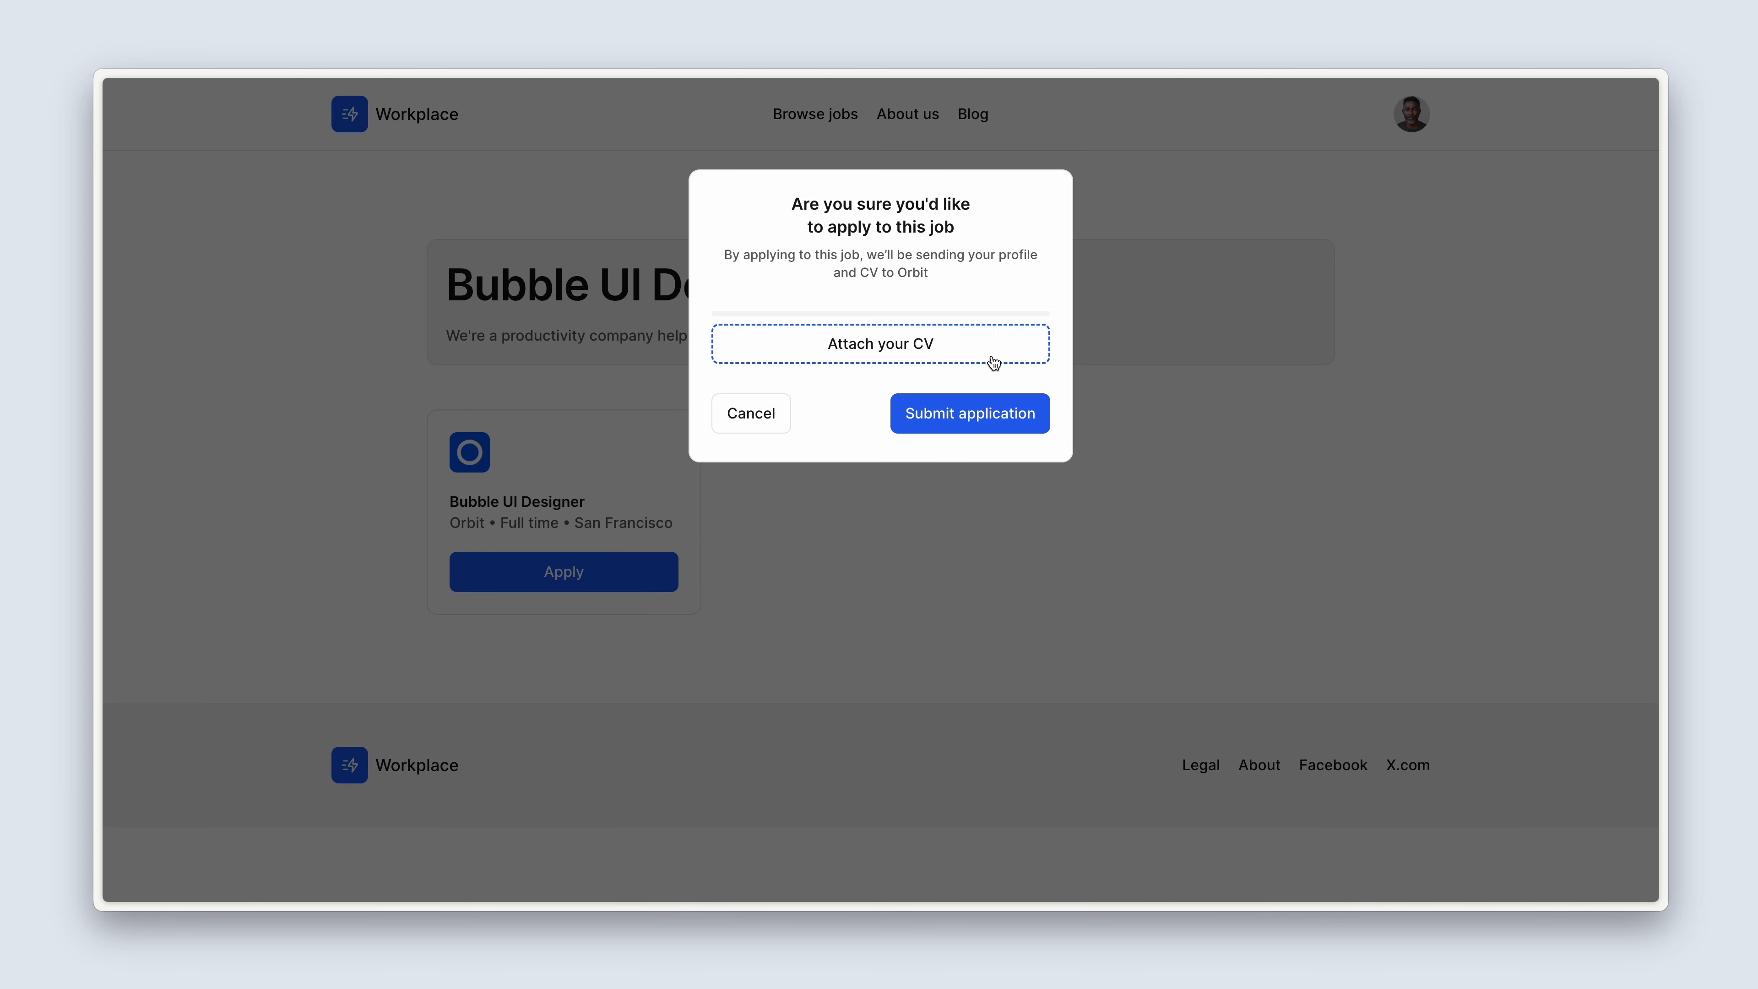
# Submit the Bubble UI Designer application, and reopen and cancel the application popup for the same job.
pyautogui.click(939, 405)
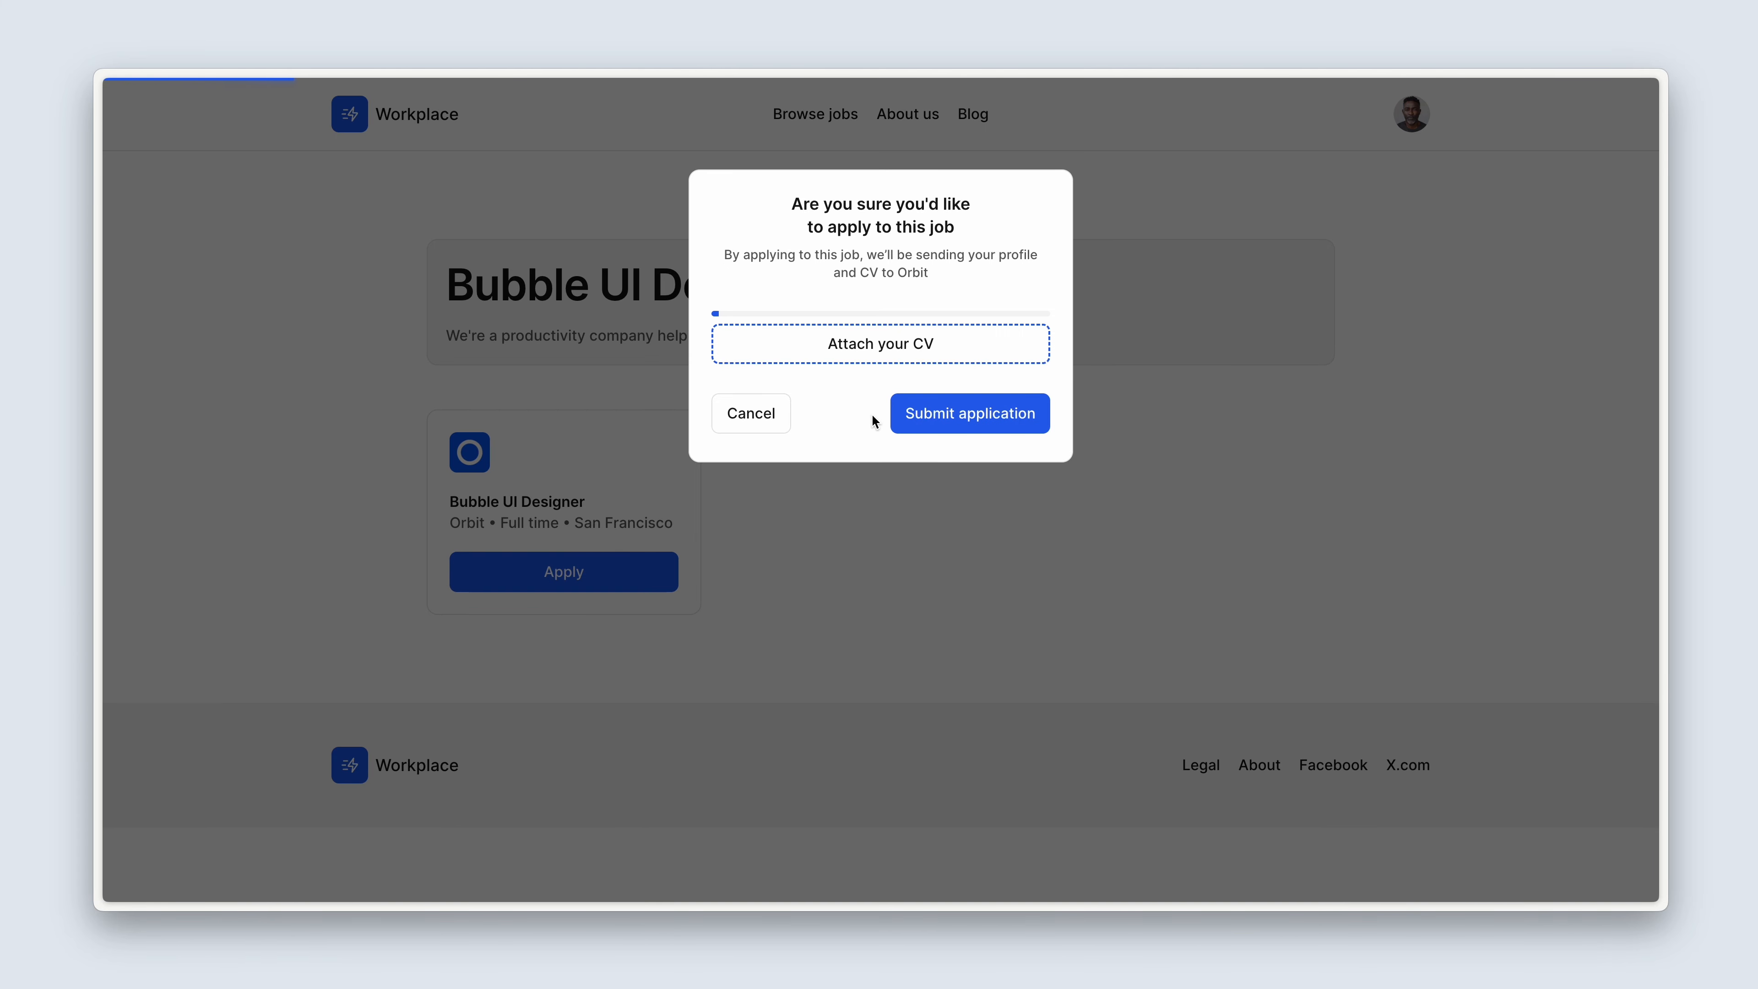
pyautogui.click(919, 425)
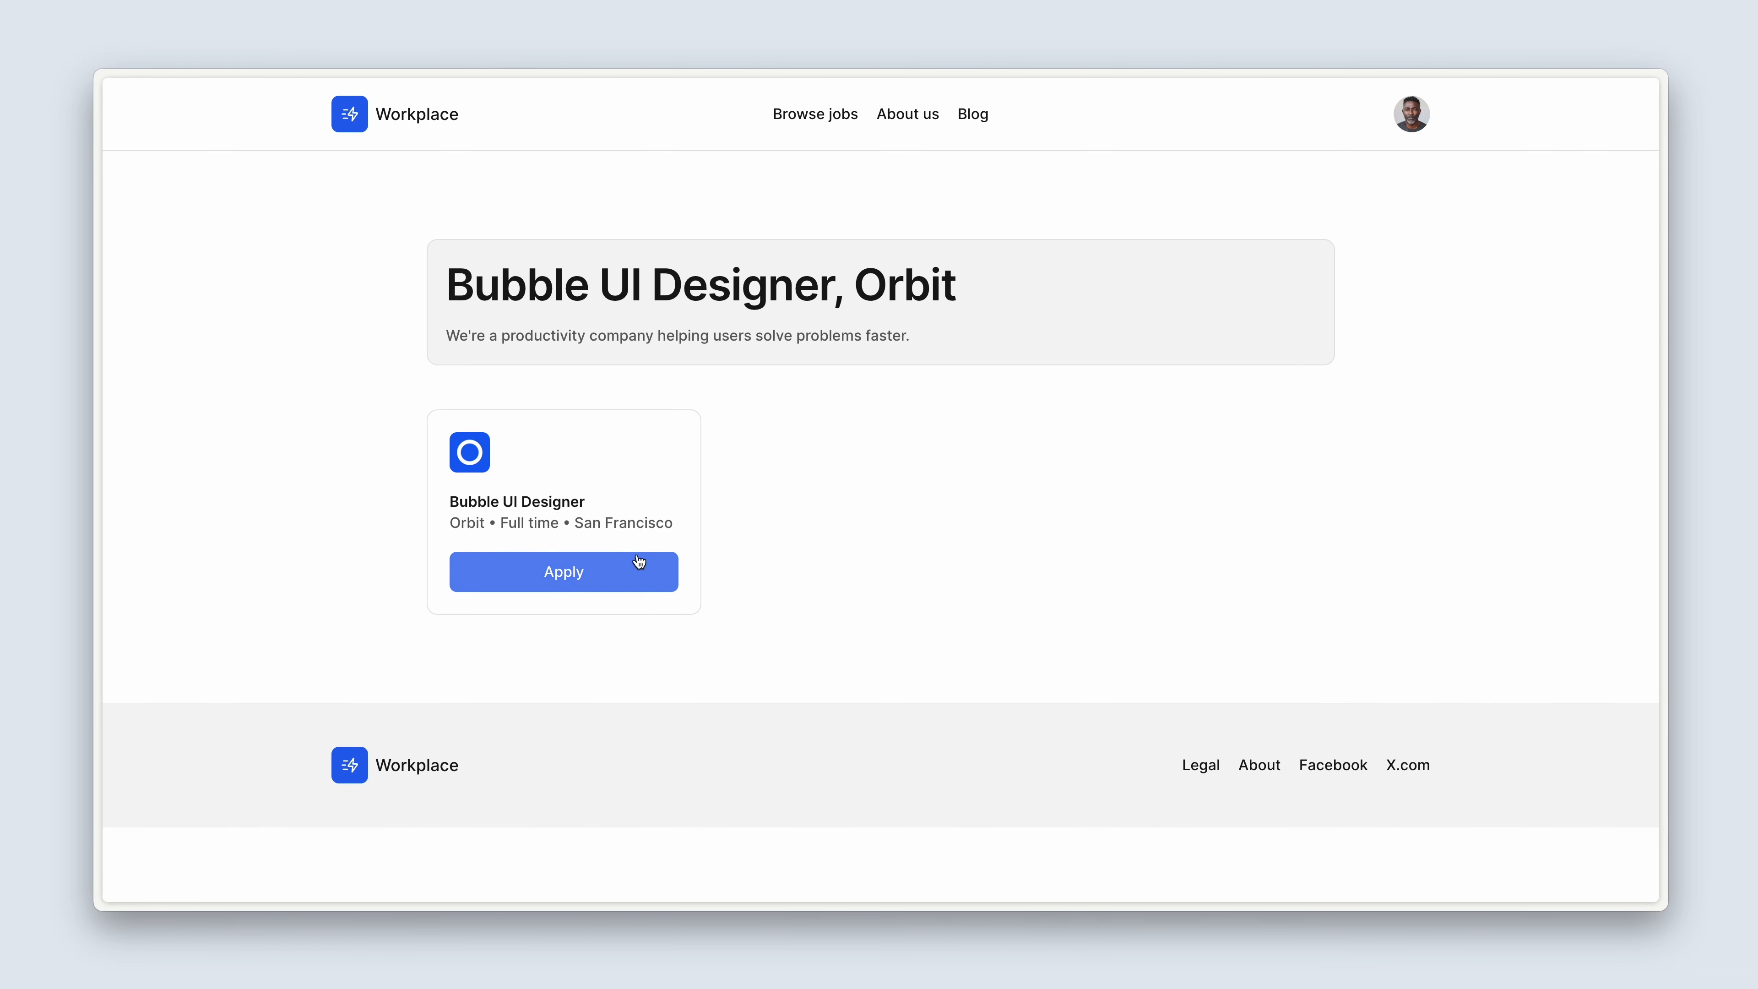
pyautogui.click(630, 579)
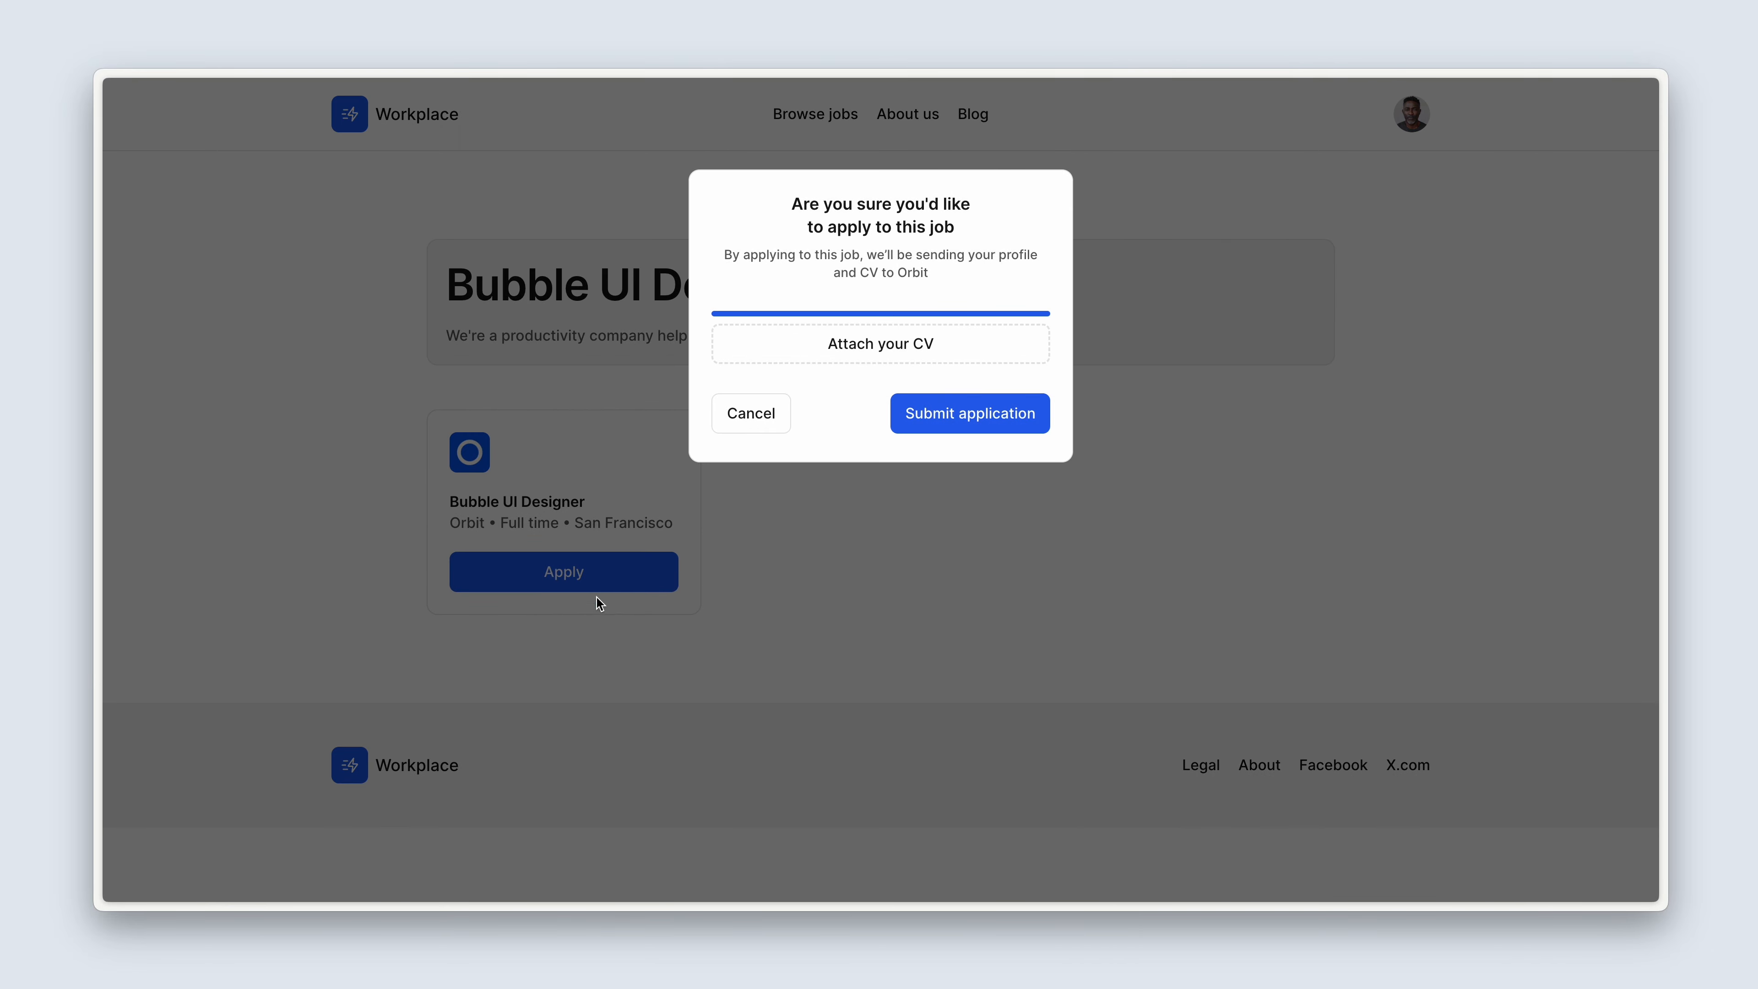
pyautogui.click(726, 427)
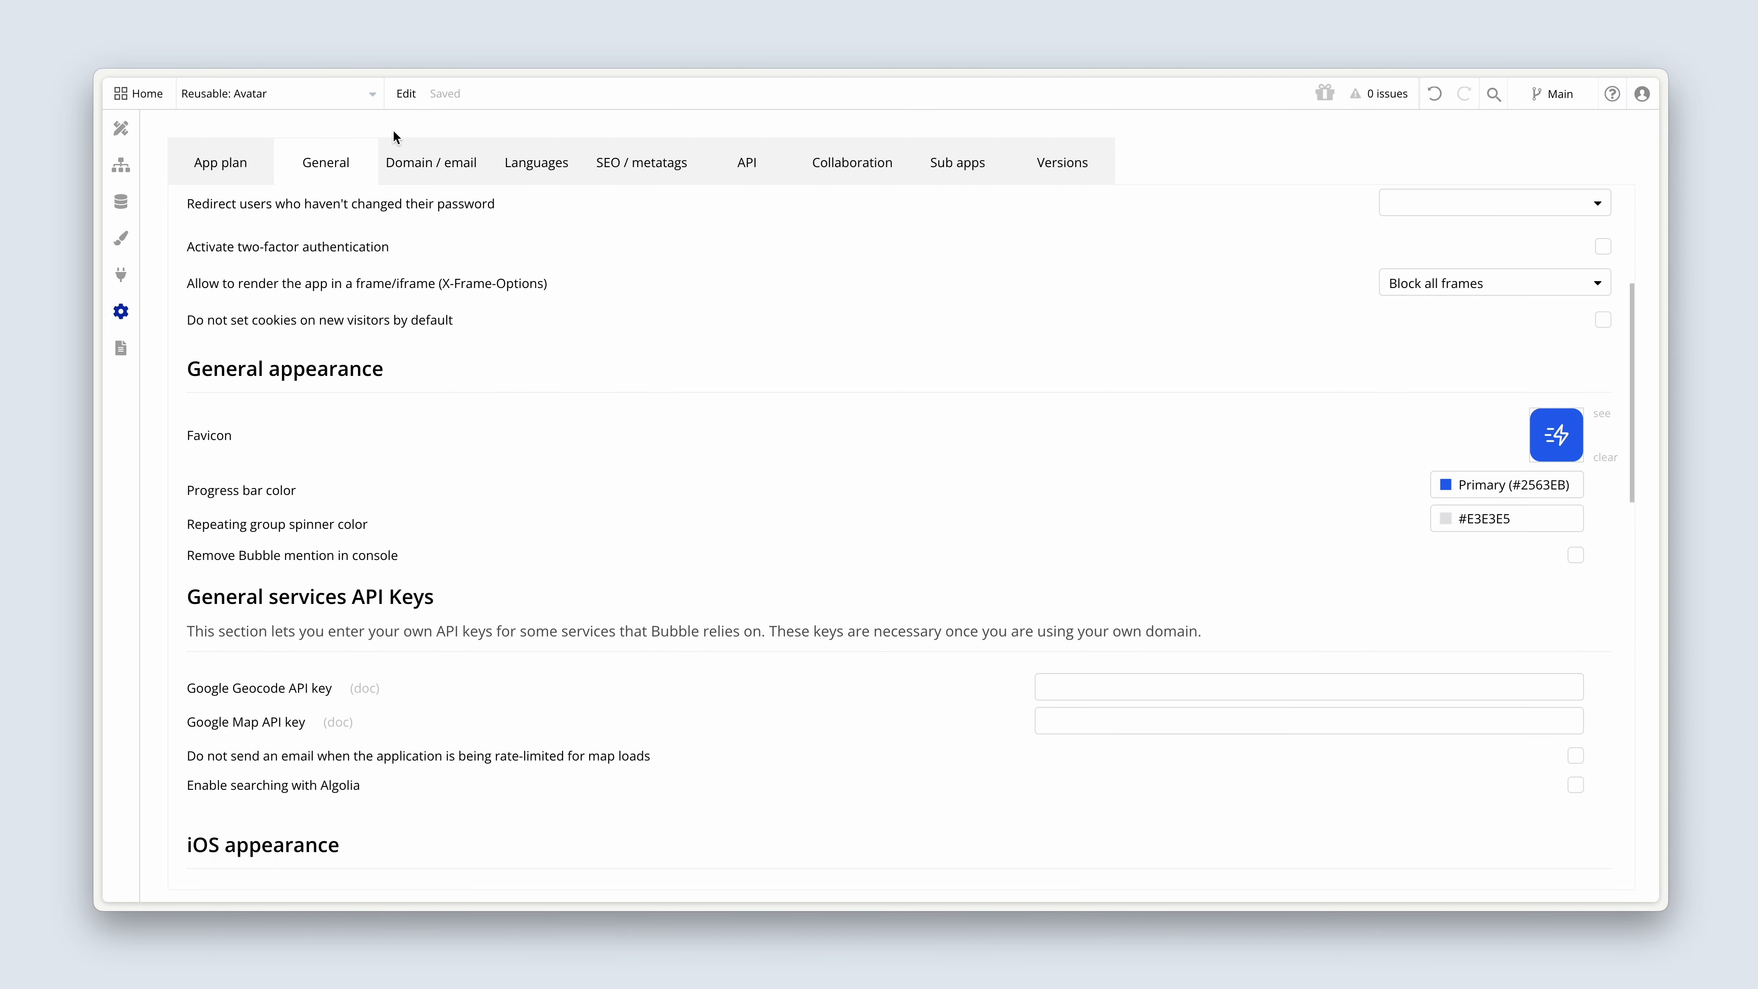
# Switch to the Bubble editor, open the job page, and add a new condition to the Apply button.
pyautogui.click(369, 100)
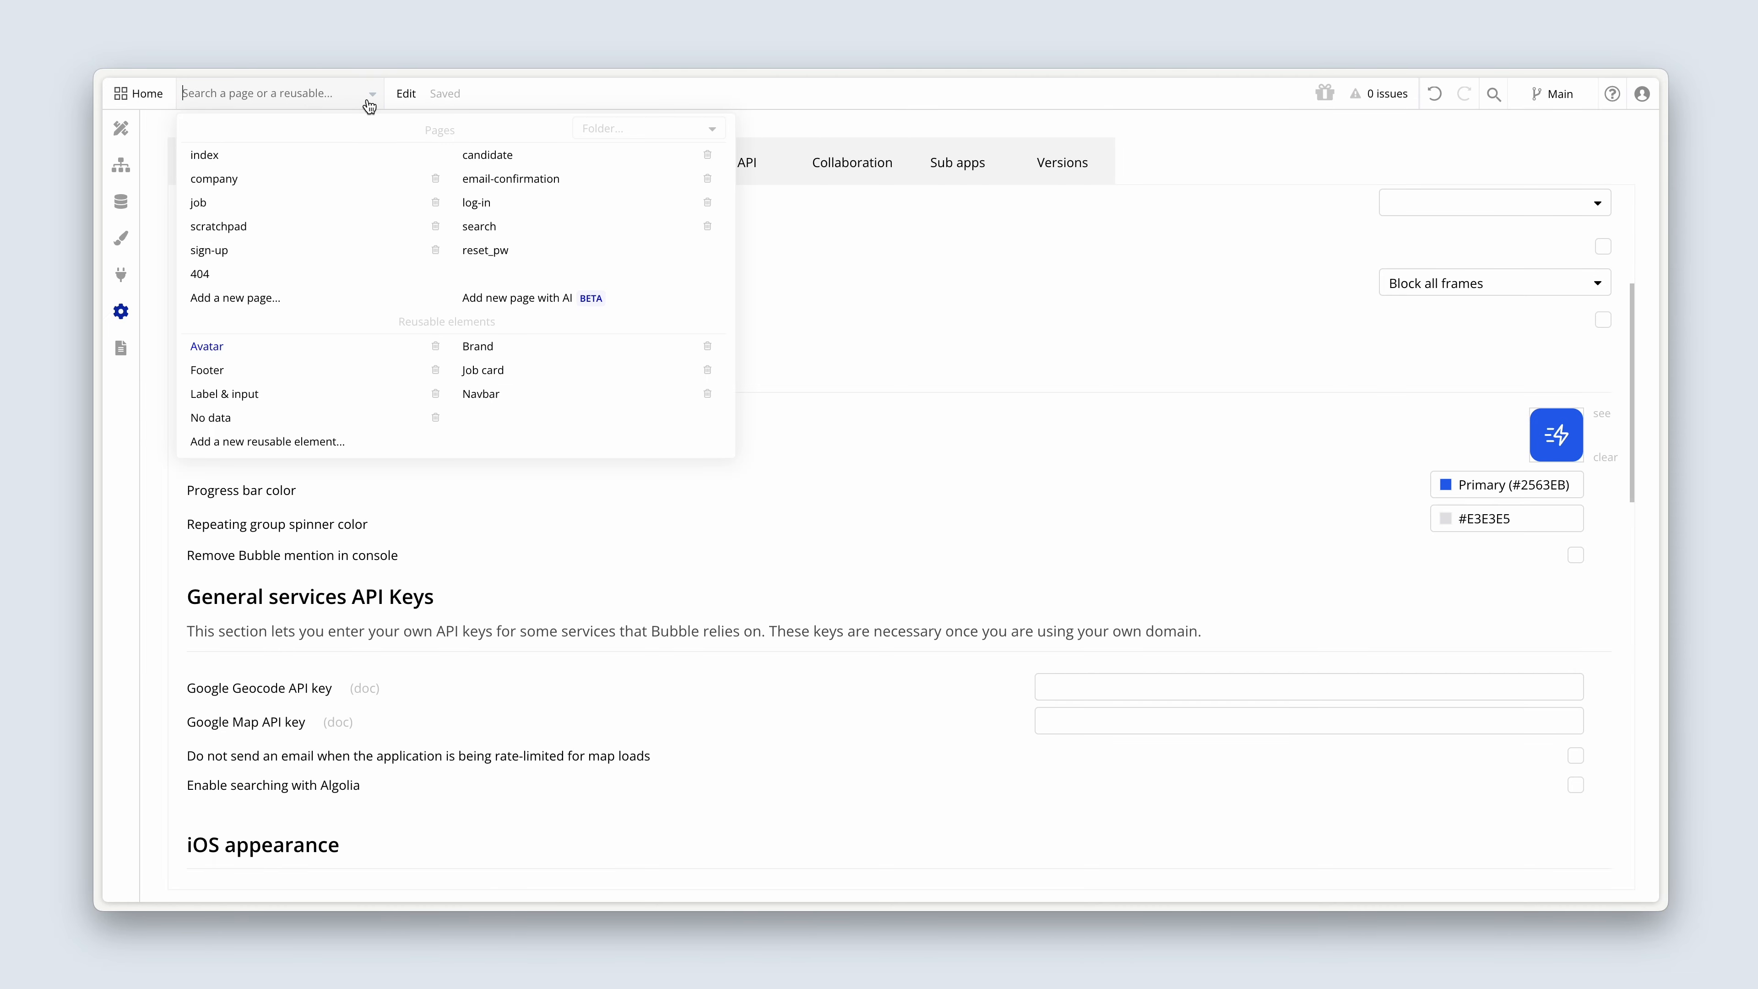
pyautogui.click(292, 205)
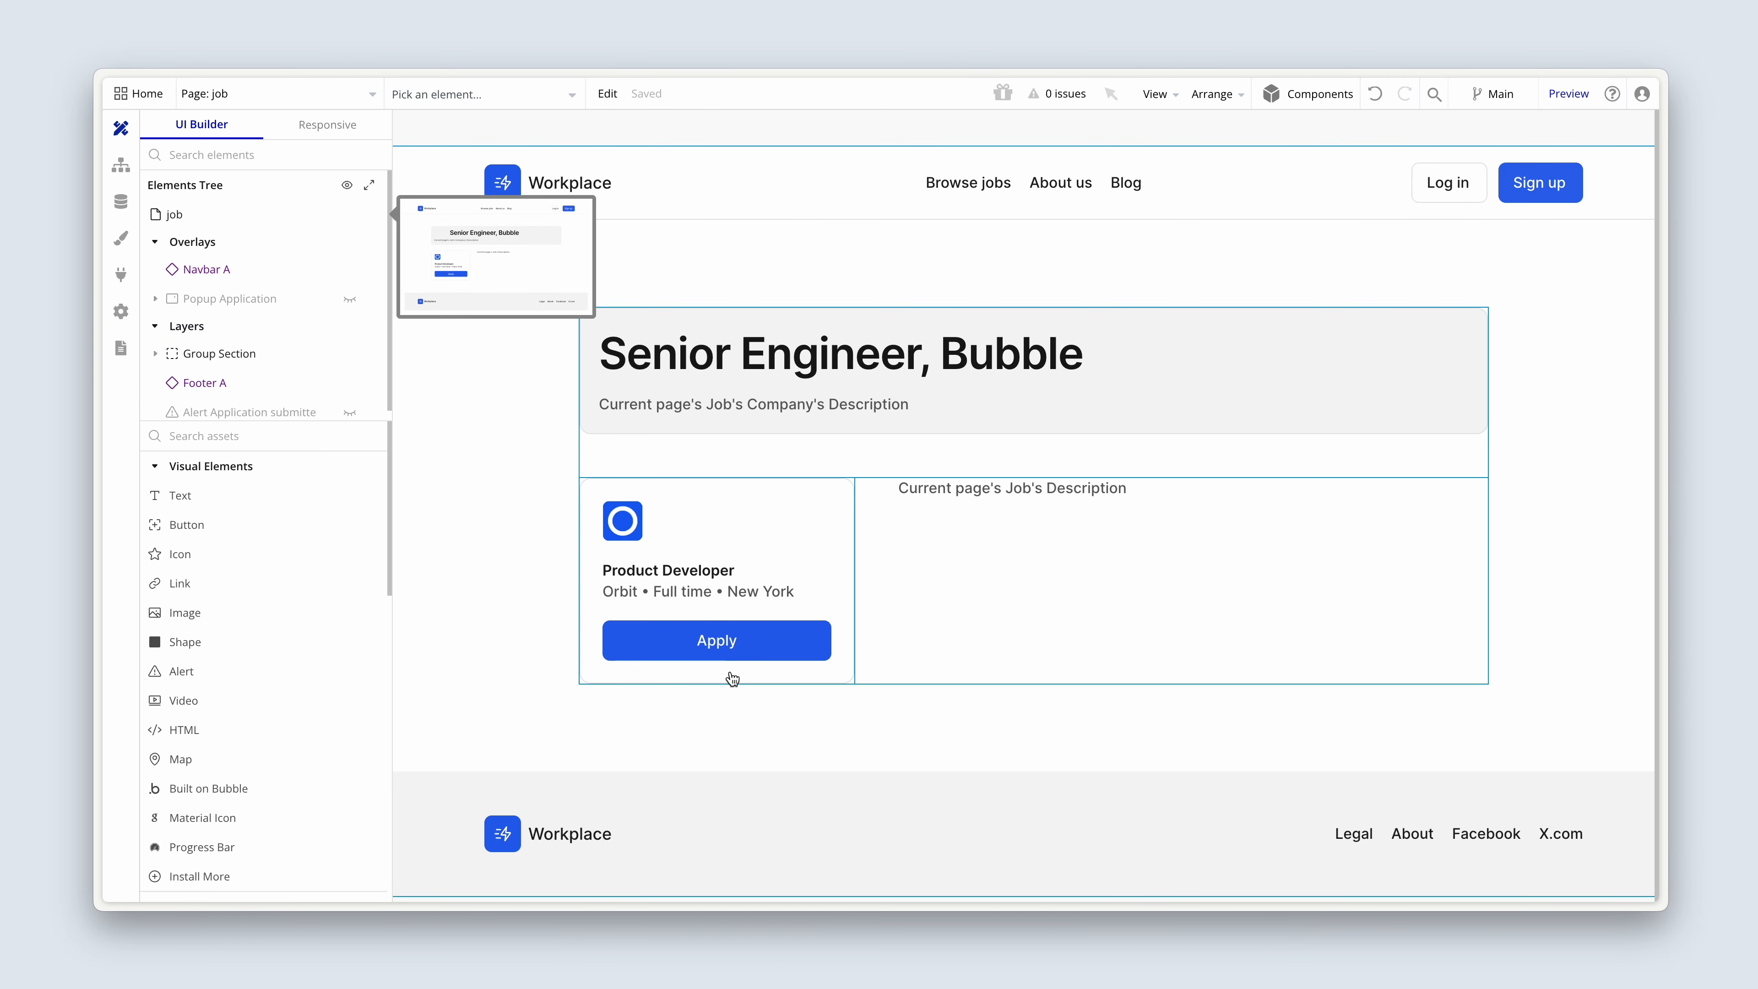
pyautogui.click(778, 644)
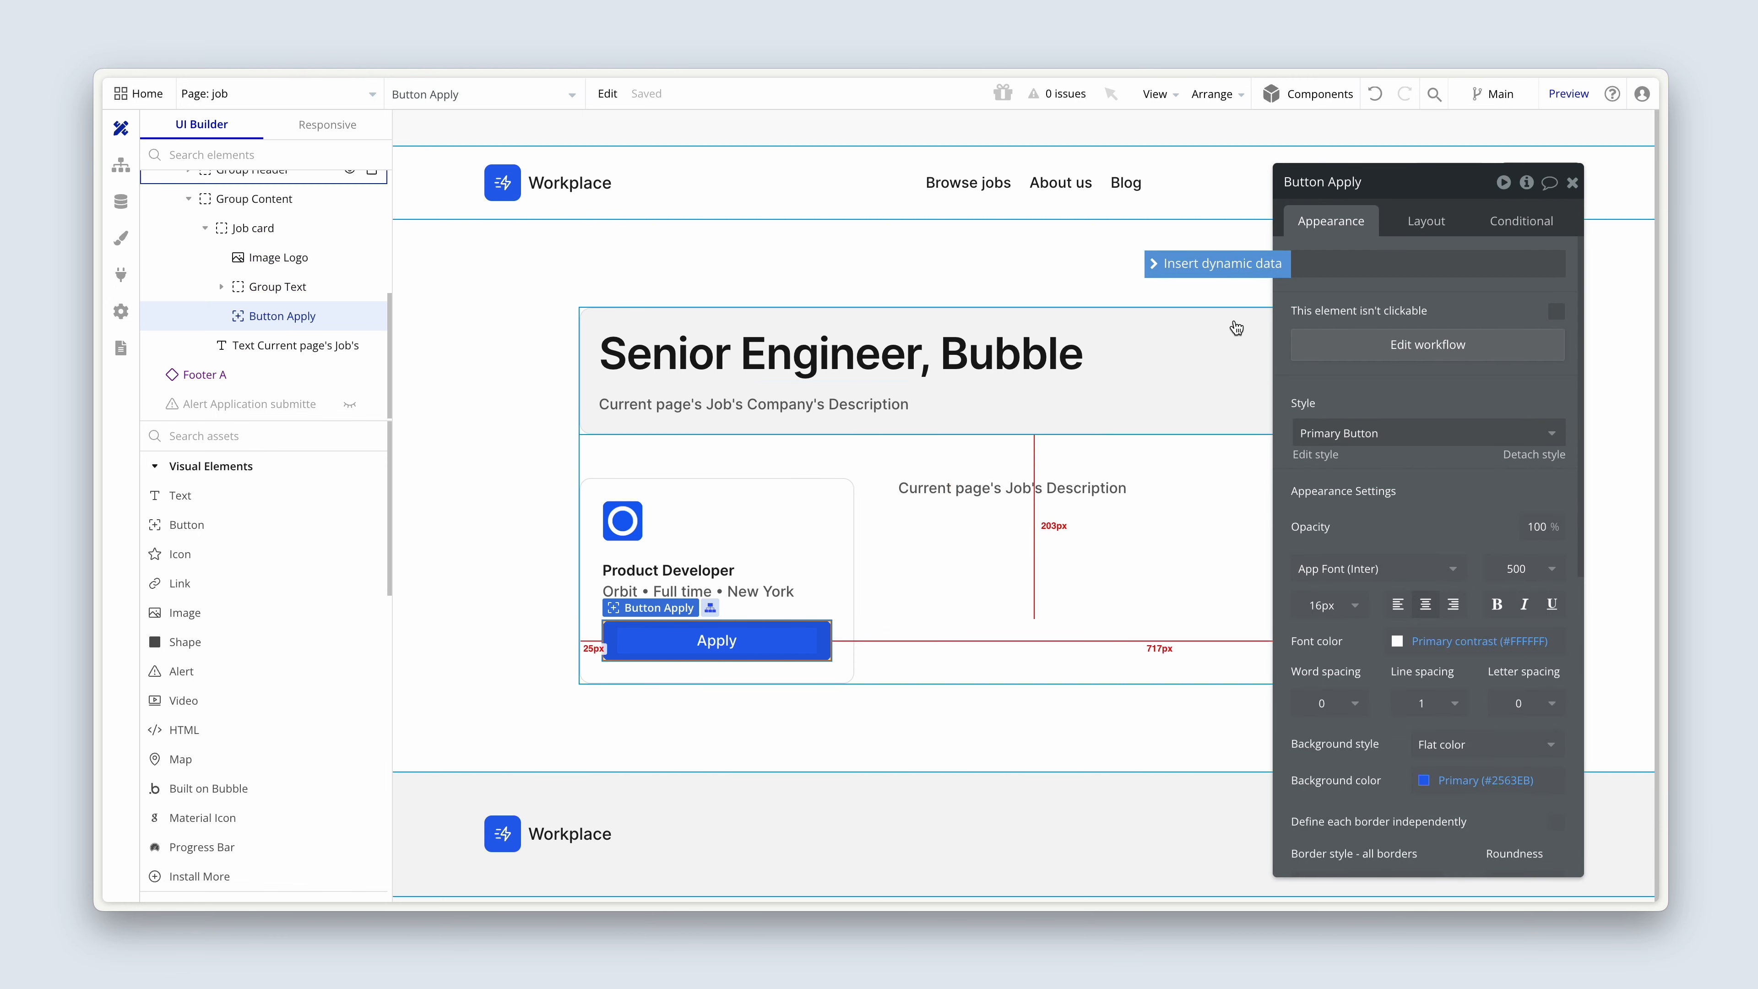
pyautogui.moveTo(1303, 327); pyautogui.dragTo(926, 626)
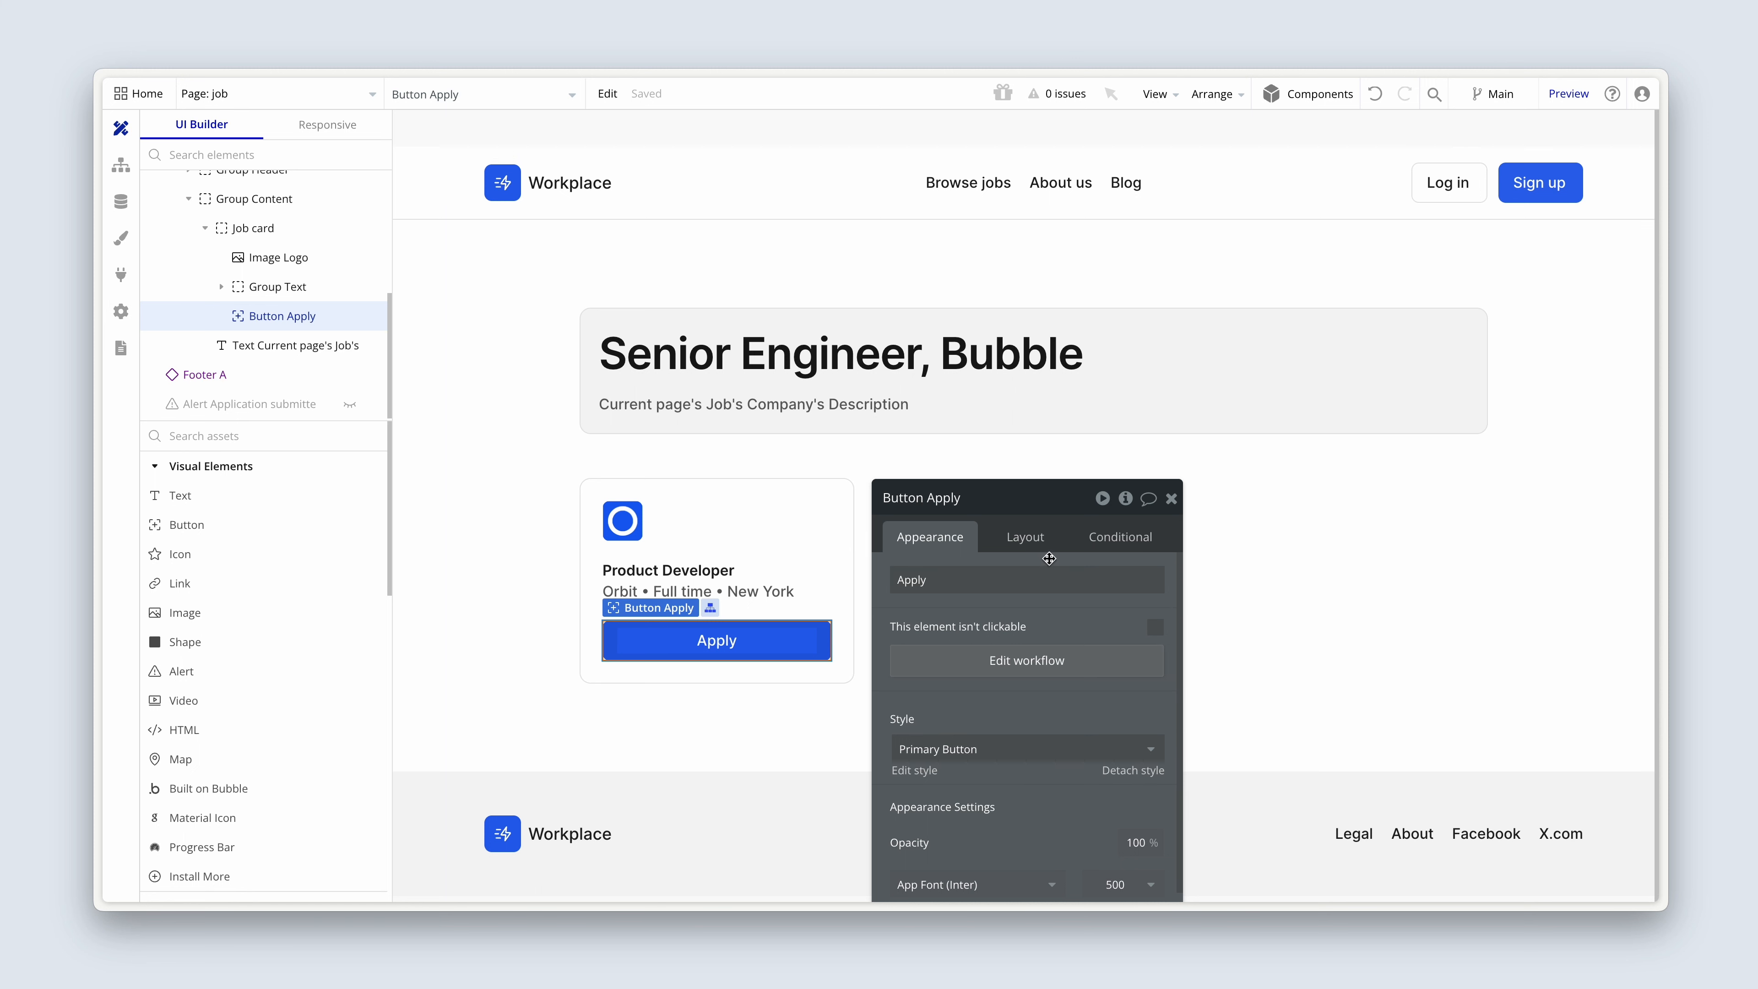
pyautogui.click(1107, 539)
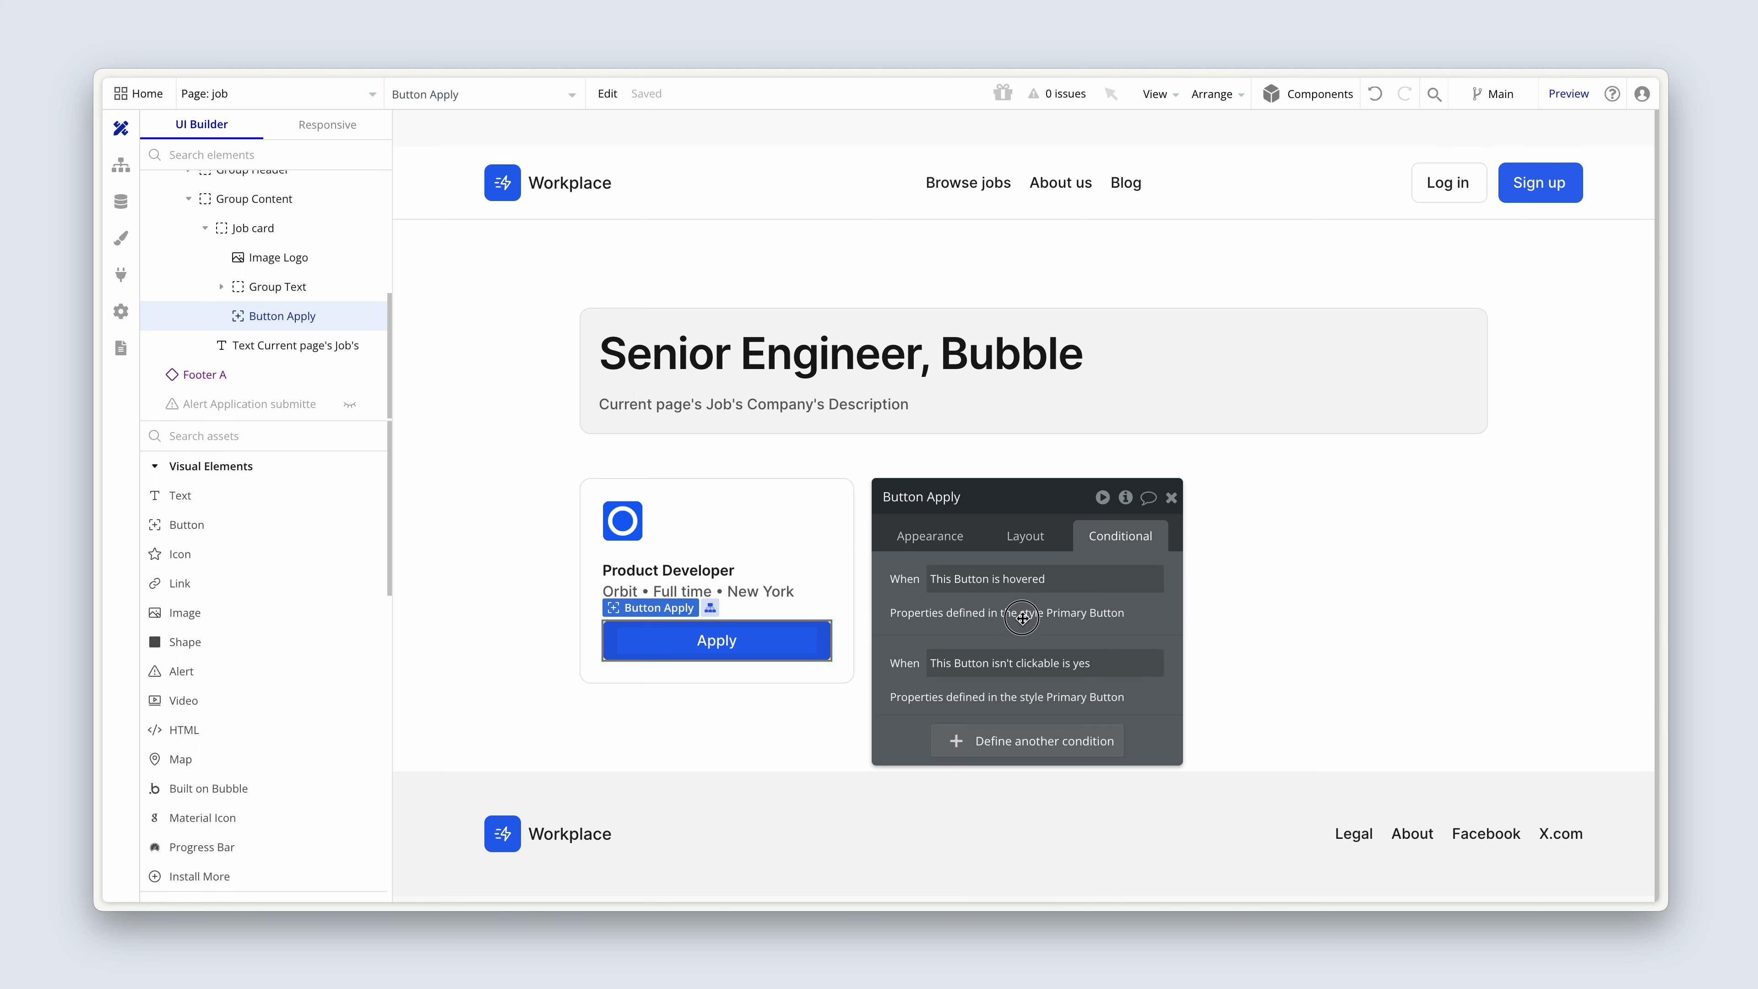
pyautogui.click(1041, 504)
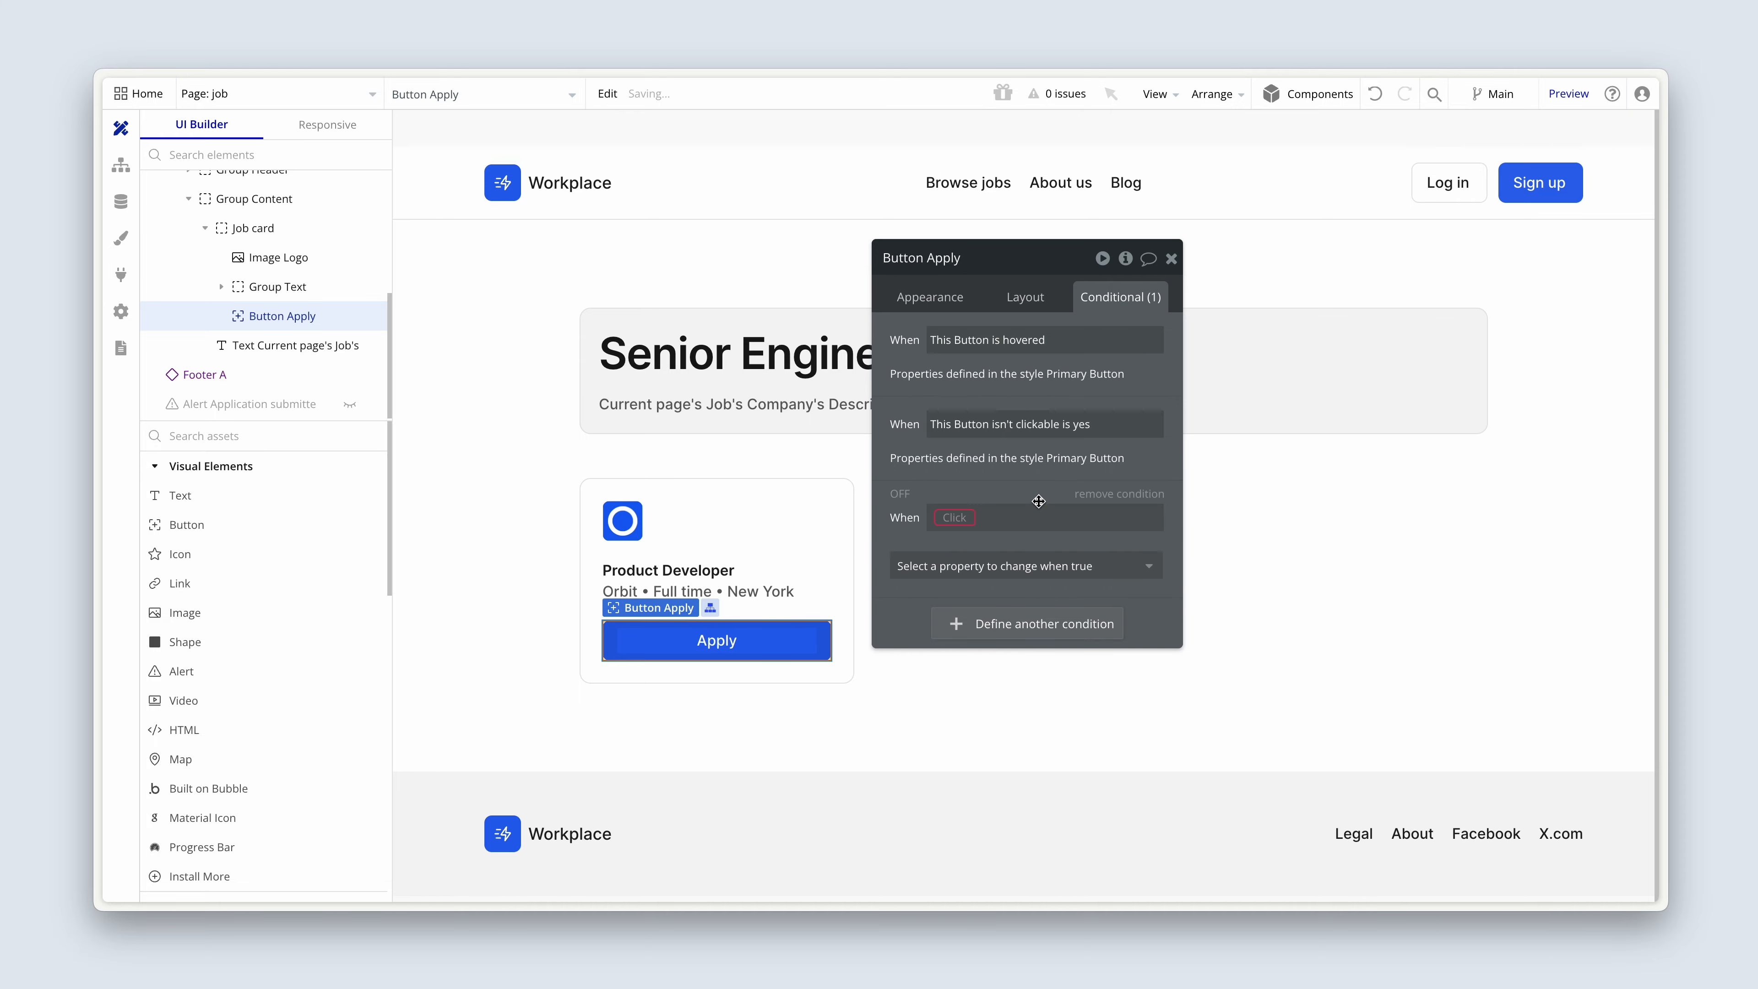
# Base the Apply button's new condition on a search for the Application data type.
pyautogui.click(959, 518)
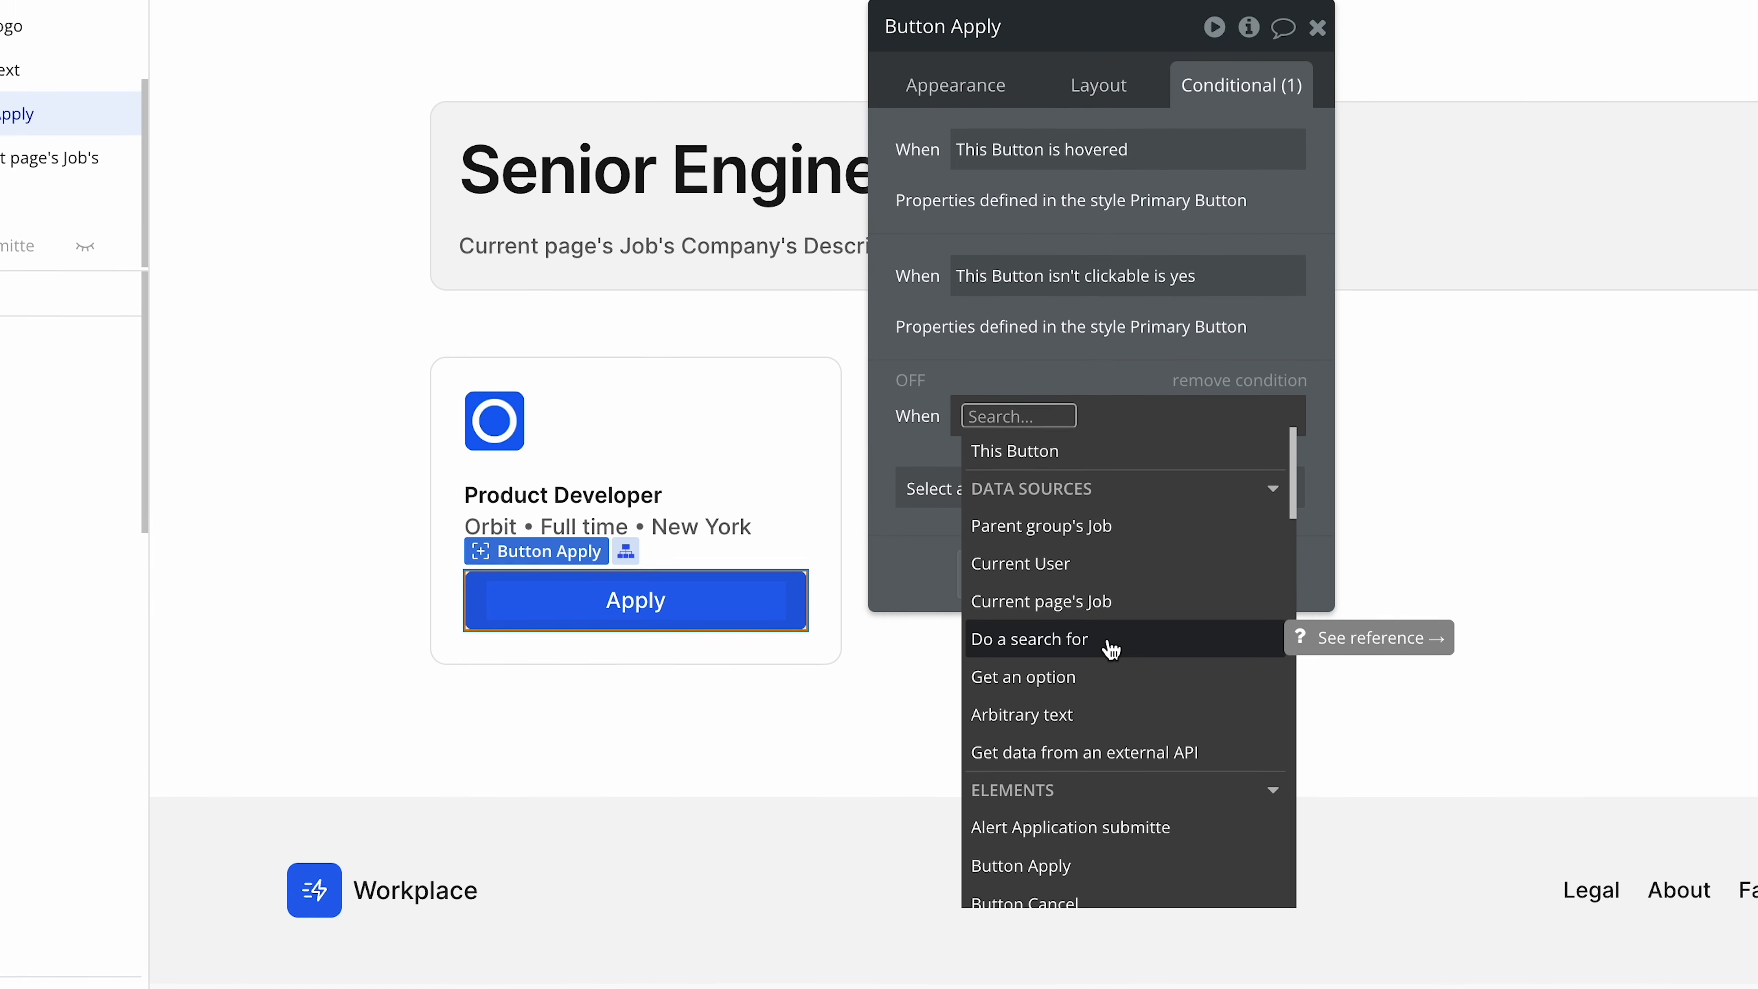
pyautogui.click(1108, 507)
pyautogui.click(724, 128)
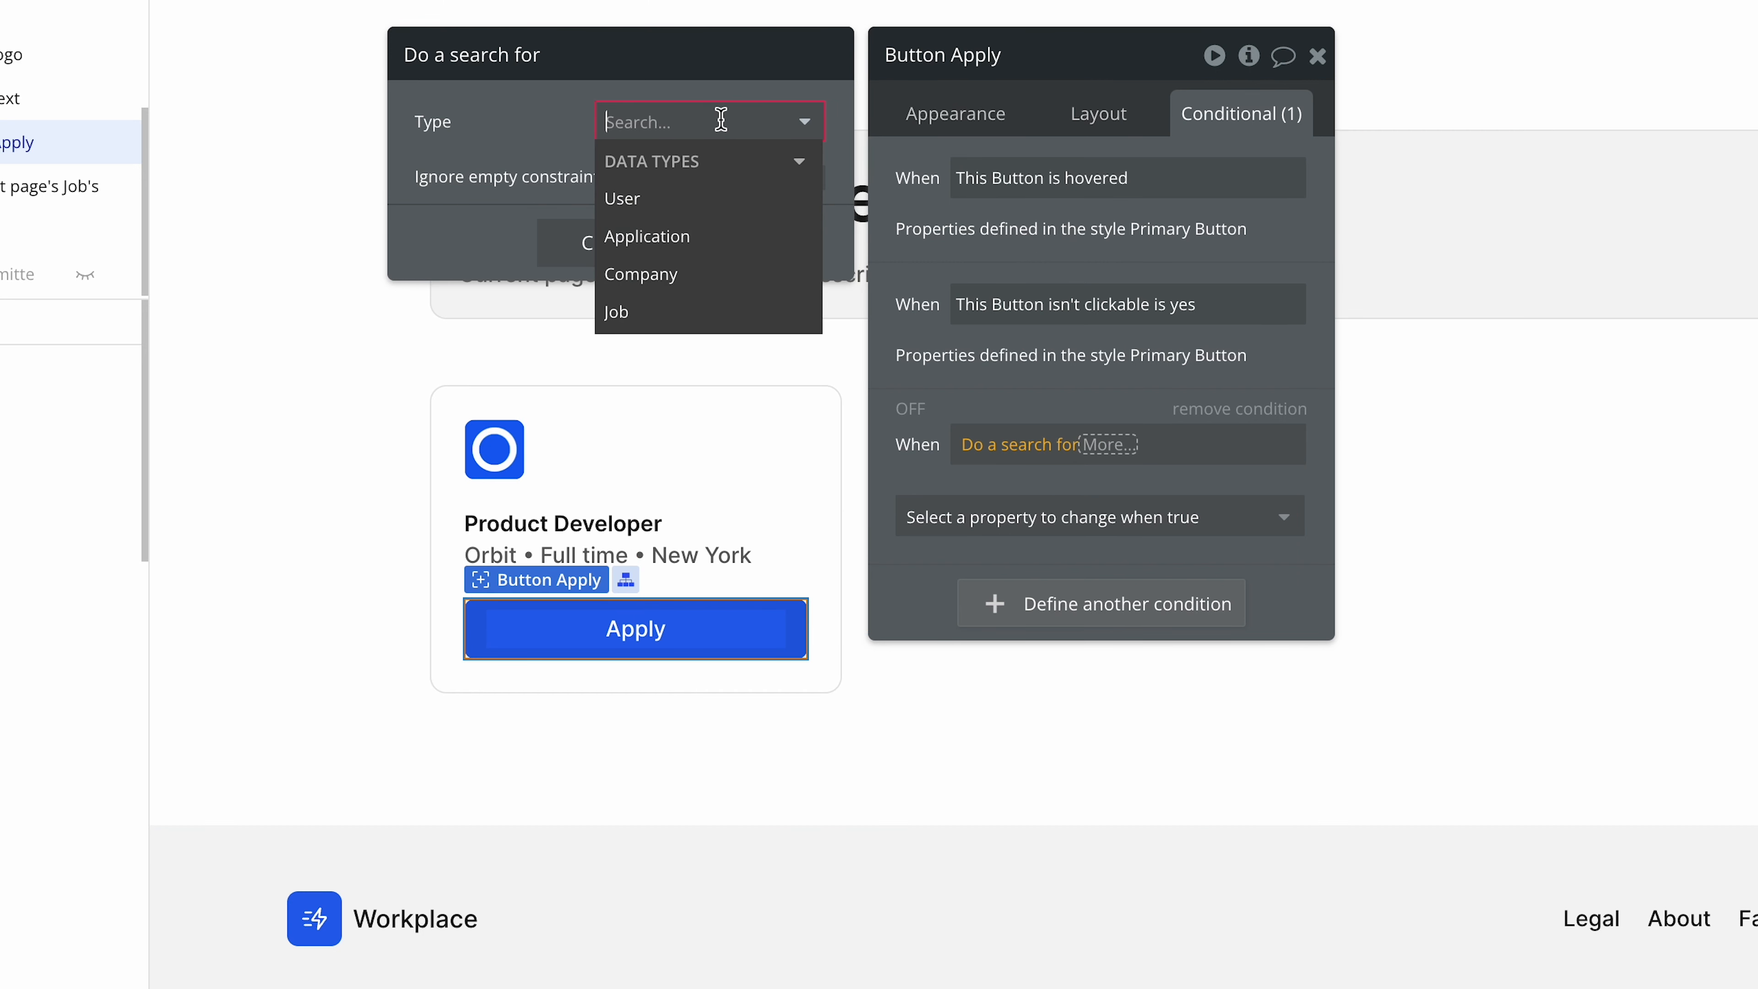
pyautogui.click(693, 236)
# Constrain the application search to entries where Candidate = Current User.
pyautogui.click(642, 219)
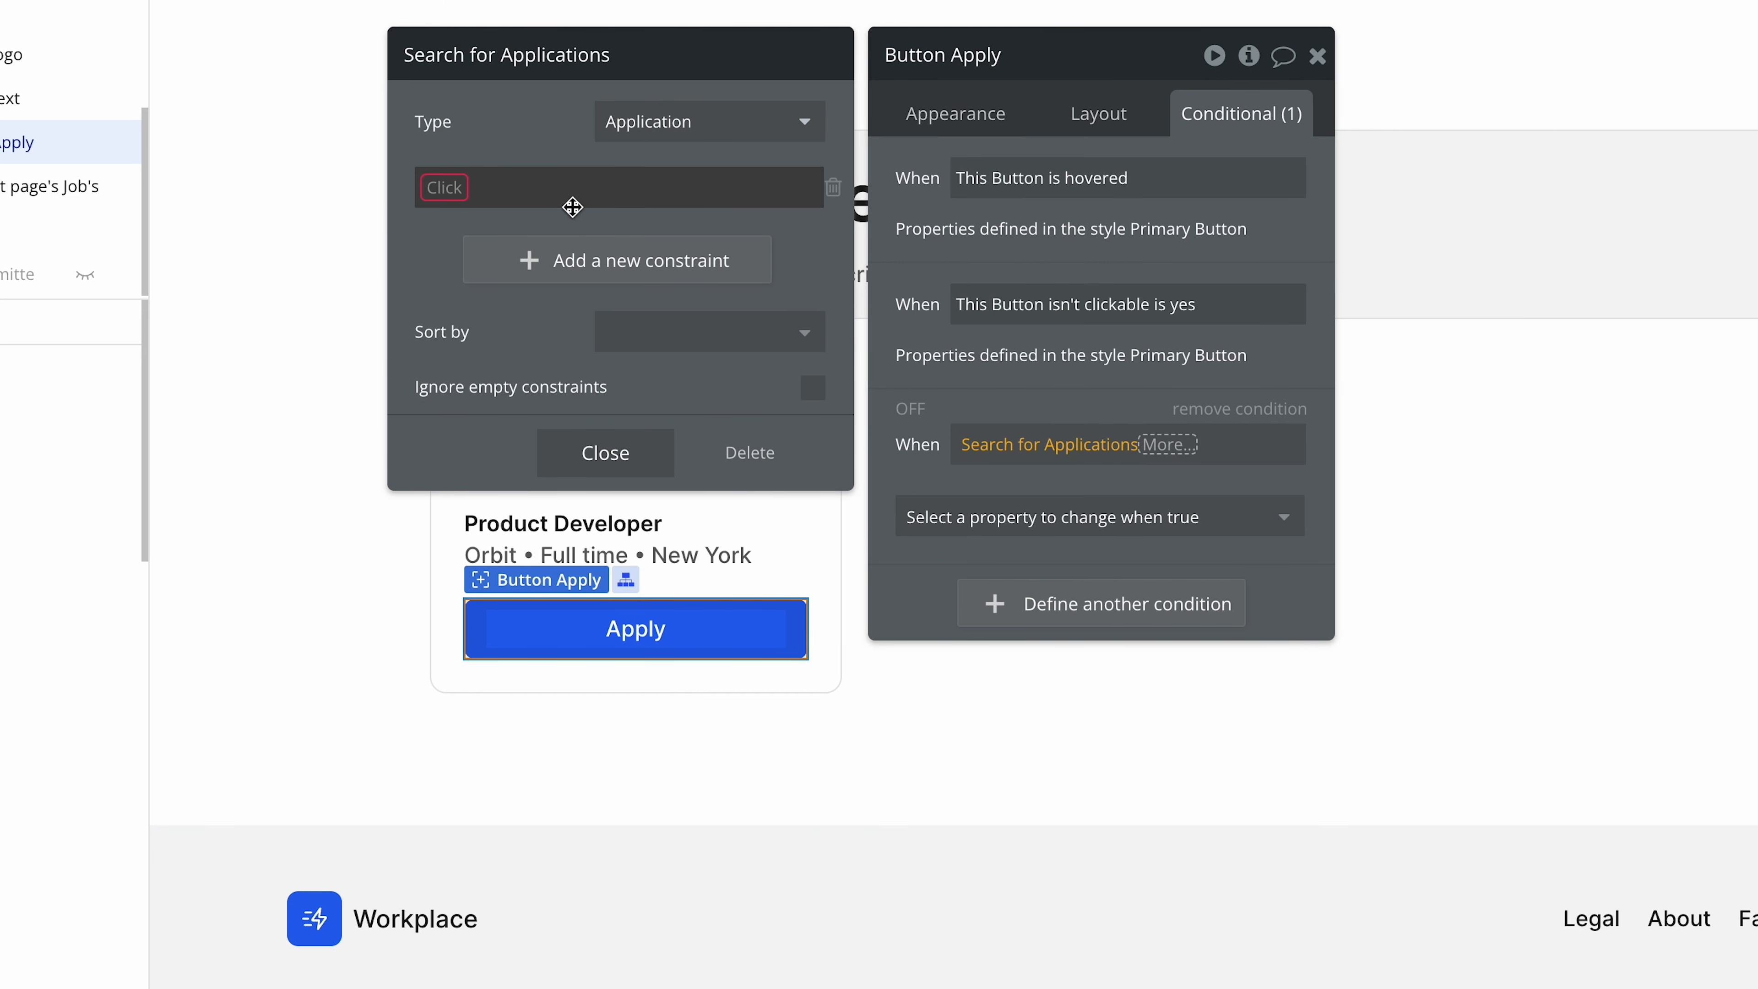
pyautogui.click(457, 200)
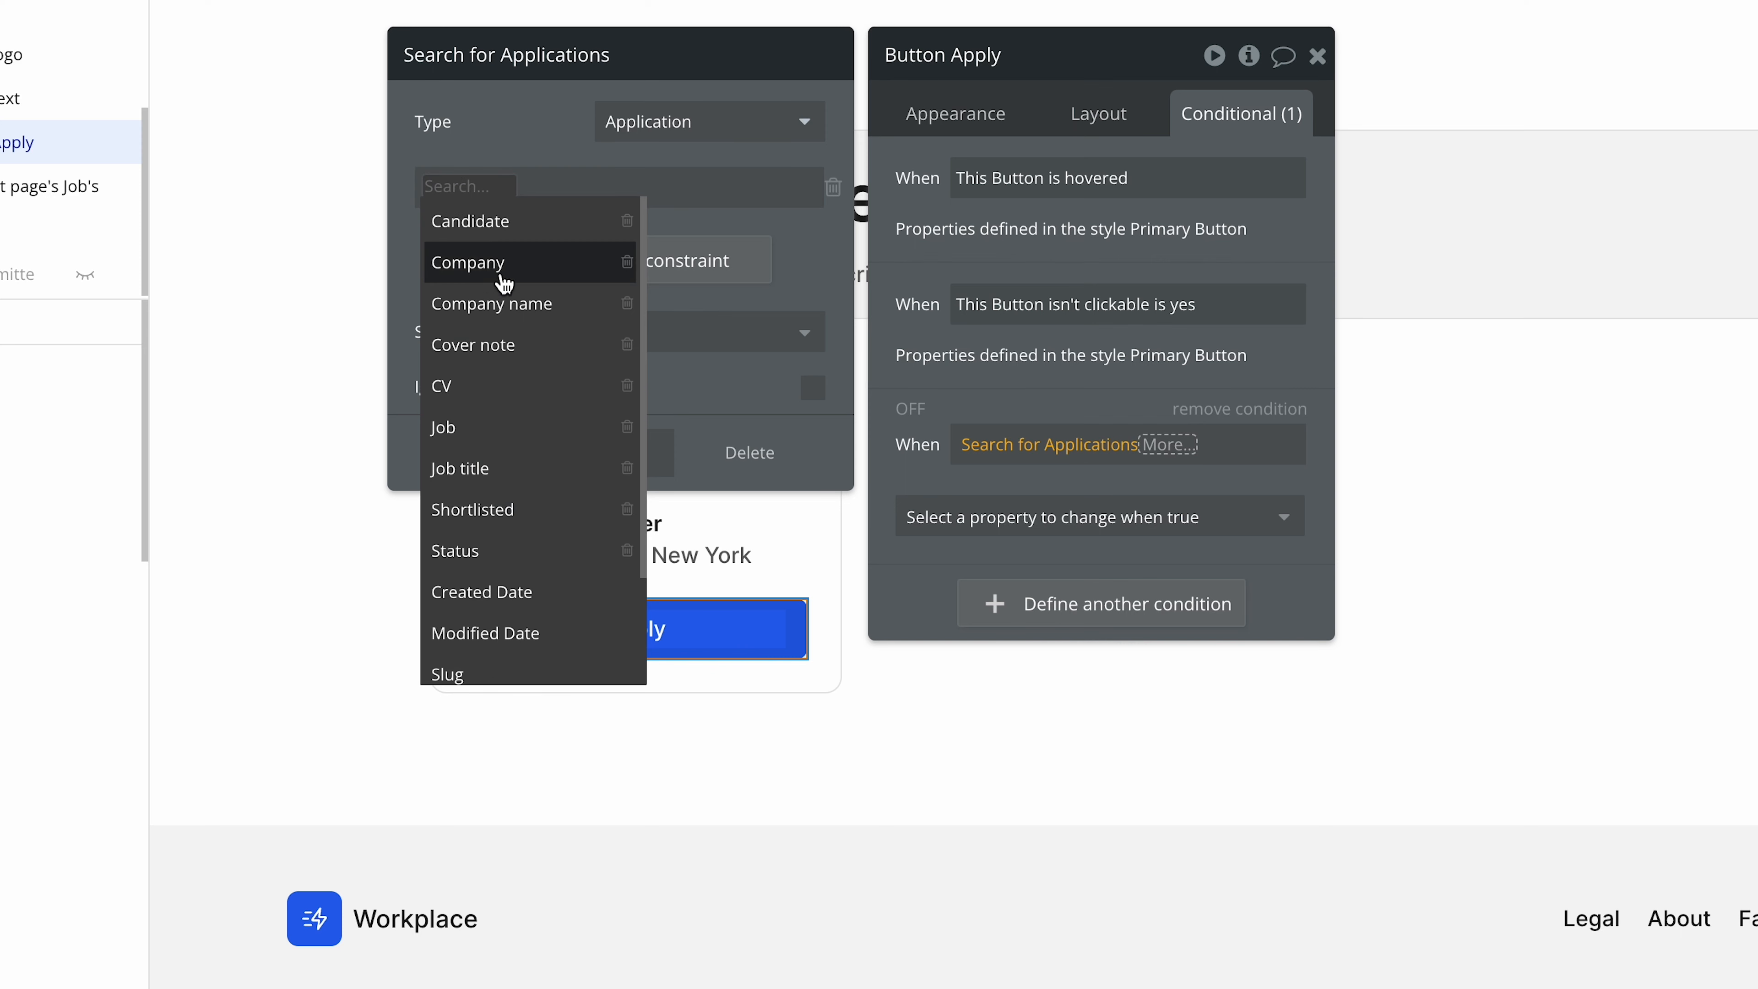
pyautogui.click(531, 225)
pyautogui.press('Escape')
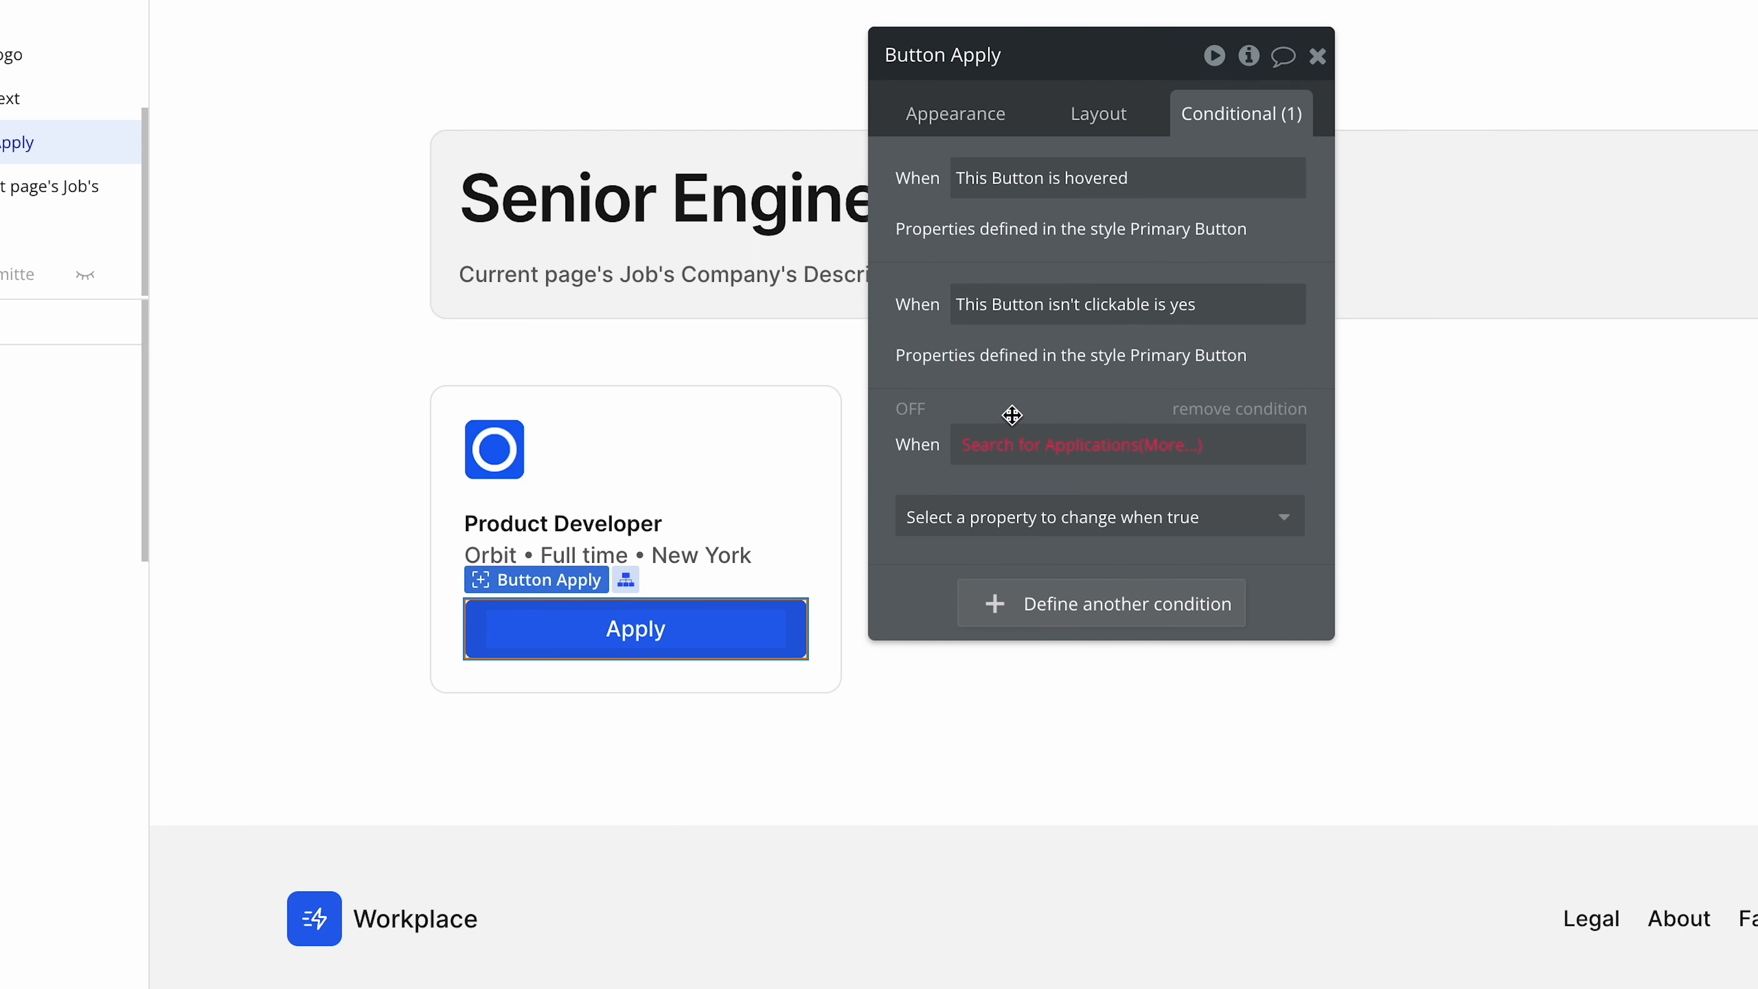
pyautogui.click(992, 444)
pyautogui.click(523, 184)
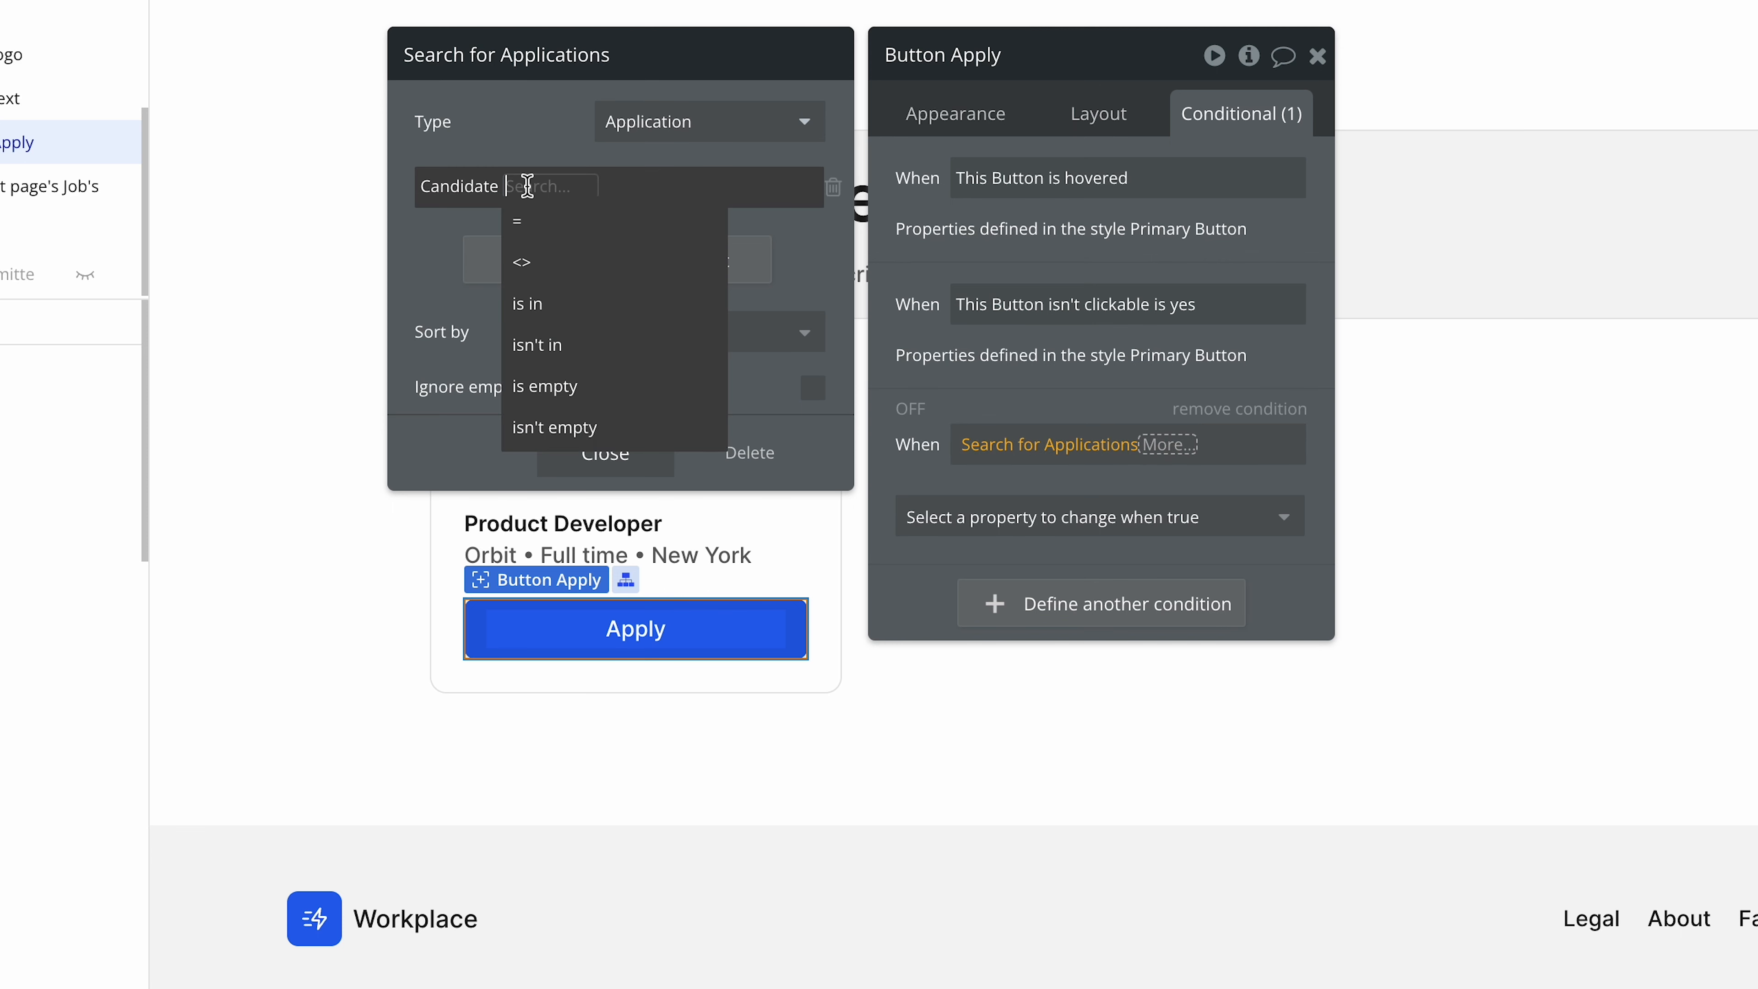
pyautogui.click(538, 221)
pyautogui.click(551, 187)
pyautogui.click(564, 325)
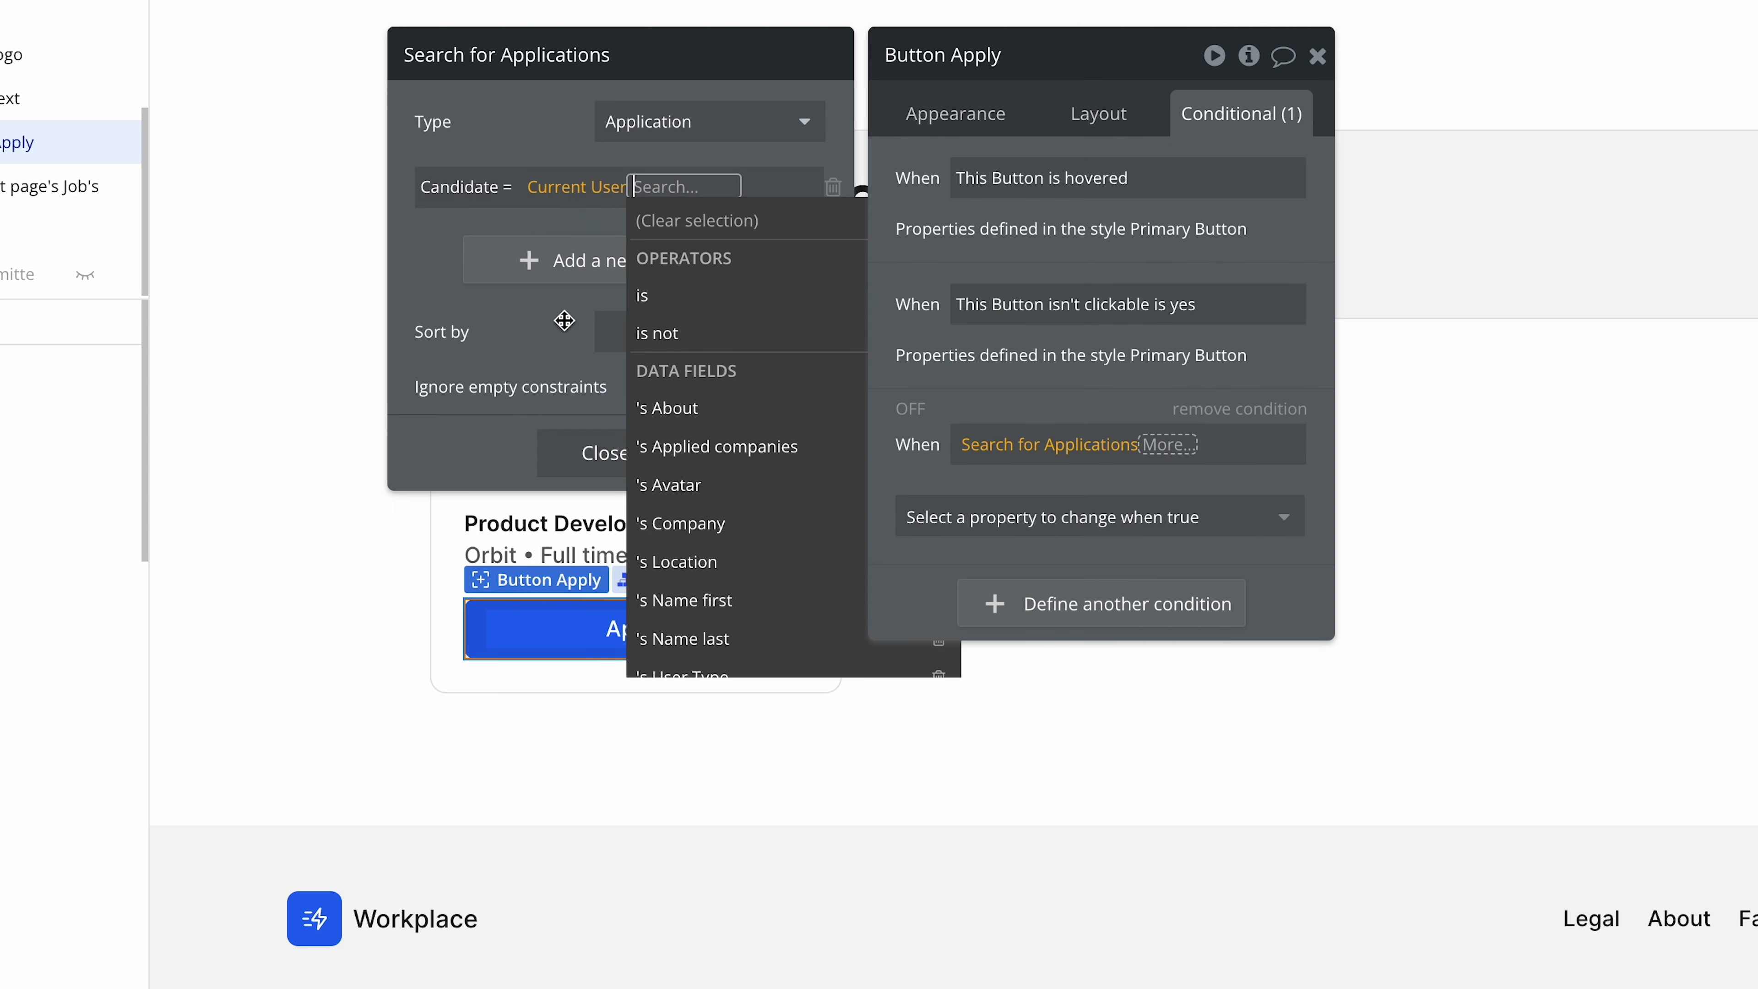
# Add a second constraint to the application search so that Job = Current page's Job.
pyautogui.click(524, 277)
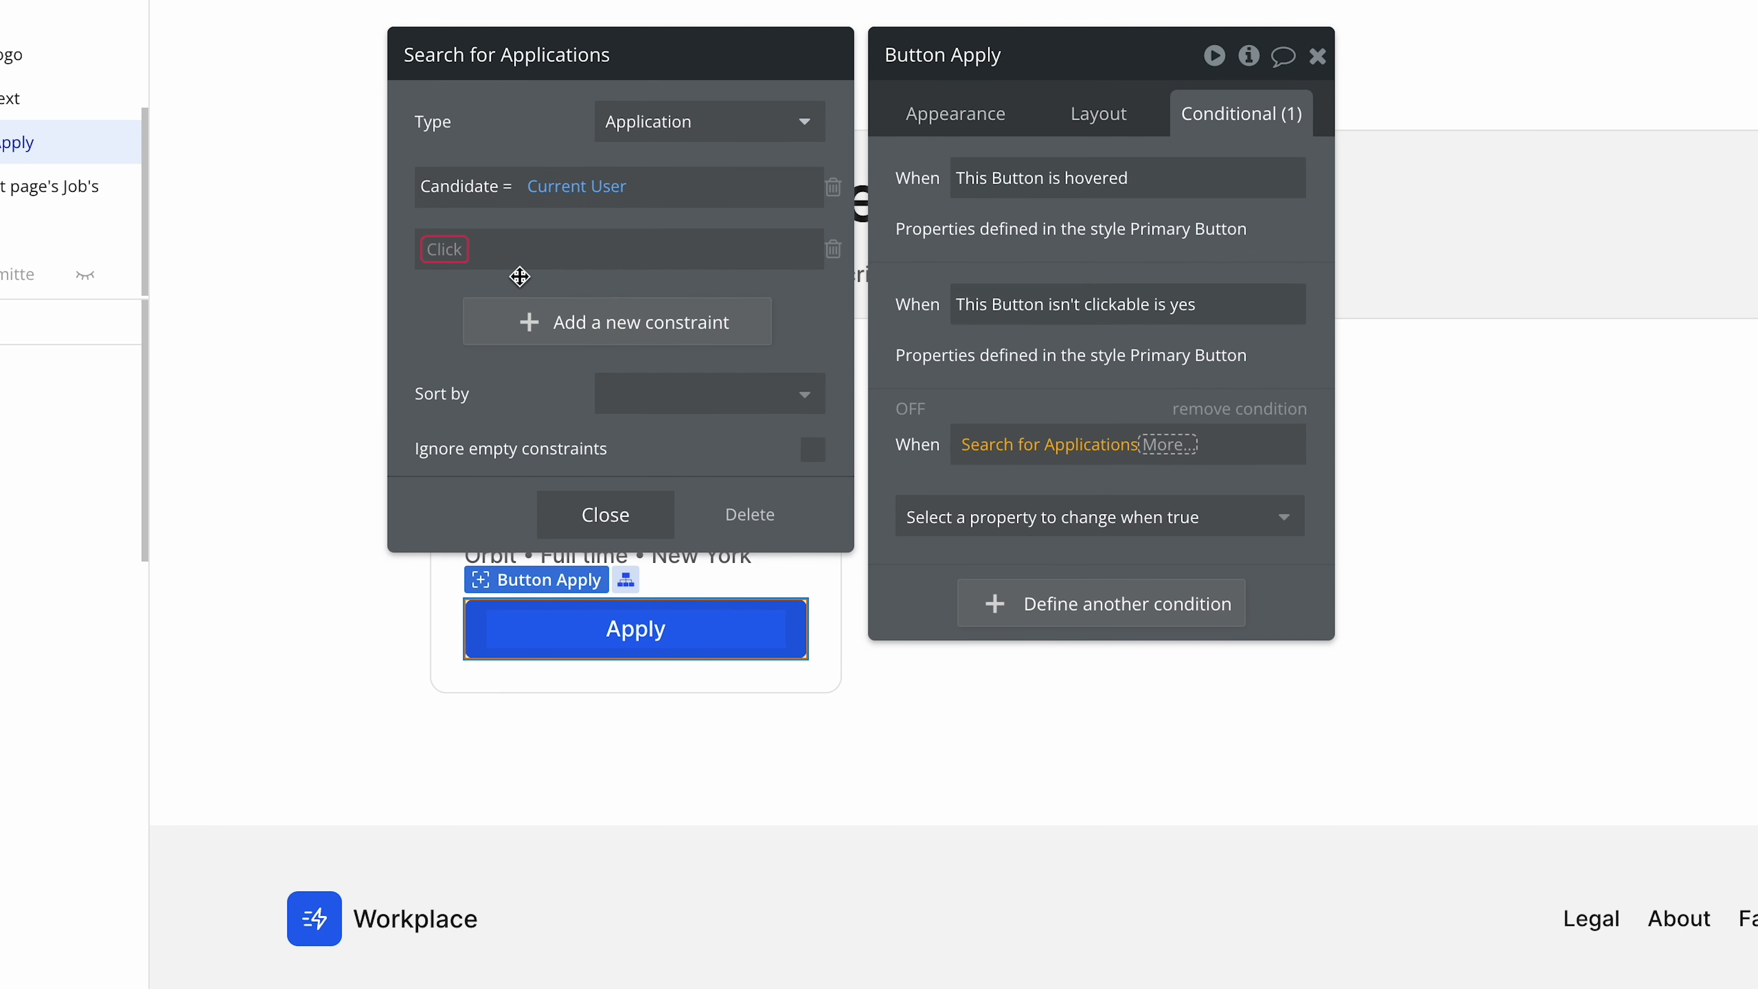
pyautogui.click(432, 248)
pyautogui.click(505, 490)
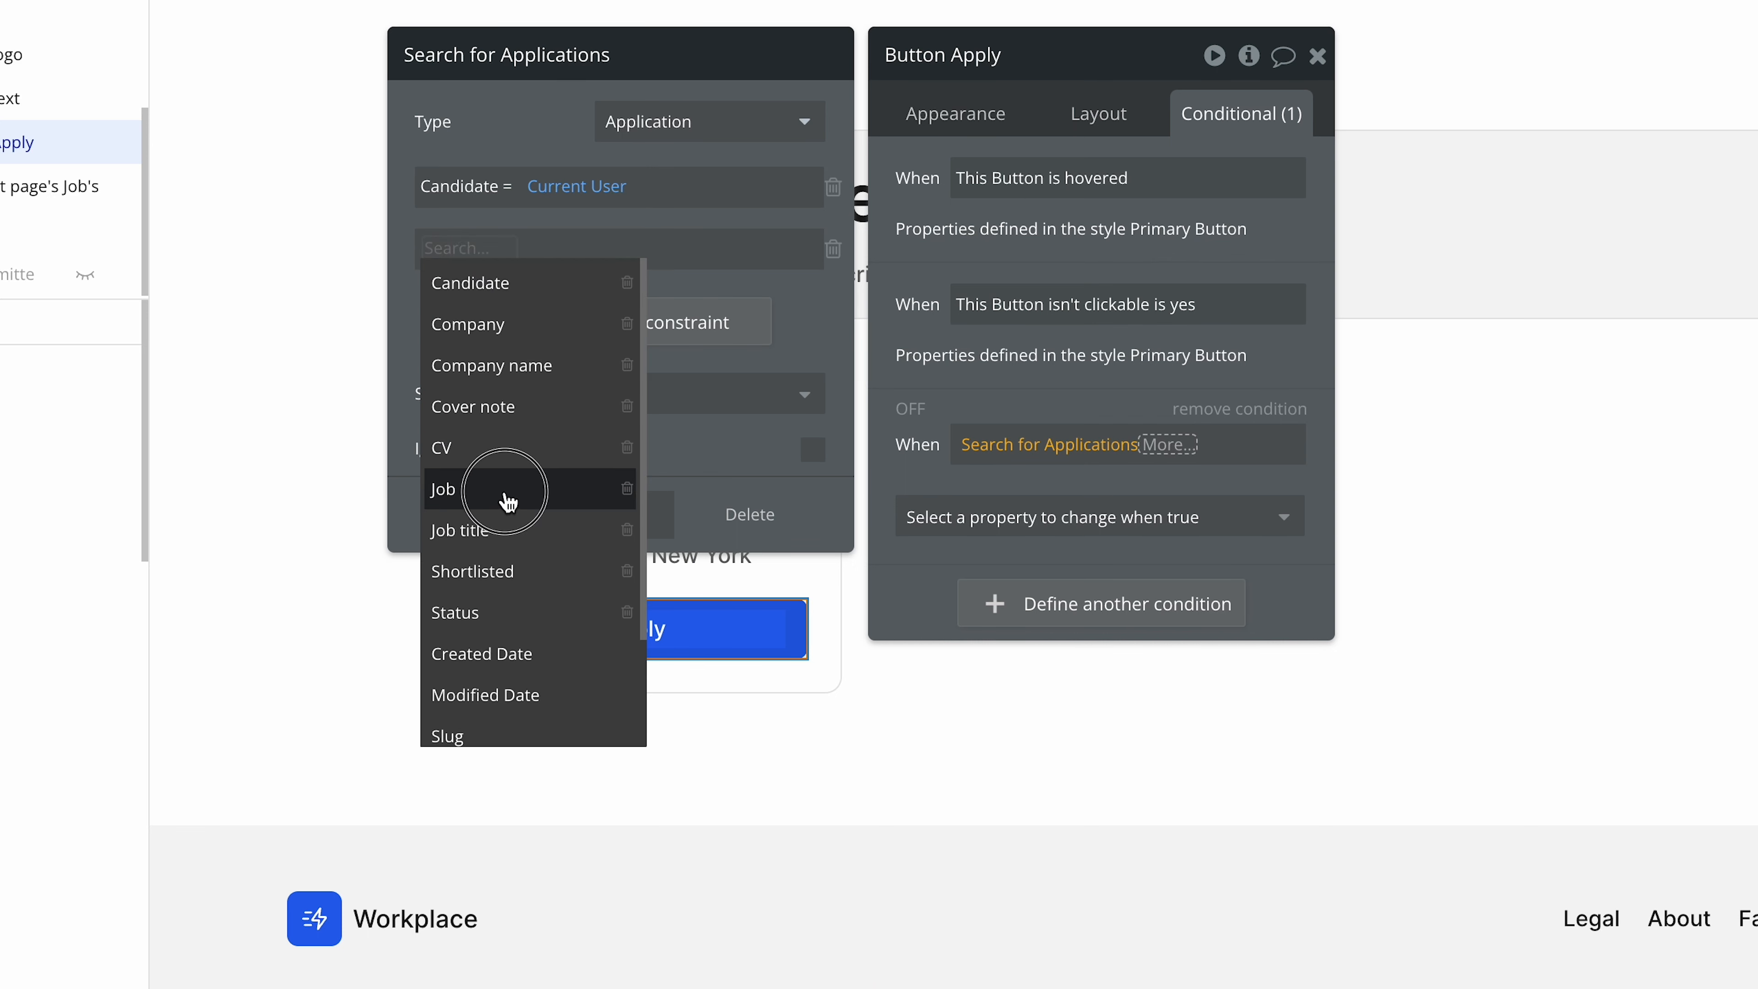
pyautogui.click(478, 248)
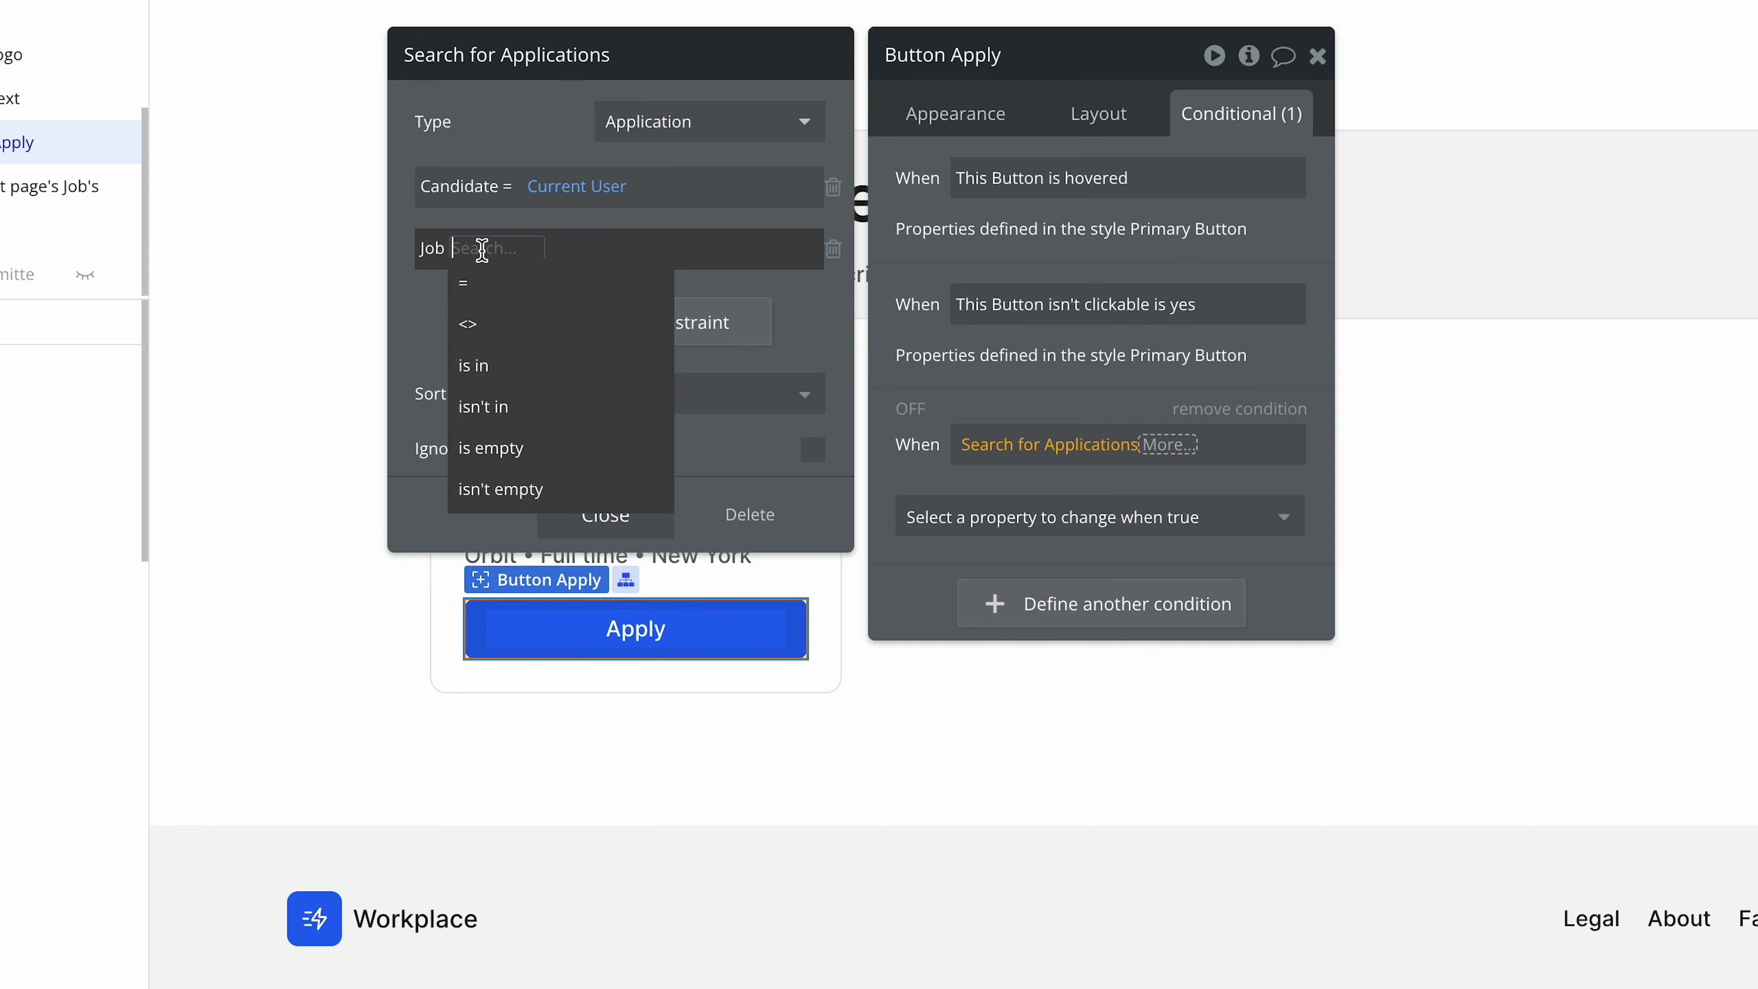
pyautogui.click(487, 280)
pyautogui.click(495, 248)
pyautogui.click(618, 433)
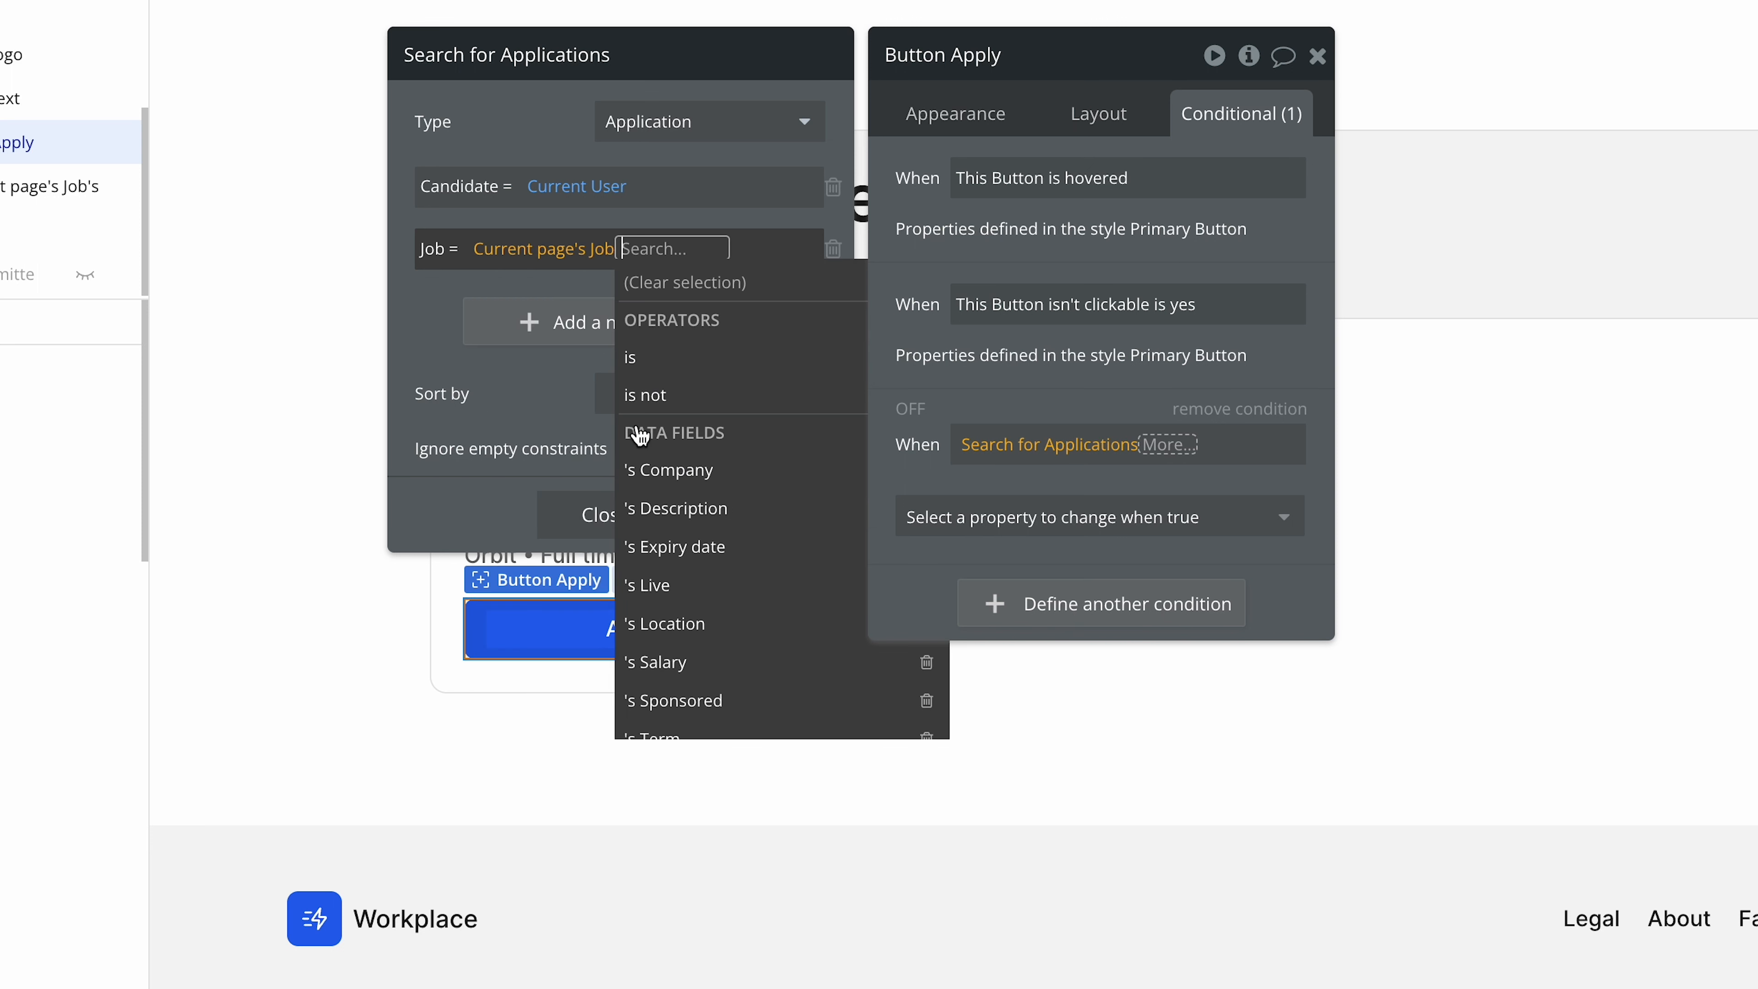
pyautogui.click(448, 363)
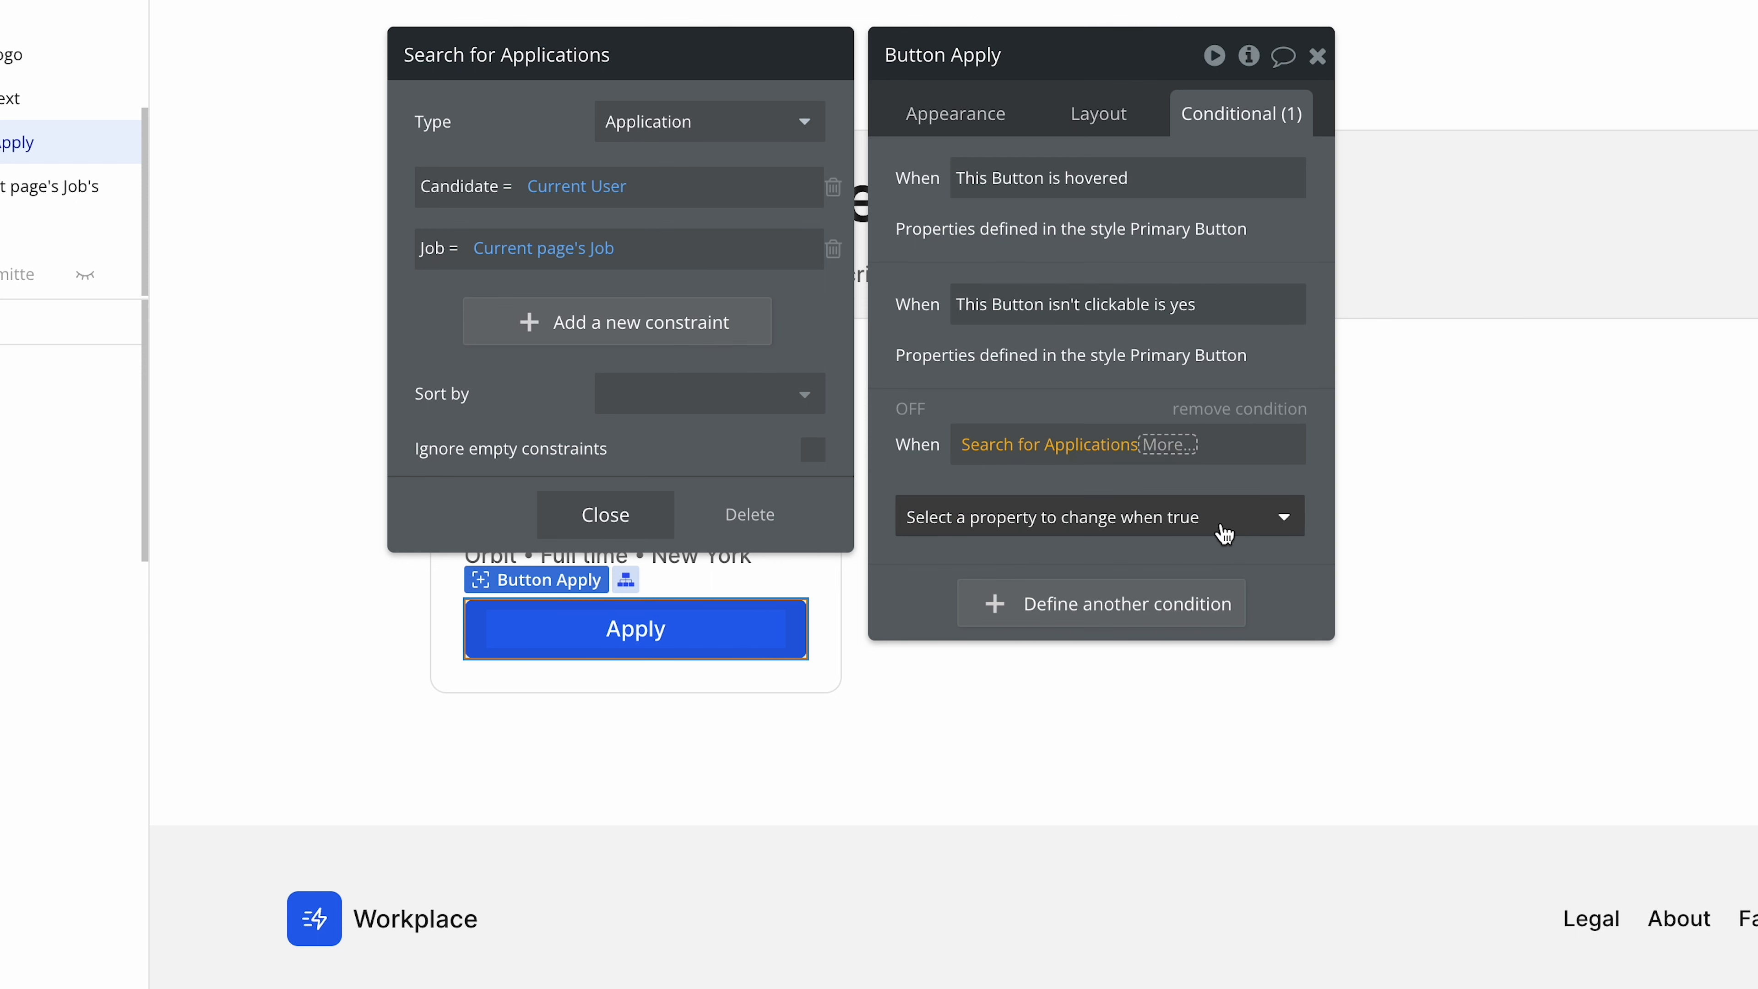
# Complete the Apply button's condition so it applies when the application search's count > 0.
pyautogui.click(1175, 457)
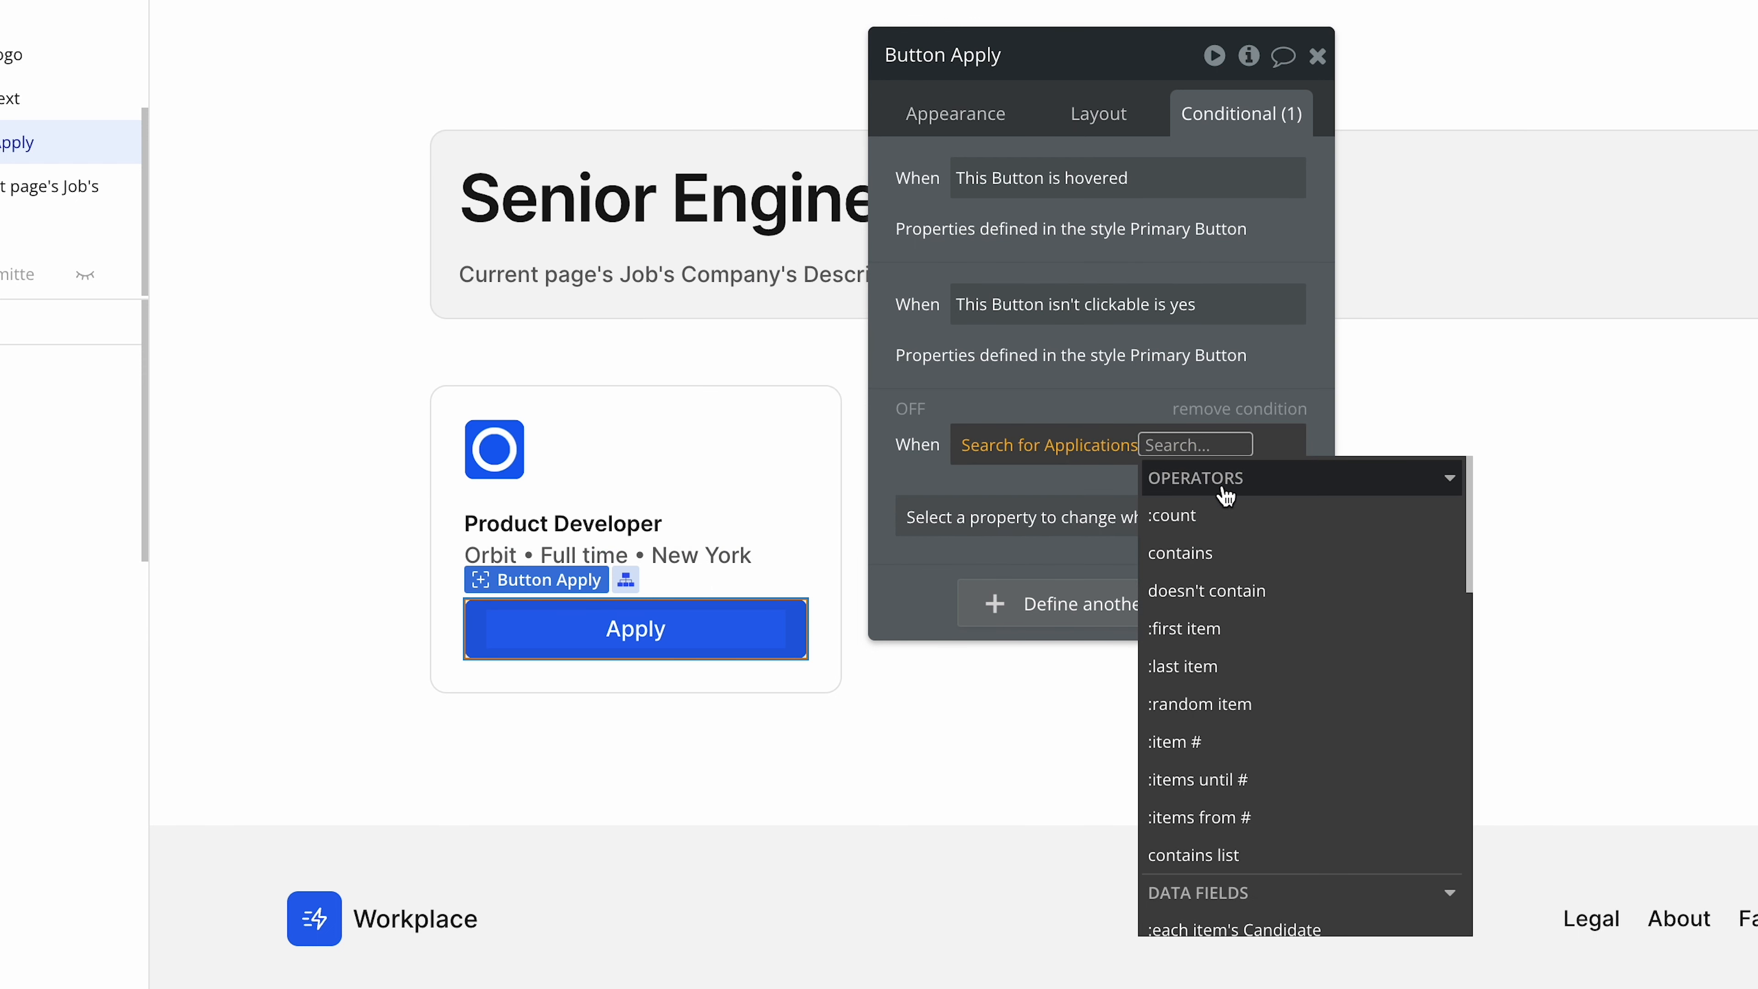
pyautogui.click(1226, 526)
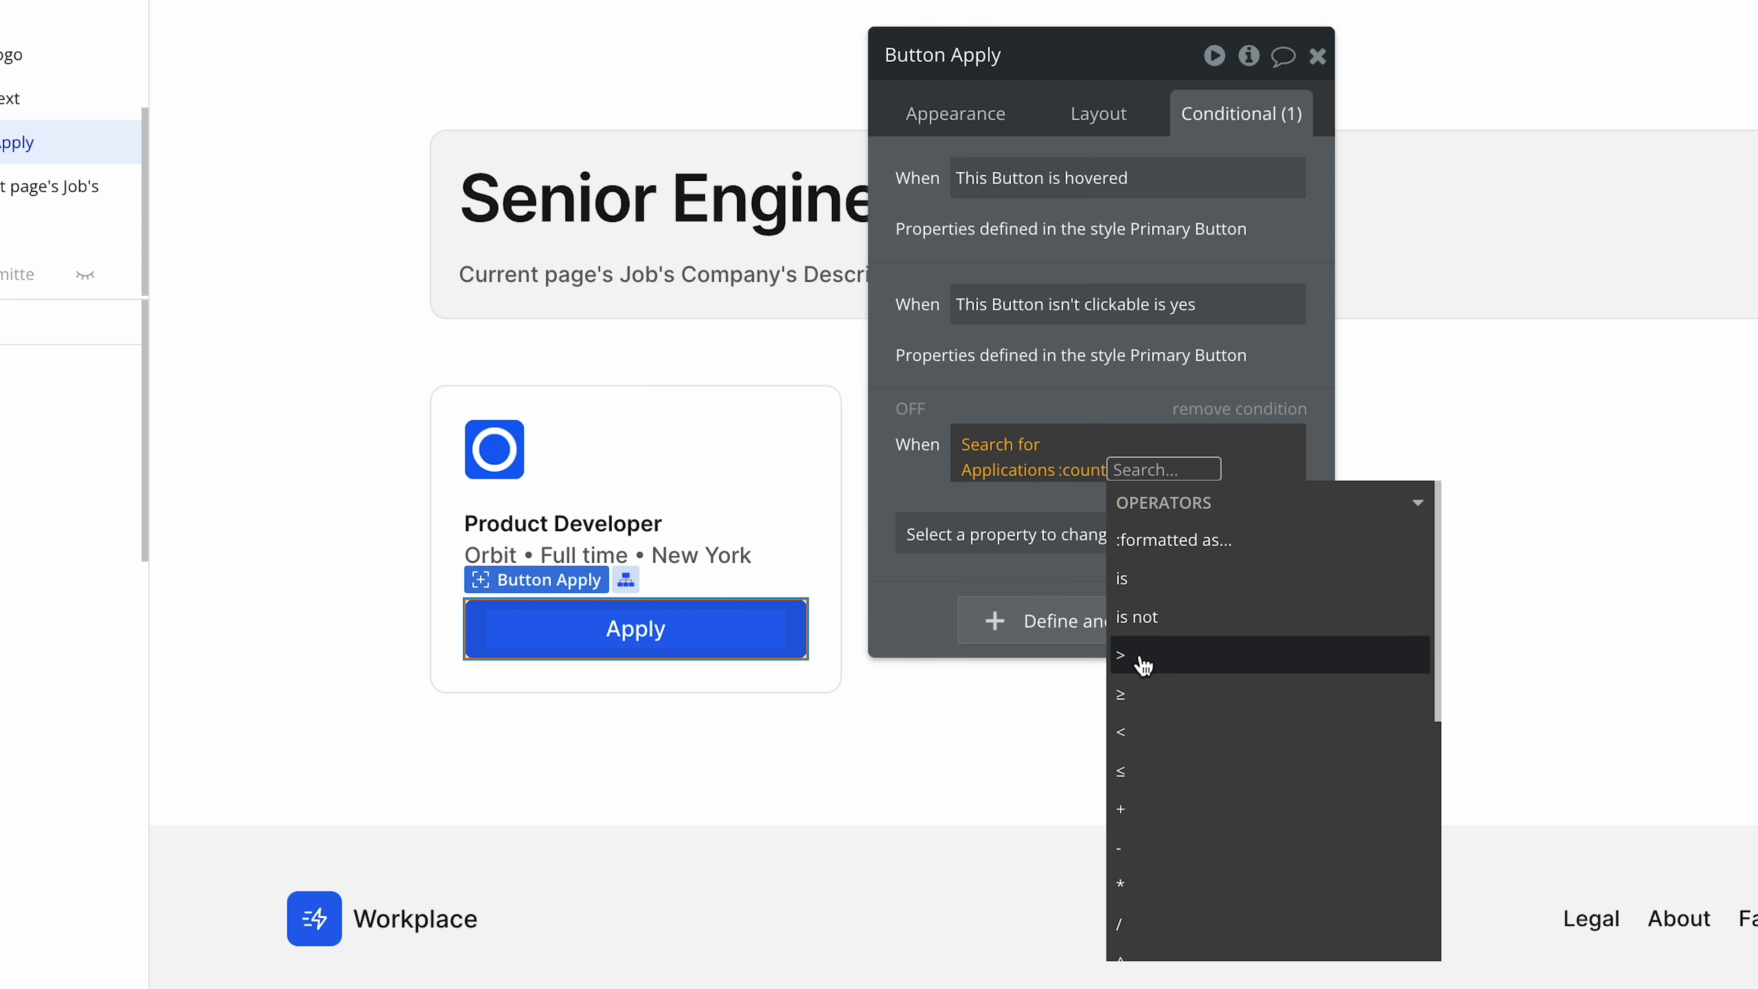
pyautogui.click(1142, 663)
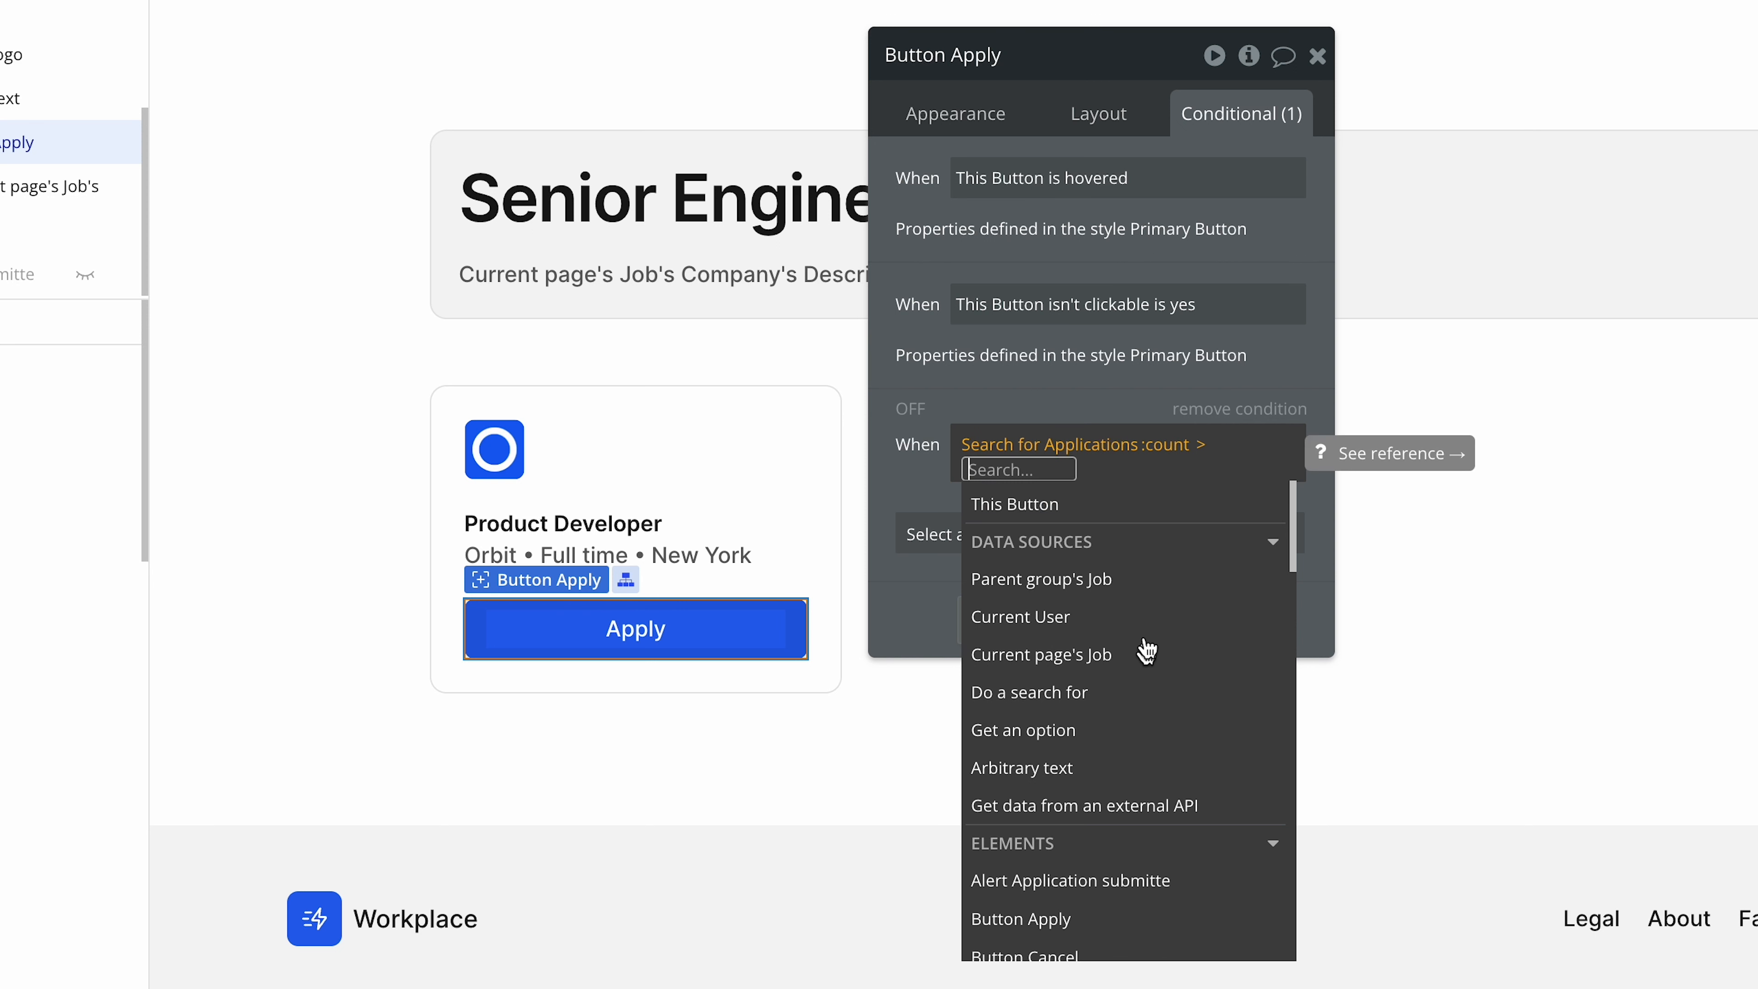
pyautogui.write('0')
pyautogui.press('Return')
pyautogui.click(925, 484)
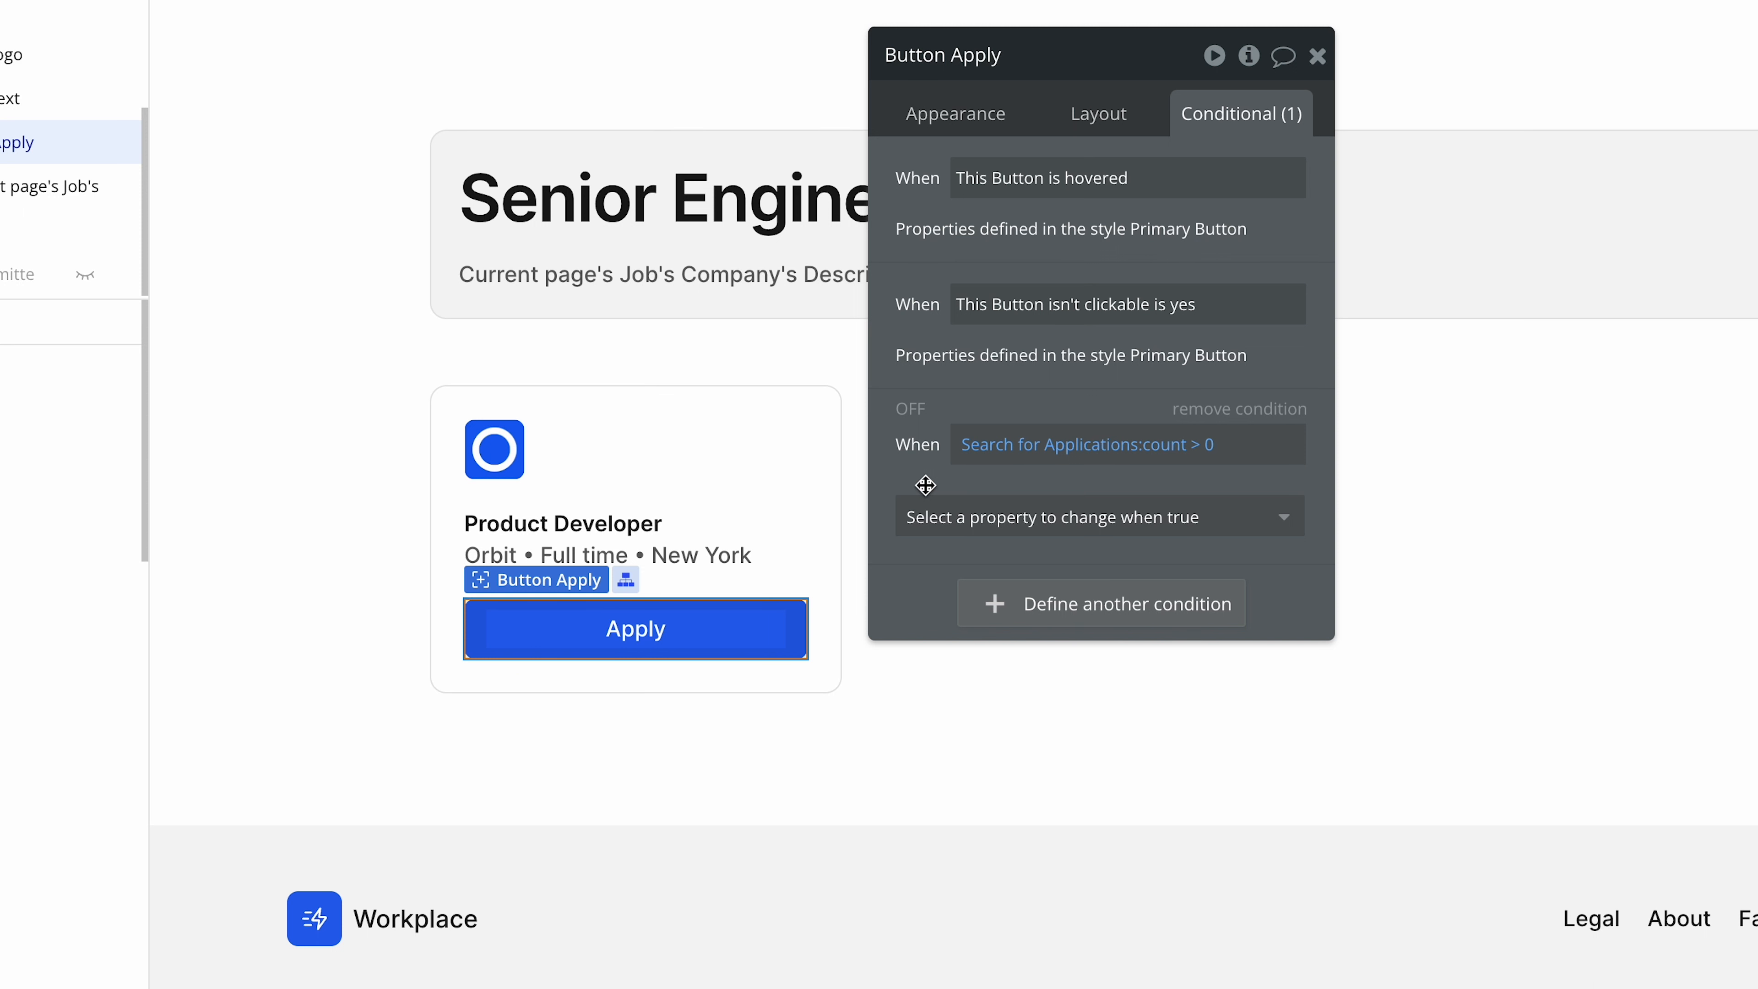
# Make the Apply button's text read "Already applied" when the application search condition is true.
pyautogui.click(1011, 520)
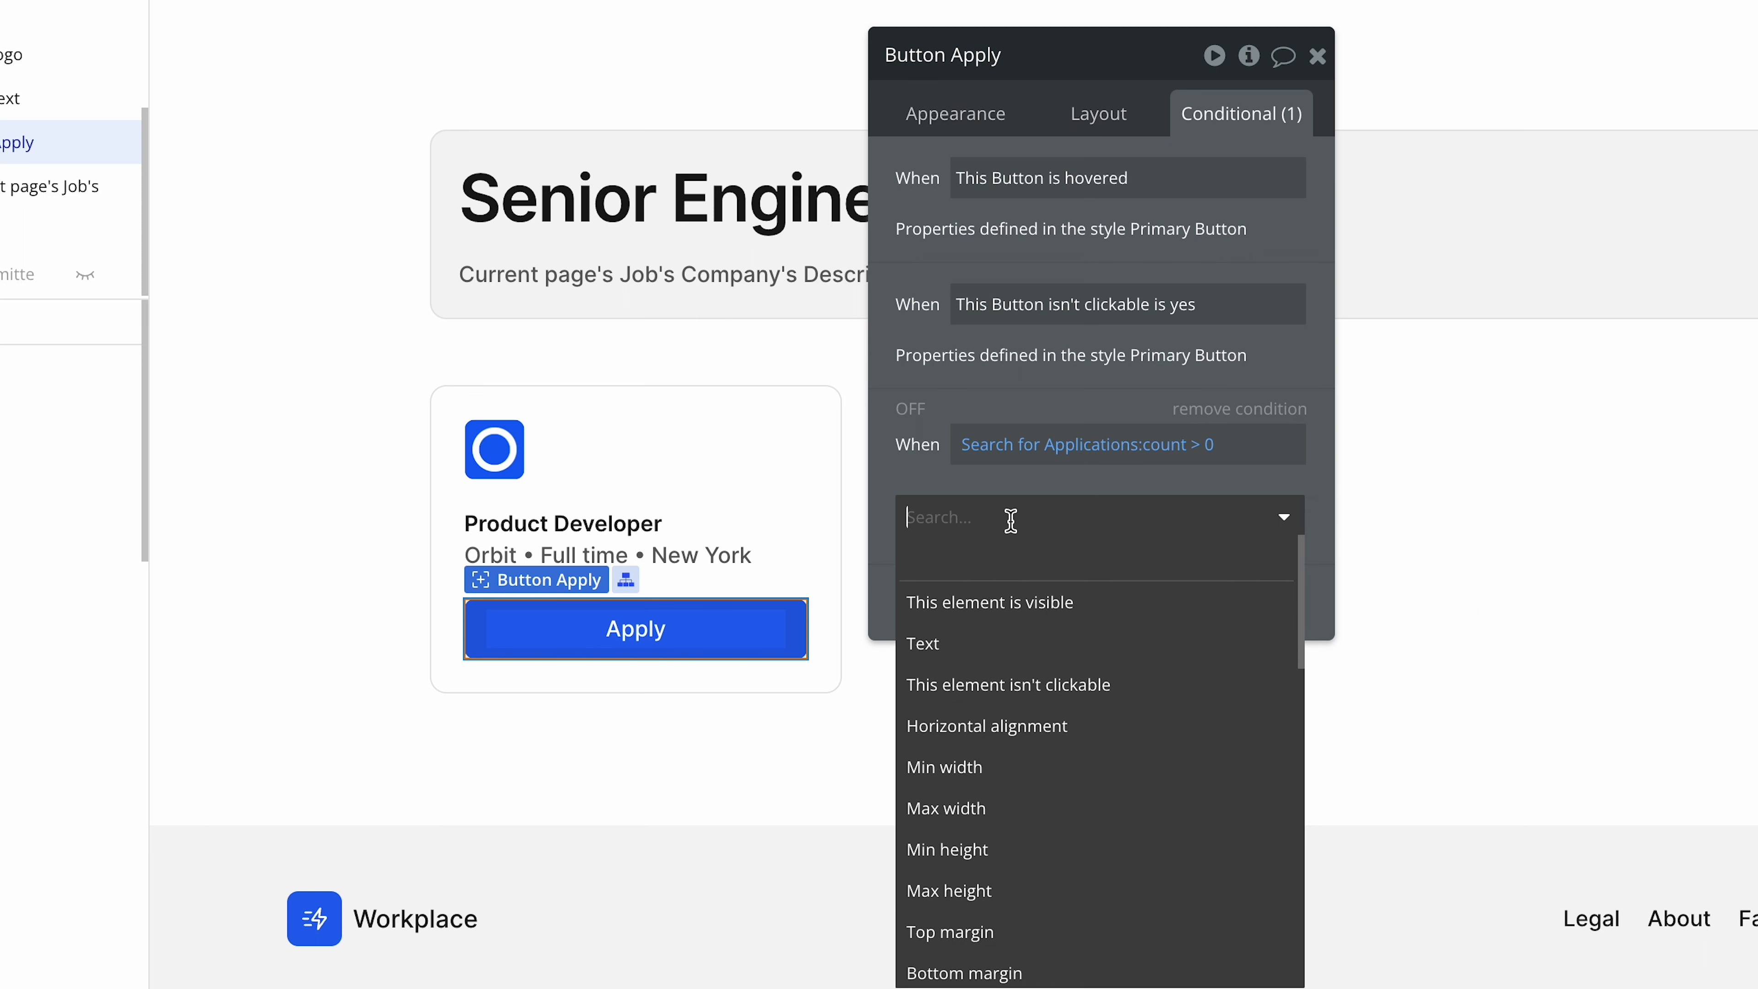
pyautogui.click(1083, 643)
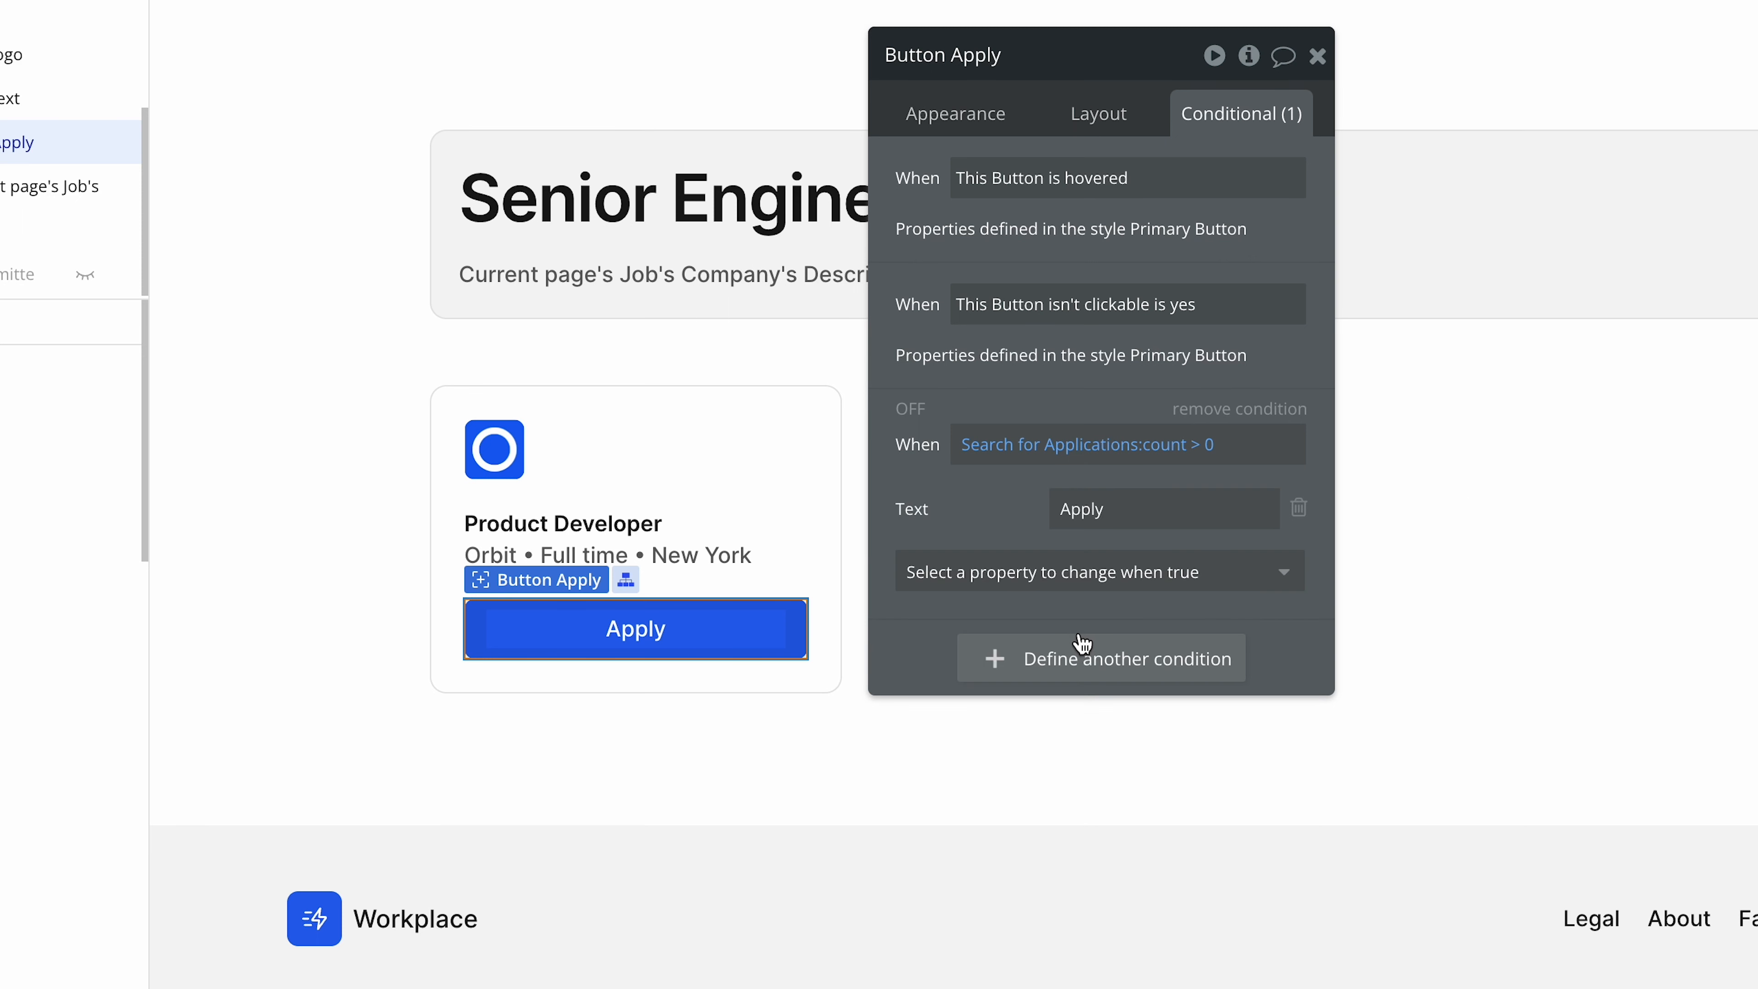
pyautogui.click(1128, 513)
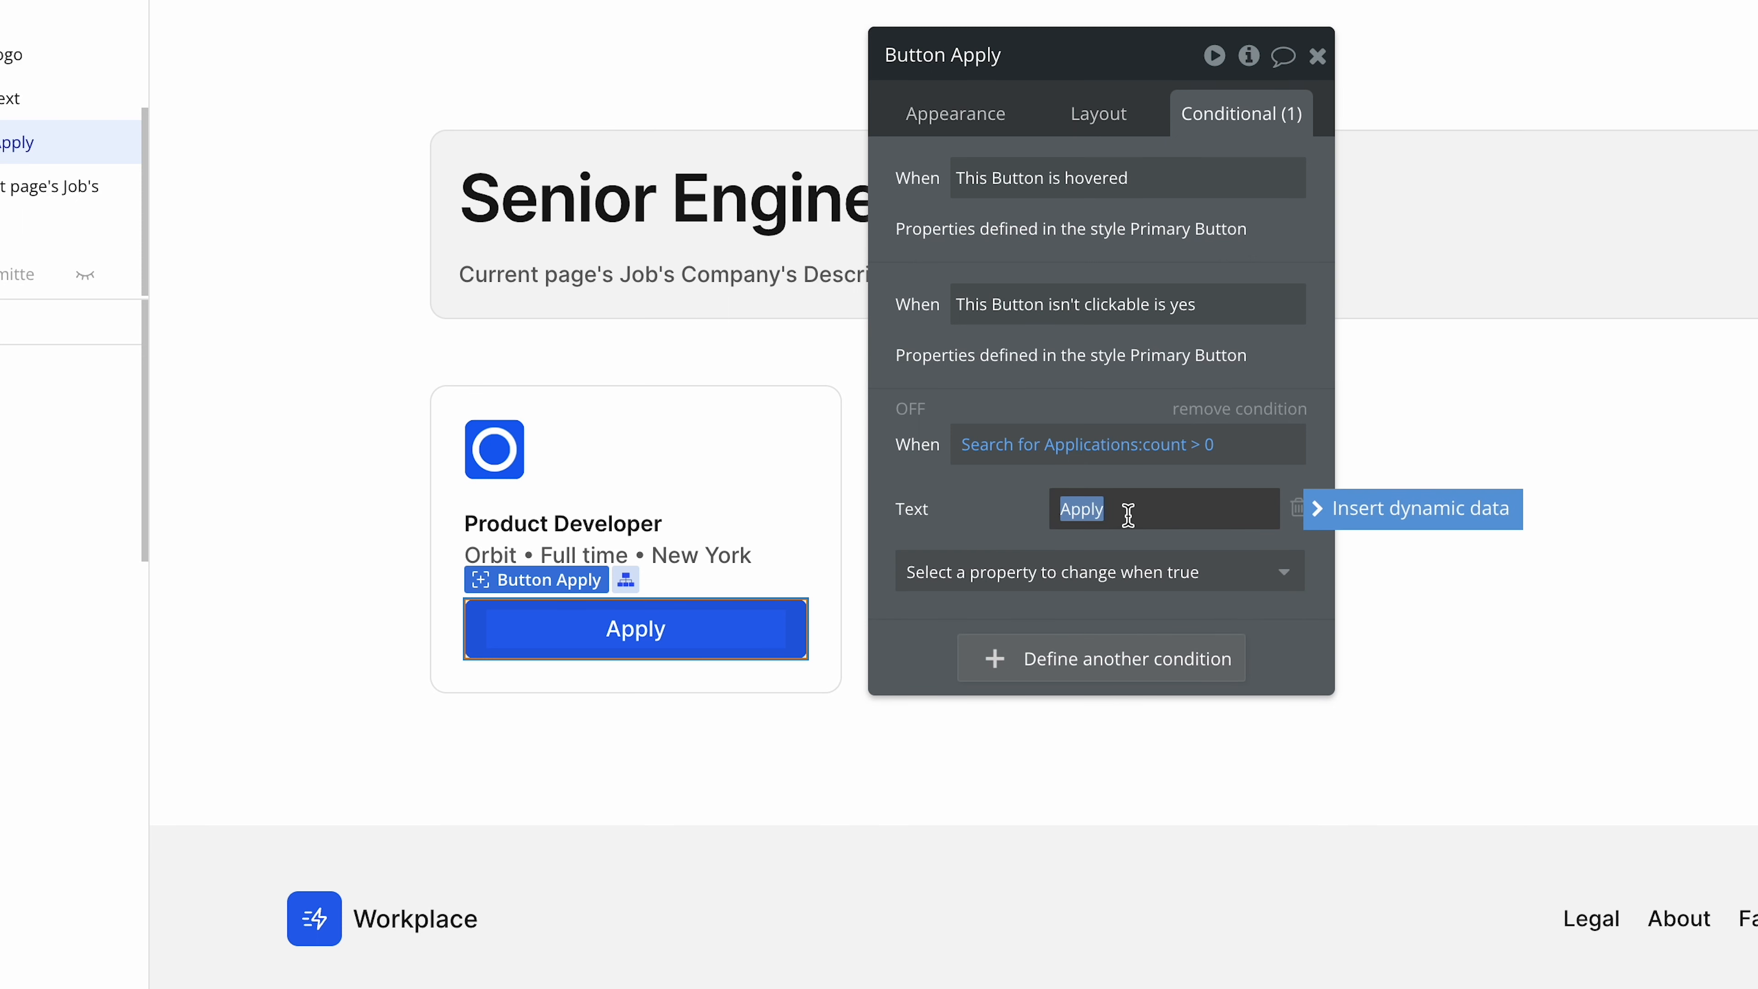
pyautogui.write('Already applied')
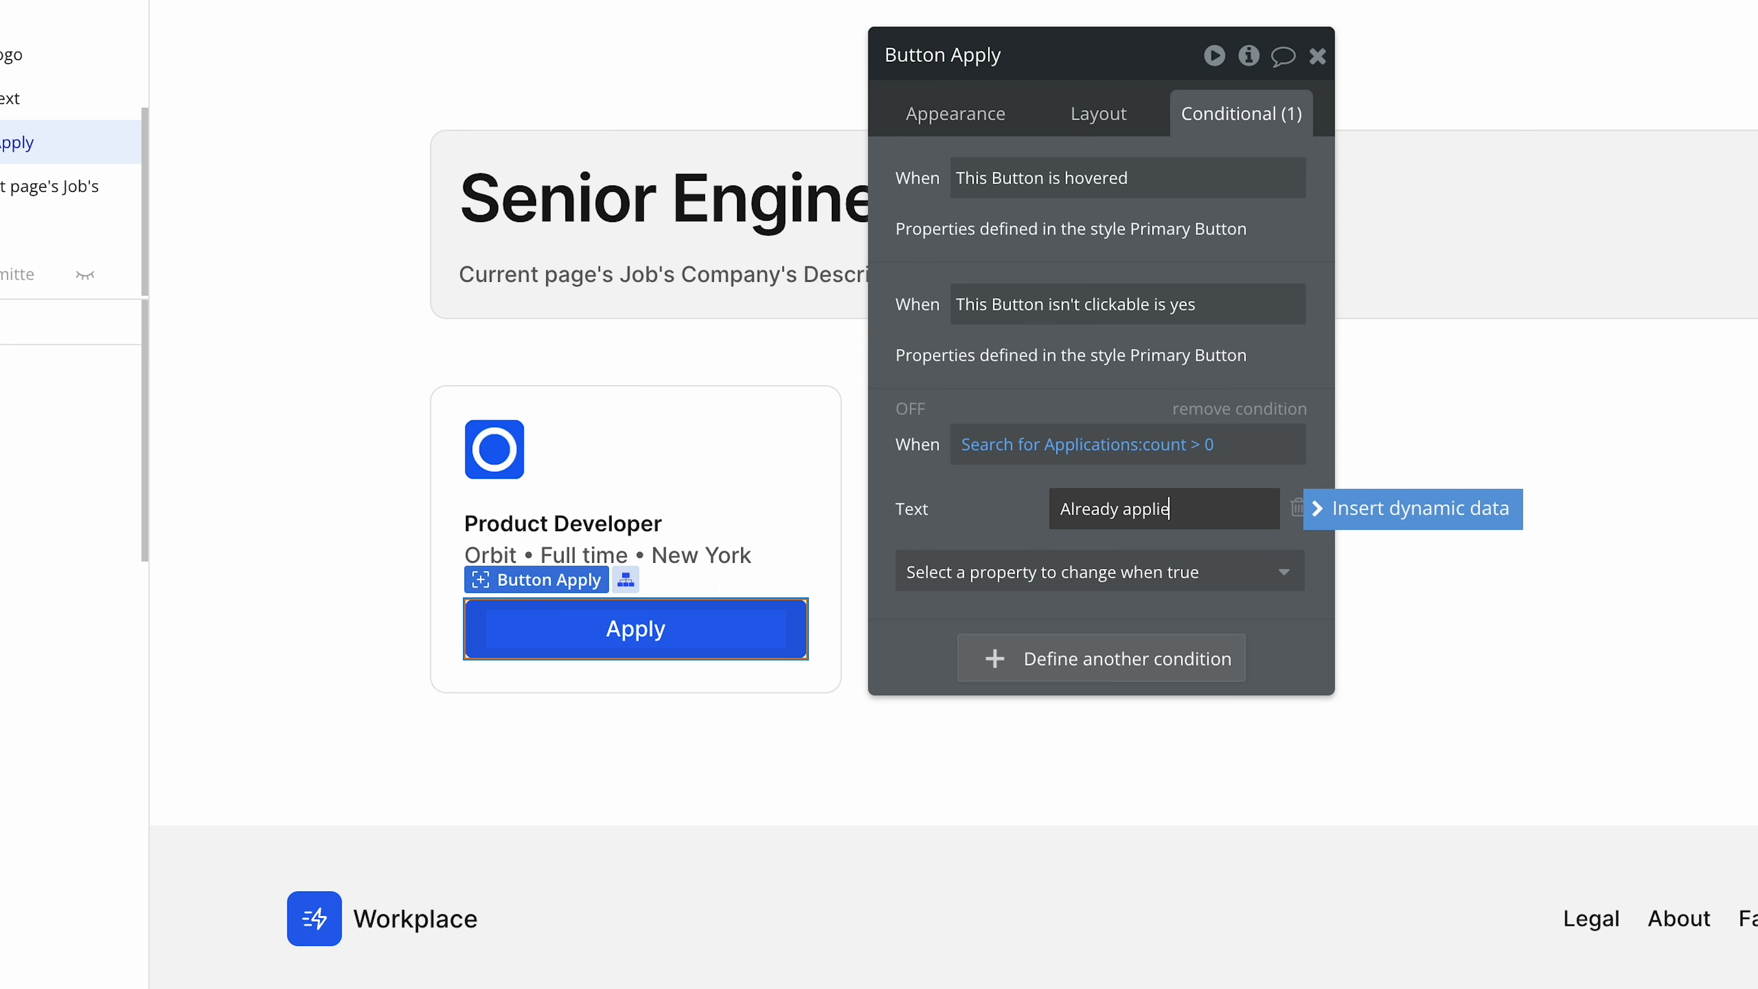
# Make the Apply button not clickable under the same application search condition.
pyautogui.click(1184, 584)
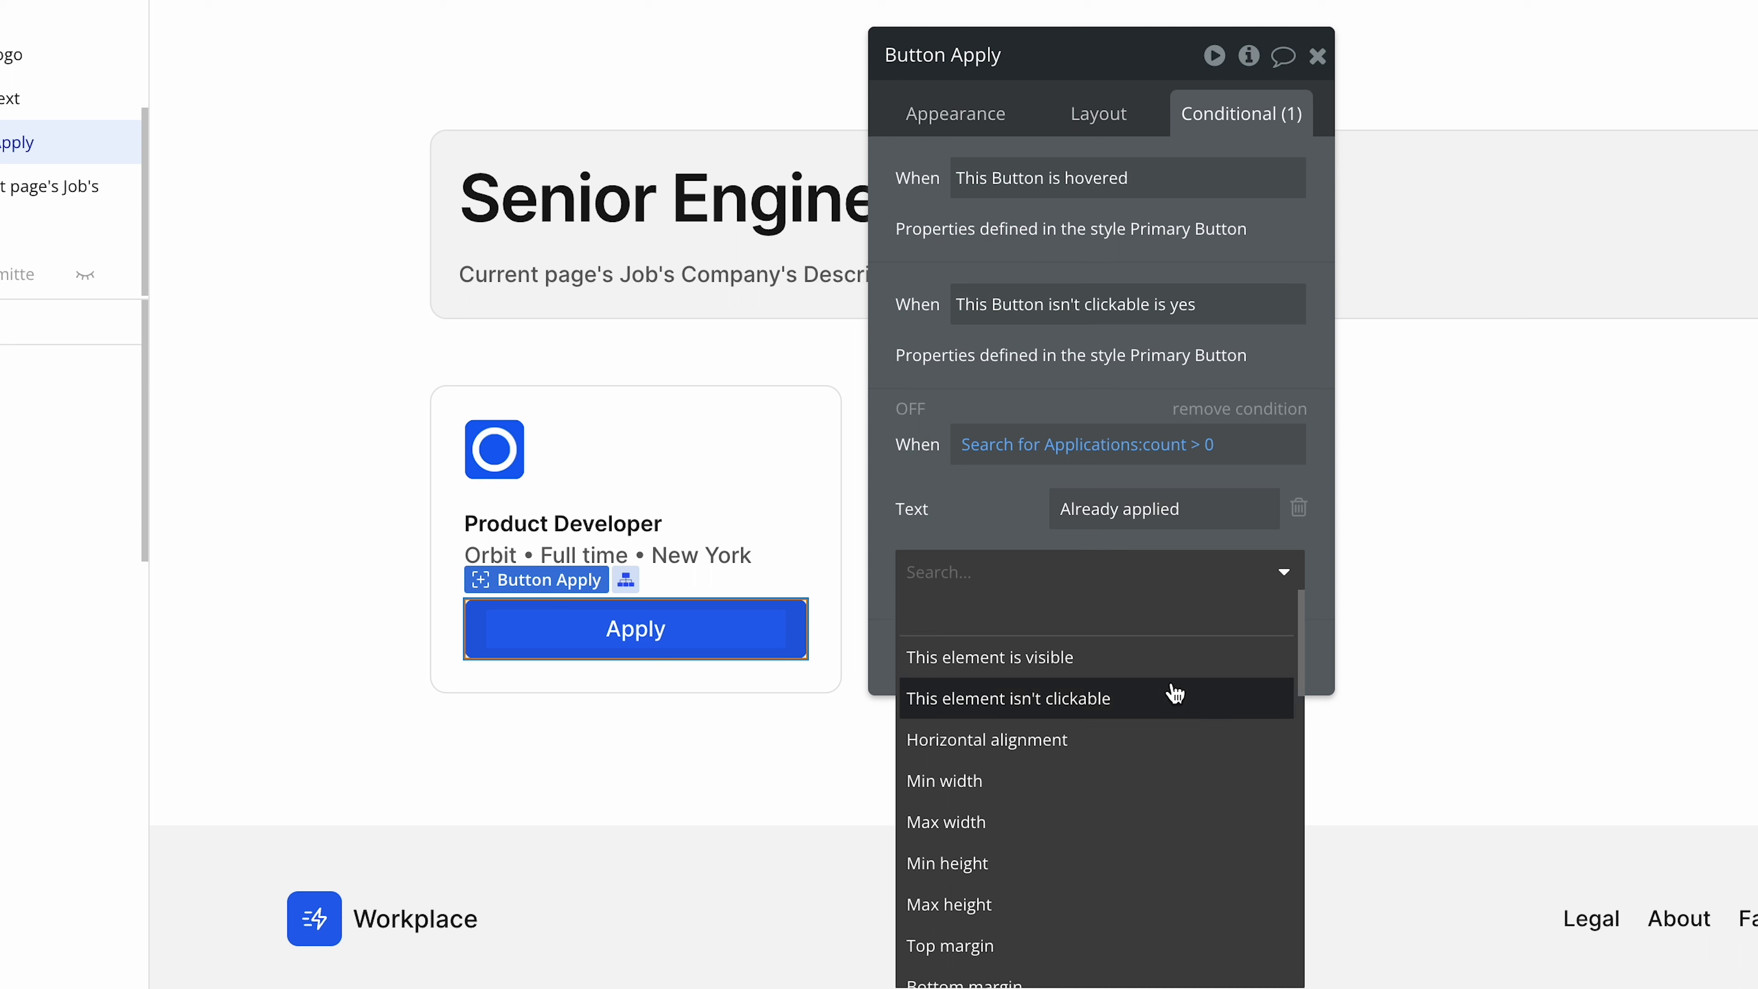
pyautogui.click(1170, 695)
pyautogui.click(1266, 565)
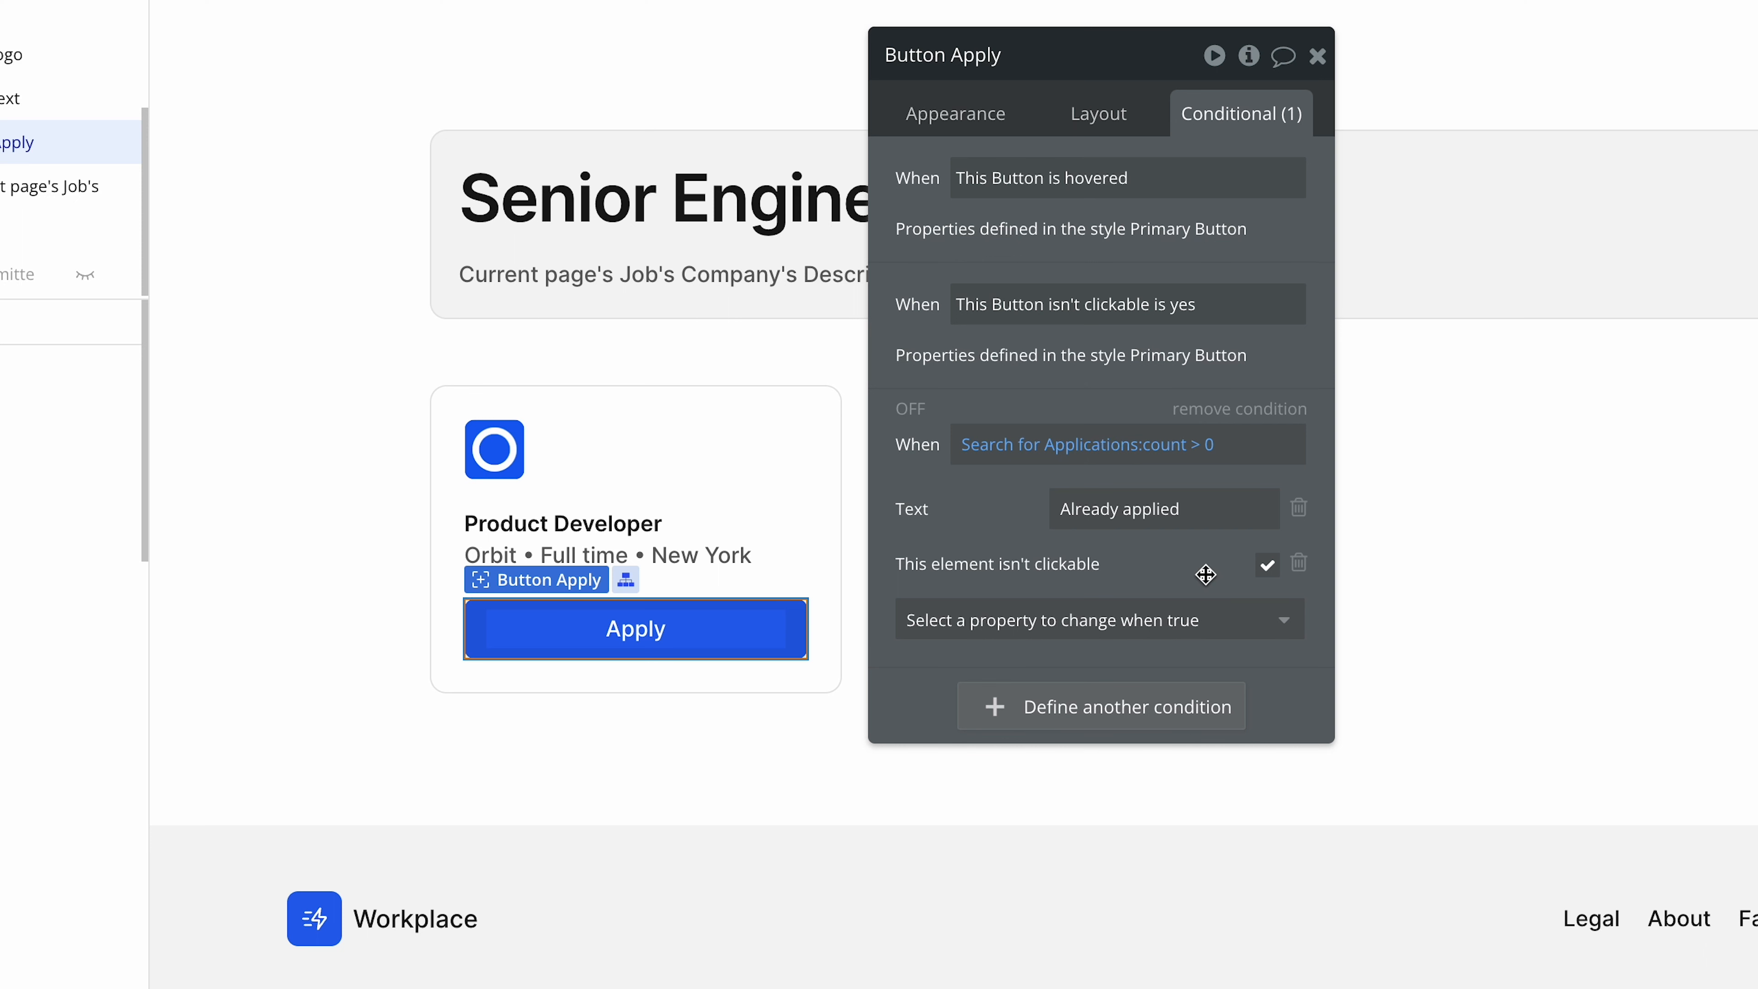
# Review the condition's application search constraints and reload the previewed Bubble UI Designer job page to check the Apply button.
pyautogui.click(1077, 447)
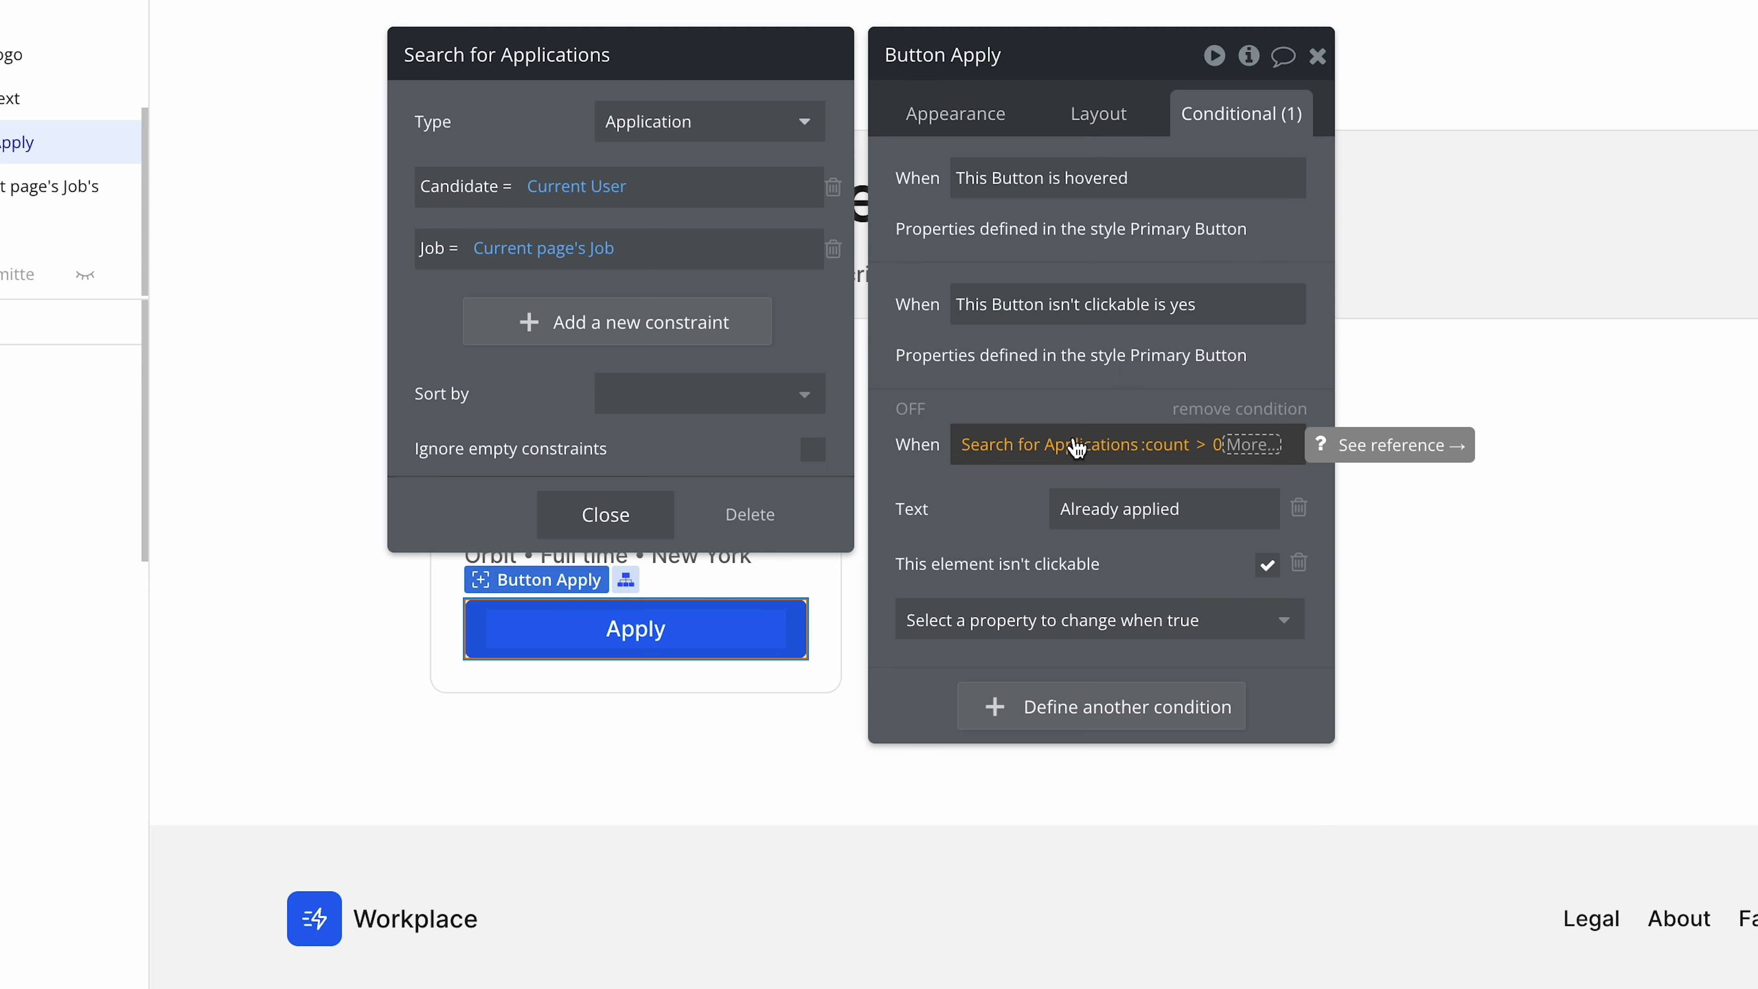
pyautogui.click(1010, 505)
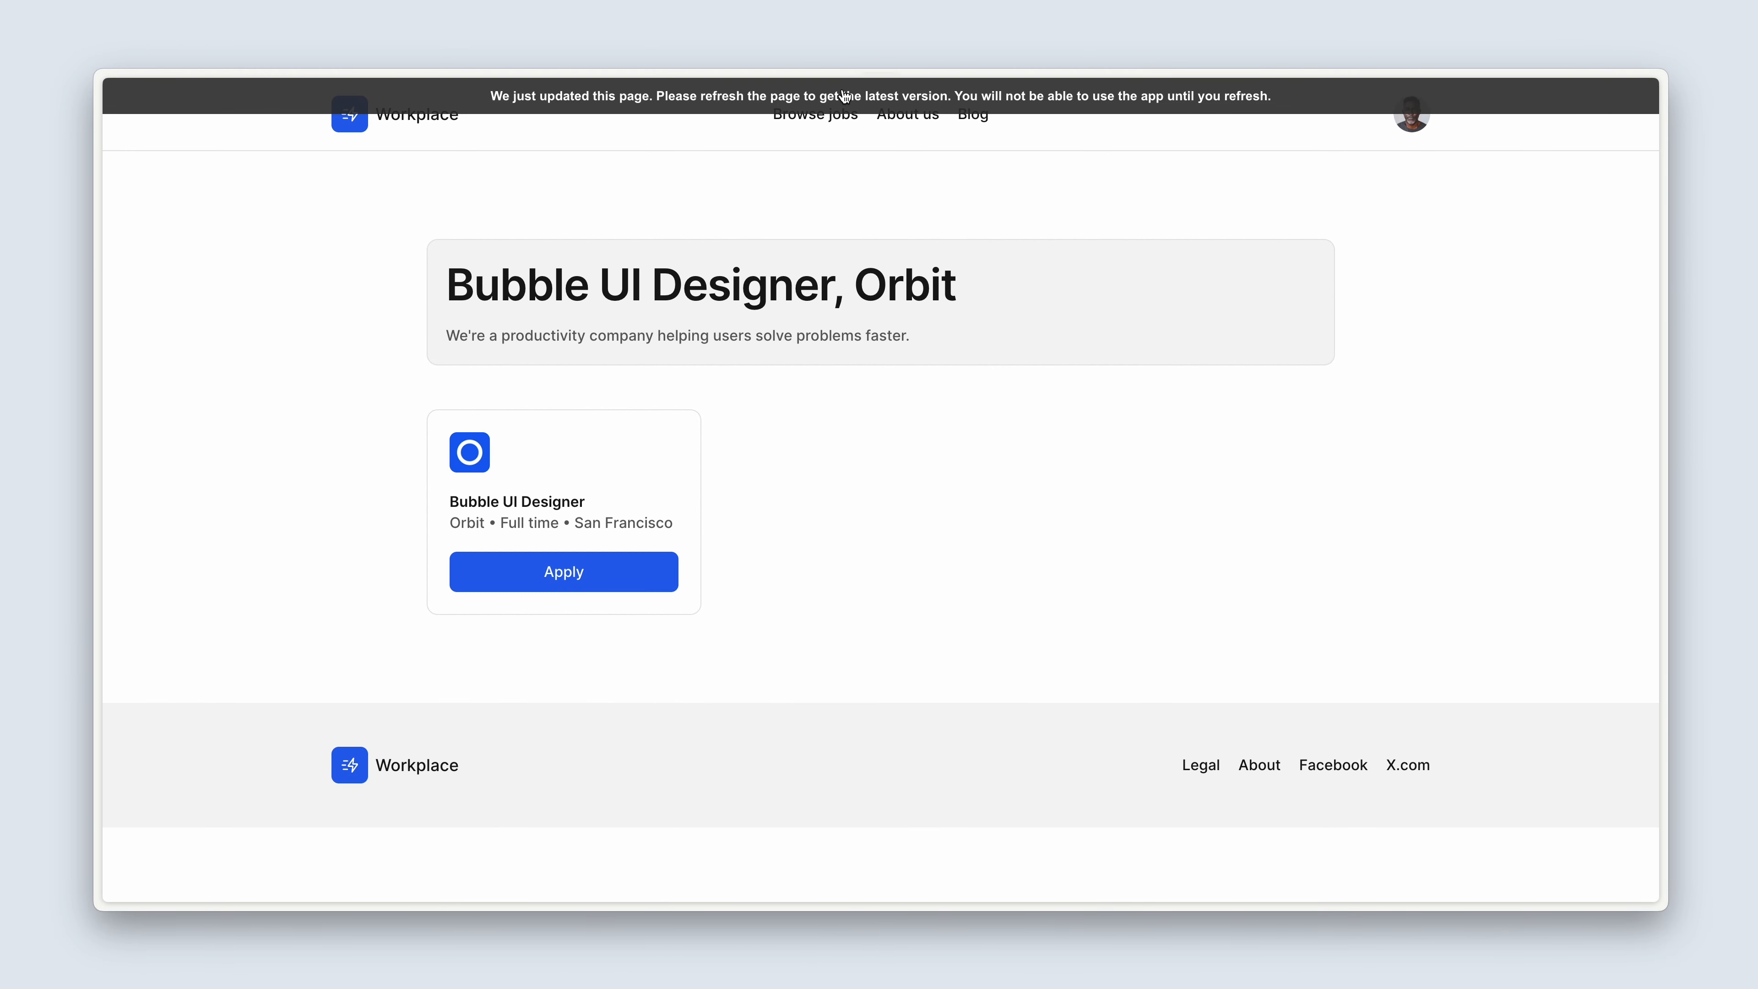
pyautogui.click(844, 97)
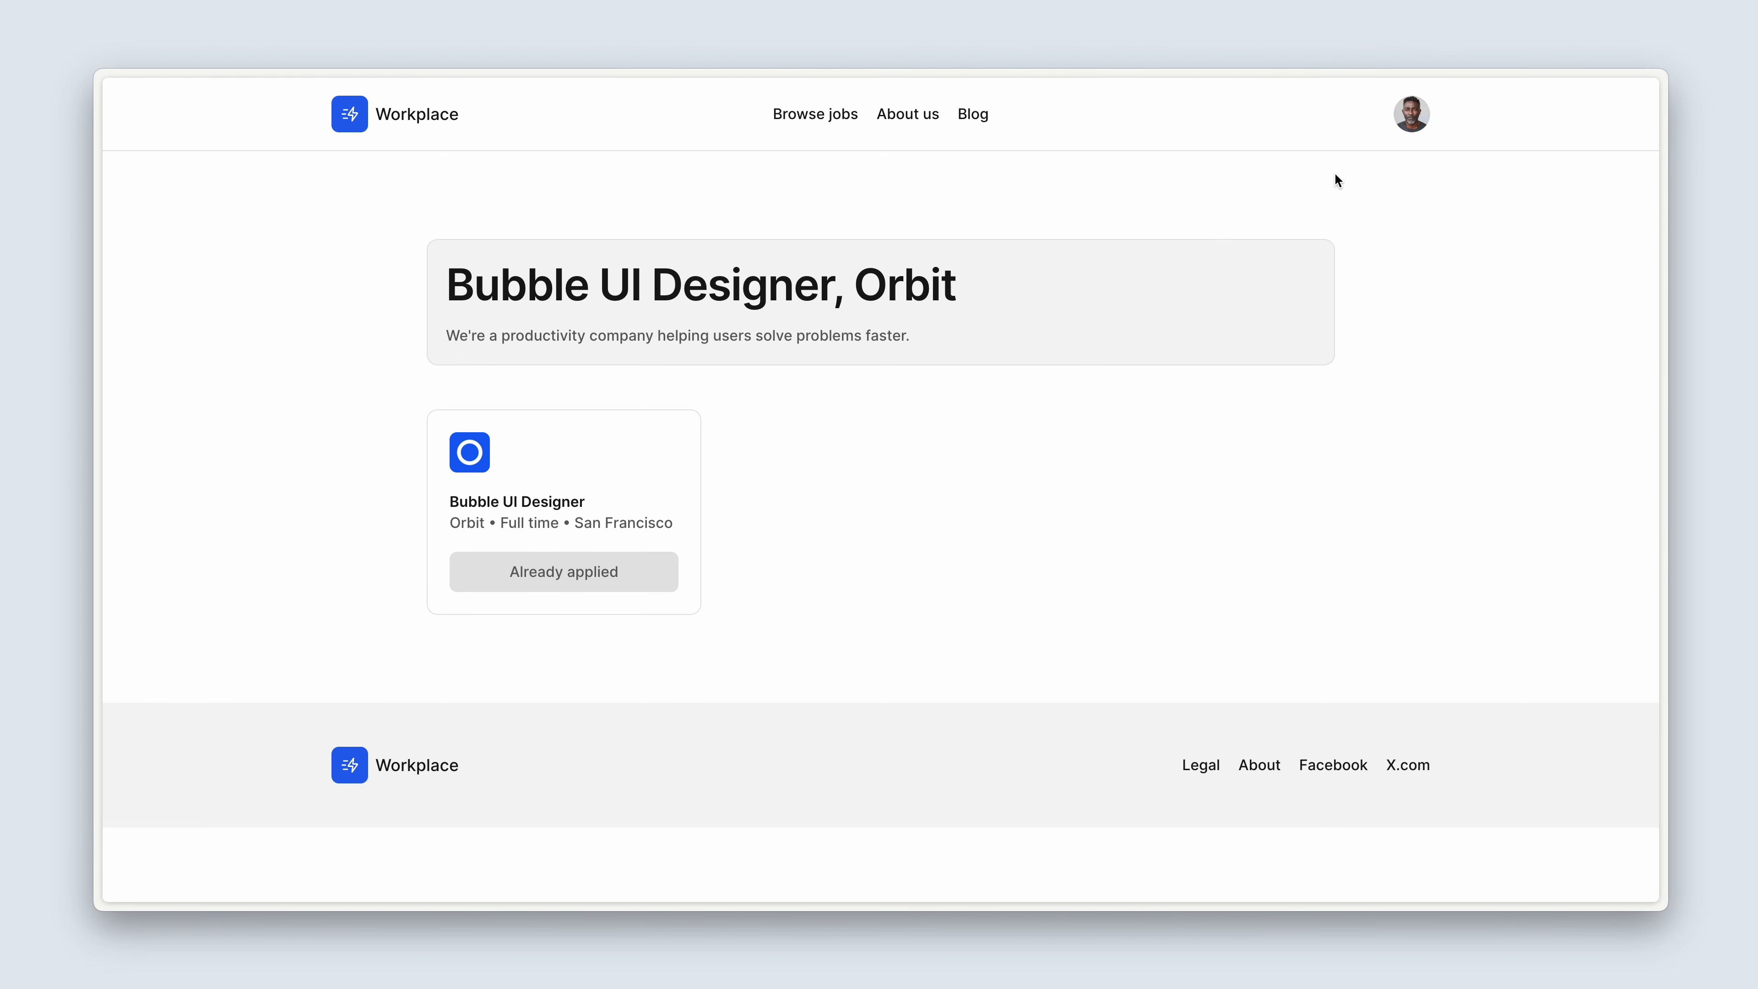
# View the candidate's submitted job applications in the Workplace dashboard.
pyautogui.click(1414, 128)
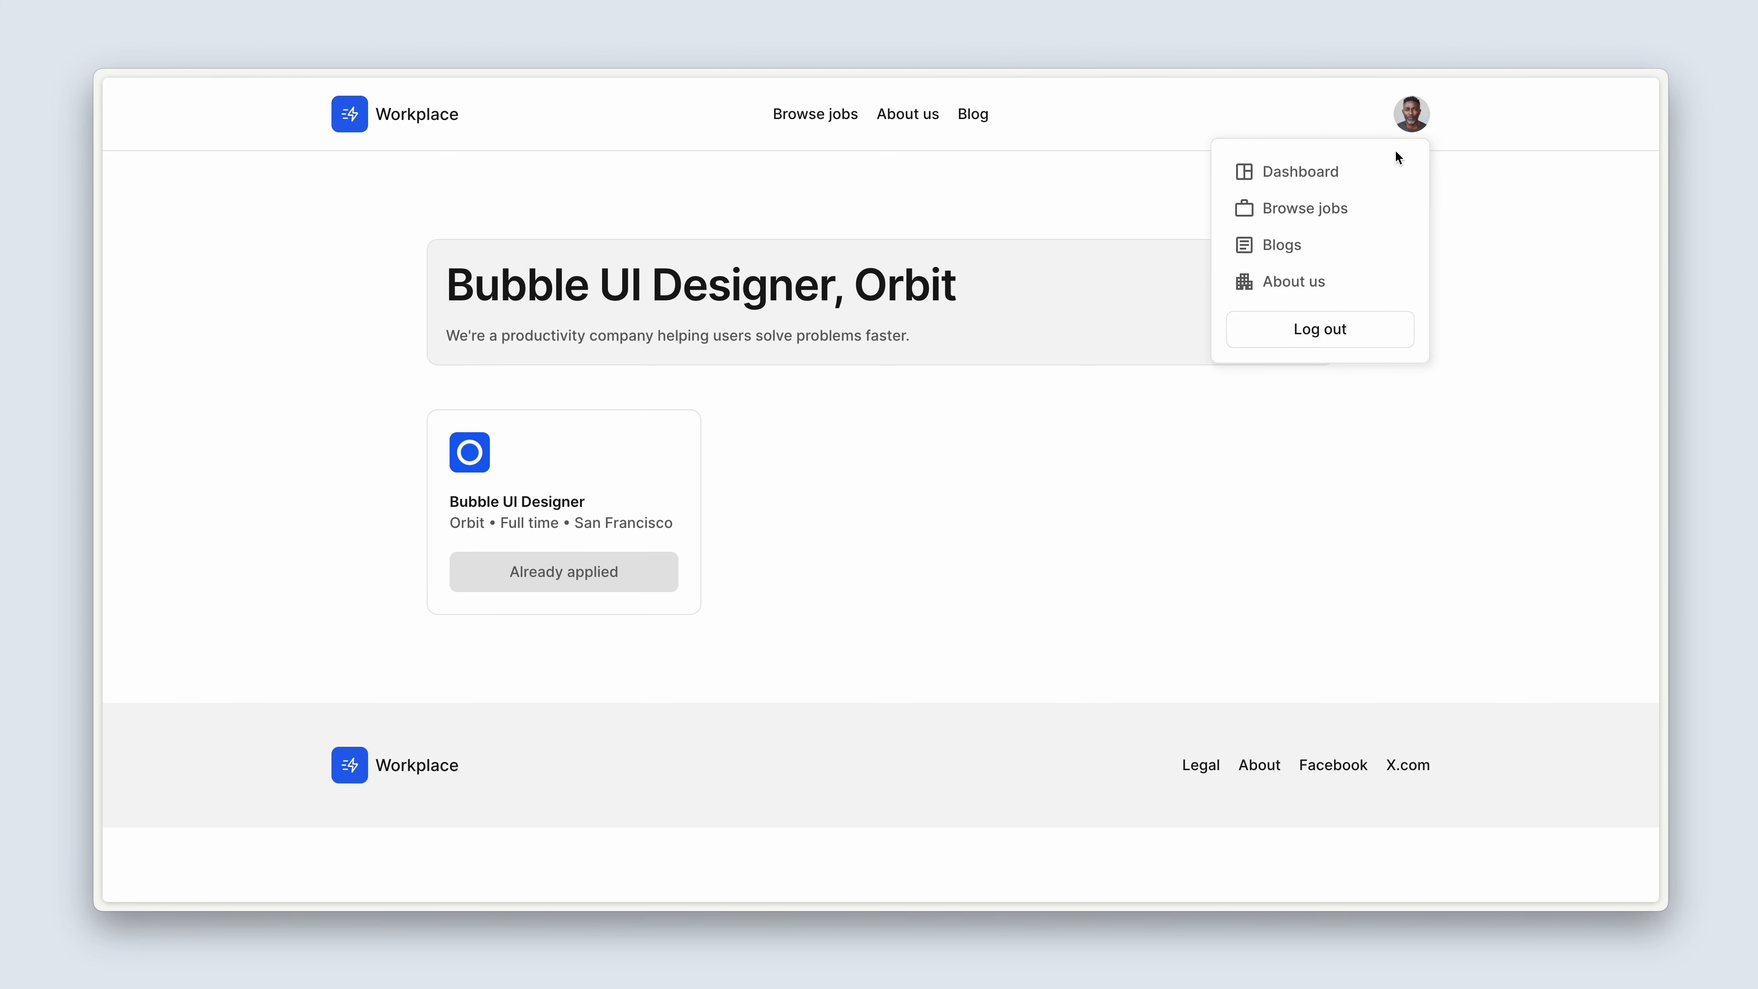
pyautogui.click(1385, 174)
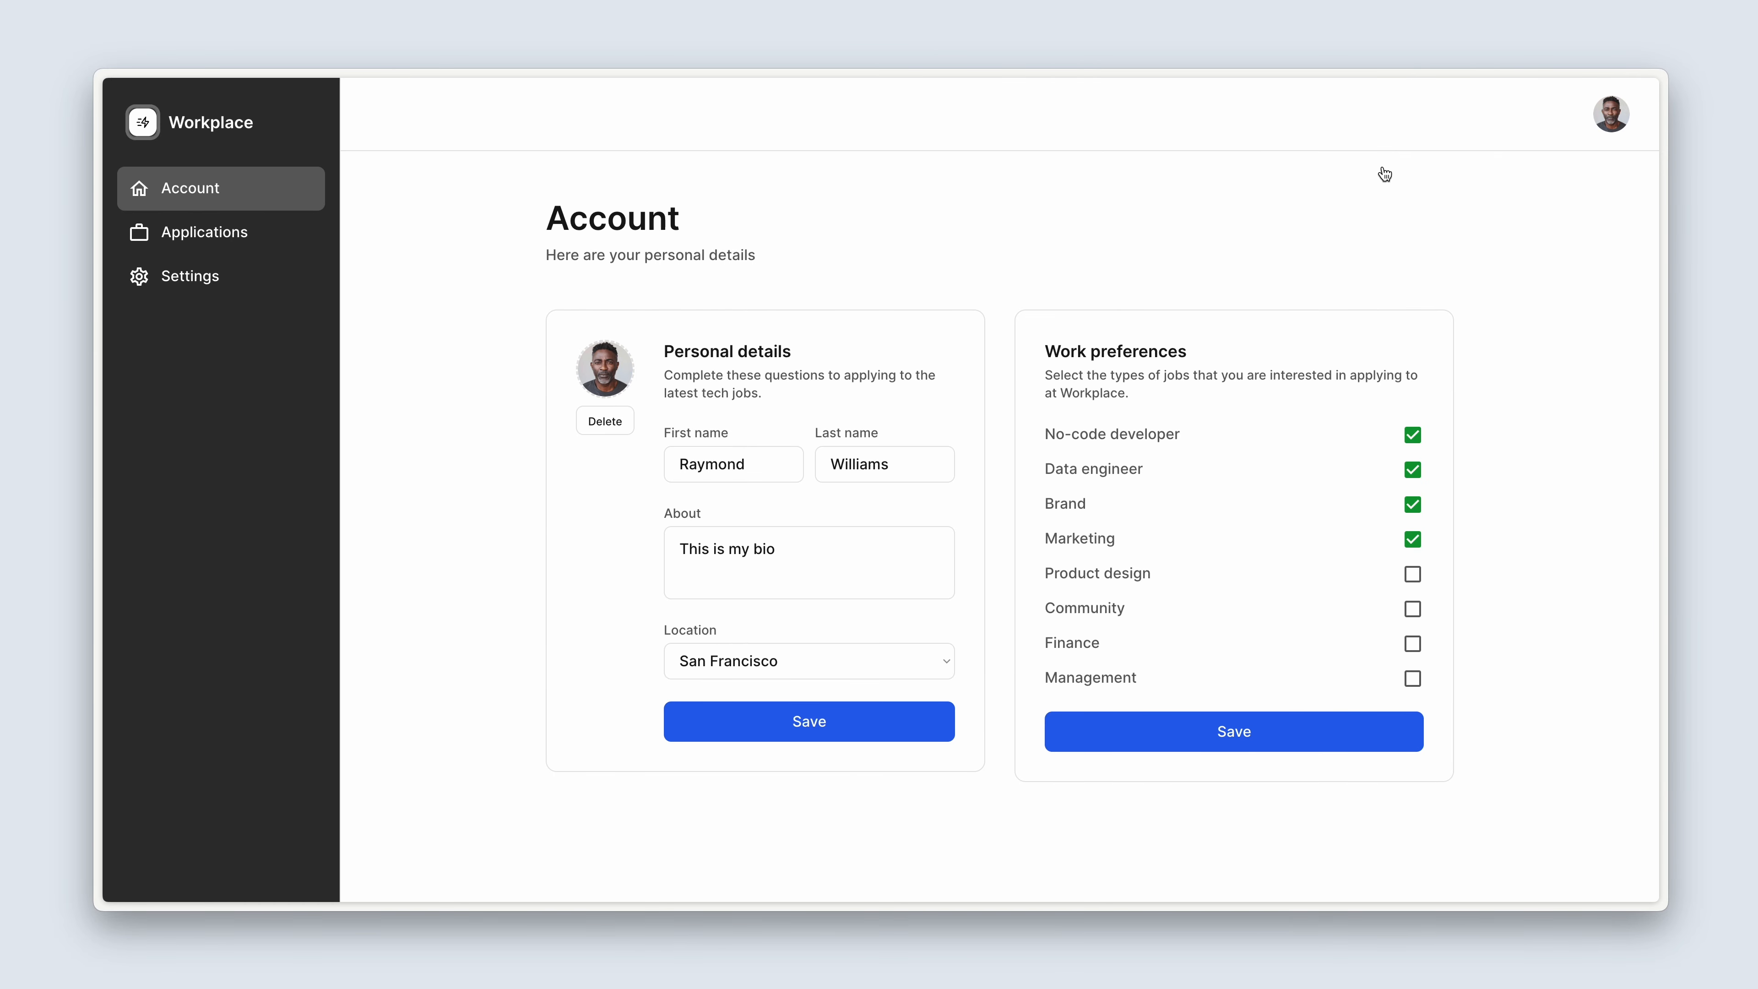
pyautogui.click(269, 234)
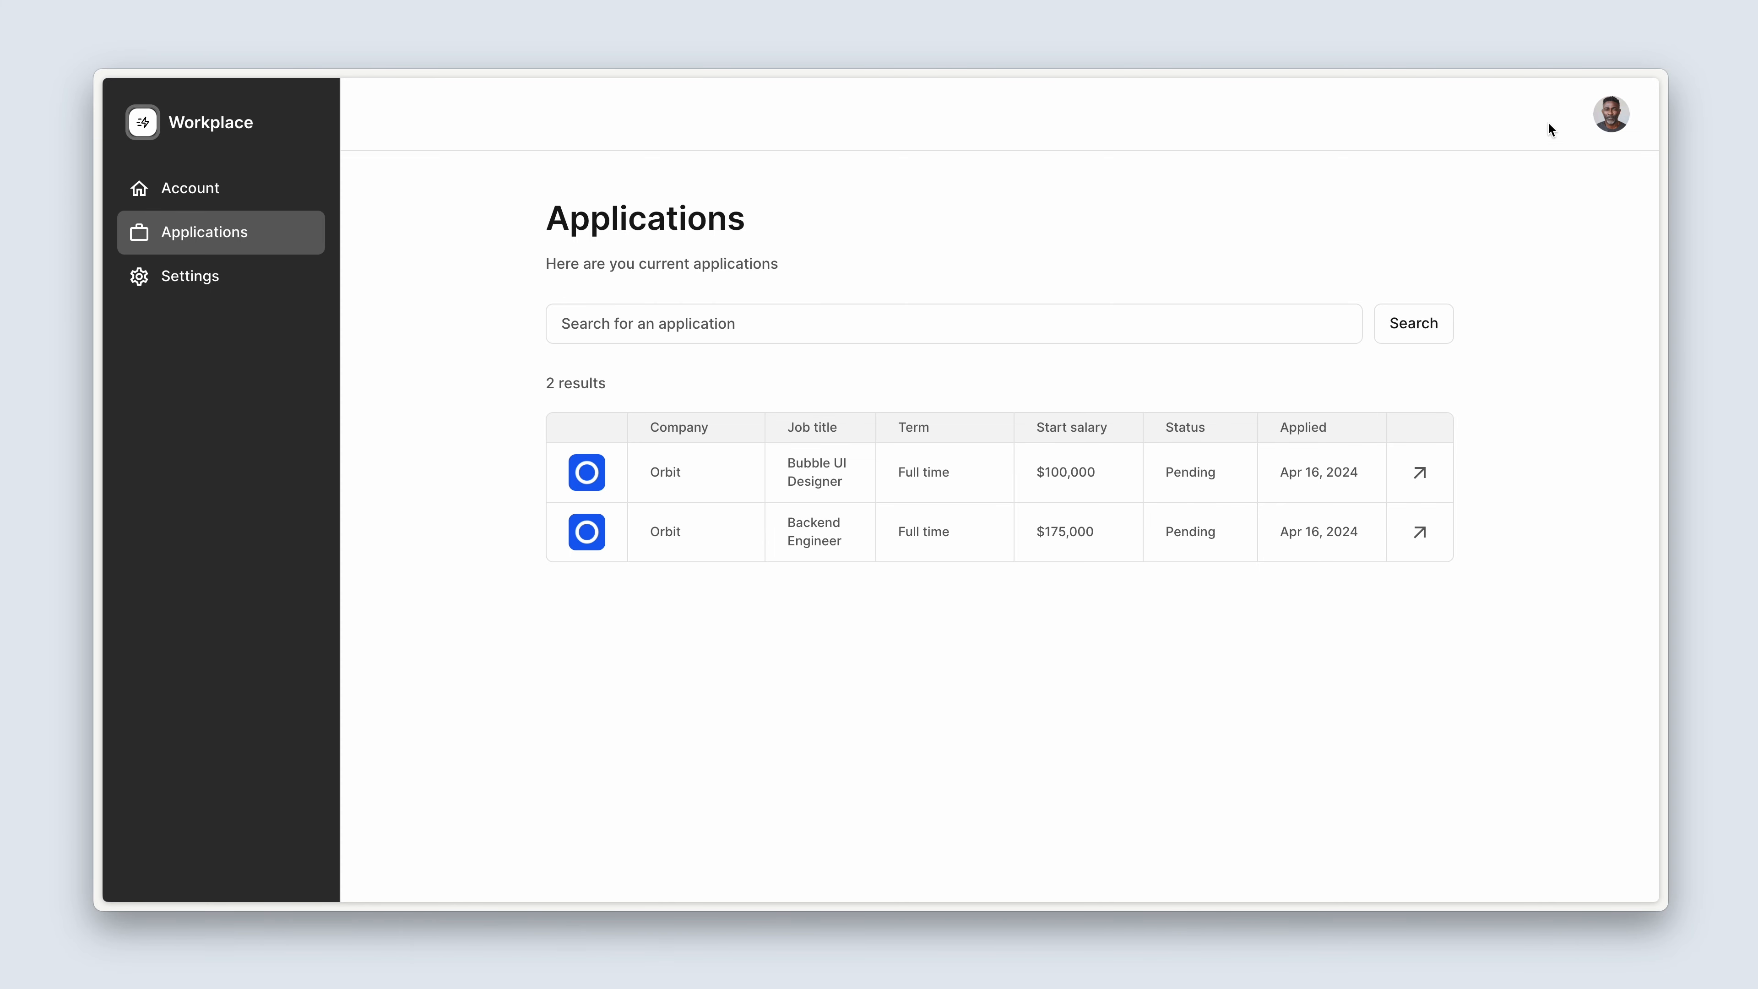
# Log out of the current candidate account and open the account creation form.
pyautogui.click(1609, 113)
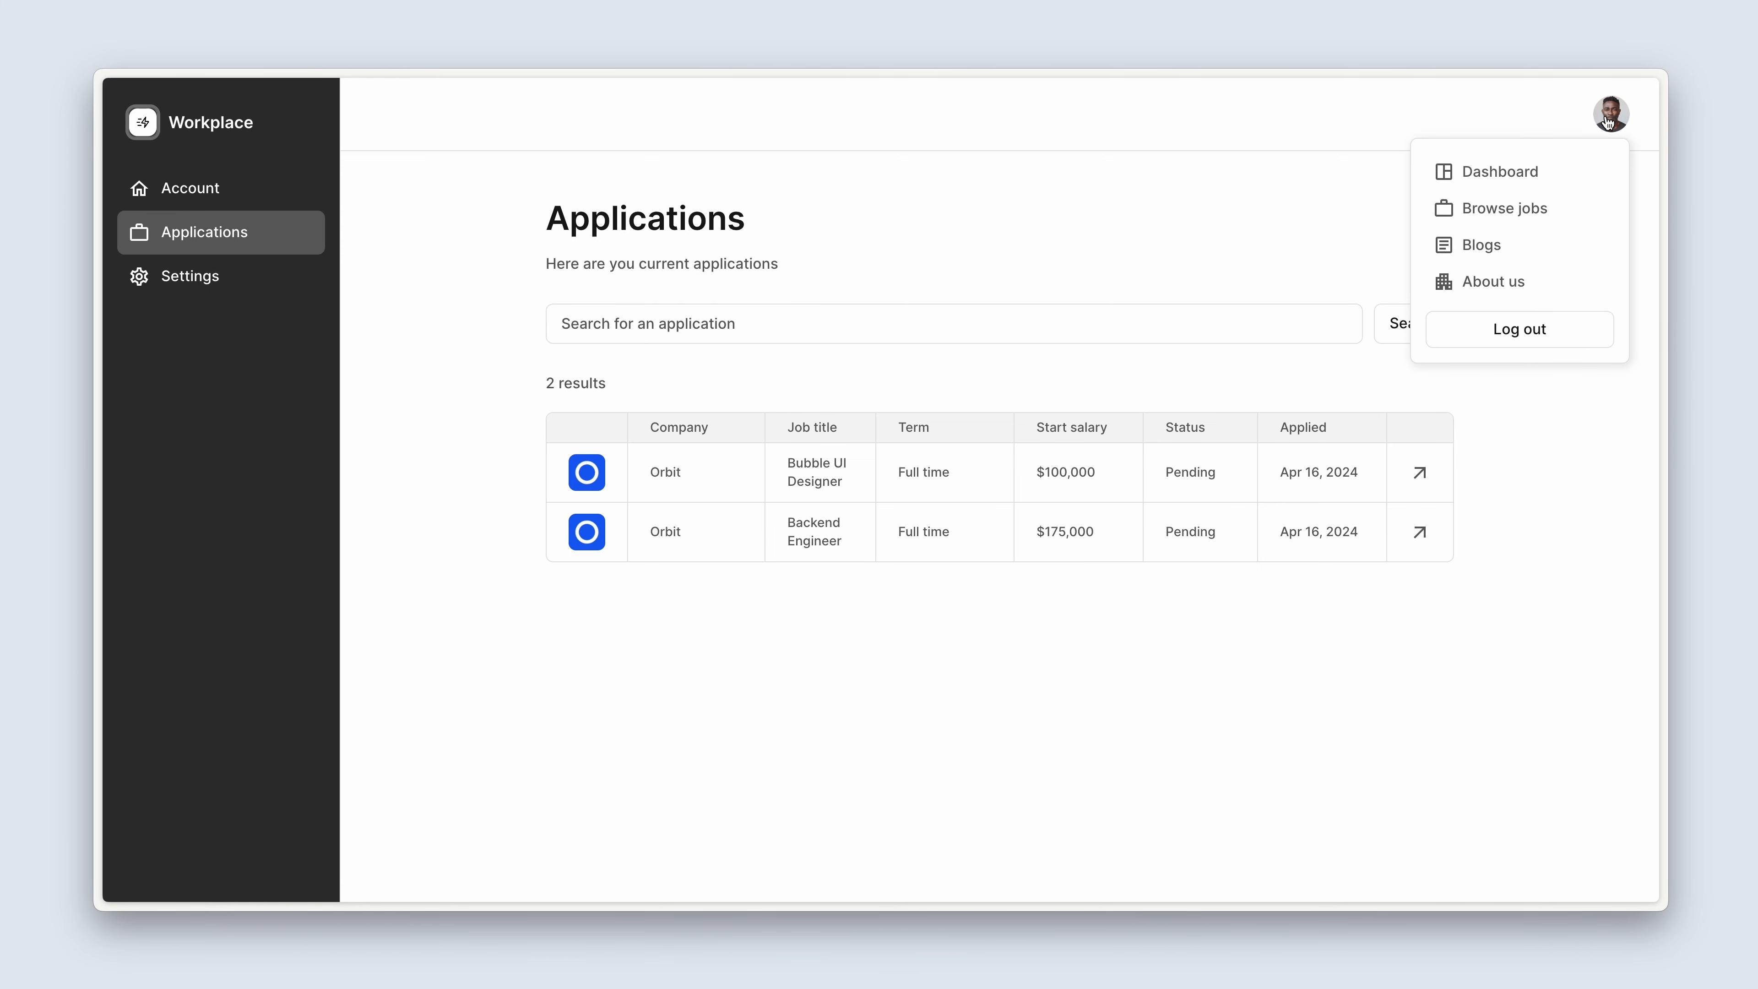
pyautogui.click(1562, 342)
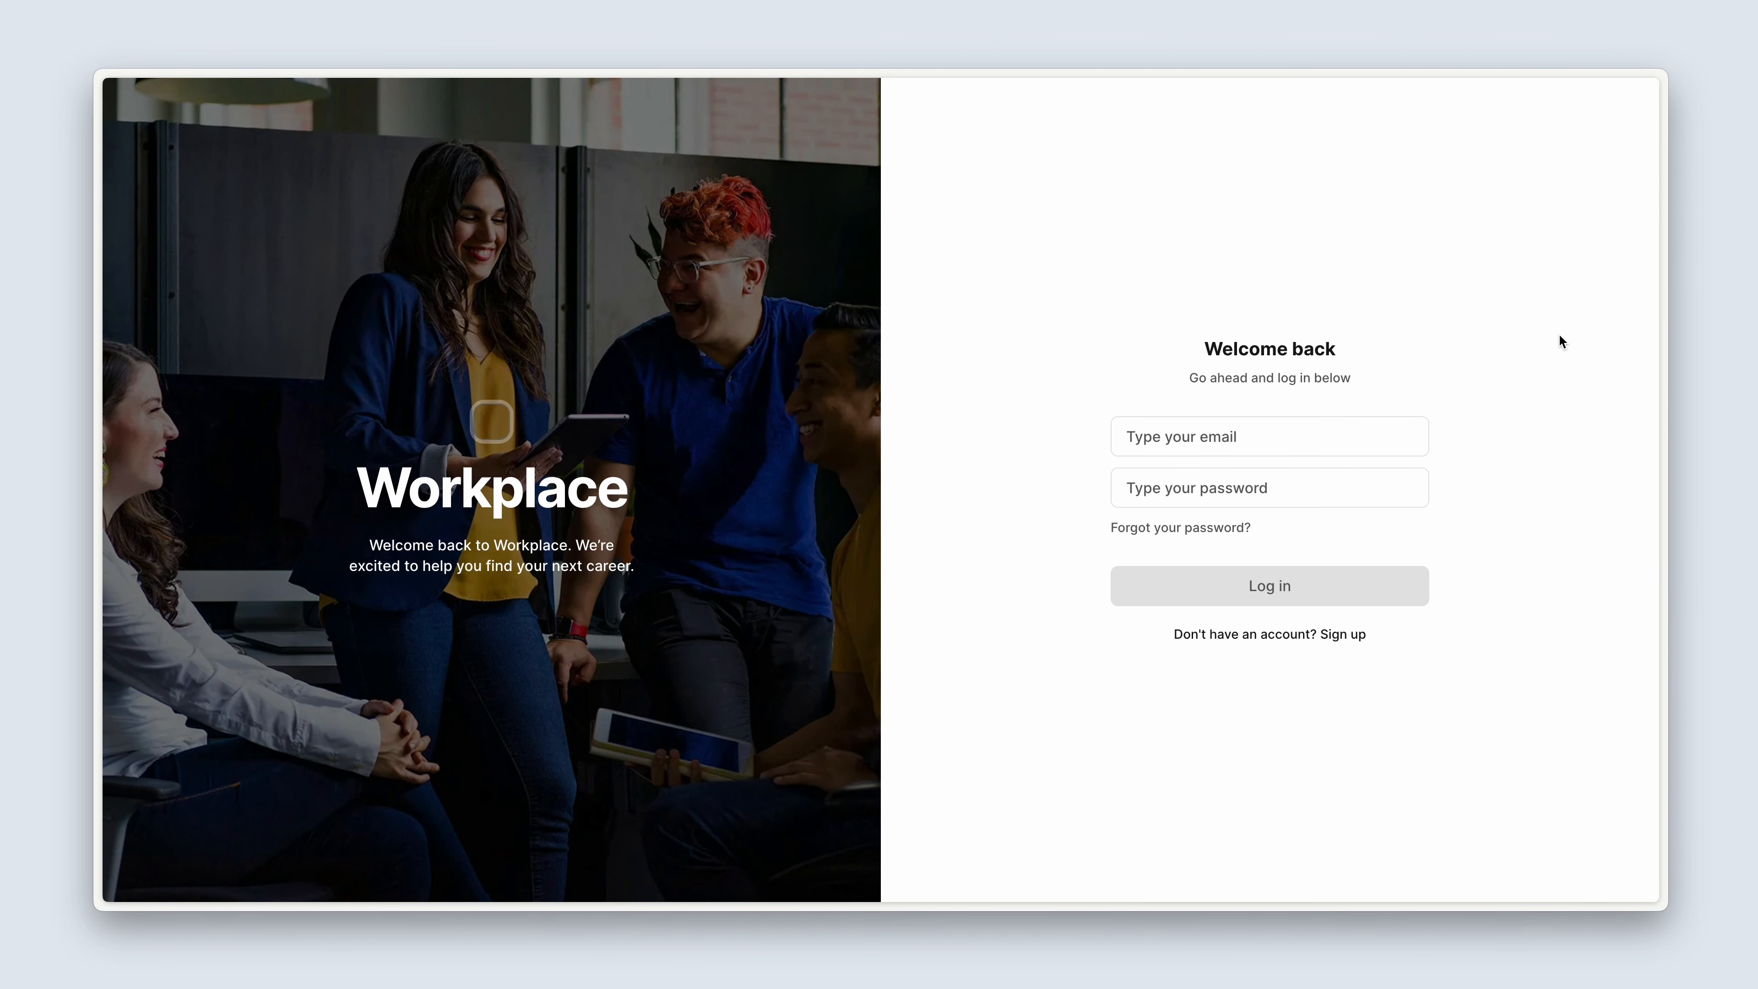
pyautogui.click(1345, 632)
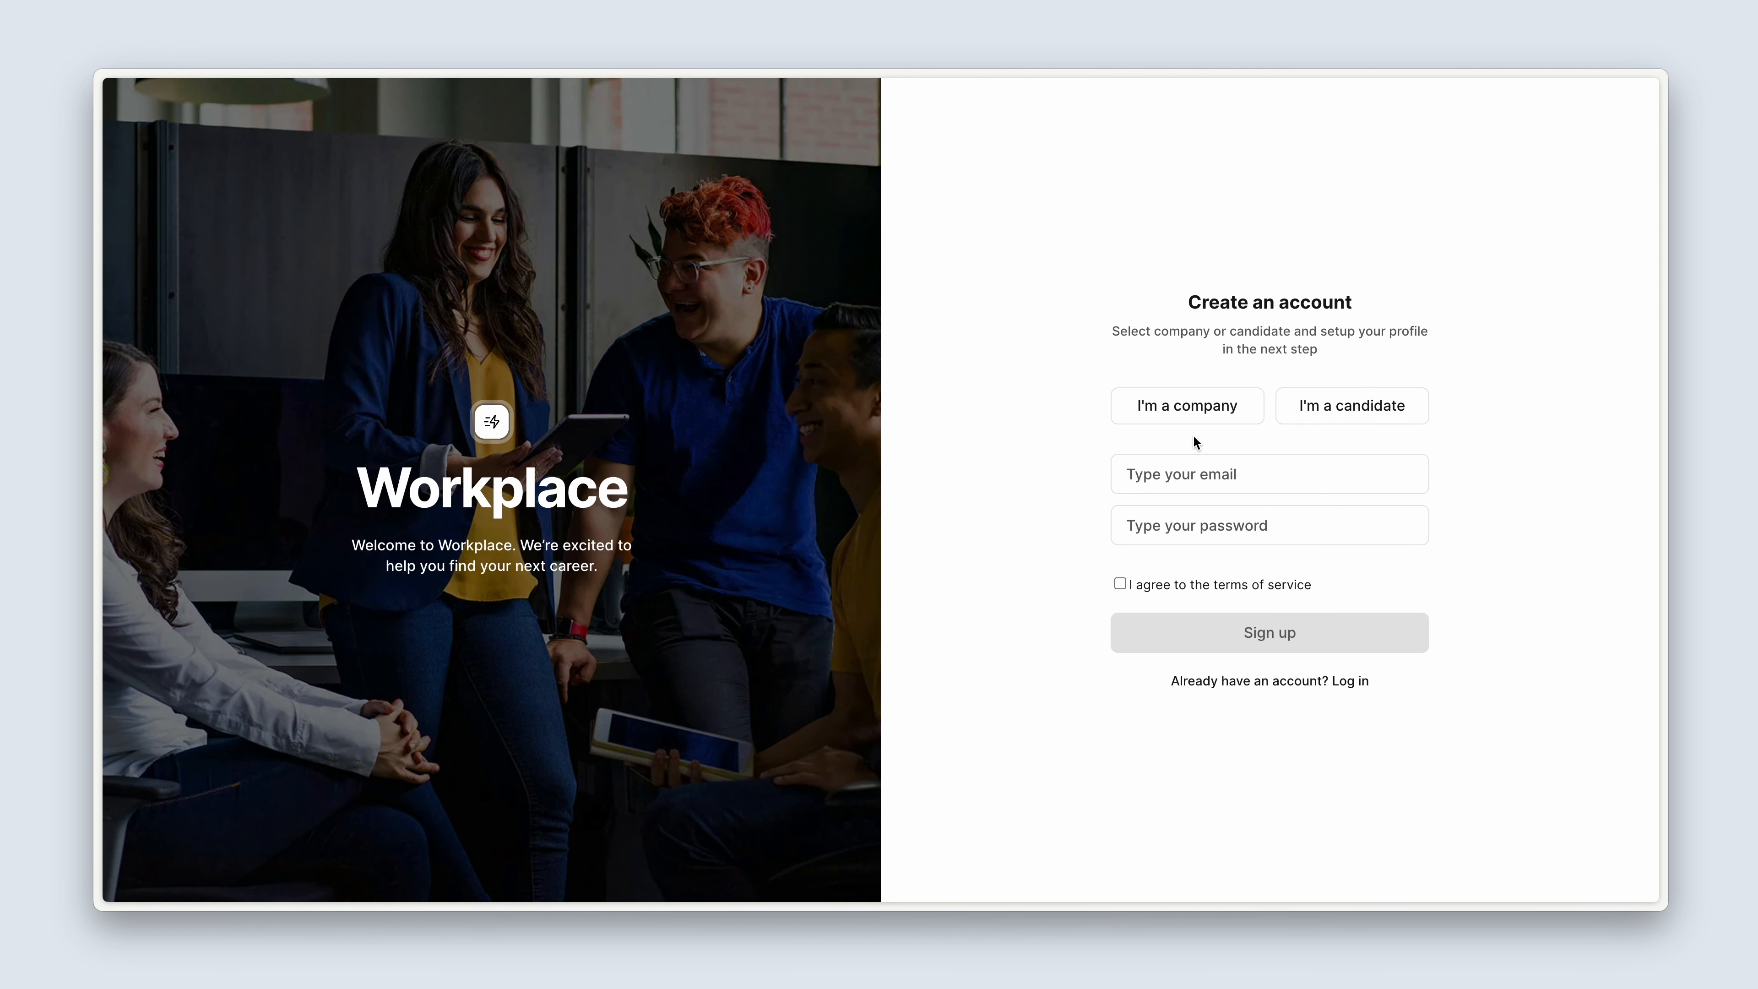
# Sign up as a candidate with an account email and password, agreeing to the terms of service.
pyautogui.click(1317, 418)
pyautogui.click(1292, 474)
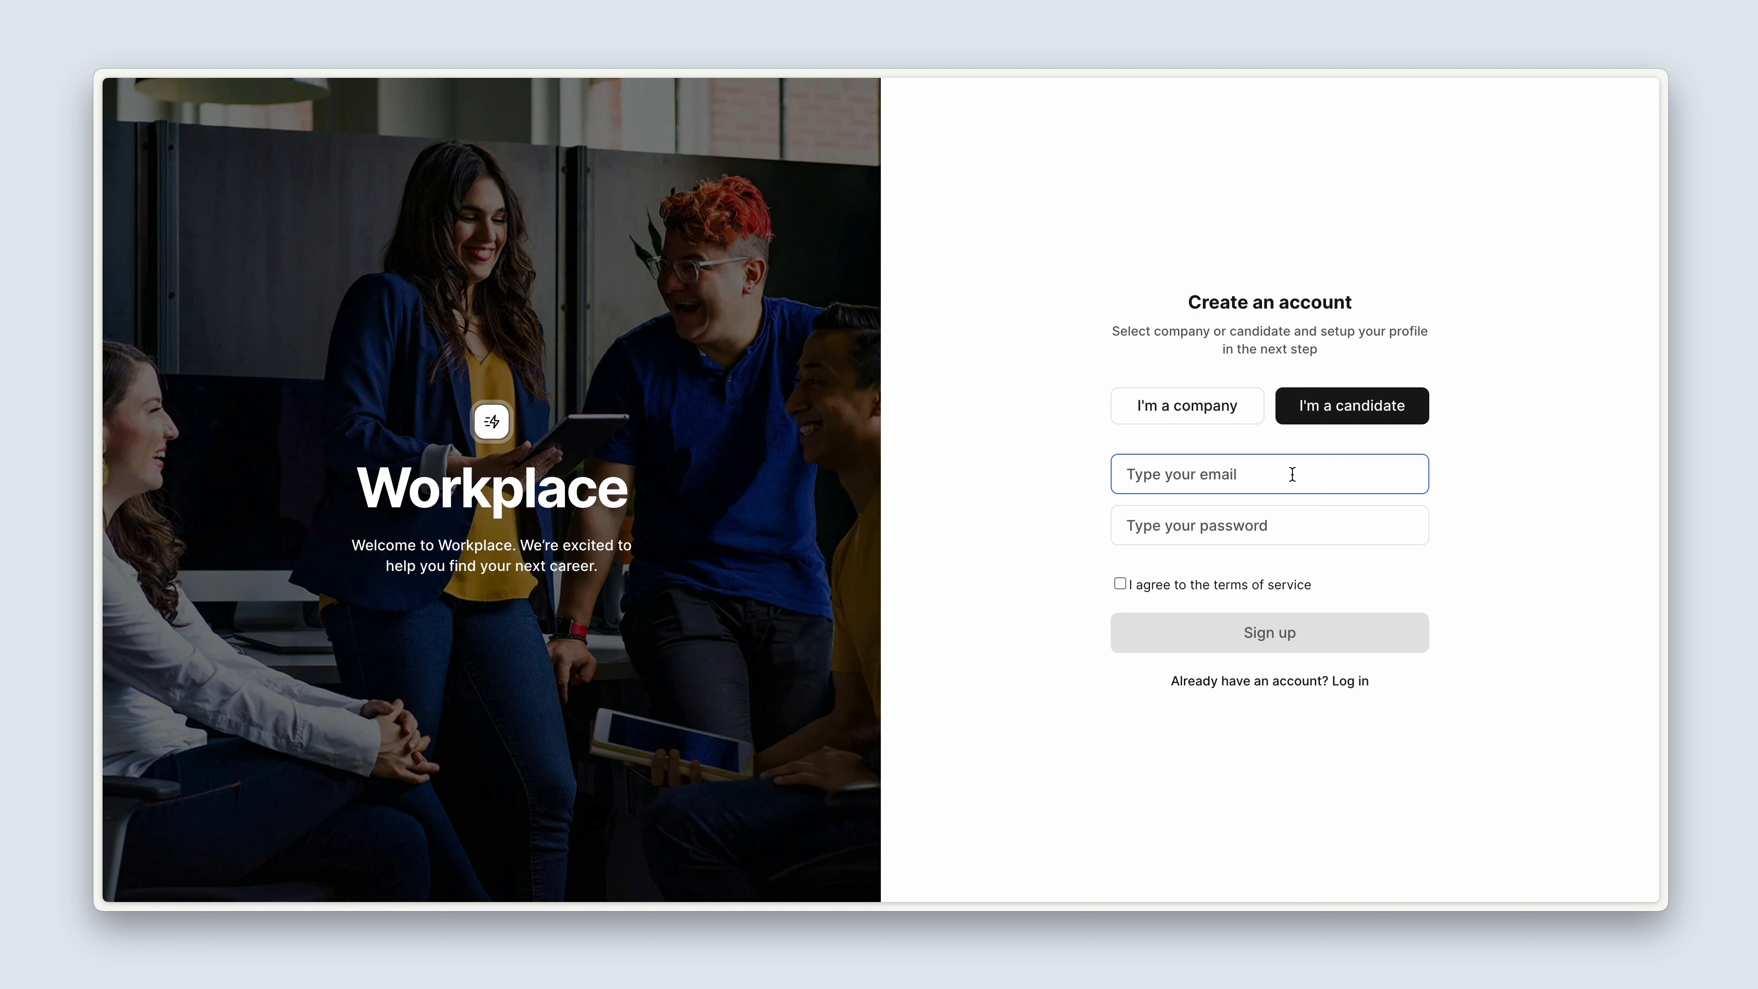
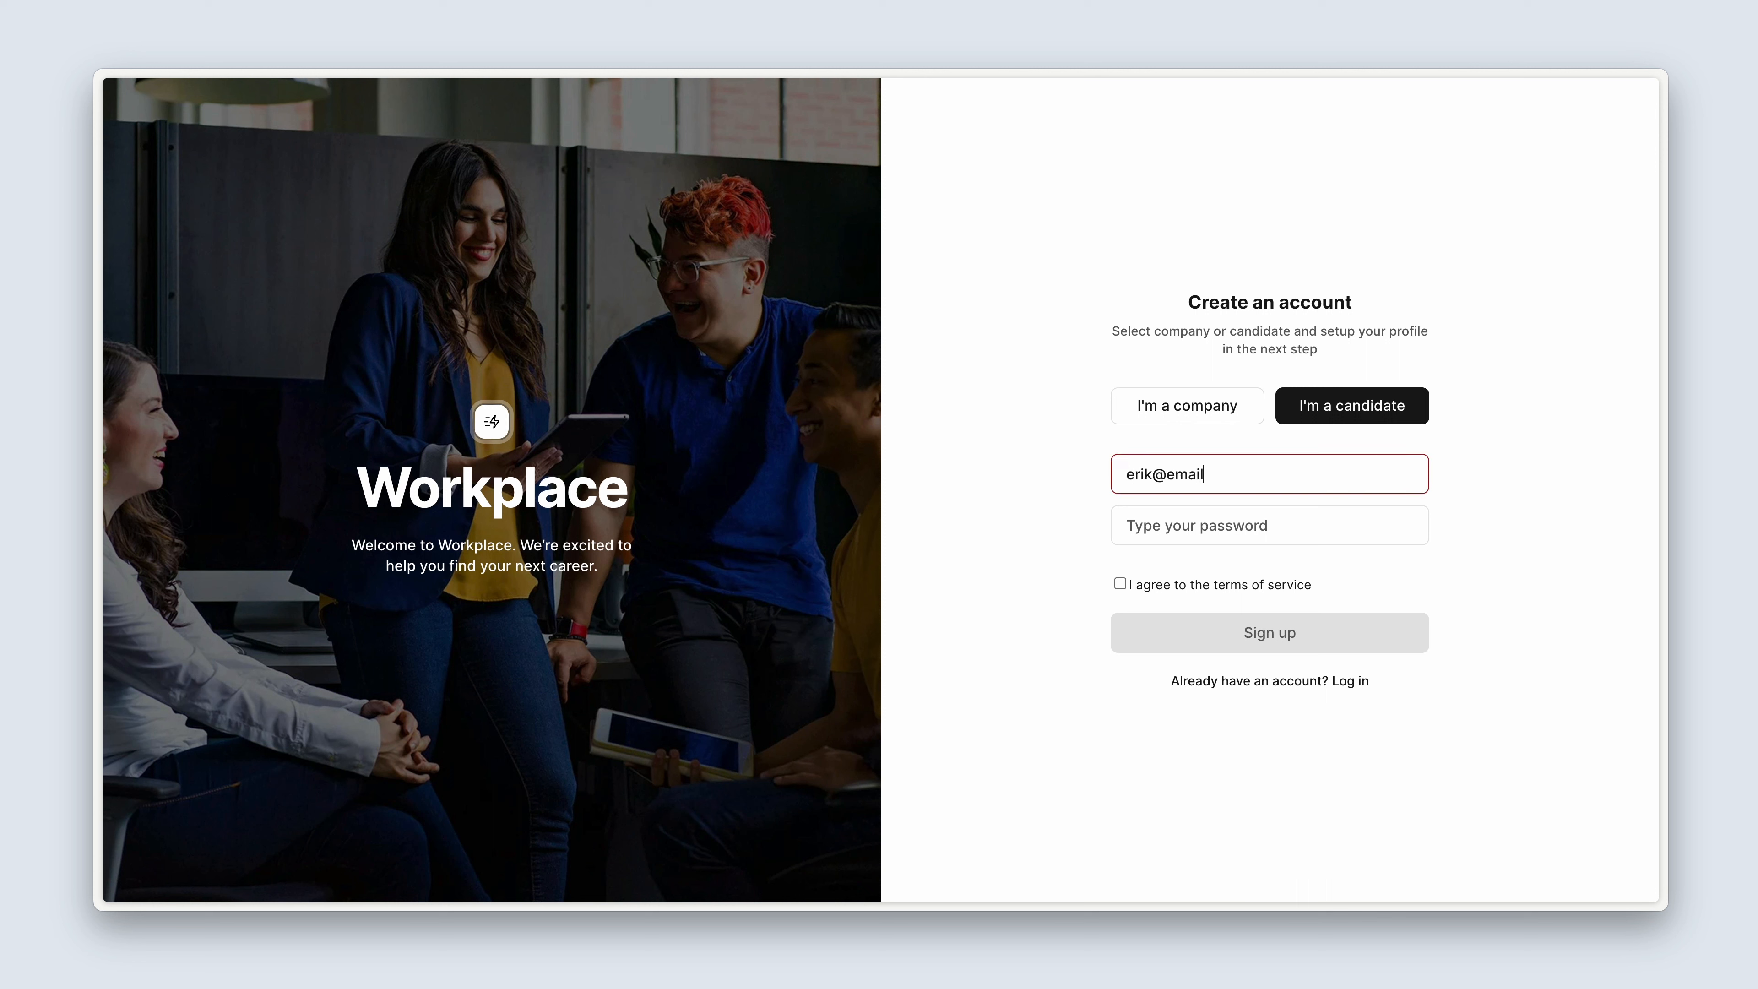
pyautogui.press('Tab')
pyautogui.write('•••••••')
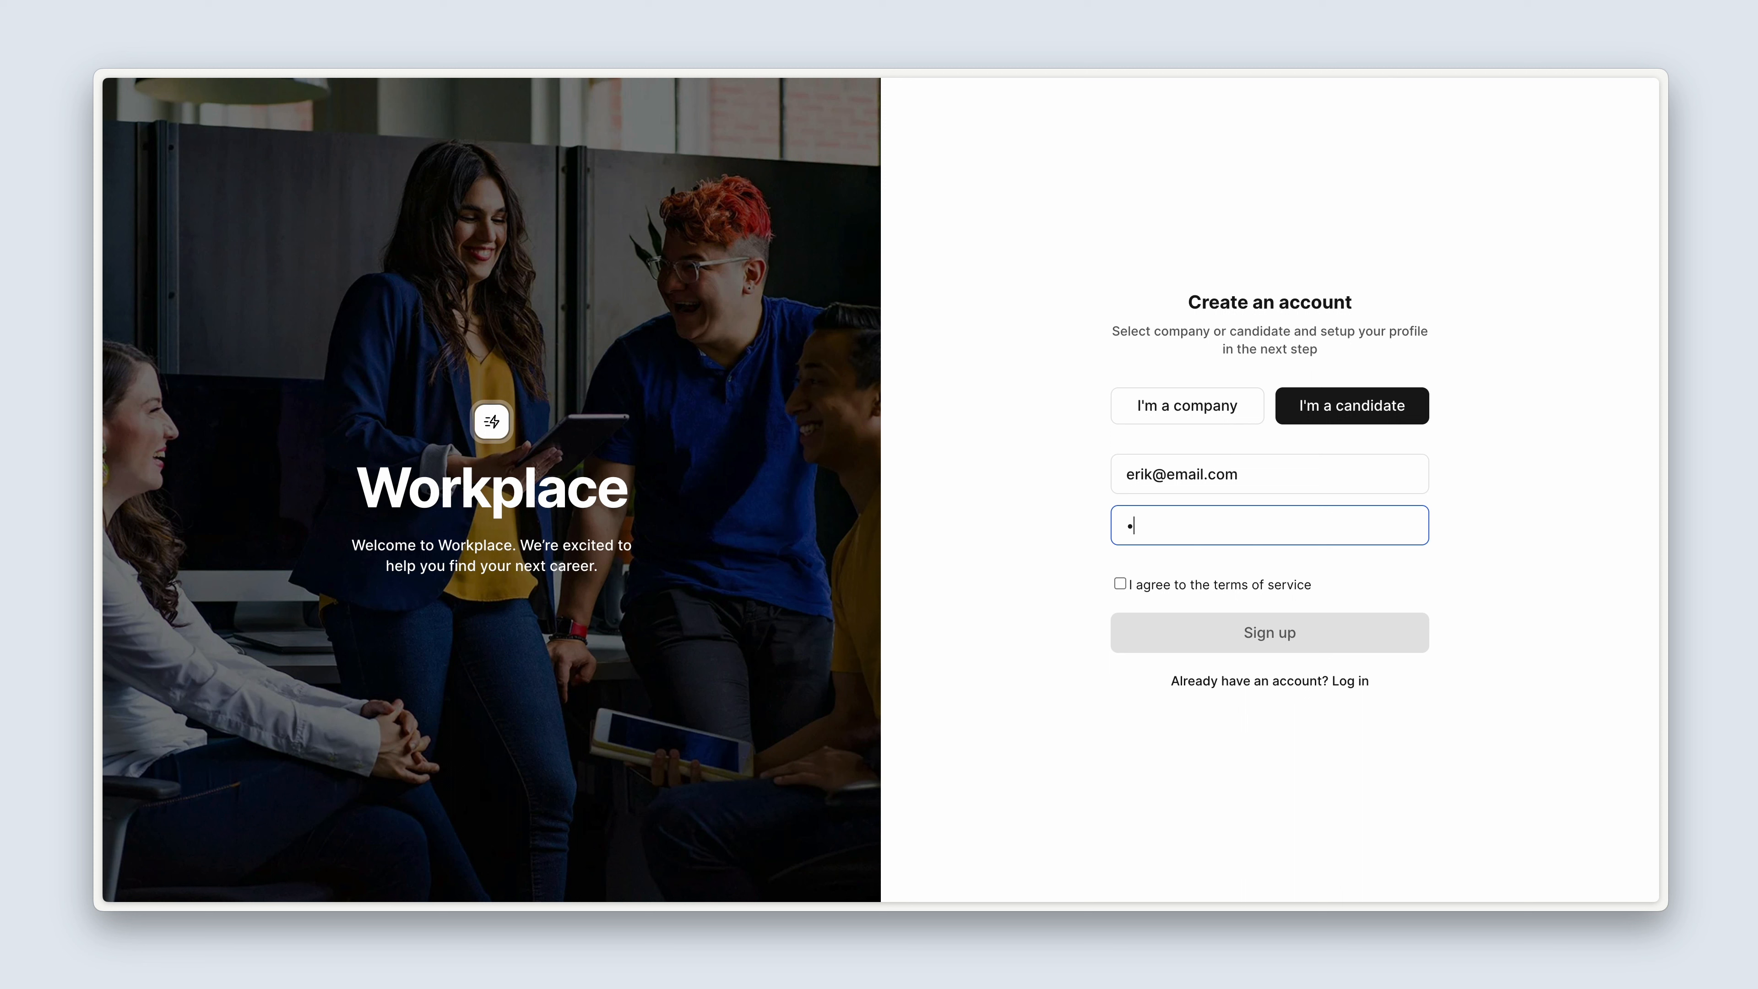
pyautogui.write('•')
pyautogui.click(1258, 585)
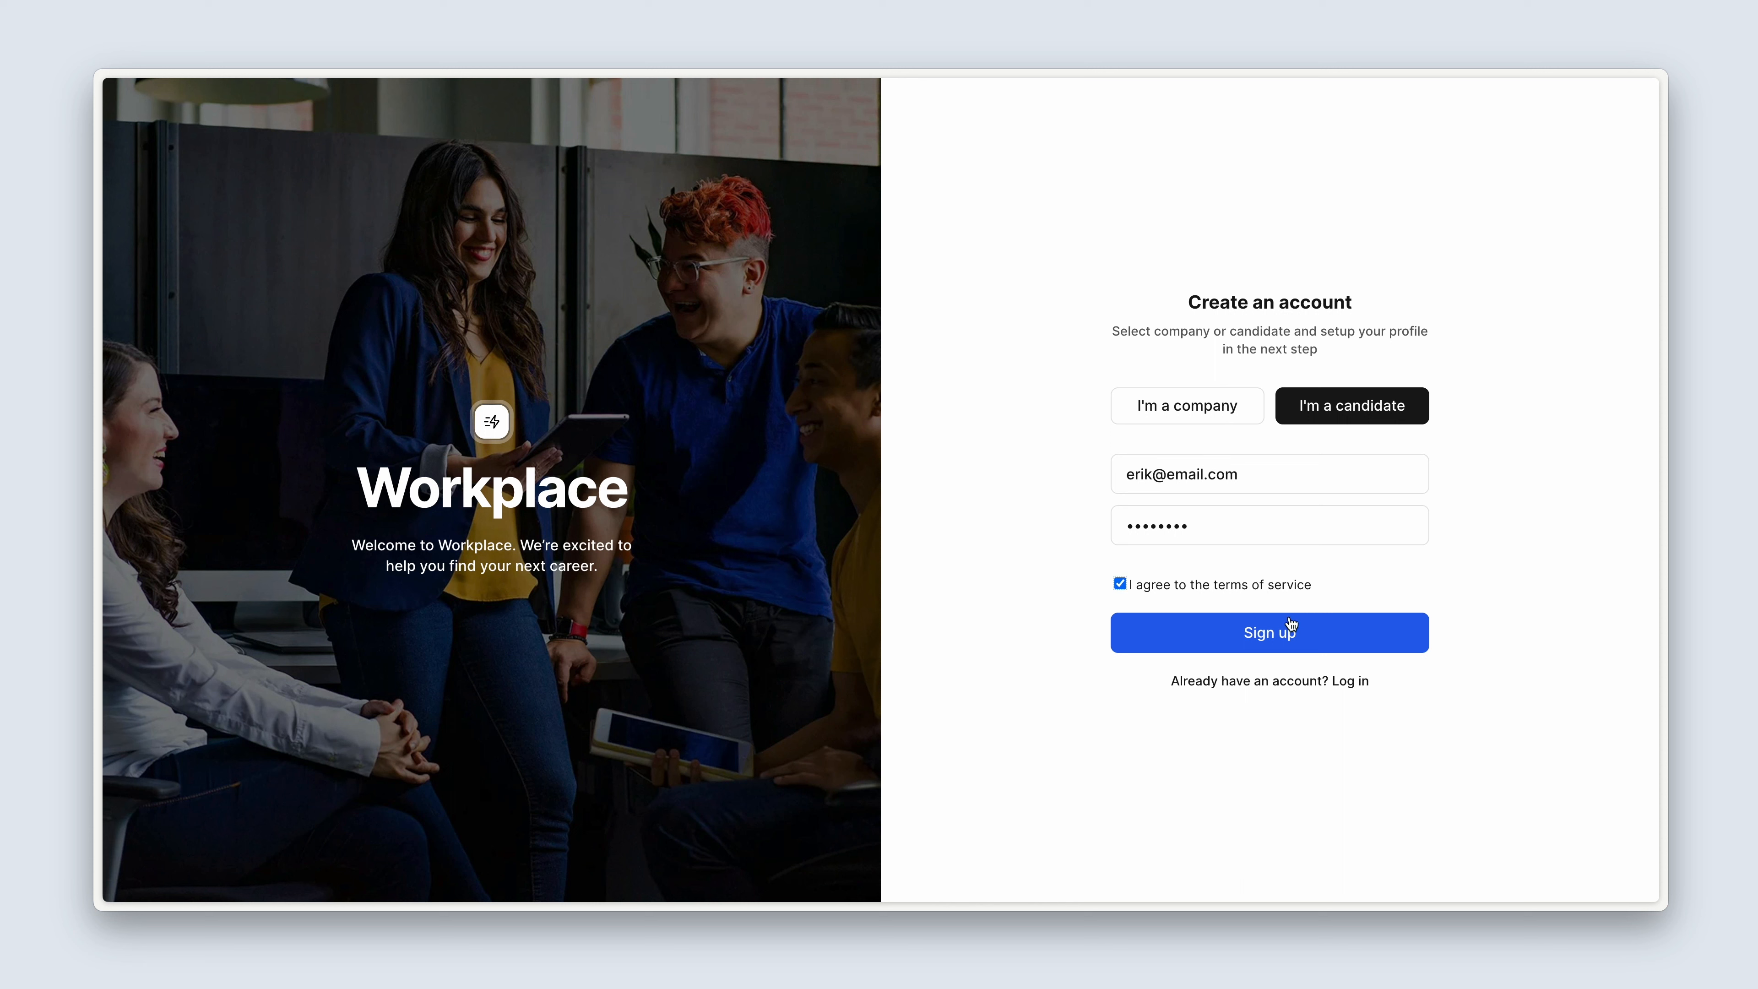
pyautogui.click(1323, 636)
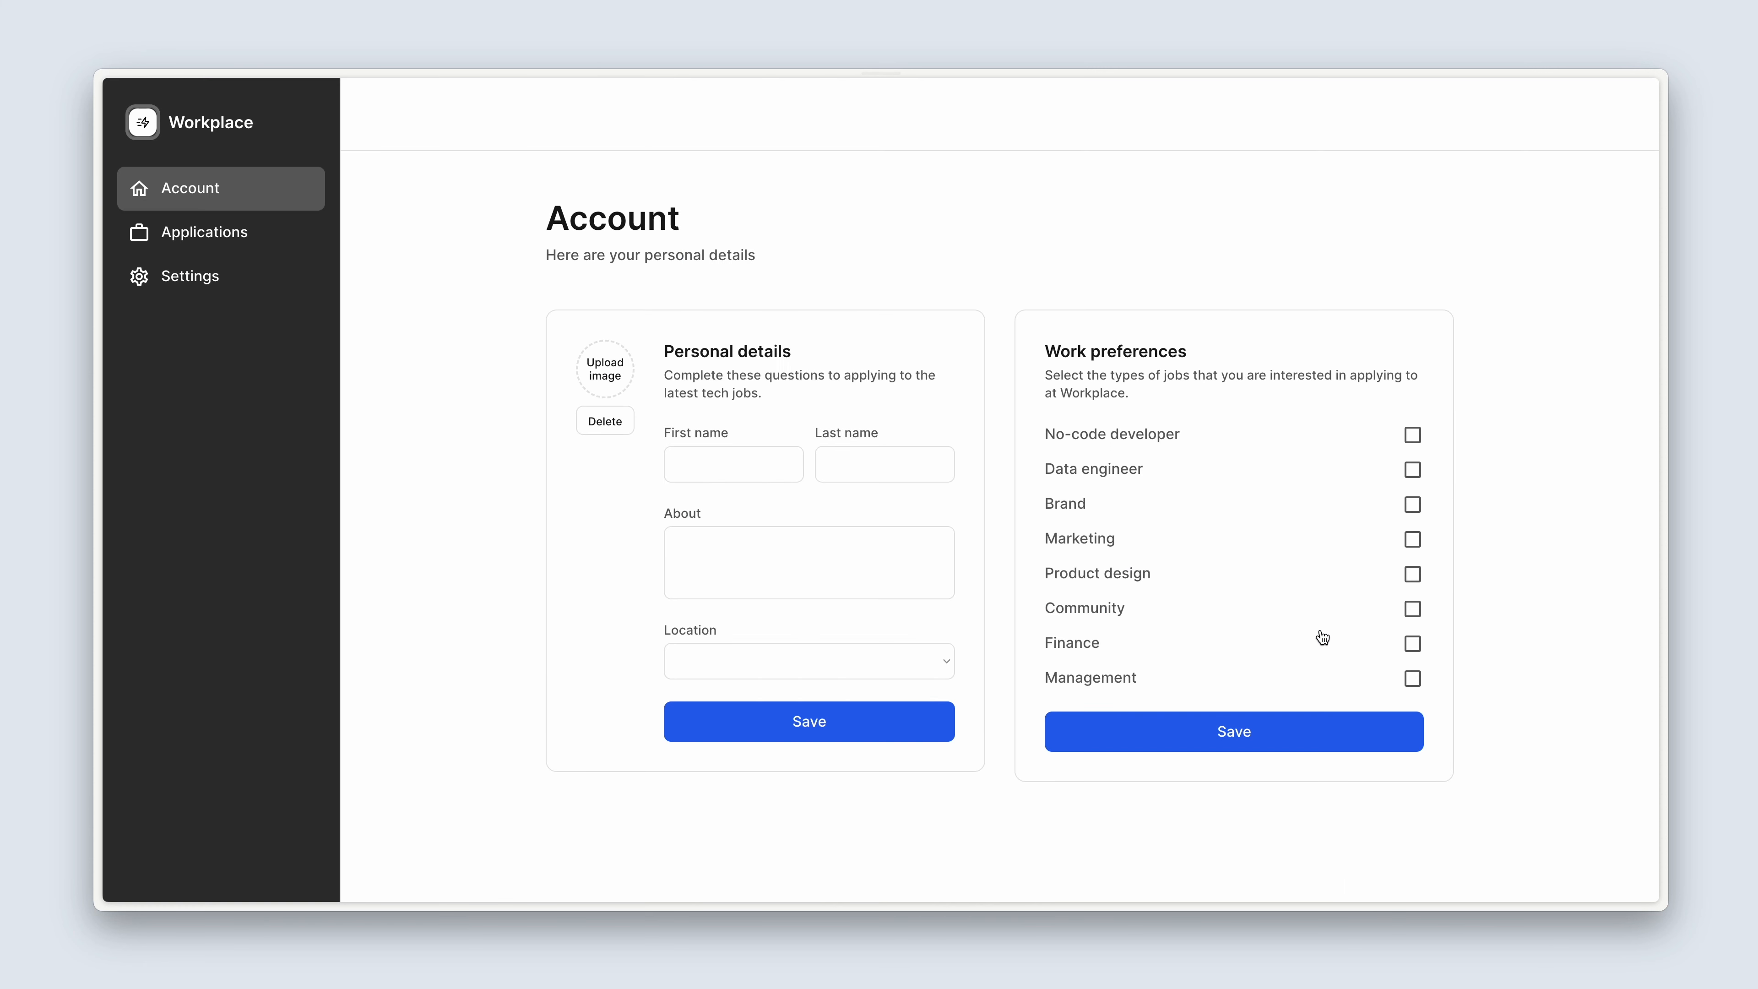
# Upload a profile image for the new candidate and enter the candidate's first and last name.
pyautogui.click(602, 383)
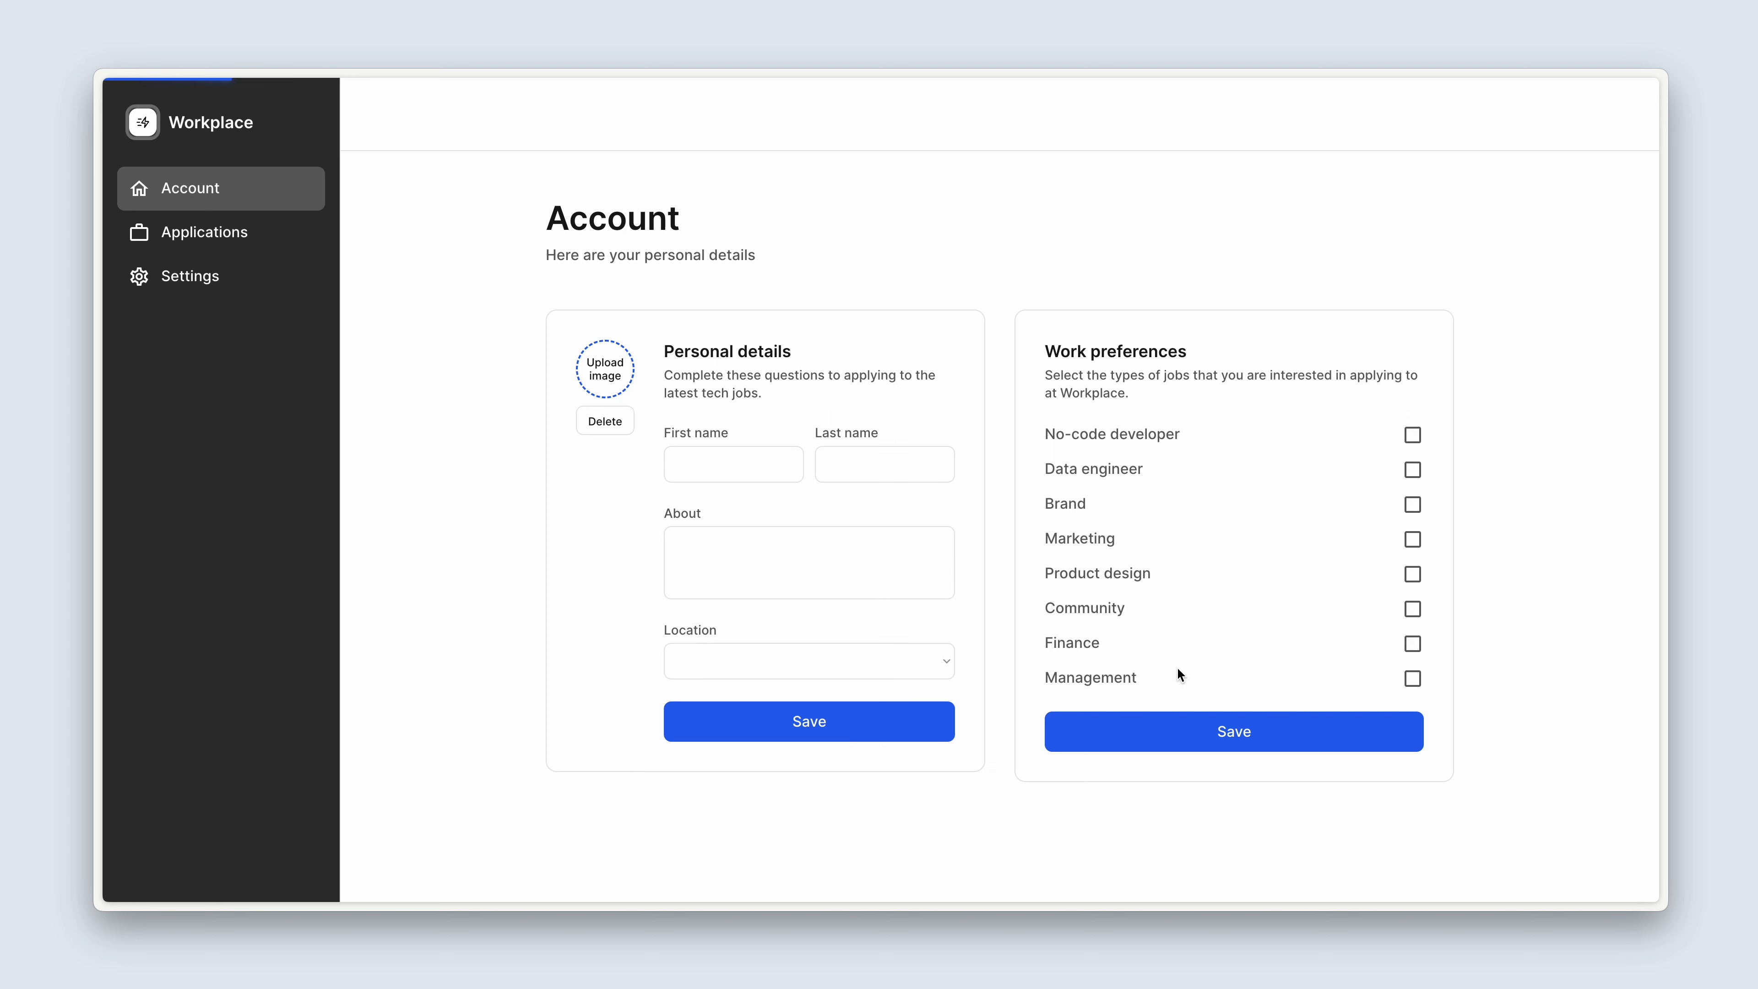
pyautogui.click(756, 468)
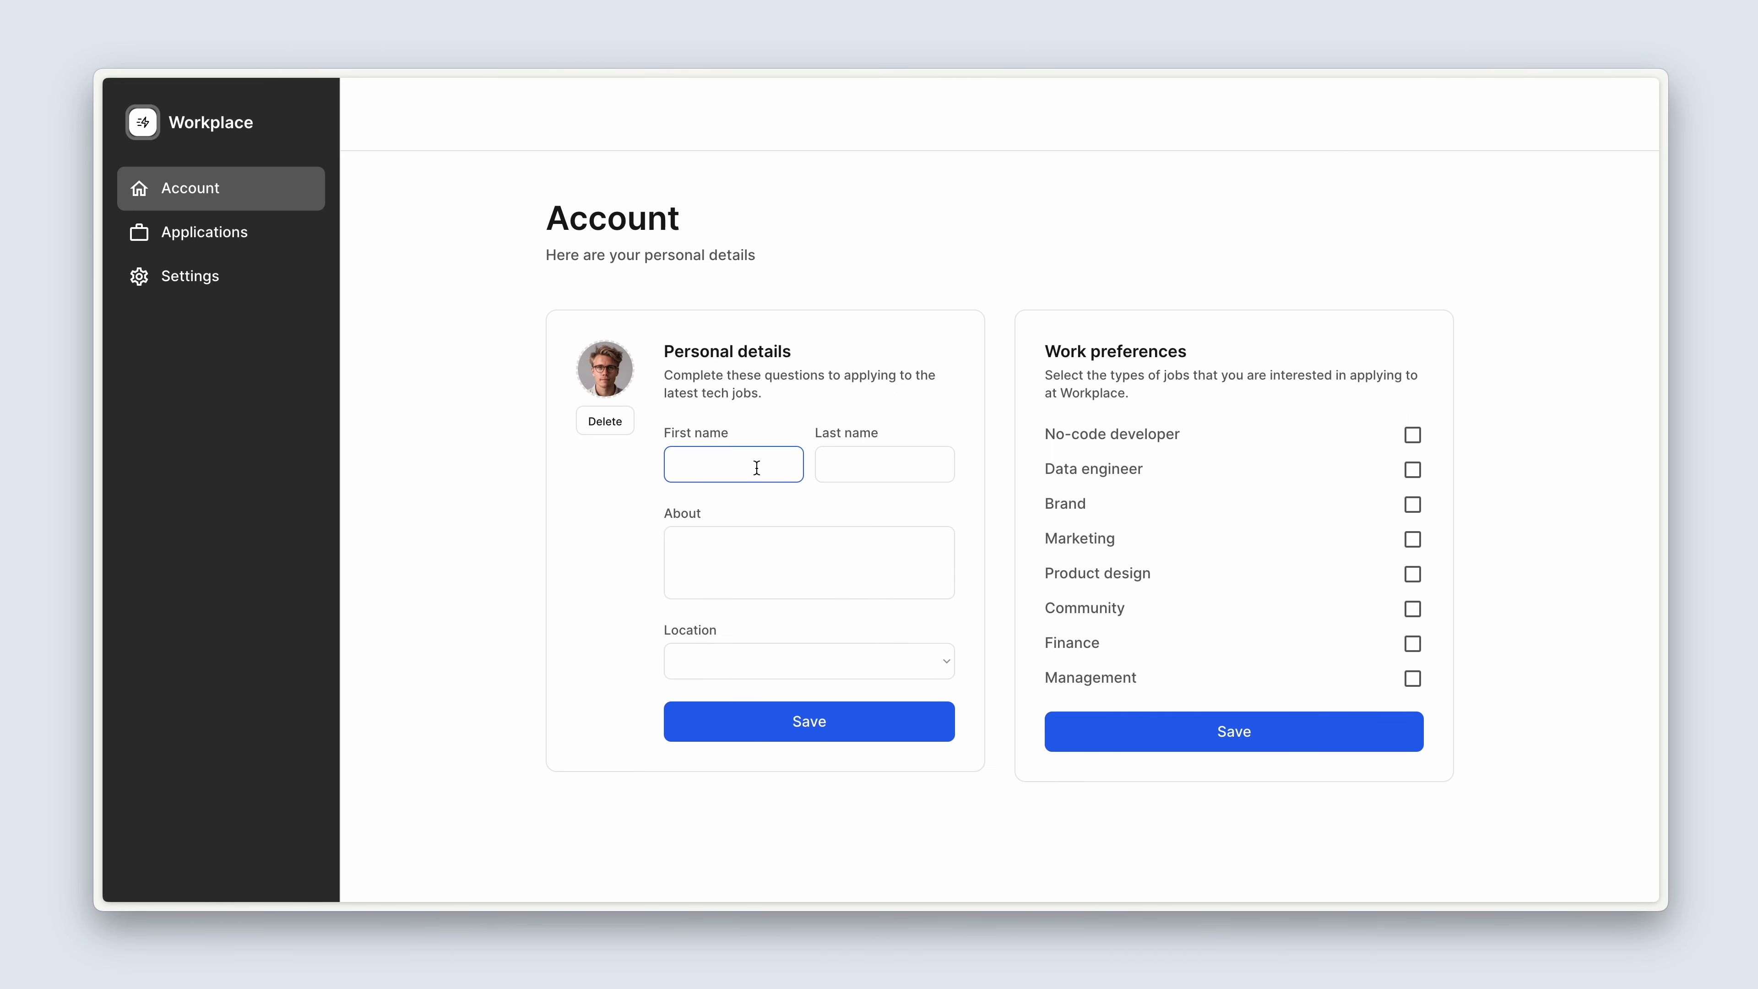
pyautogui.press('Tab')
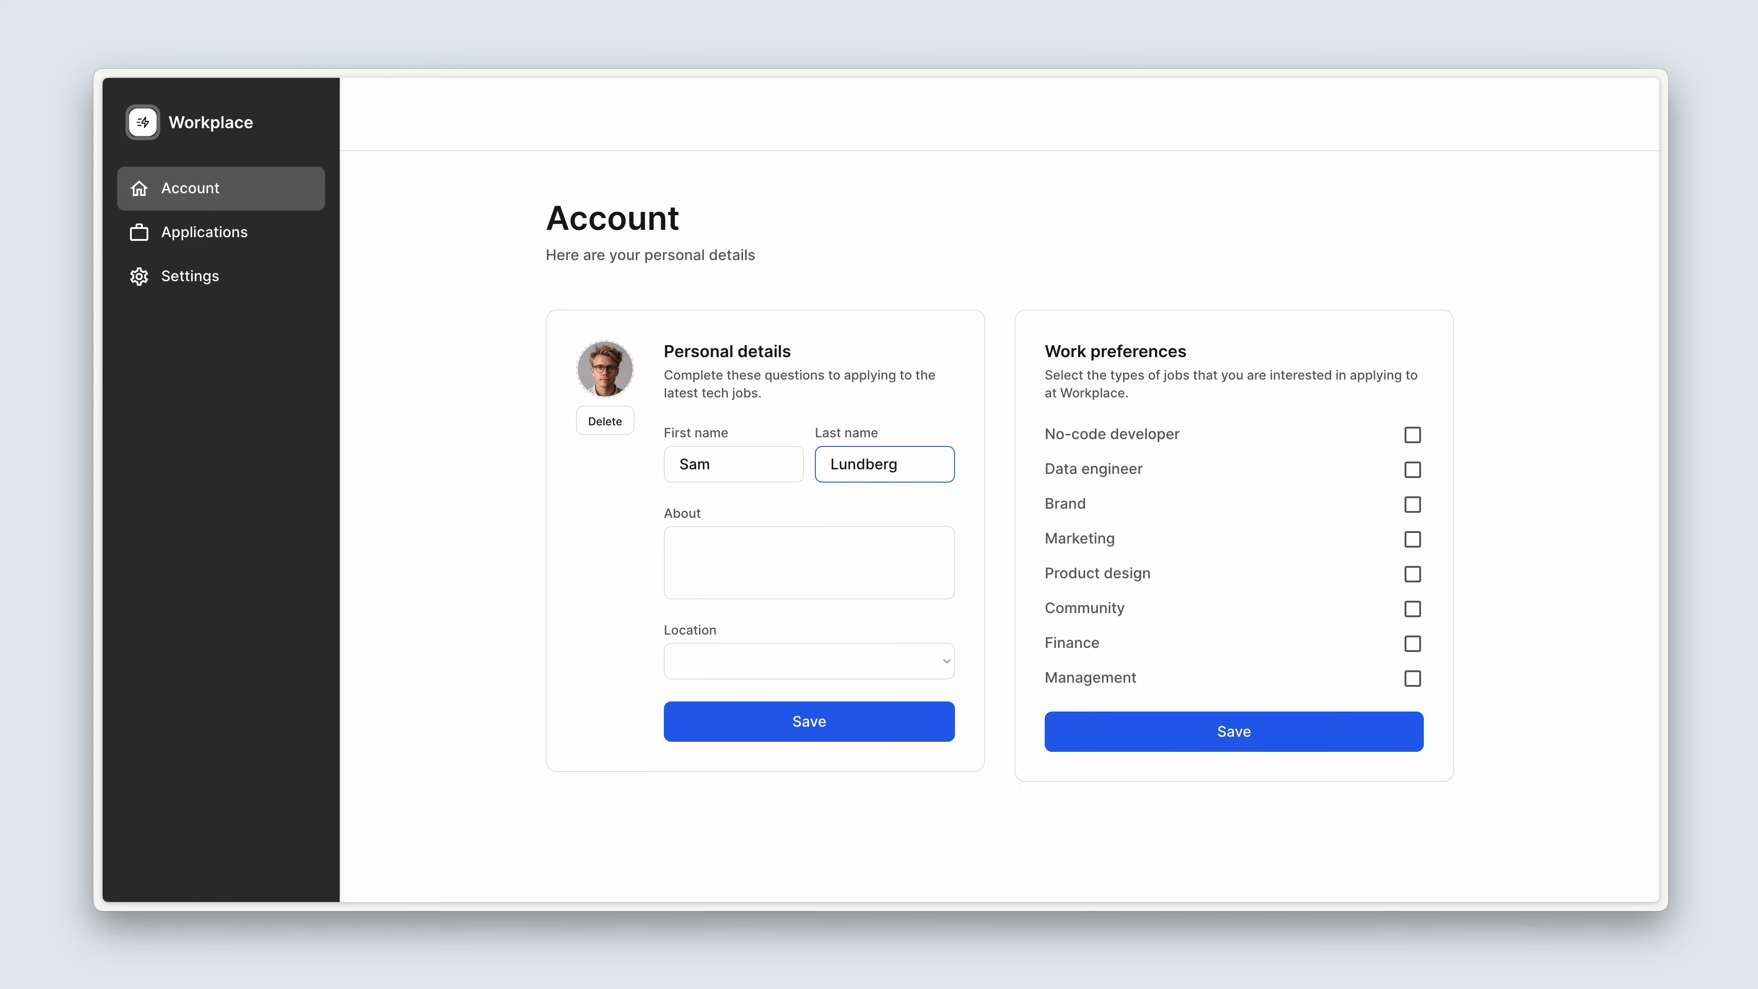
# Fill in the About text "This is my bio", set the location to Boston, and save the personal details.
pyautogui.click(715, 546)
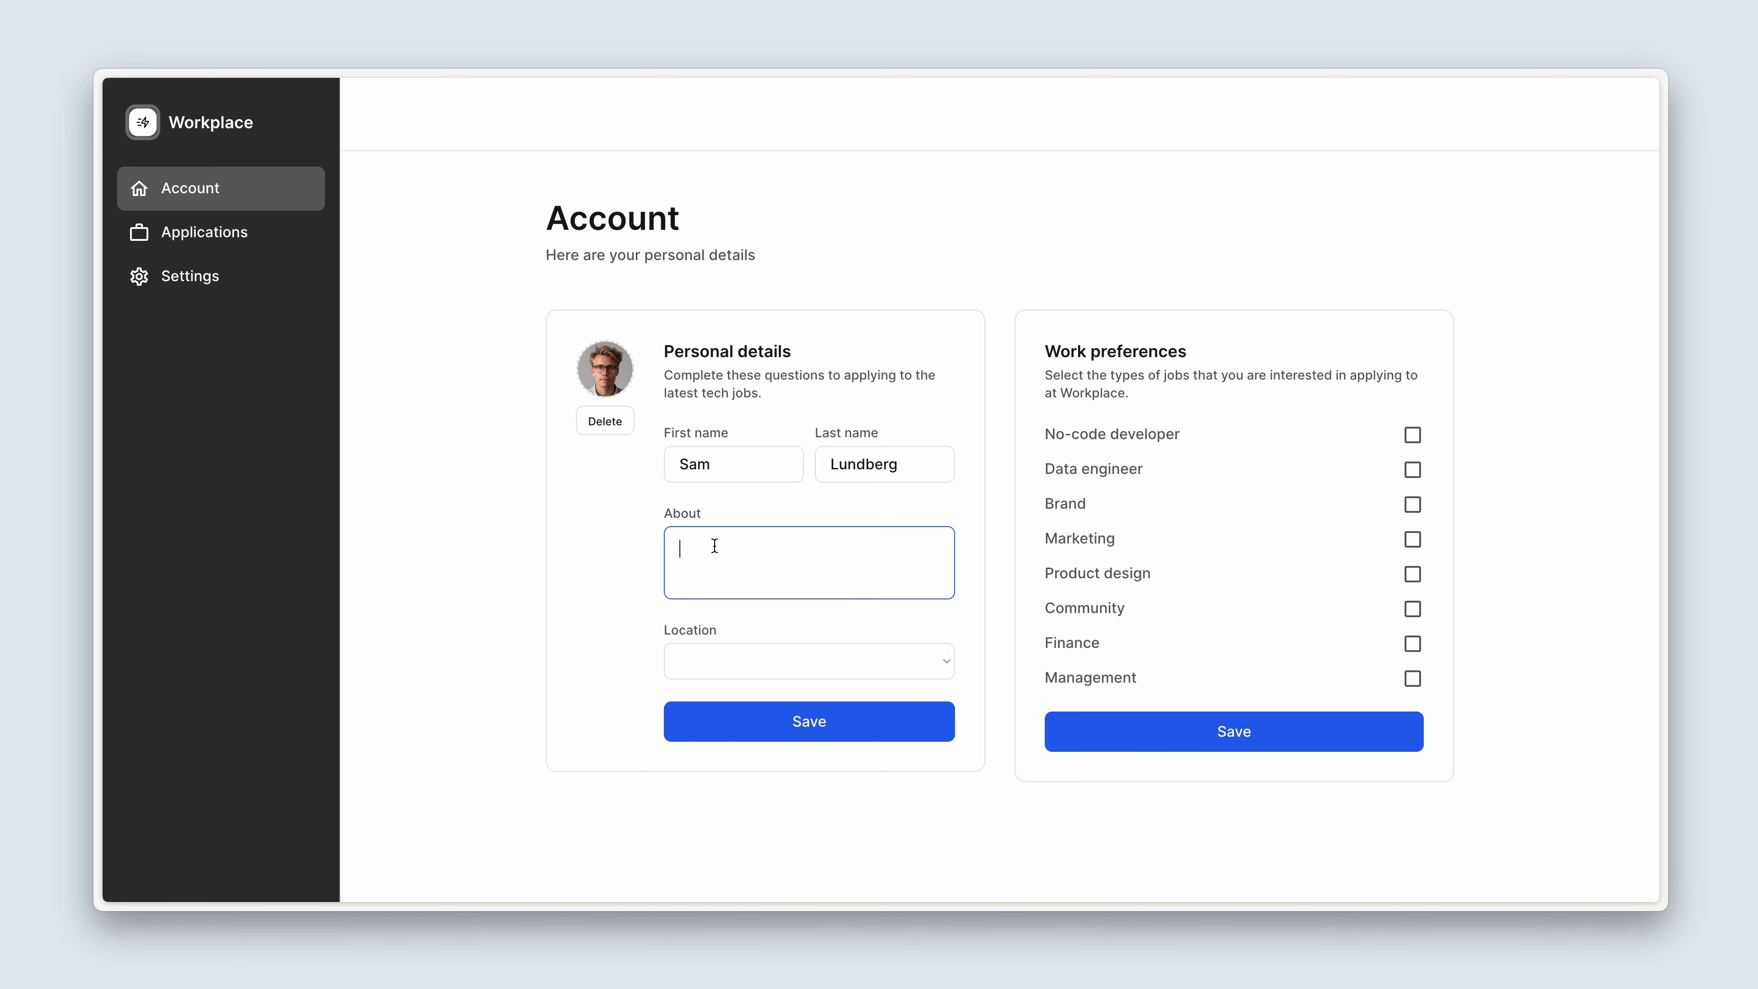
pyautogui.write('This is my bio')
pyautogui.click(767, 651)
pyautogui.click(781, 729)
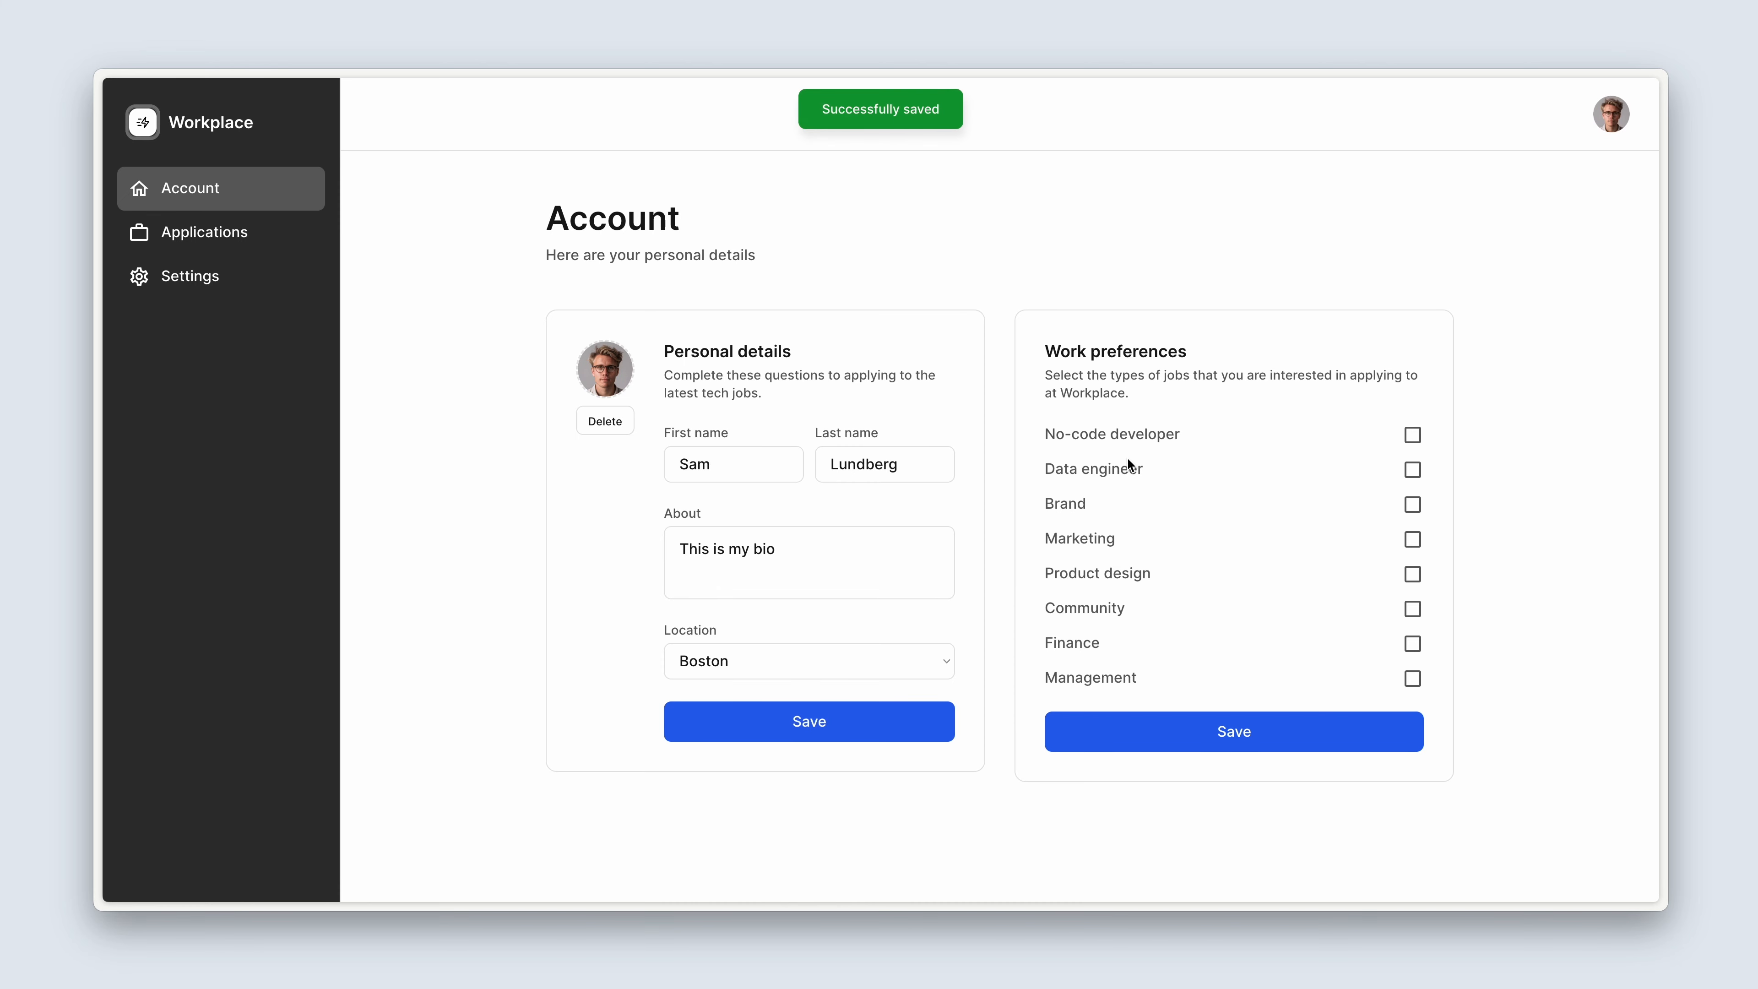
# Select Data engineer, Marketing, Product design, Community and Finance as work preferences and save them.
pyautogui.click(1413, 469)
pyautogui.click(1413, 539)
pyautogui.click(1413, 573)
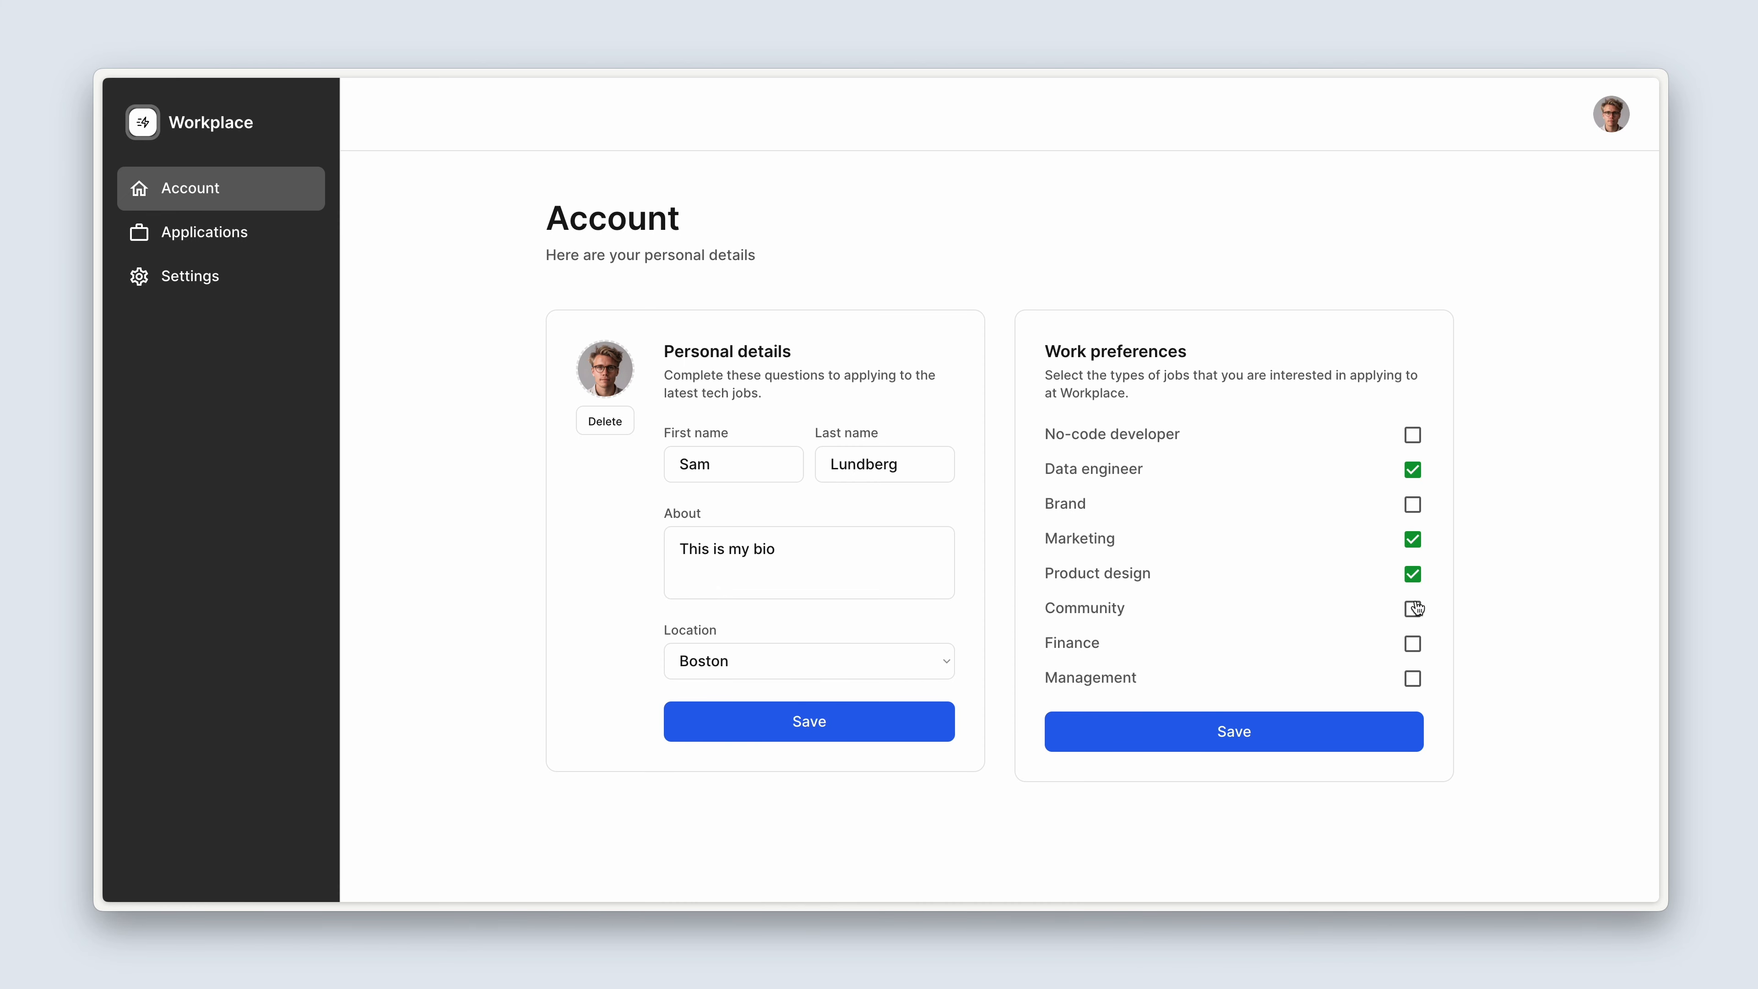
pyautogui.click(1413, 608)
pyautogui.click(1413, 643)
pyautogui.click(1382, 732)
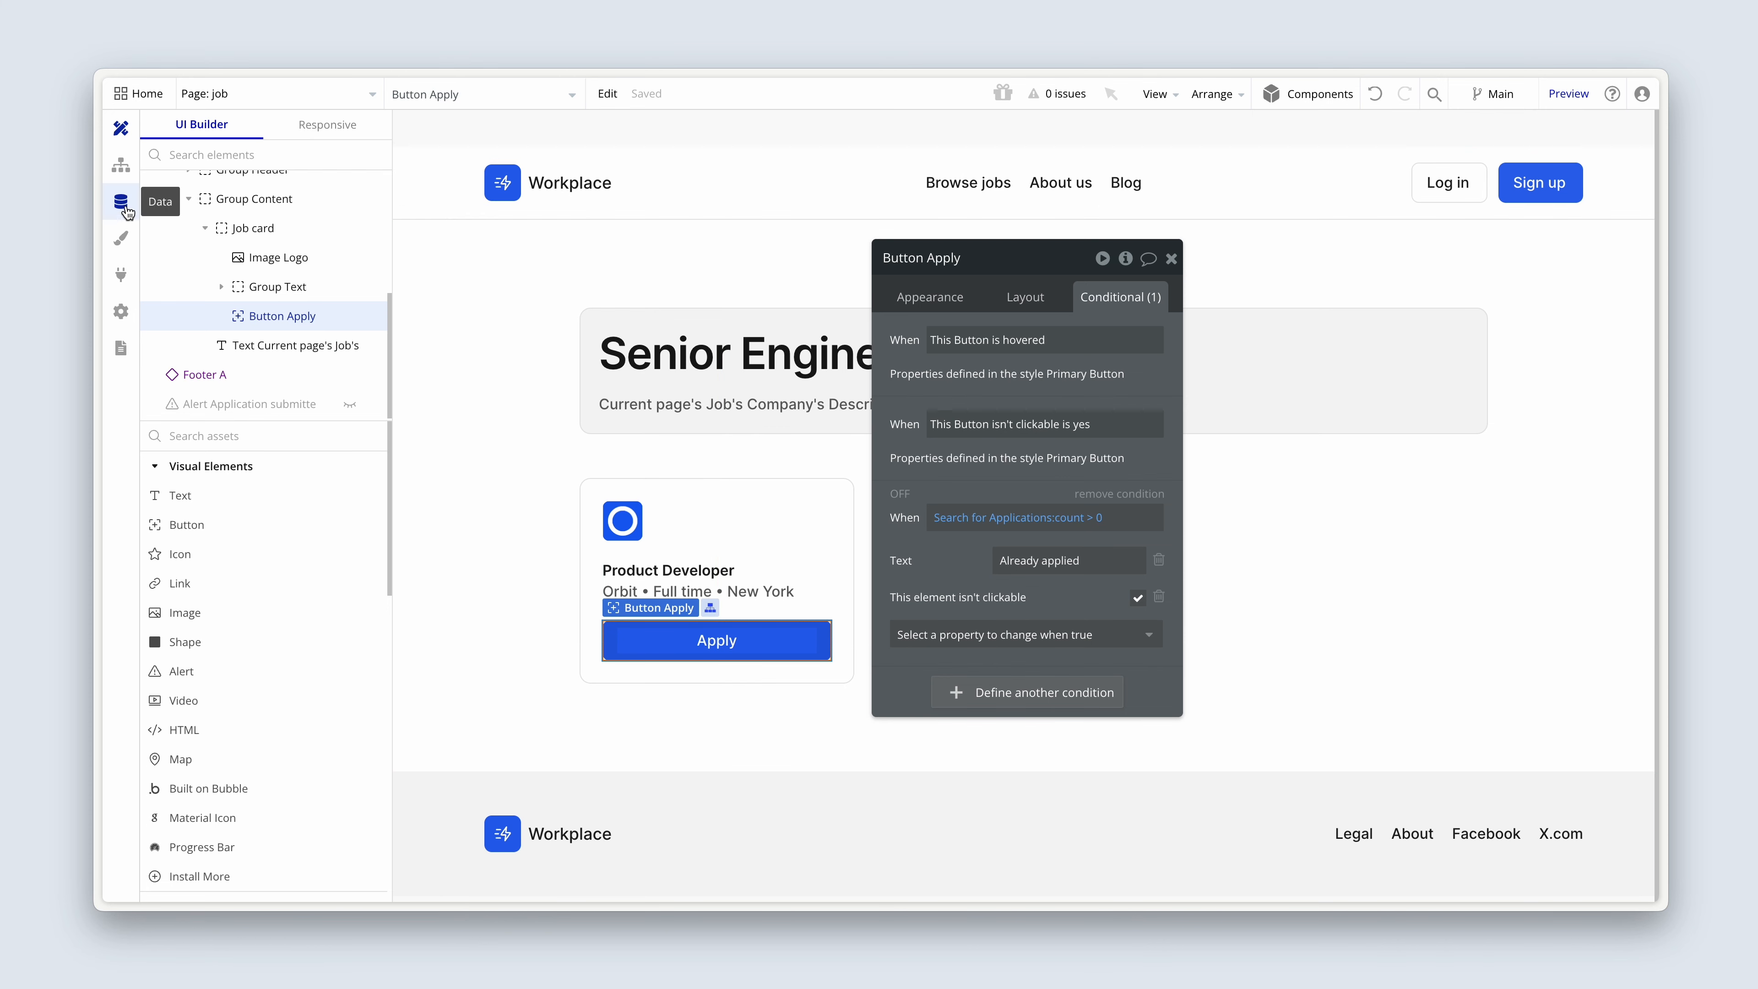
# Switch to the Bubble editor and view the refreshed All Users entries in the app data, checking the newest user's applied companies.
pyautogui.click(122, 205)
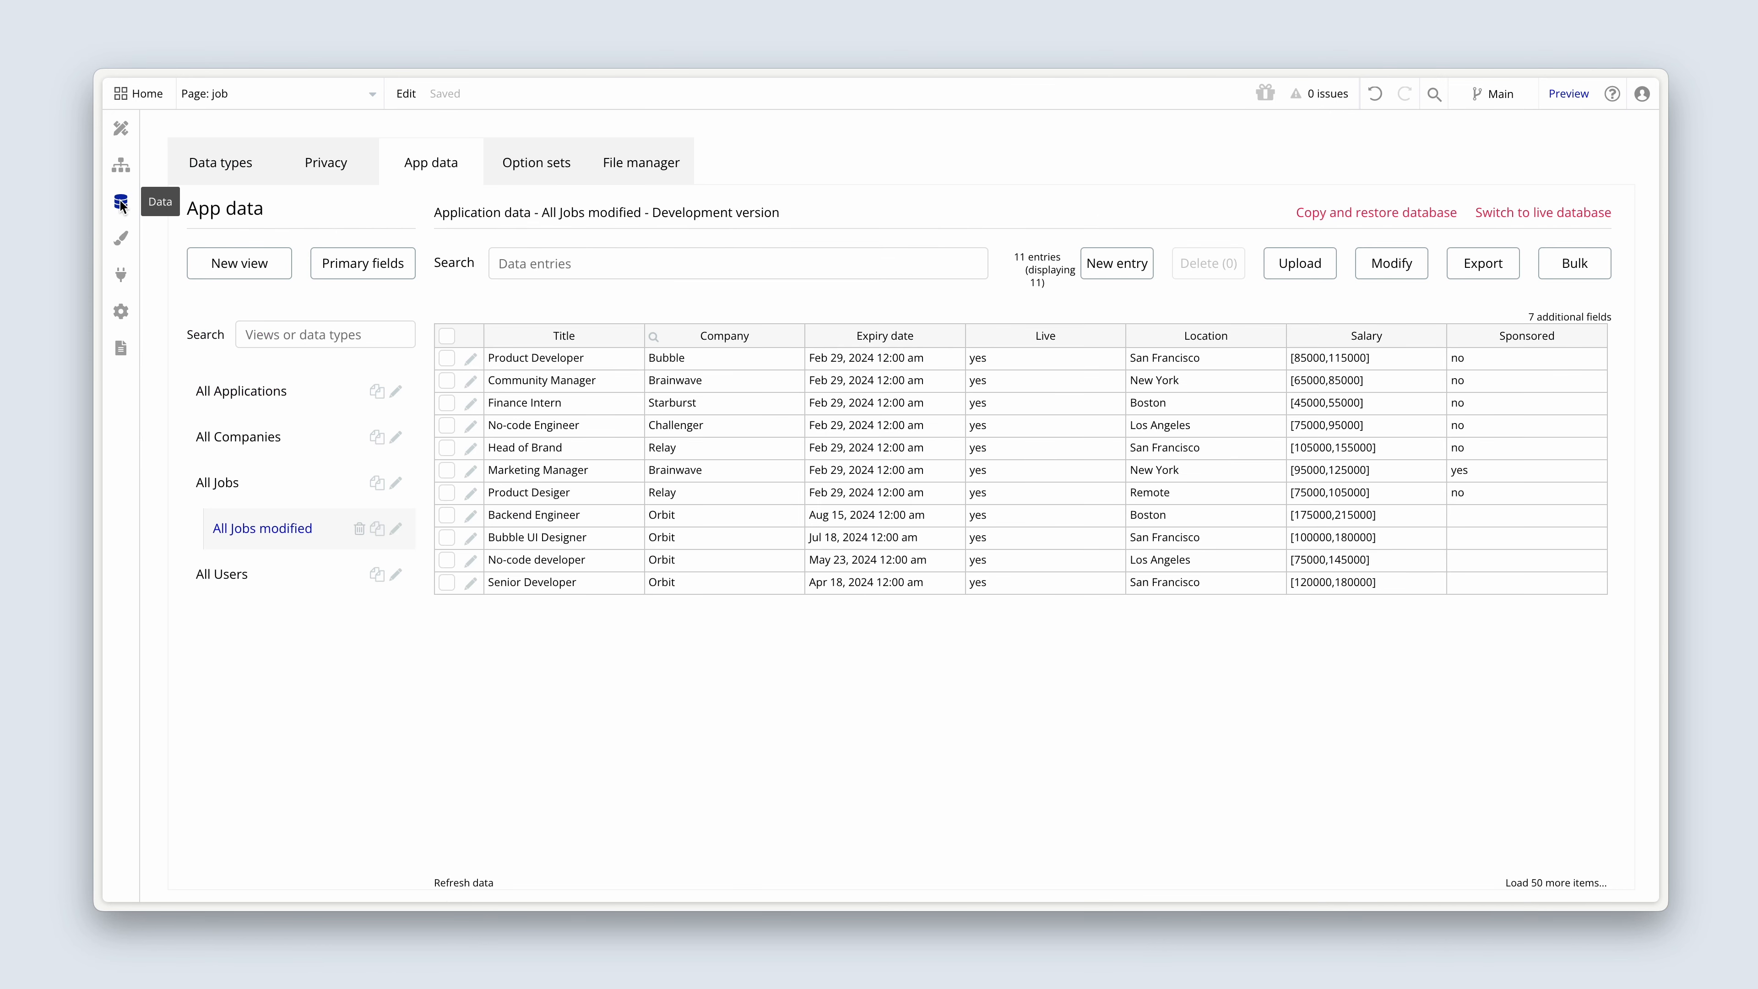
pyautogui.click(256, 575)
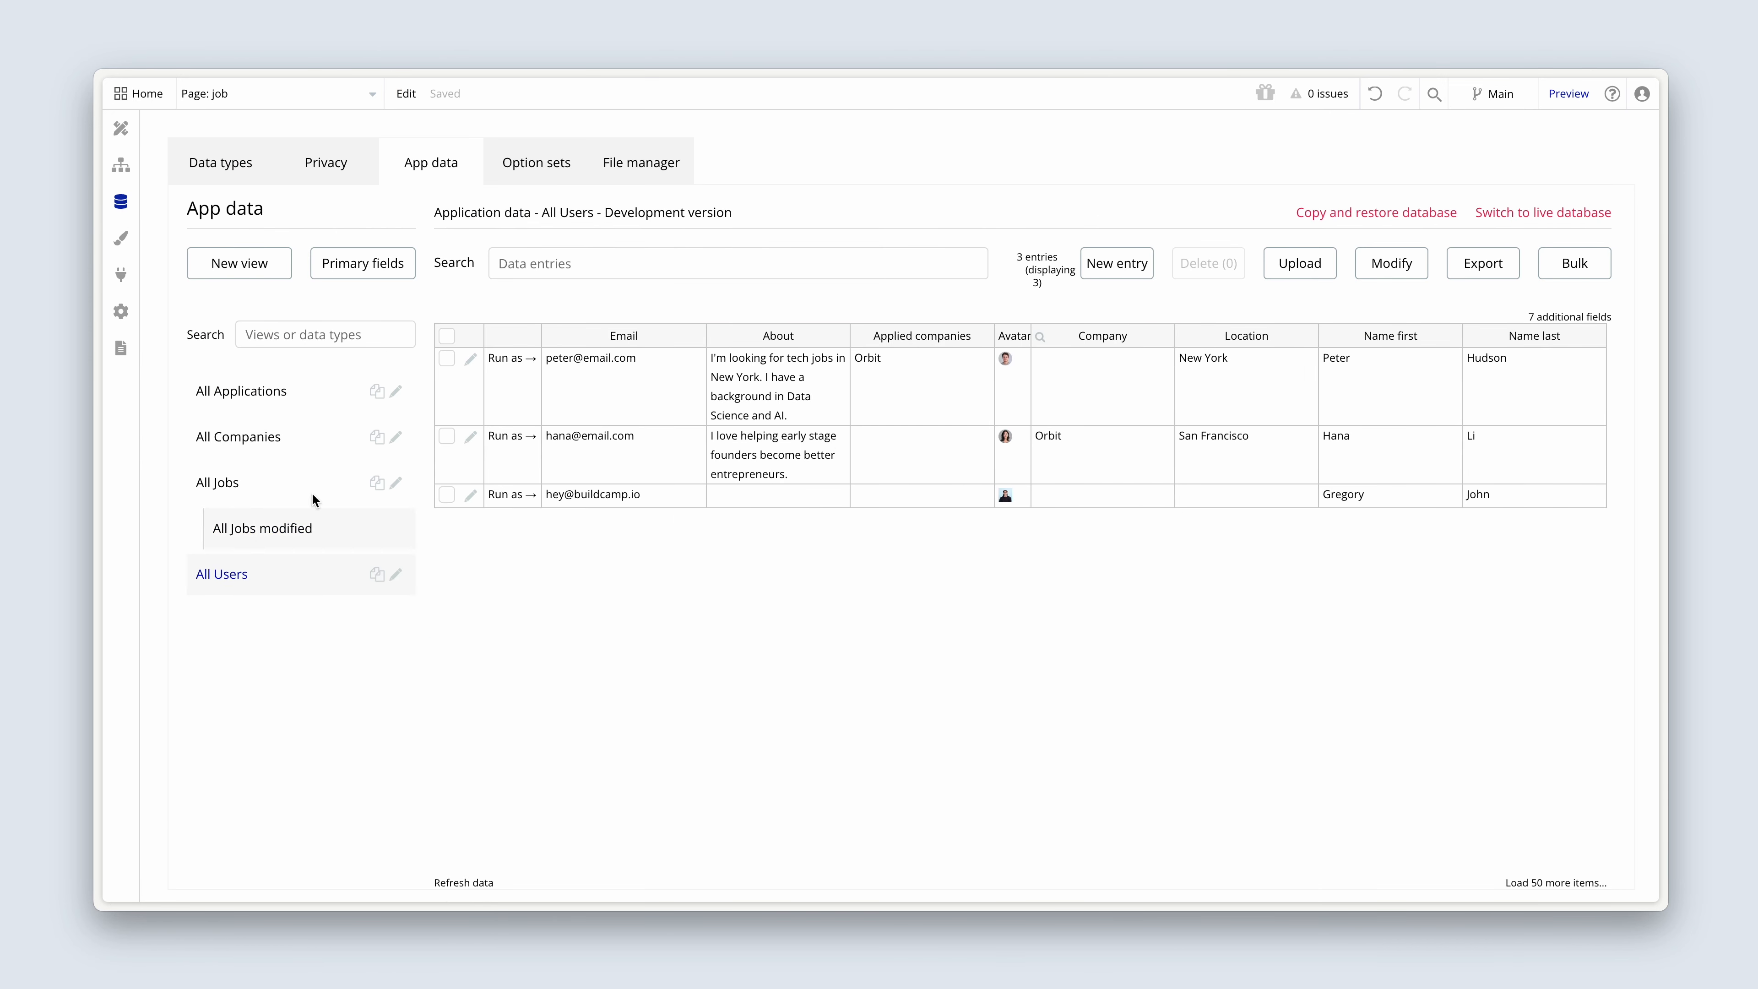
pyautogui.click(468, 875)
pyautogui.press('super+r')
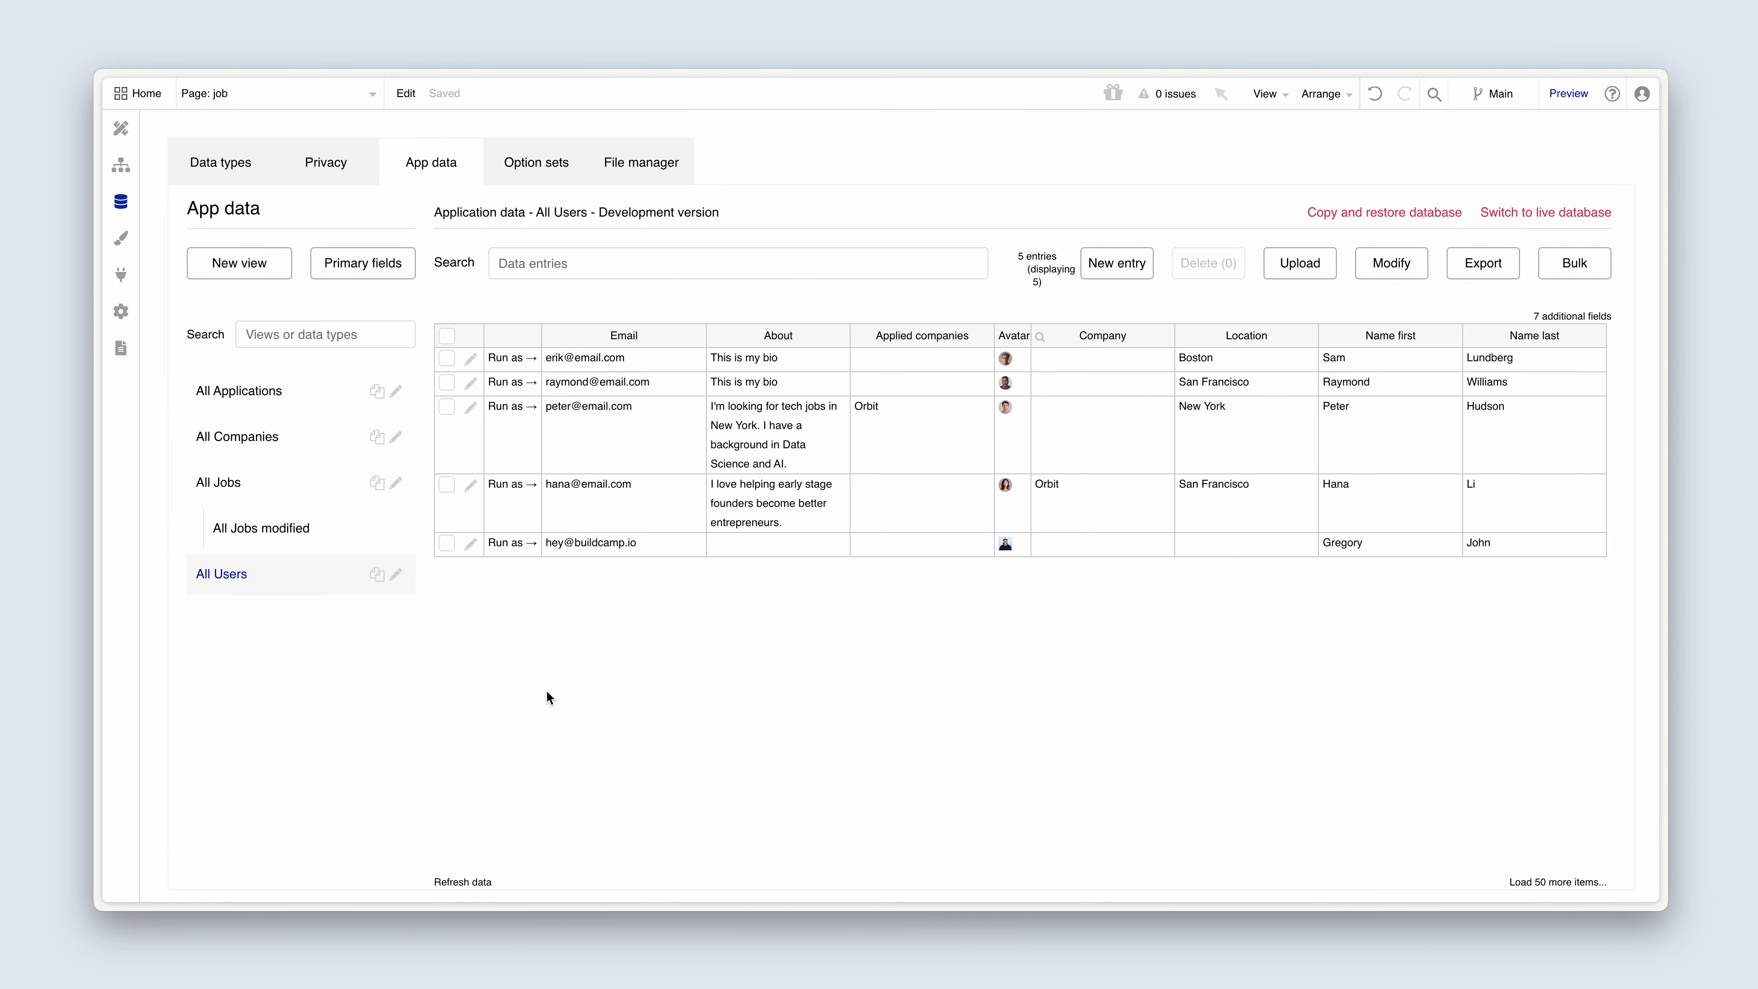
pyautogui.click(876, 354)
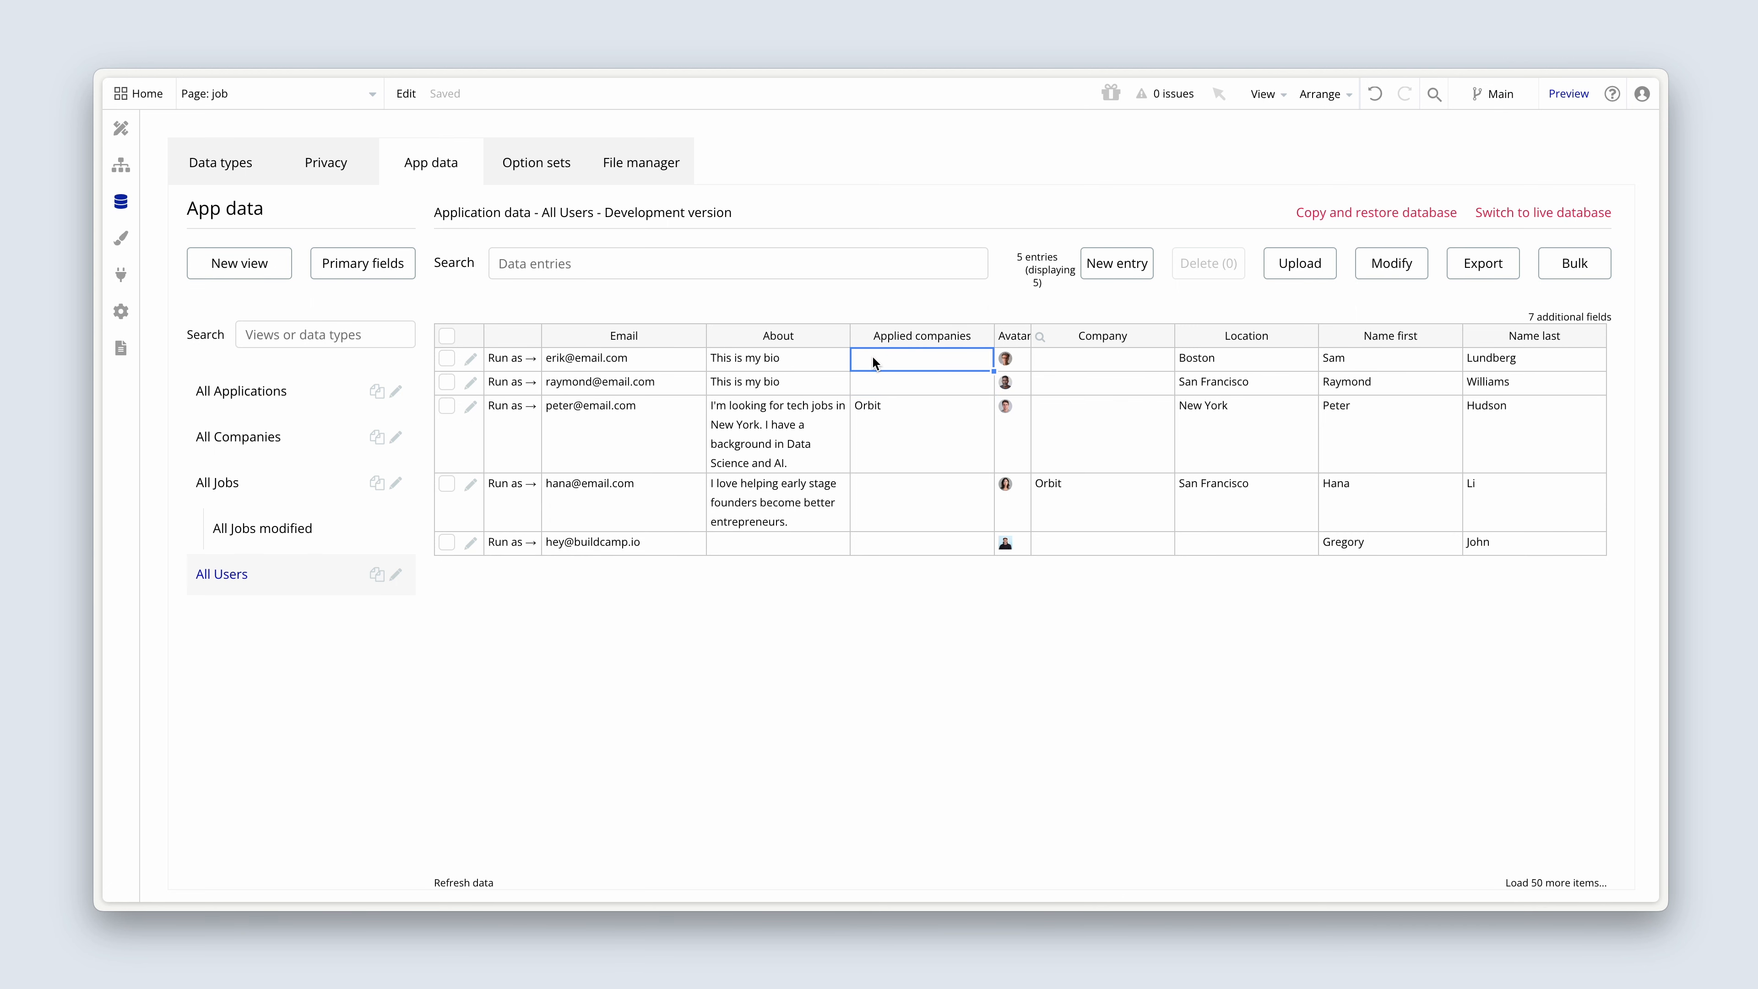
# Edit the newest Boston user's database entry so the email matches their first name, and save the entry.
pyautogui.click(472, 358)
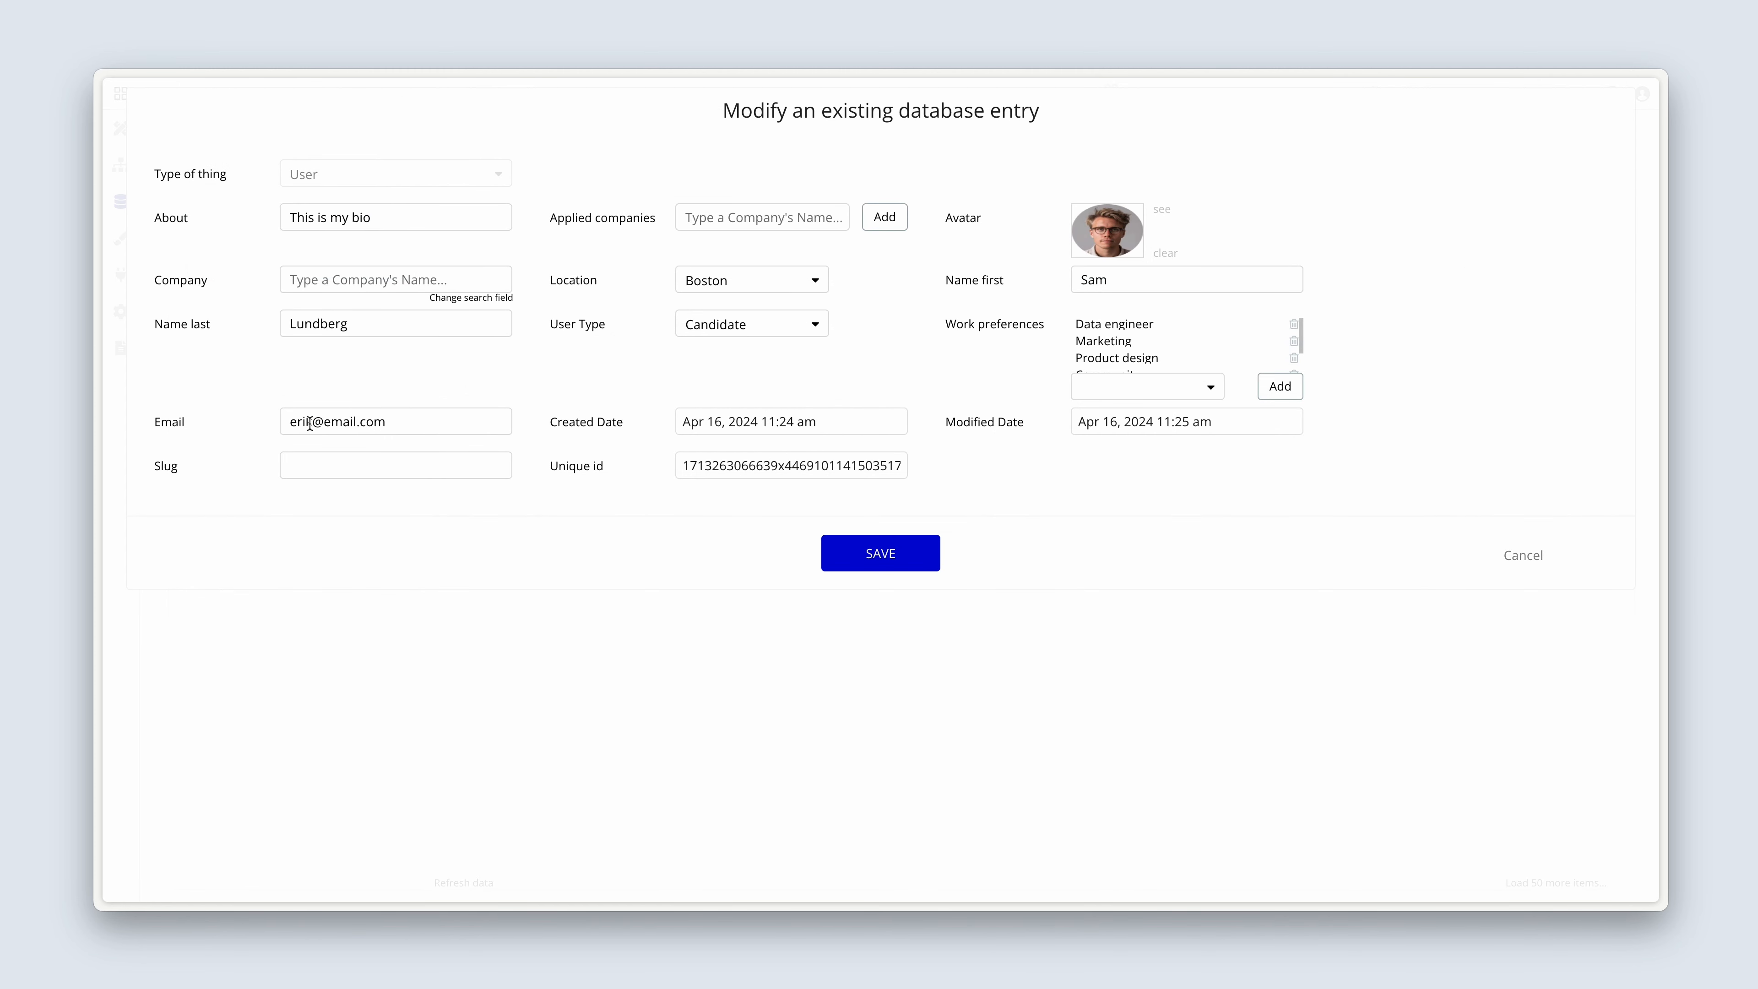
pyautogui.moveTo(313, 422); pyautogui.dragTo(280, 422)
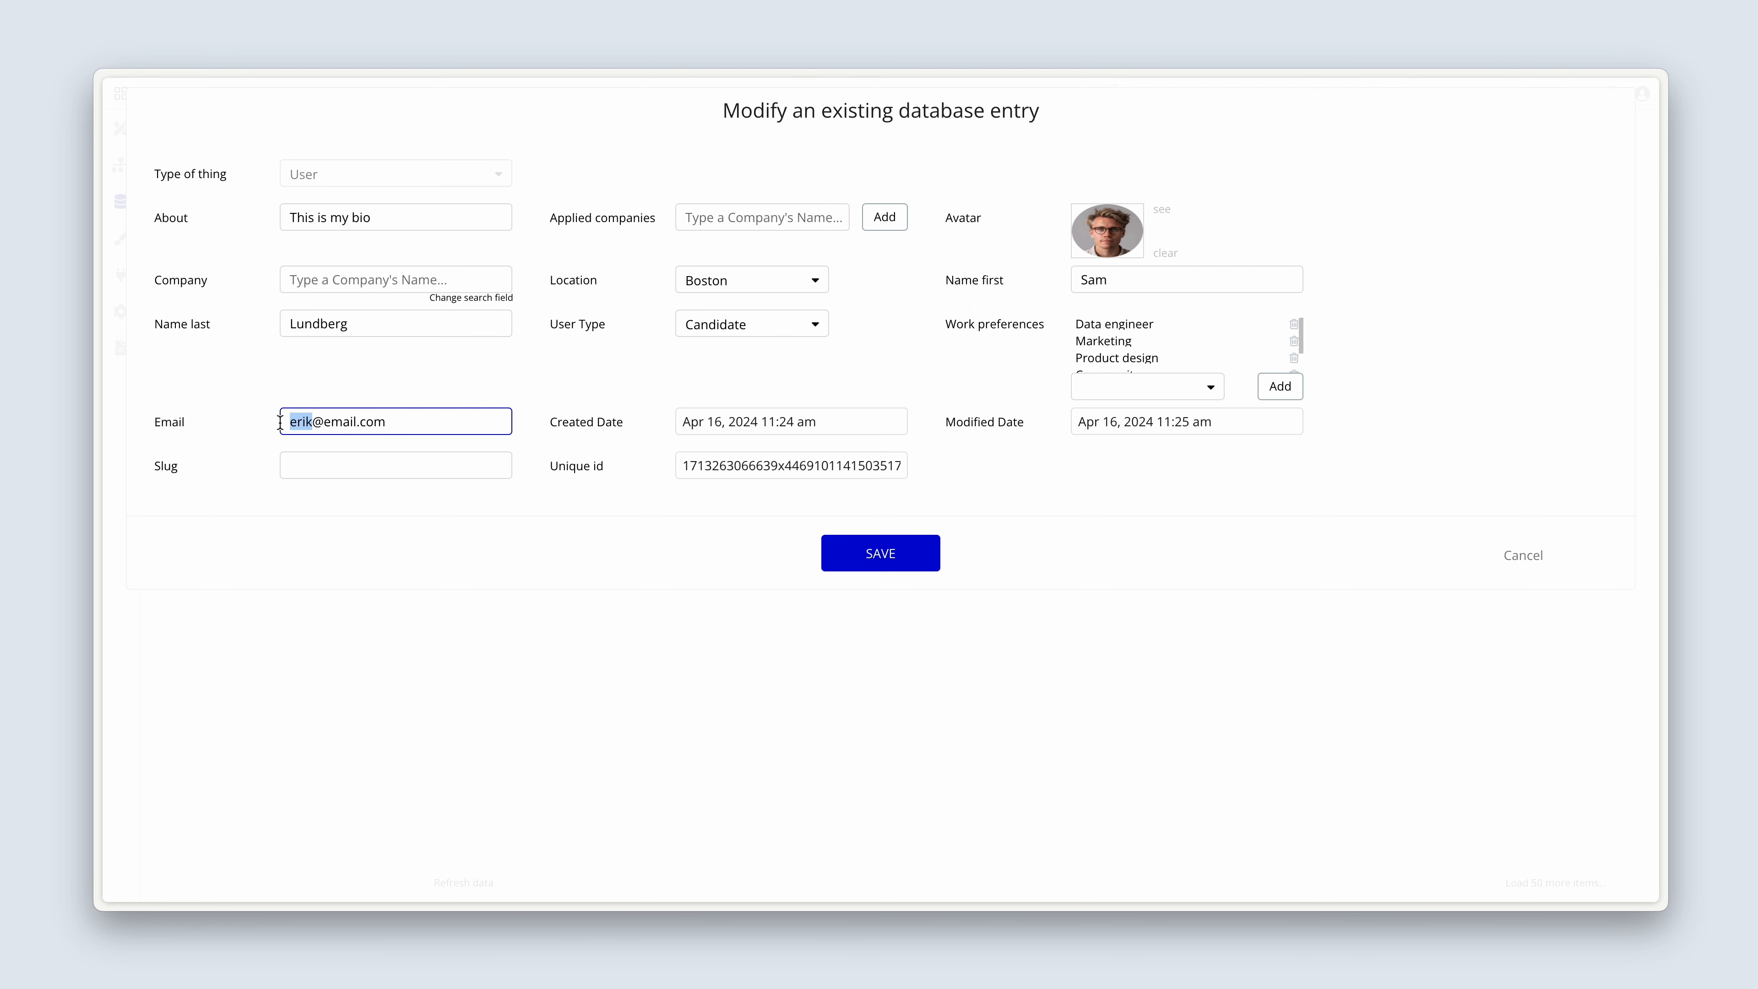
pyautogui.write('sam')
pyautogui.click(867, 557)
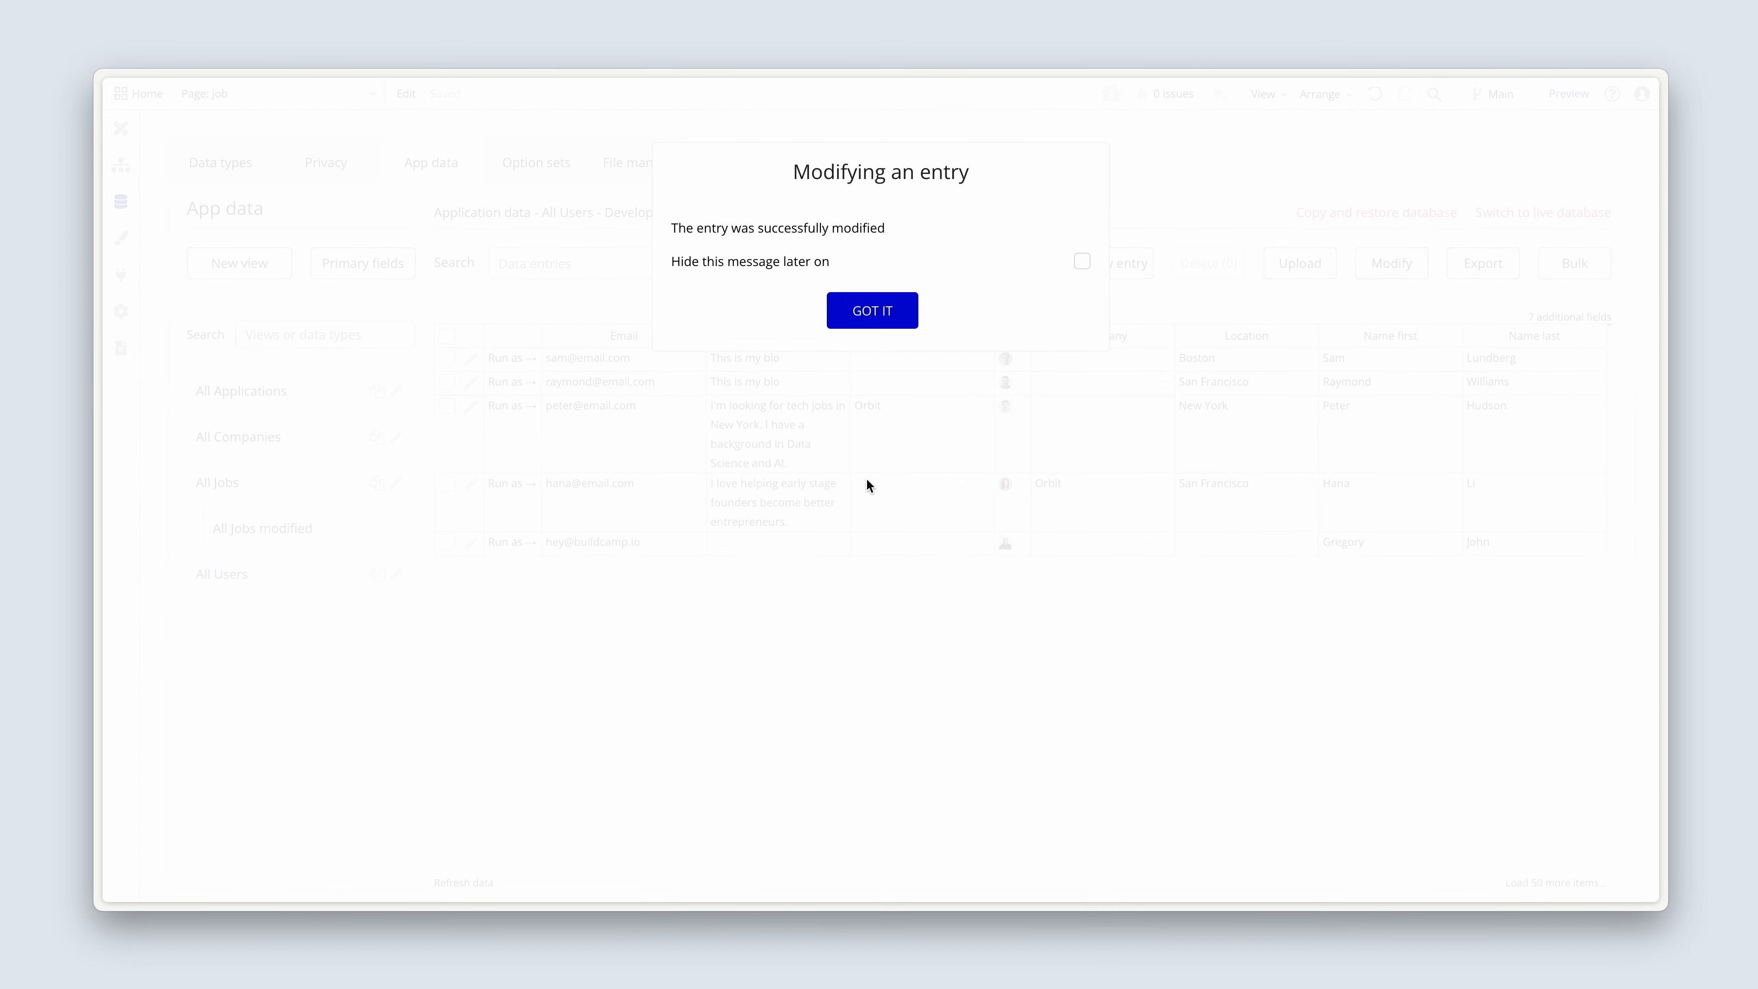
pyautogui.click(871, 312)
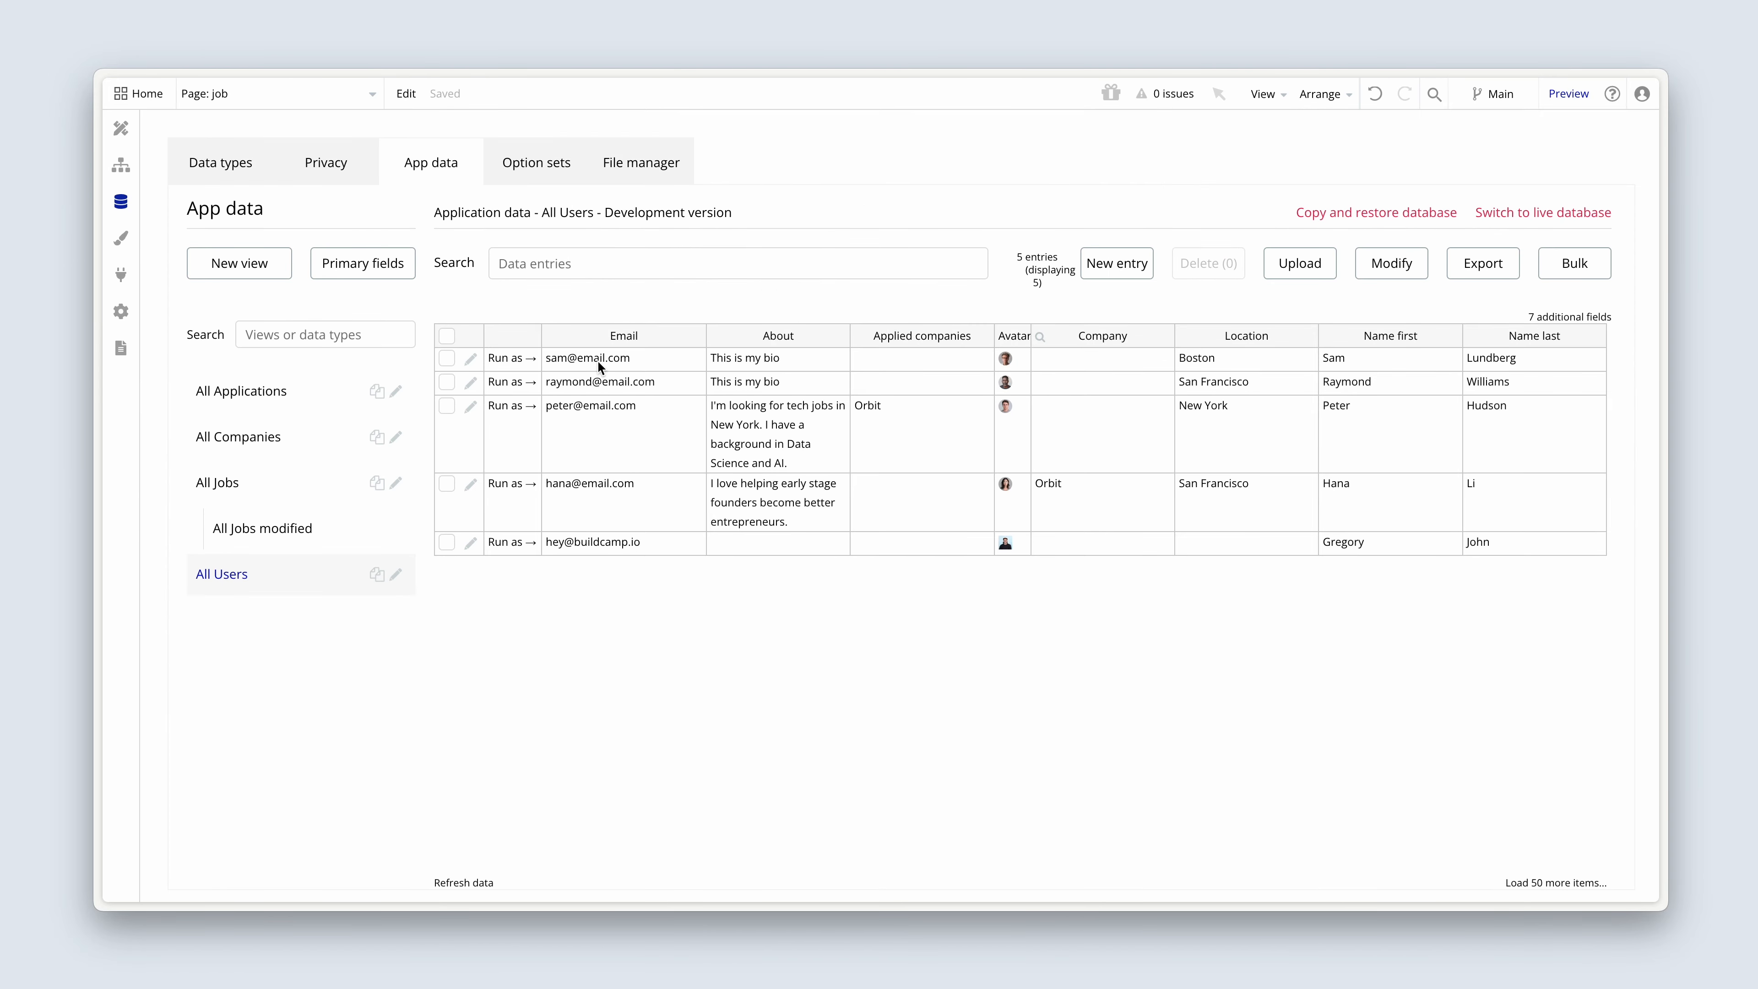
# Add Orbit to the applied companies in the San Francisco candidate's user entry with the bio "This is my bio", and save the entry.
pyautogui.click(471, 382)
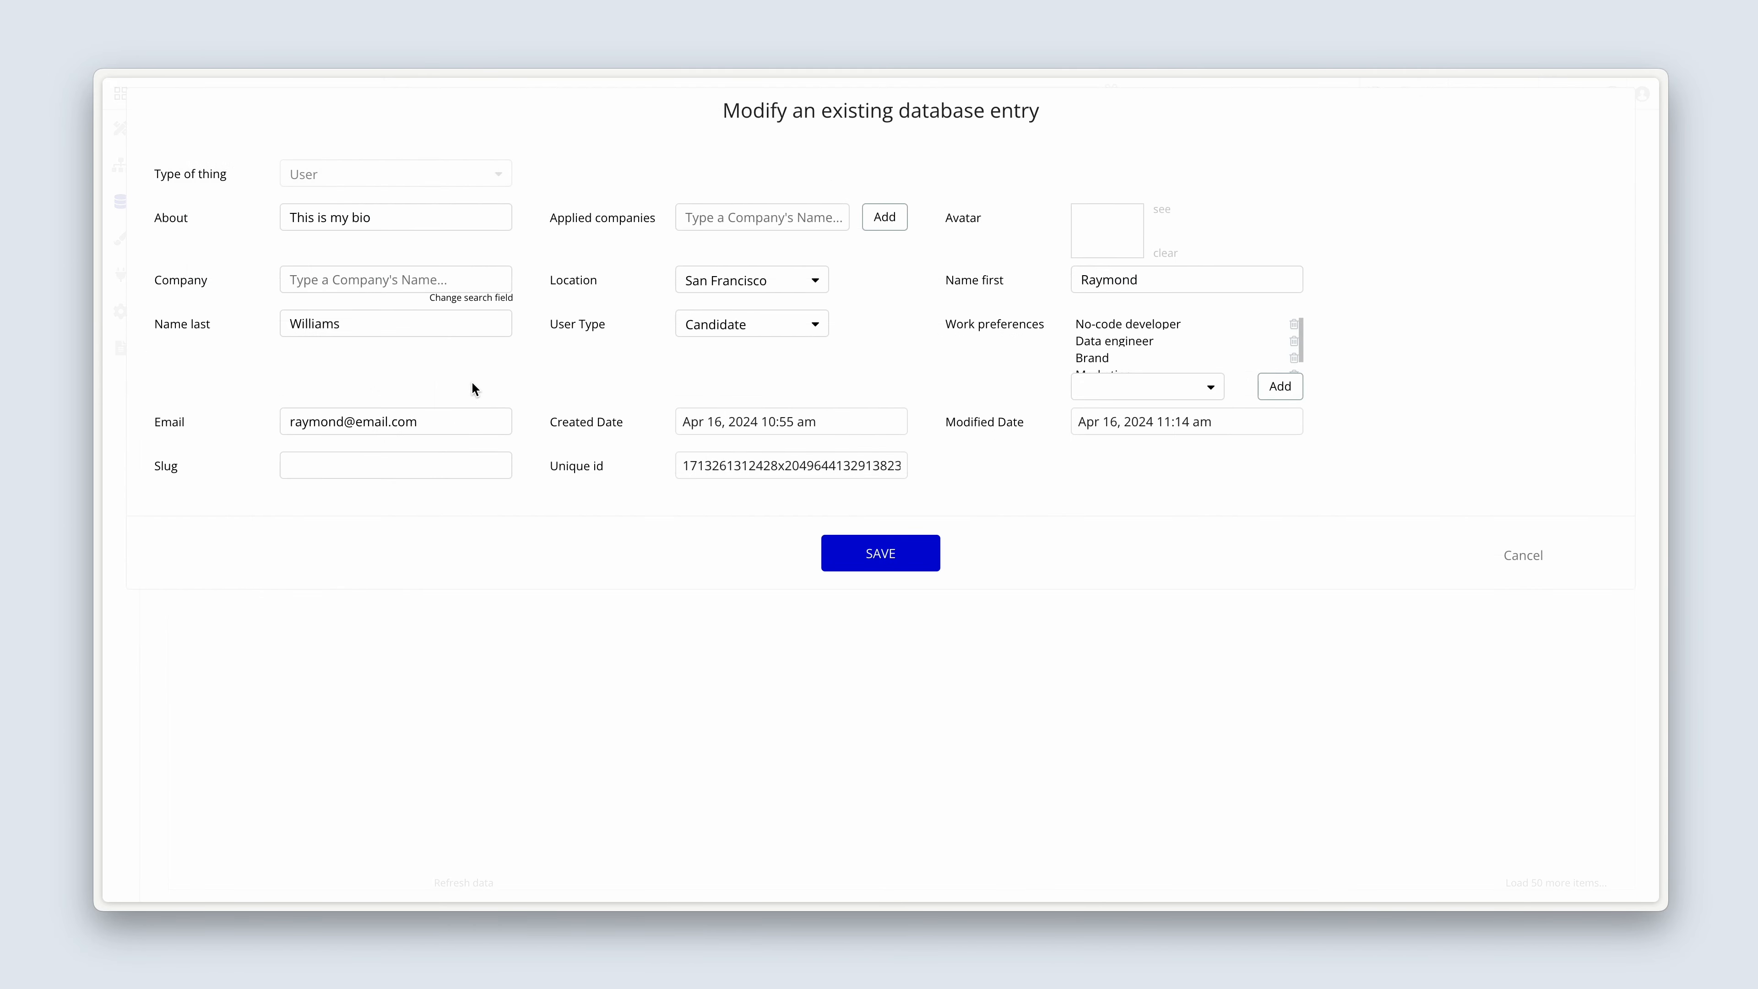
pyautogui.click(396, 284)
pyautogui.click(764, 218)
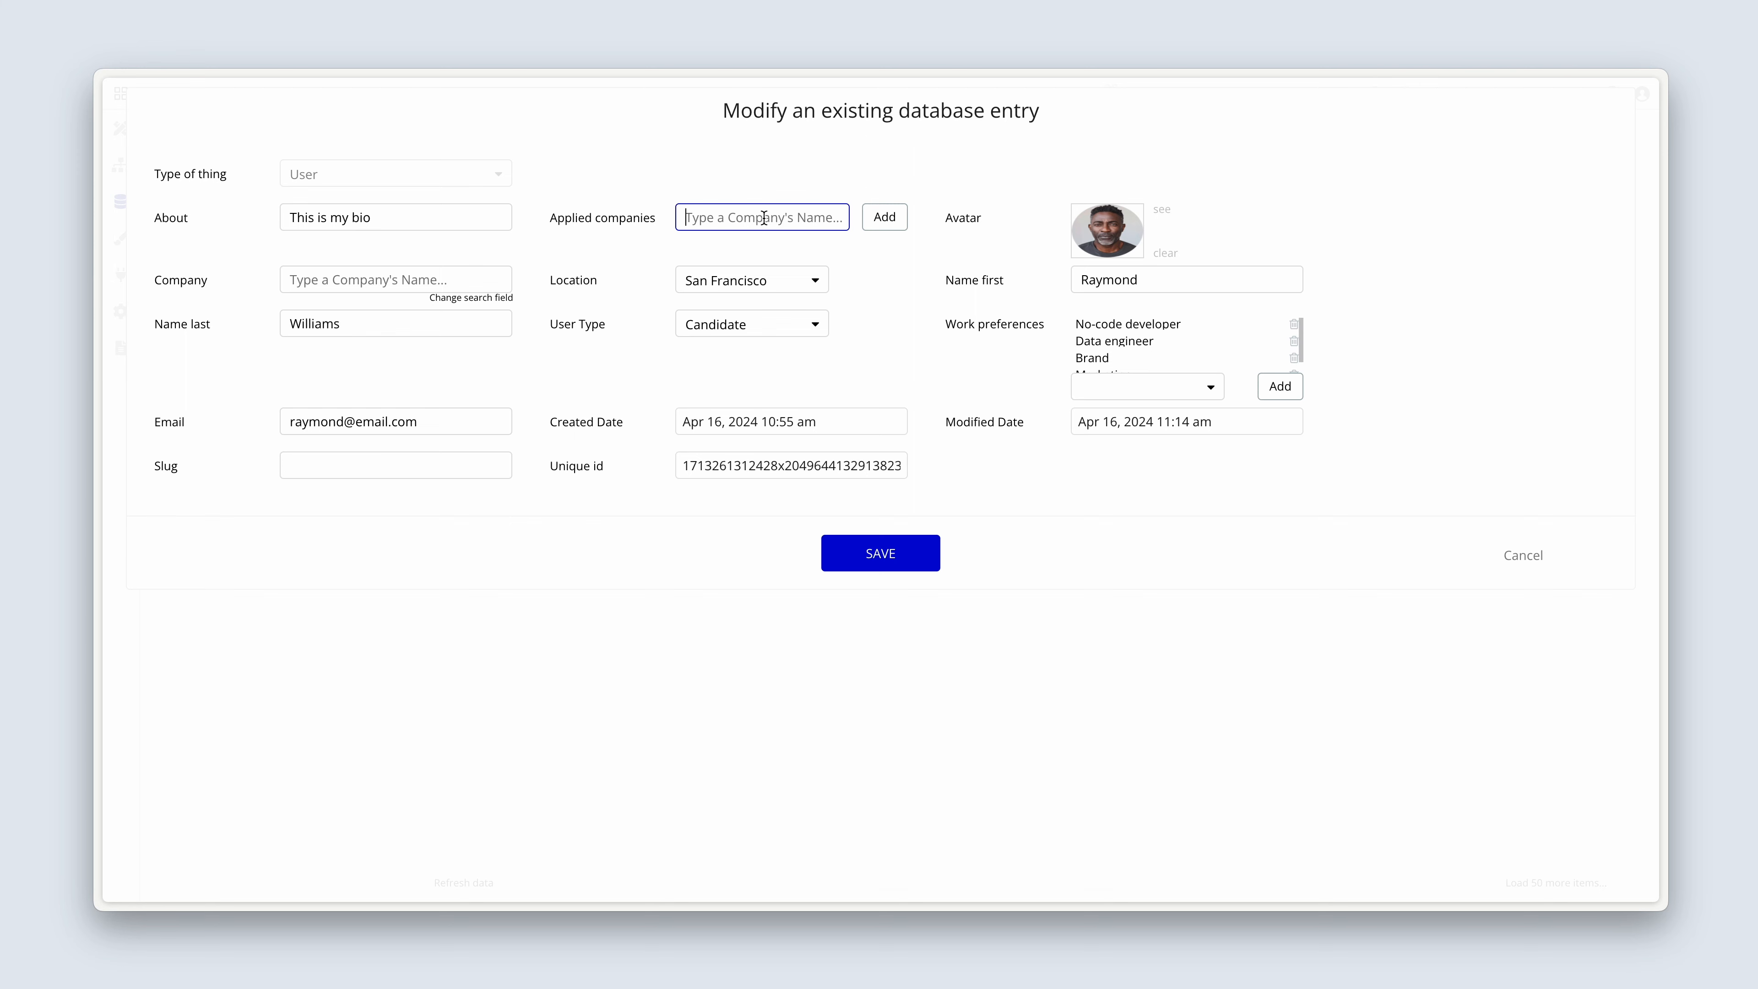
pyautogui.write('orb')
pyautogui.write('i')
pyautogui.click(757, 255)
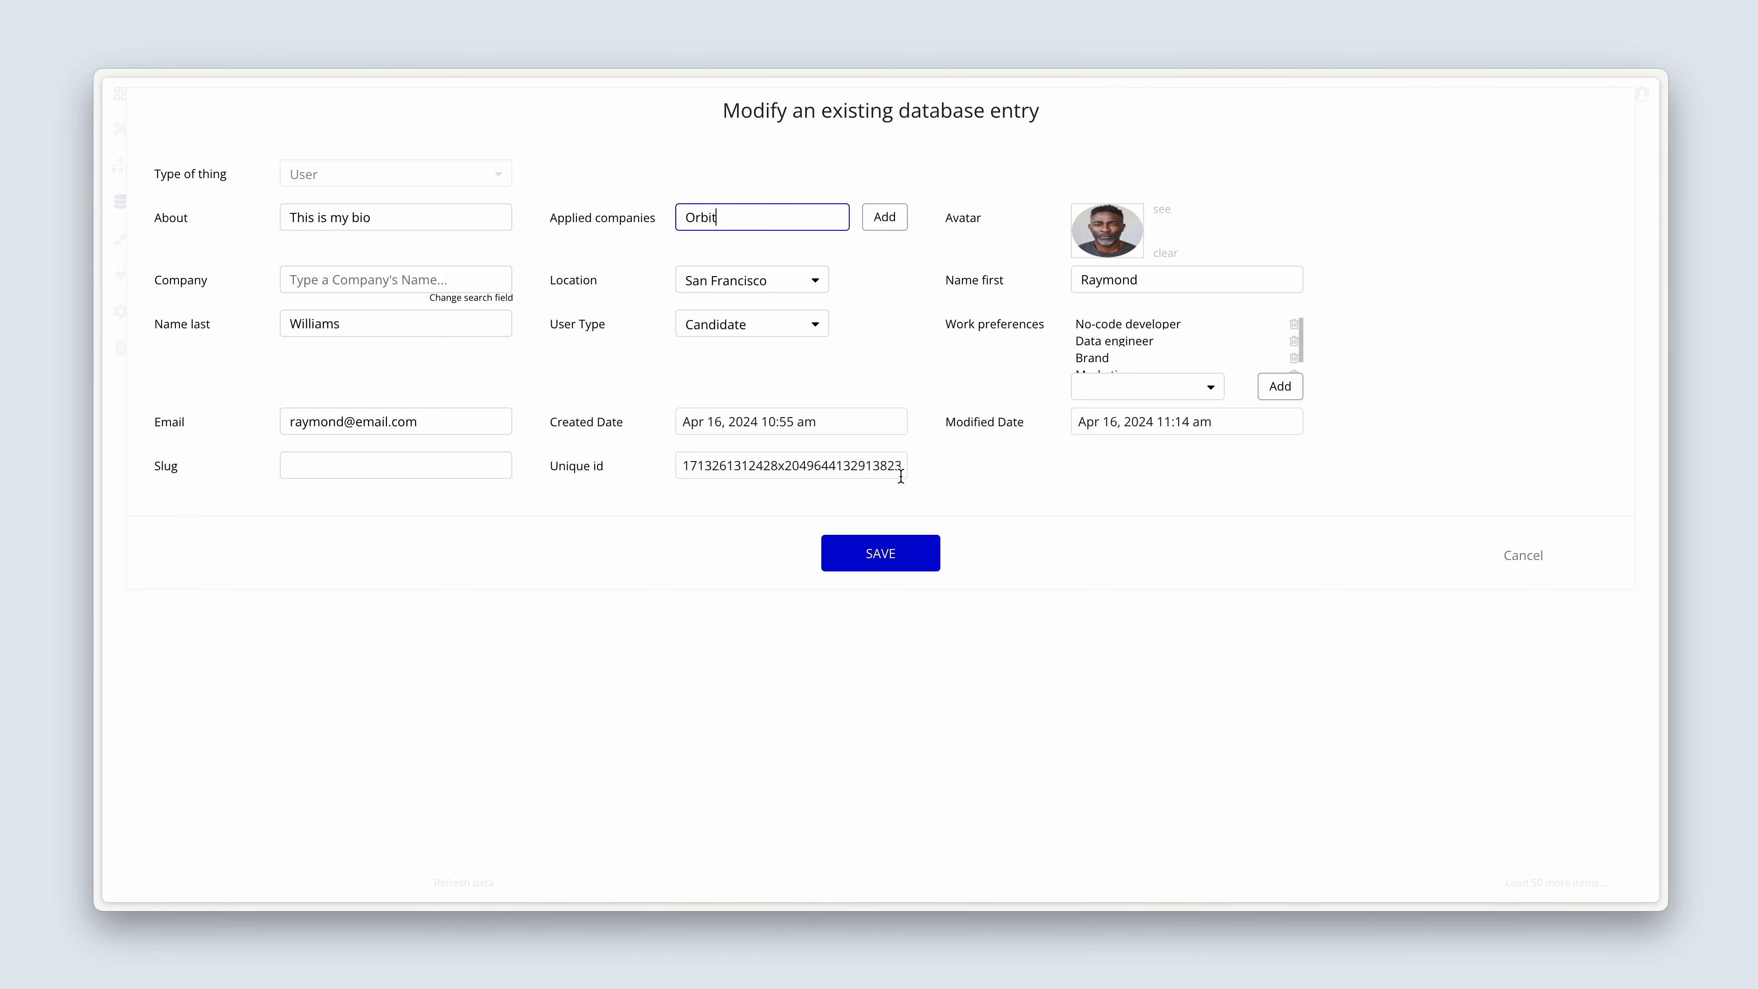
pyautogui.click(890, 222)
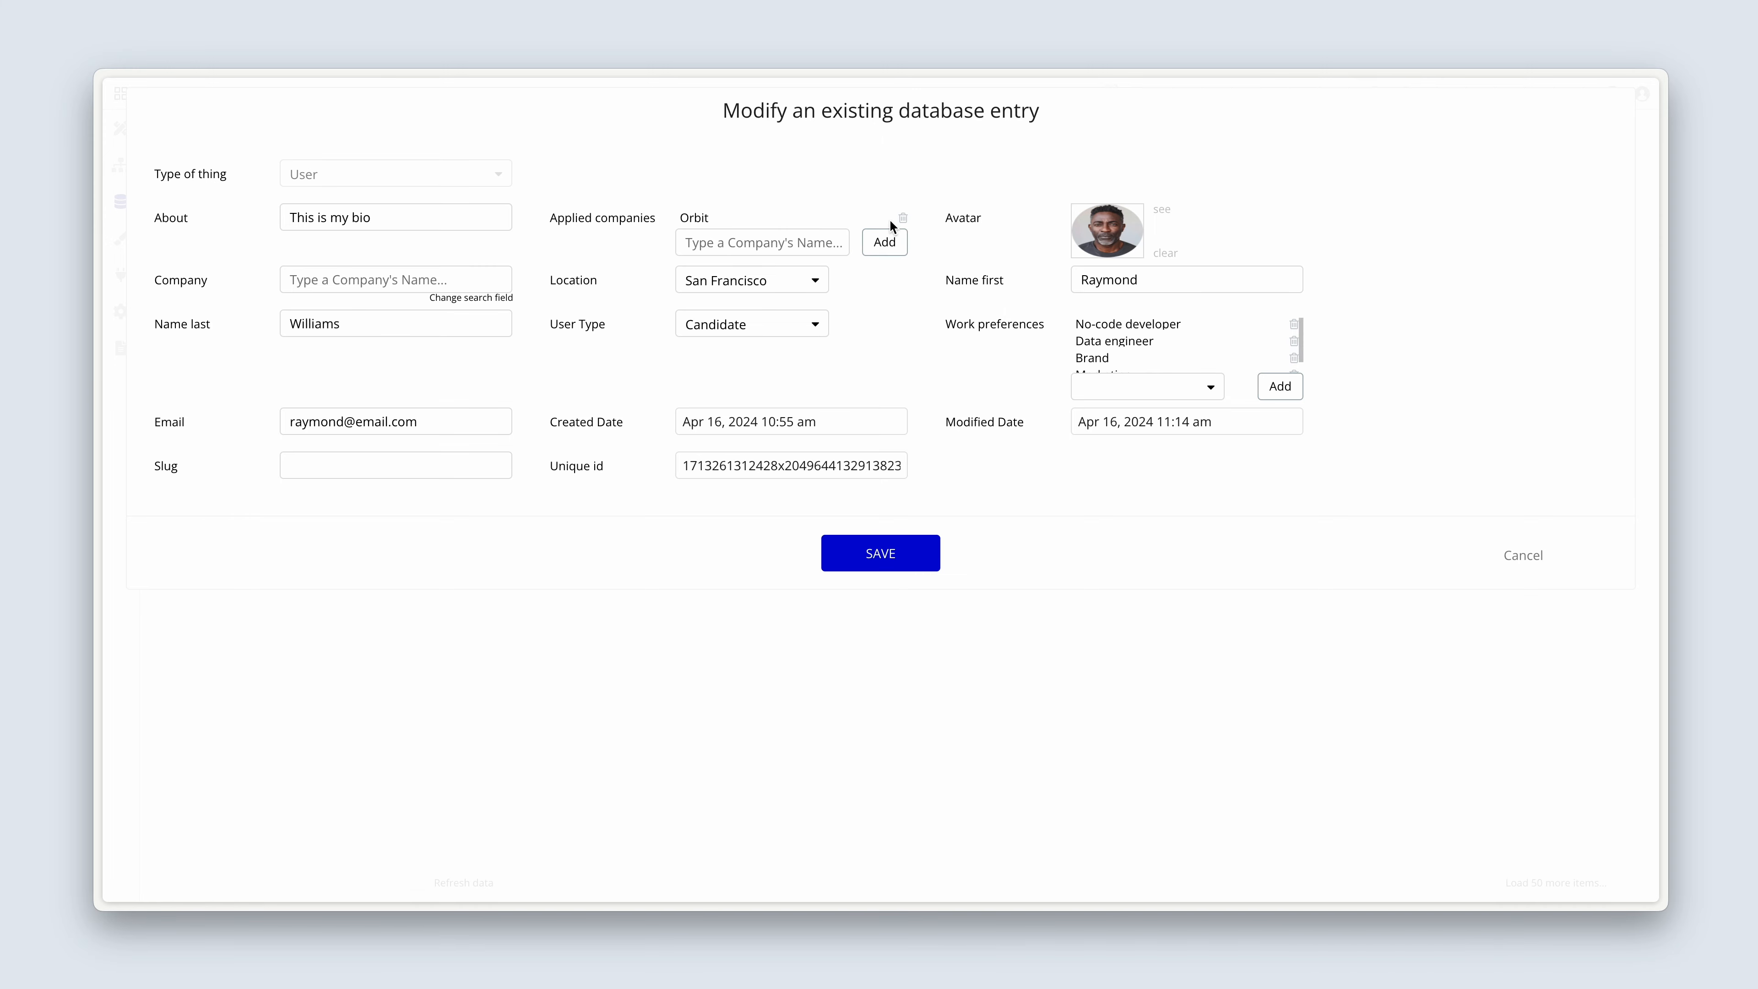
pyautogui.click(910, 554)
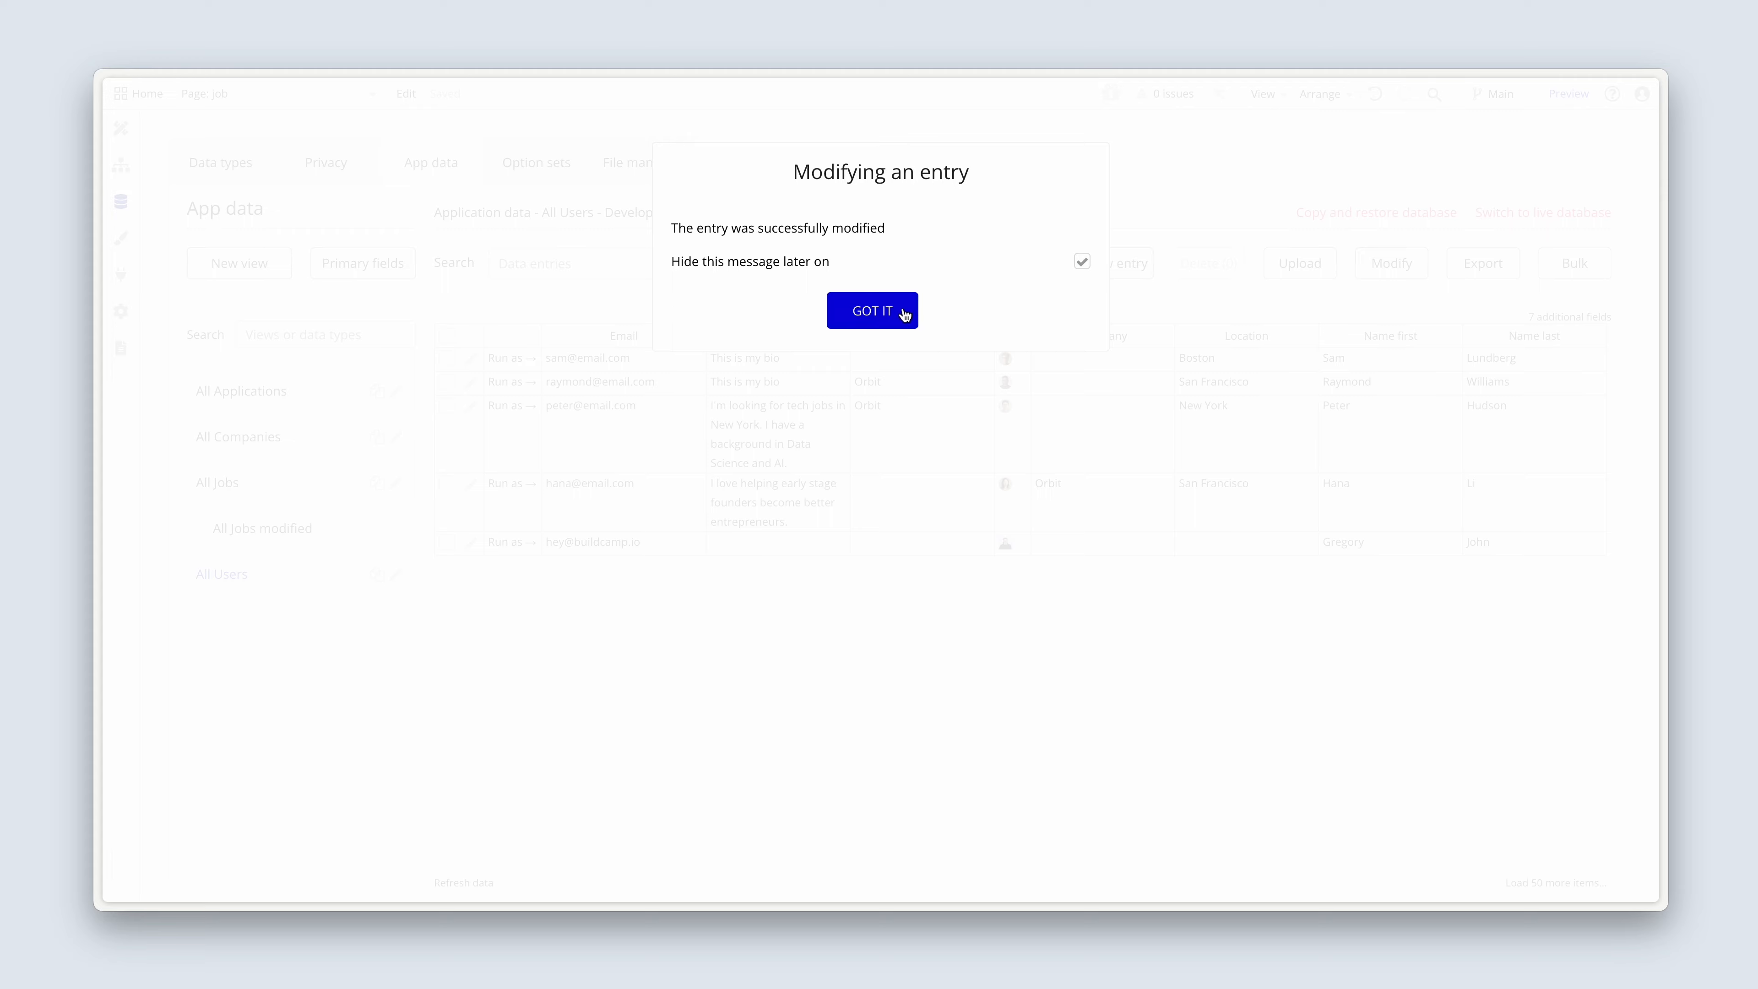
pyautogui.click(902, 314)
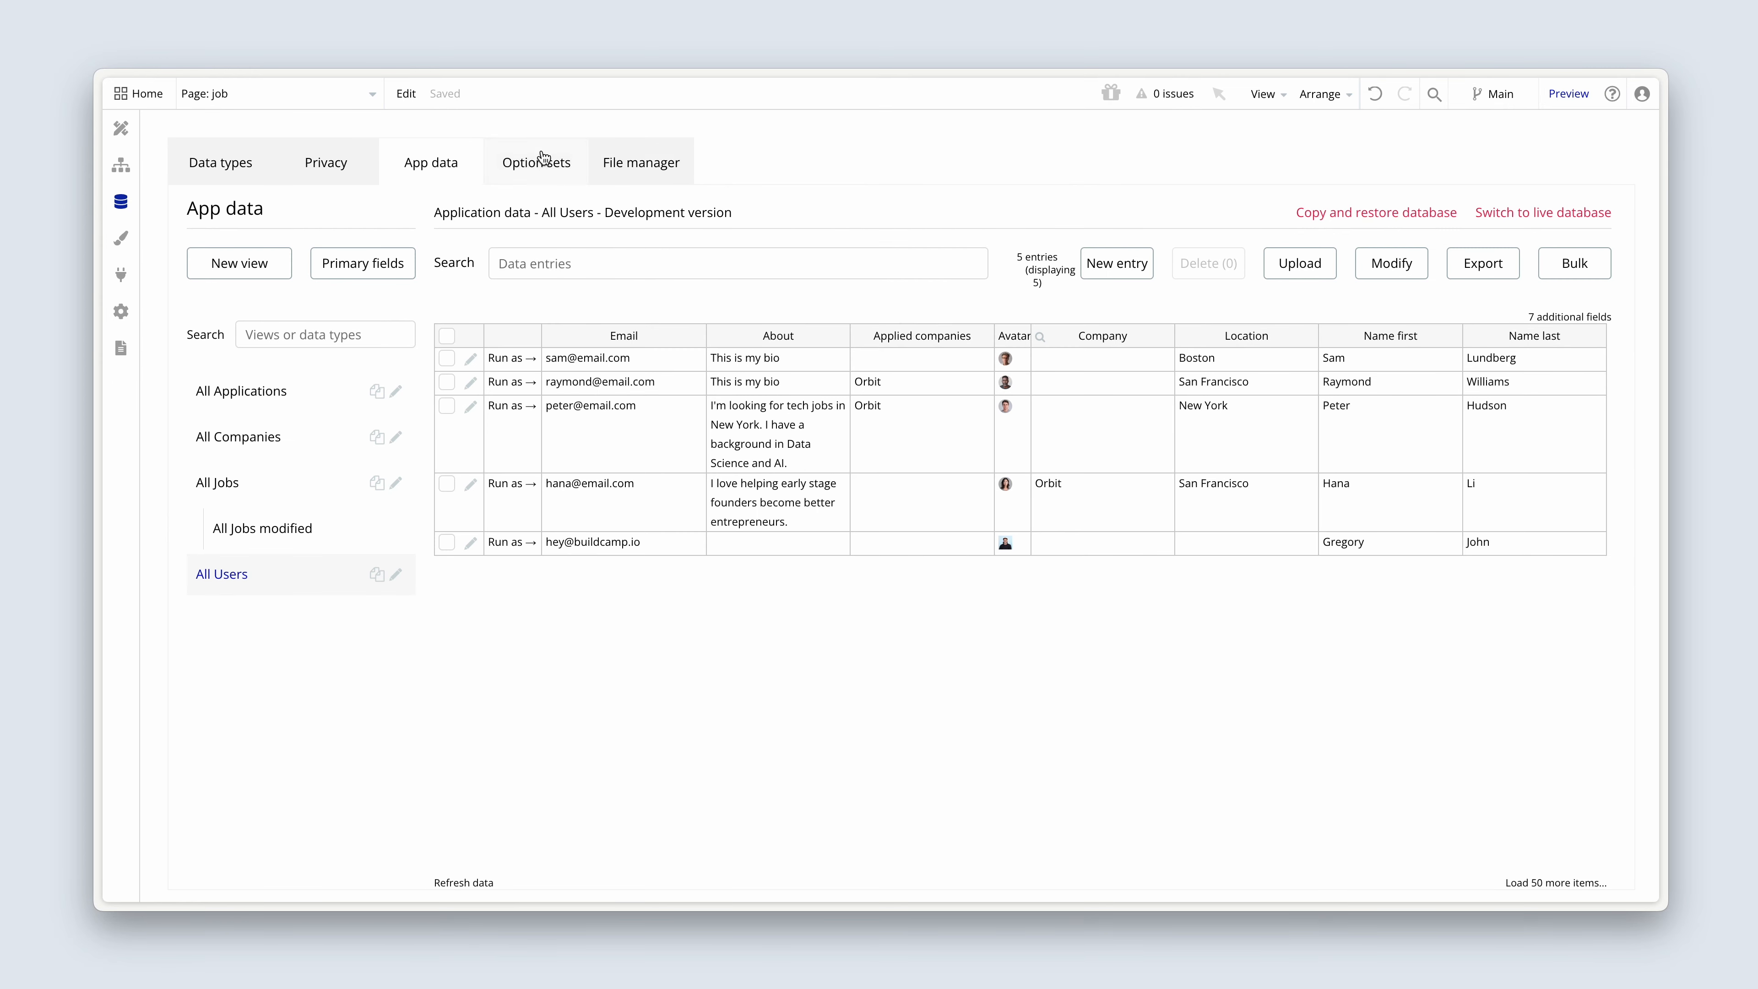
# Open the job page's workflows and view the Button Apply event and the Button Next event for Step 2.
pyautogui.click(121, 166)
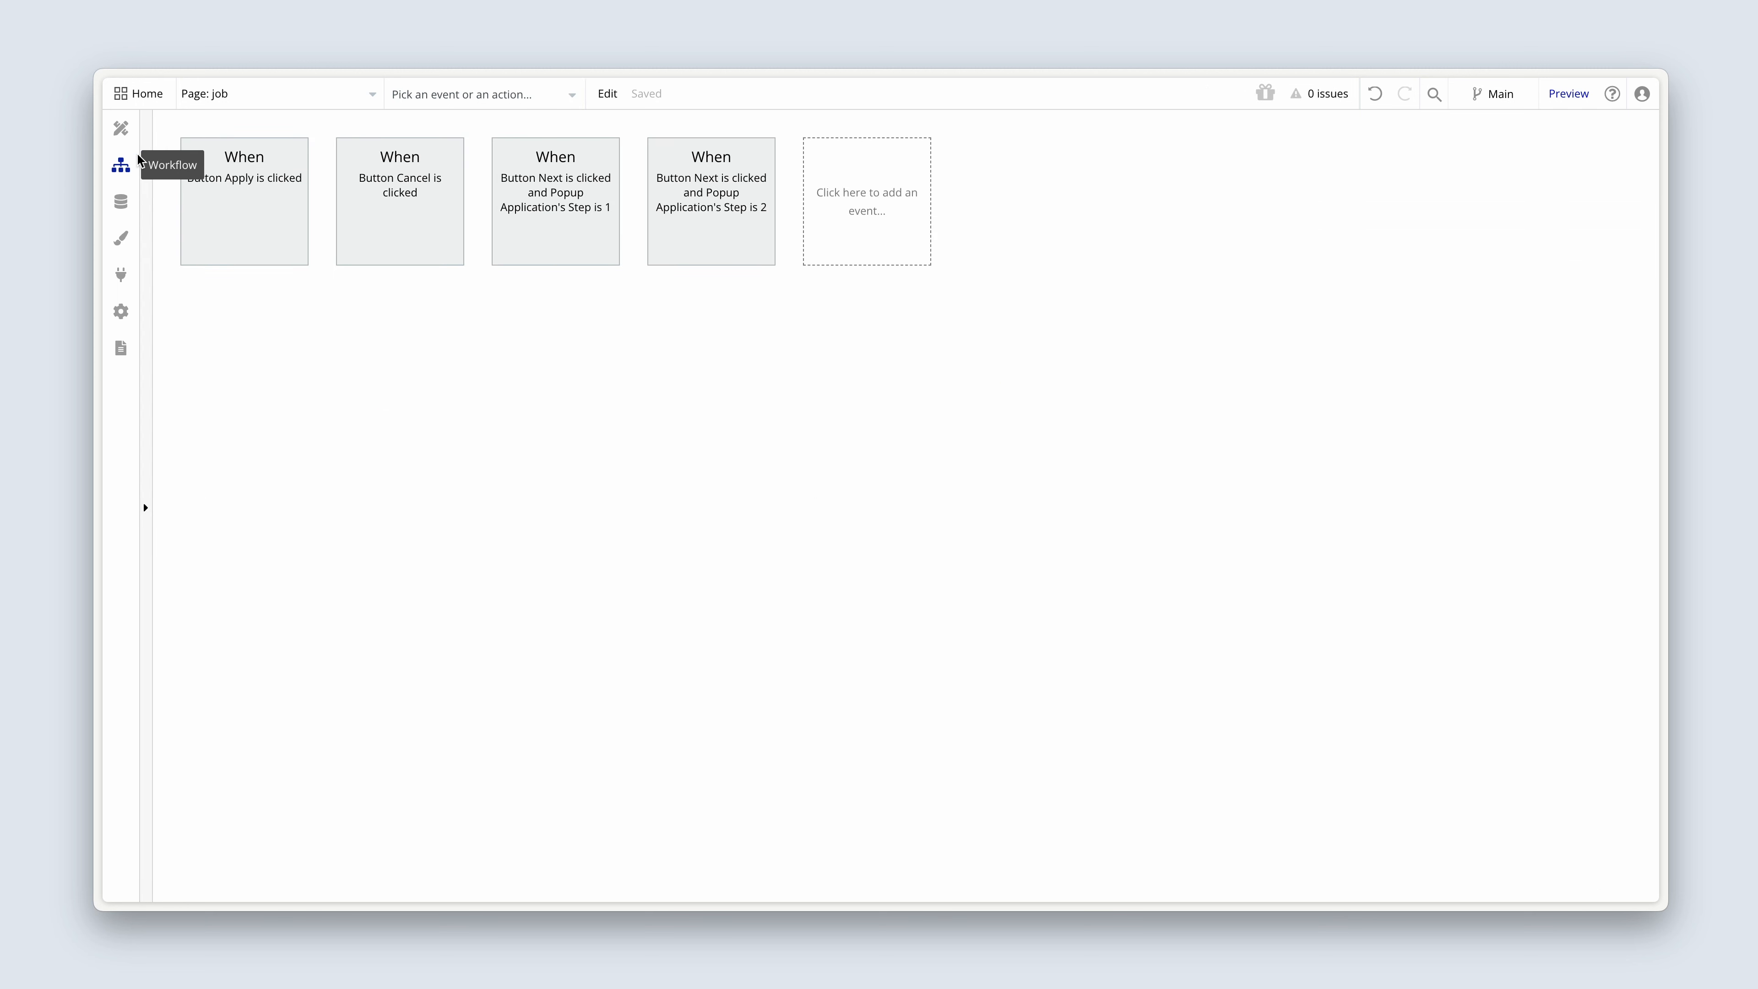
pyautogui.click(243, 215)
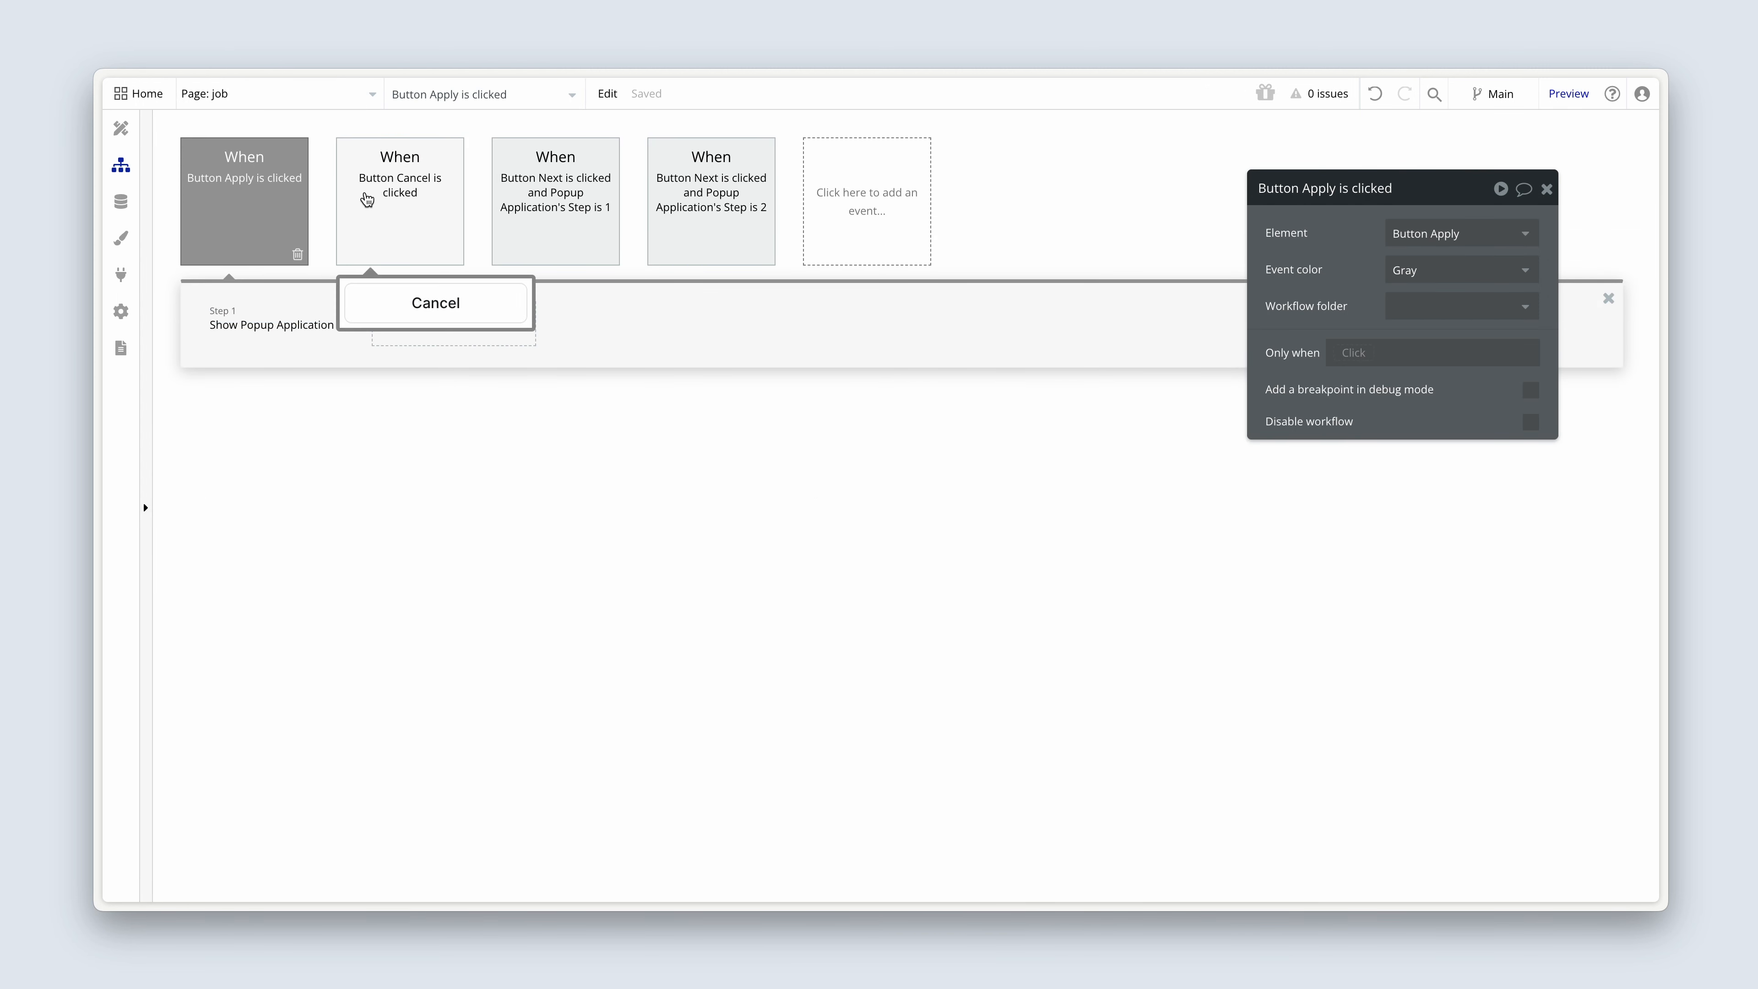
pyautogui.click(698, 204)
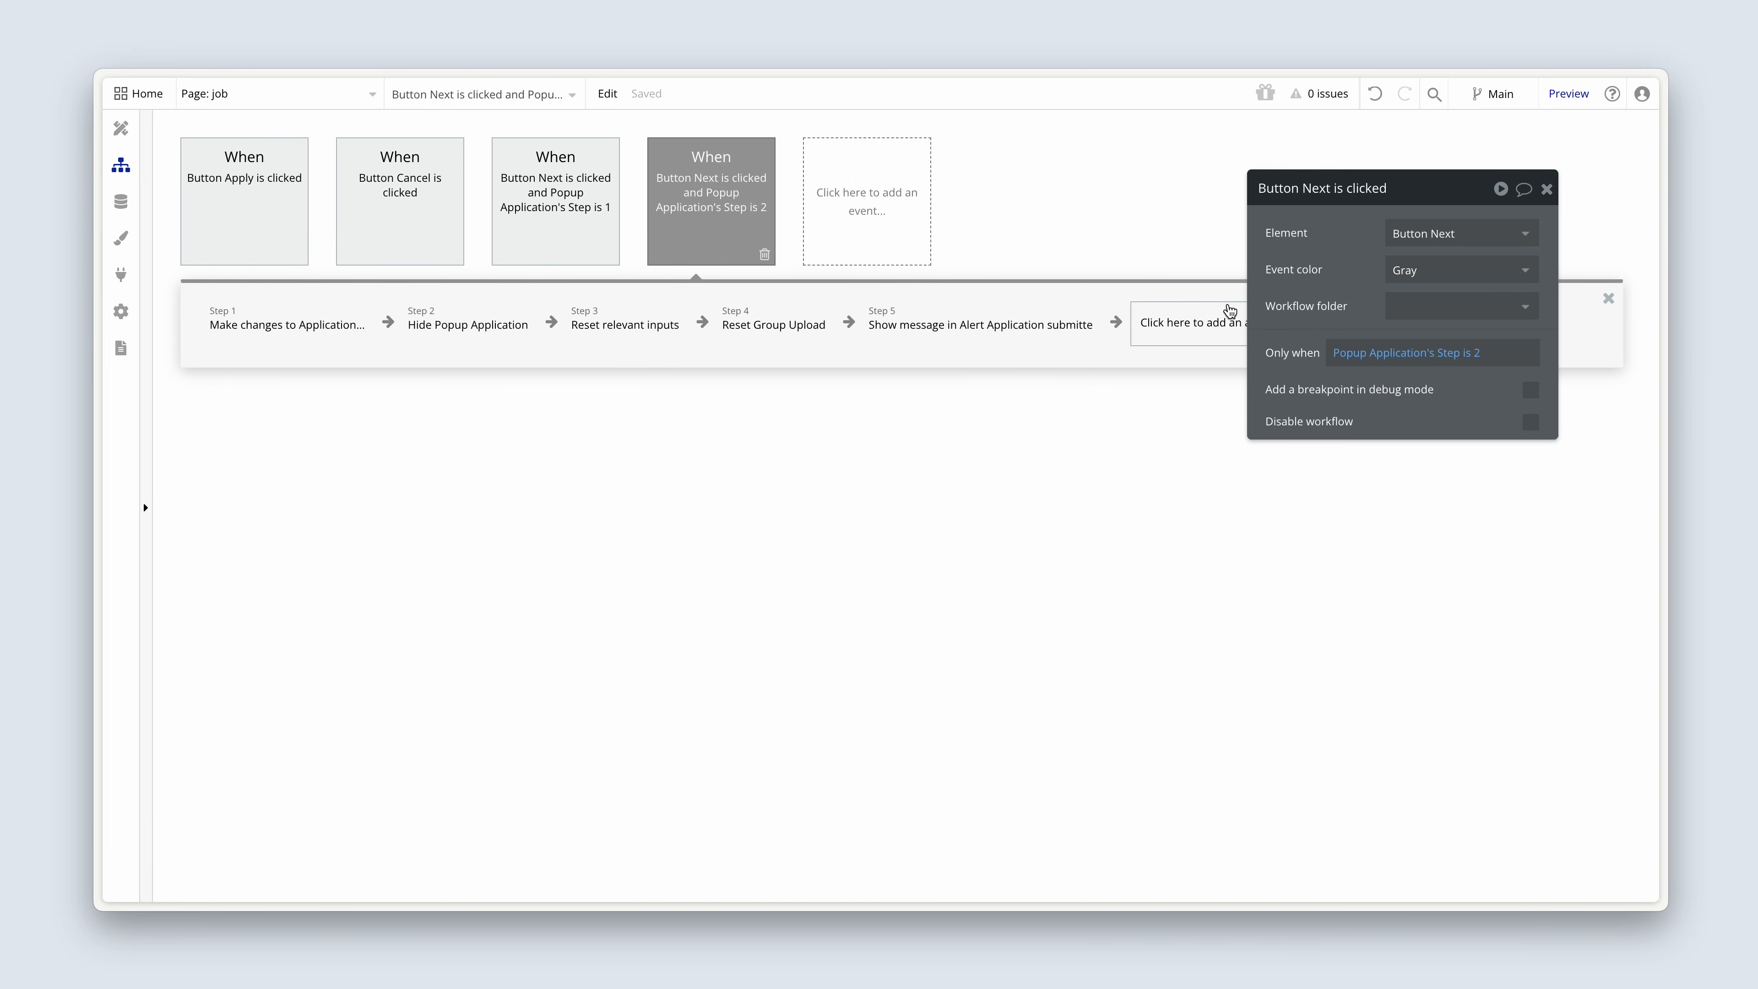
# Set the event color of the Button Next workflow for Step 2 to Green and move its property editor below the actions.
pyautogui.click(1437, 280)
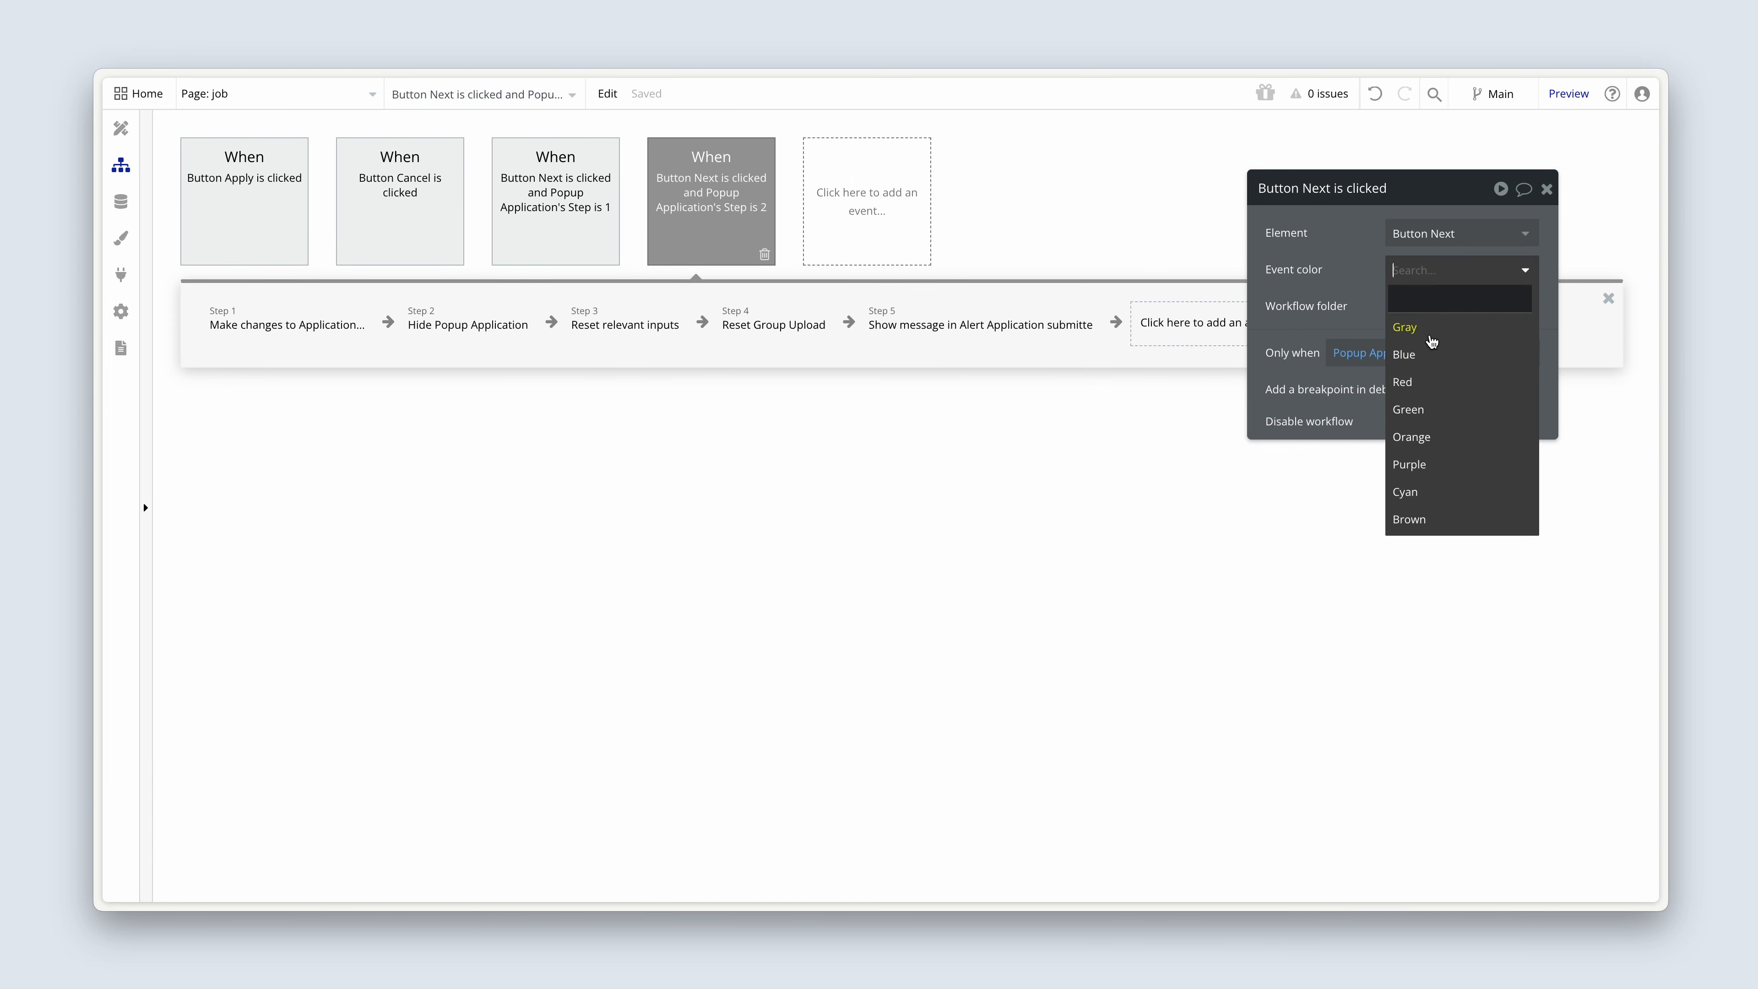
pyautogui.click(1432, 414)
pyautogui.moveTo(1342, 302); pyautogui.dragTo(611, 522)
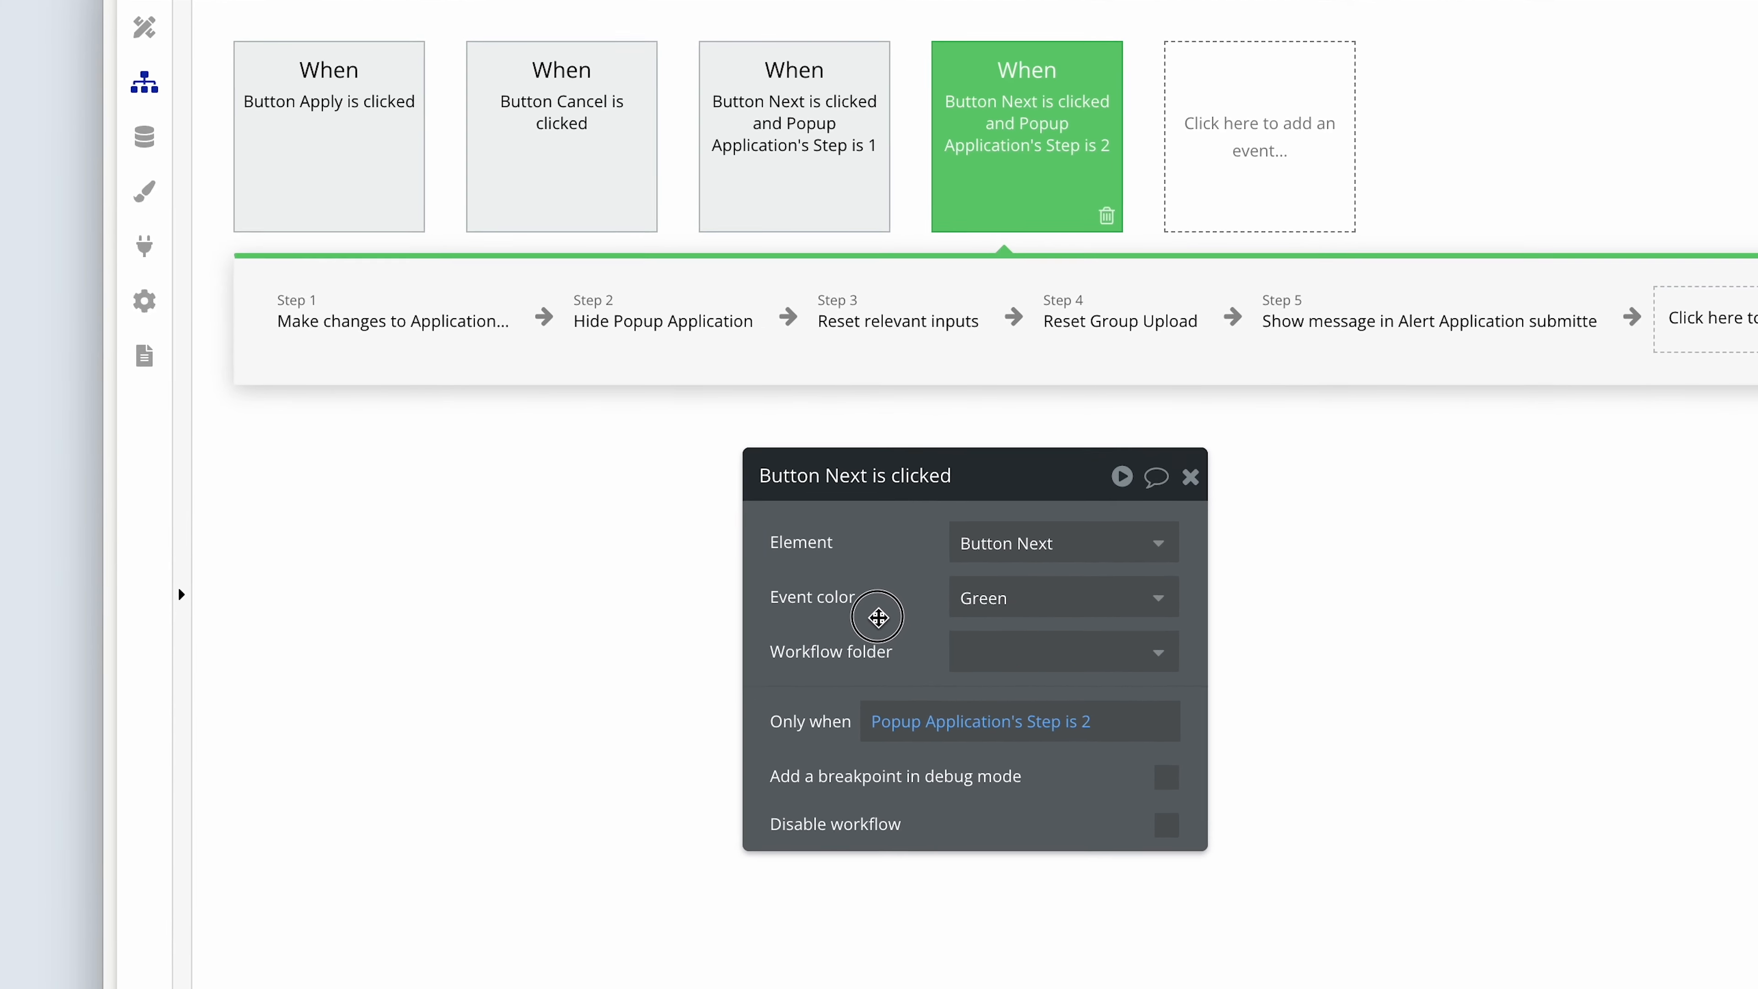
pyautogui.moveTo(877, 616); pyautogui.dragTo(382, 581)
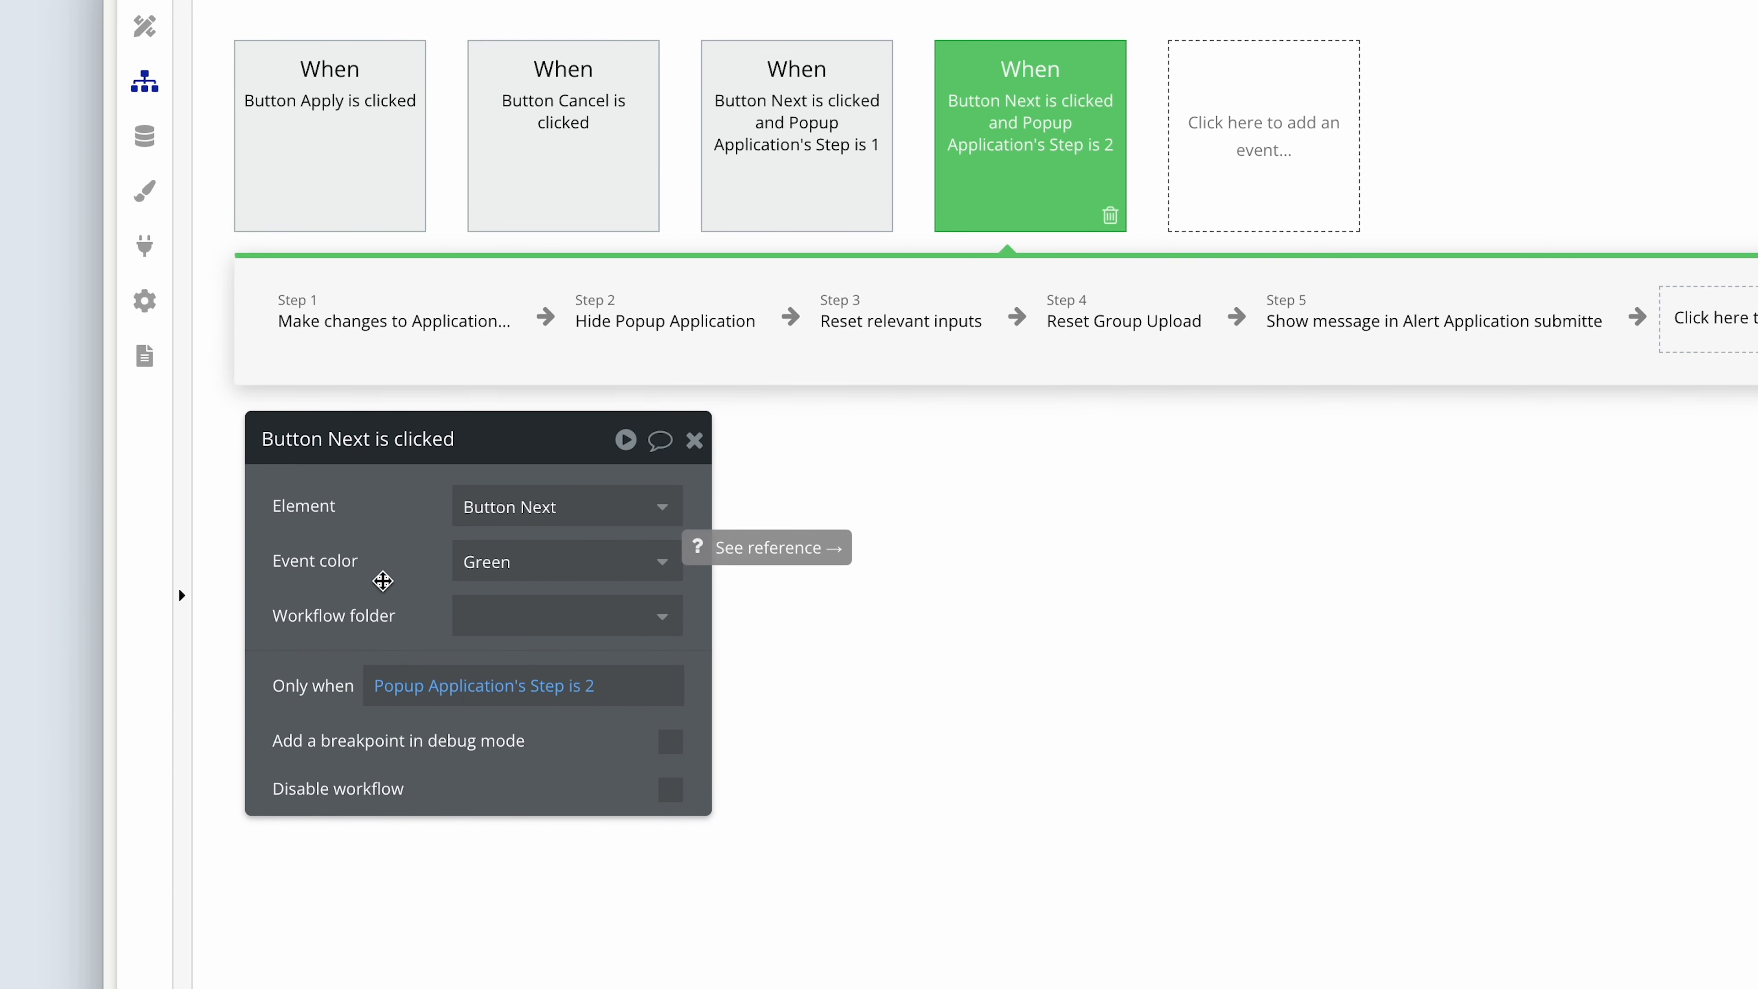
# Compare the actions of the two Button Next workflows for Step 1 and Step 2, including the Make changes to Application action.
pyautogui.click(850, 131)
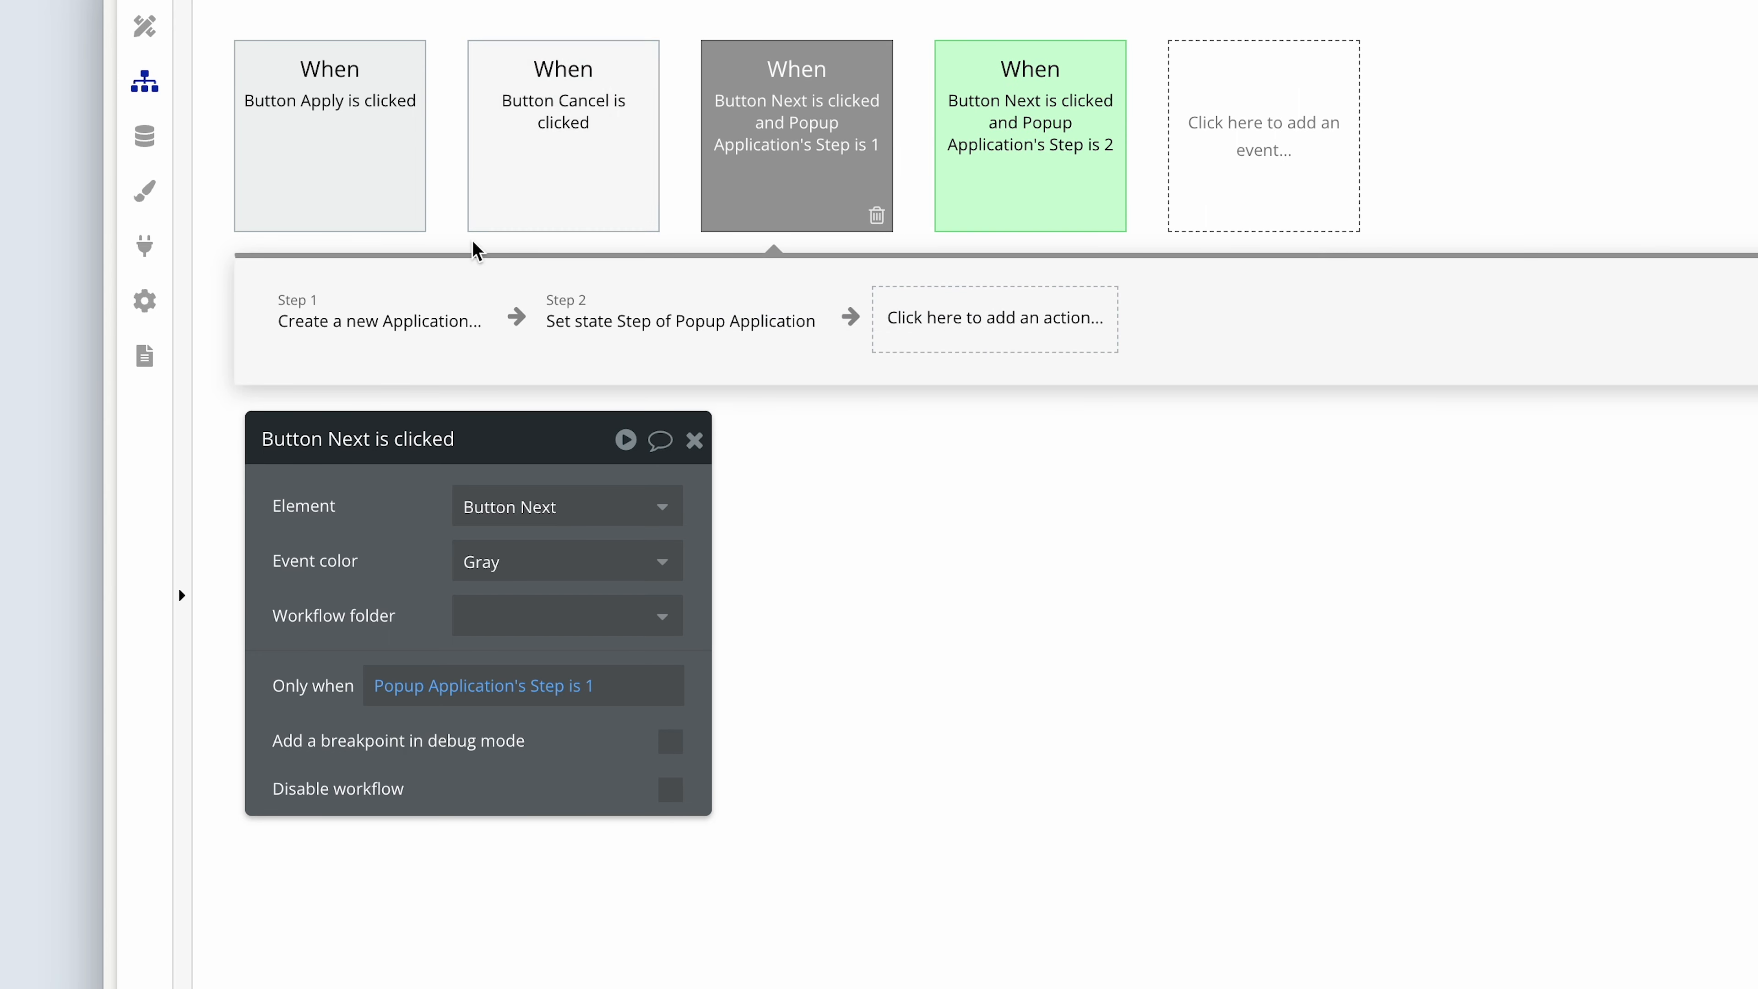
pyautogui.click(997, 139)
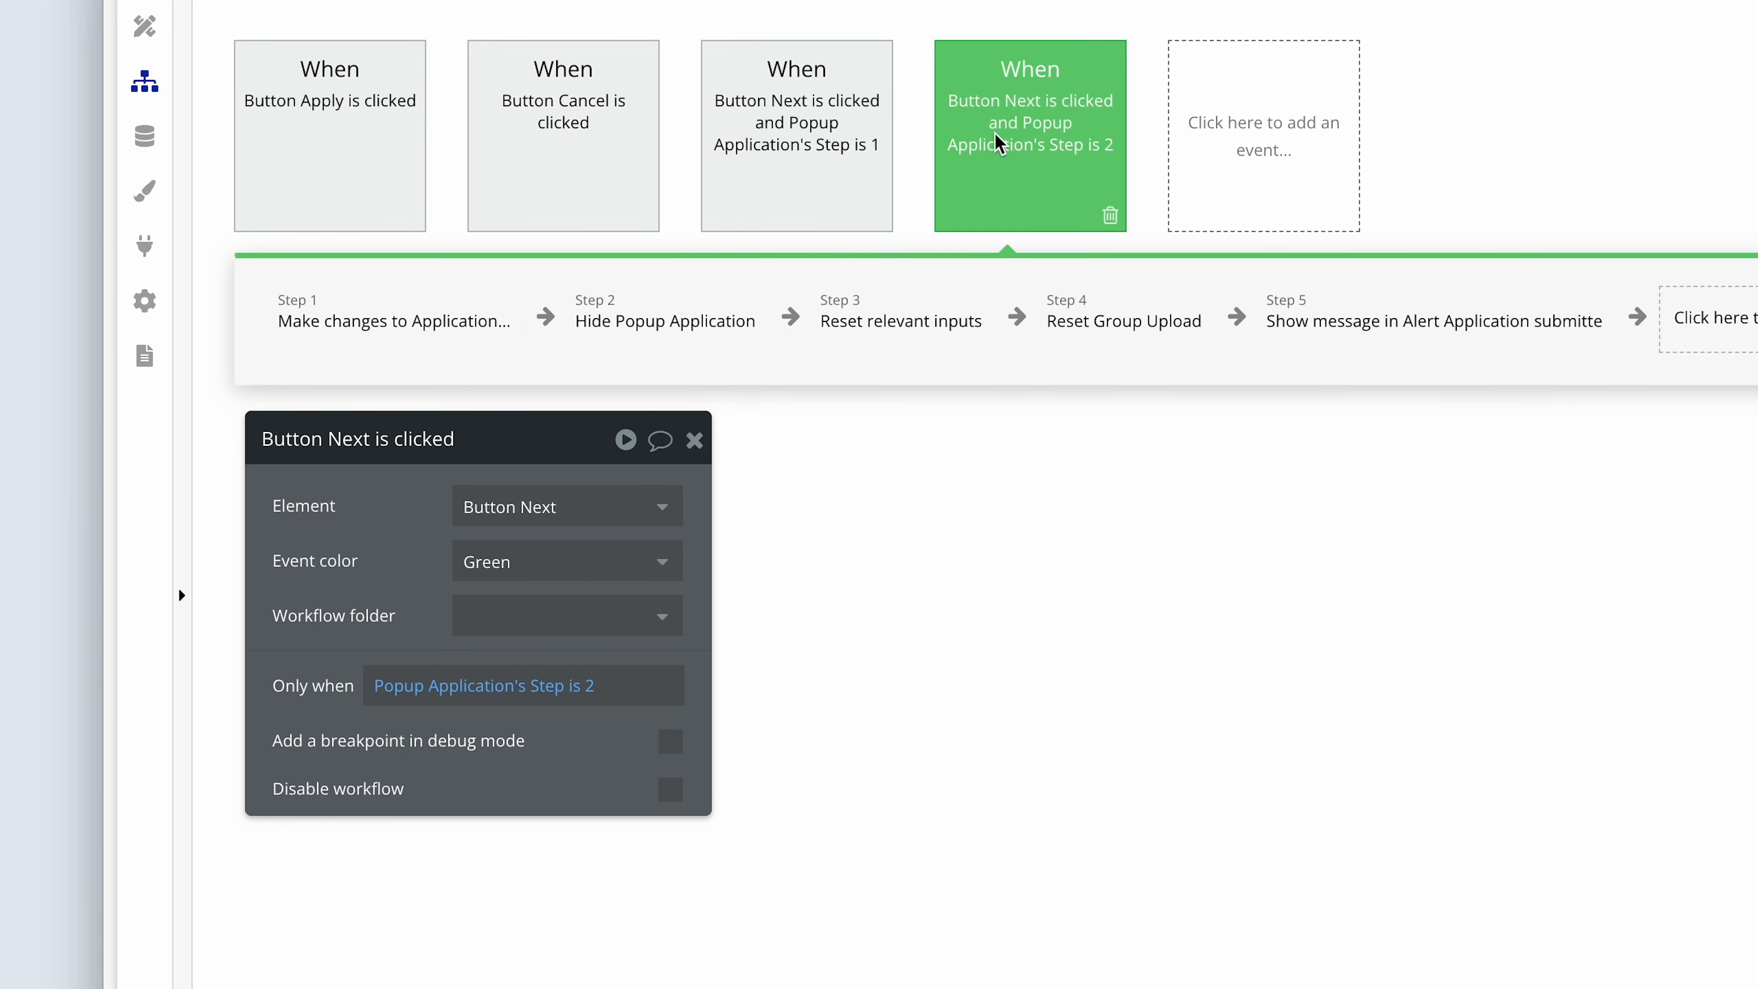
pyautogui.click(424, 305)
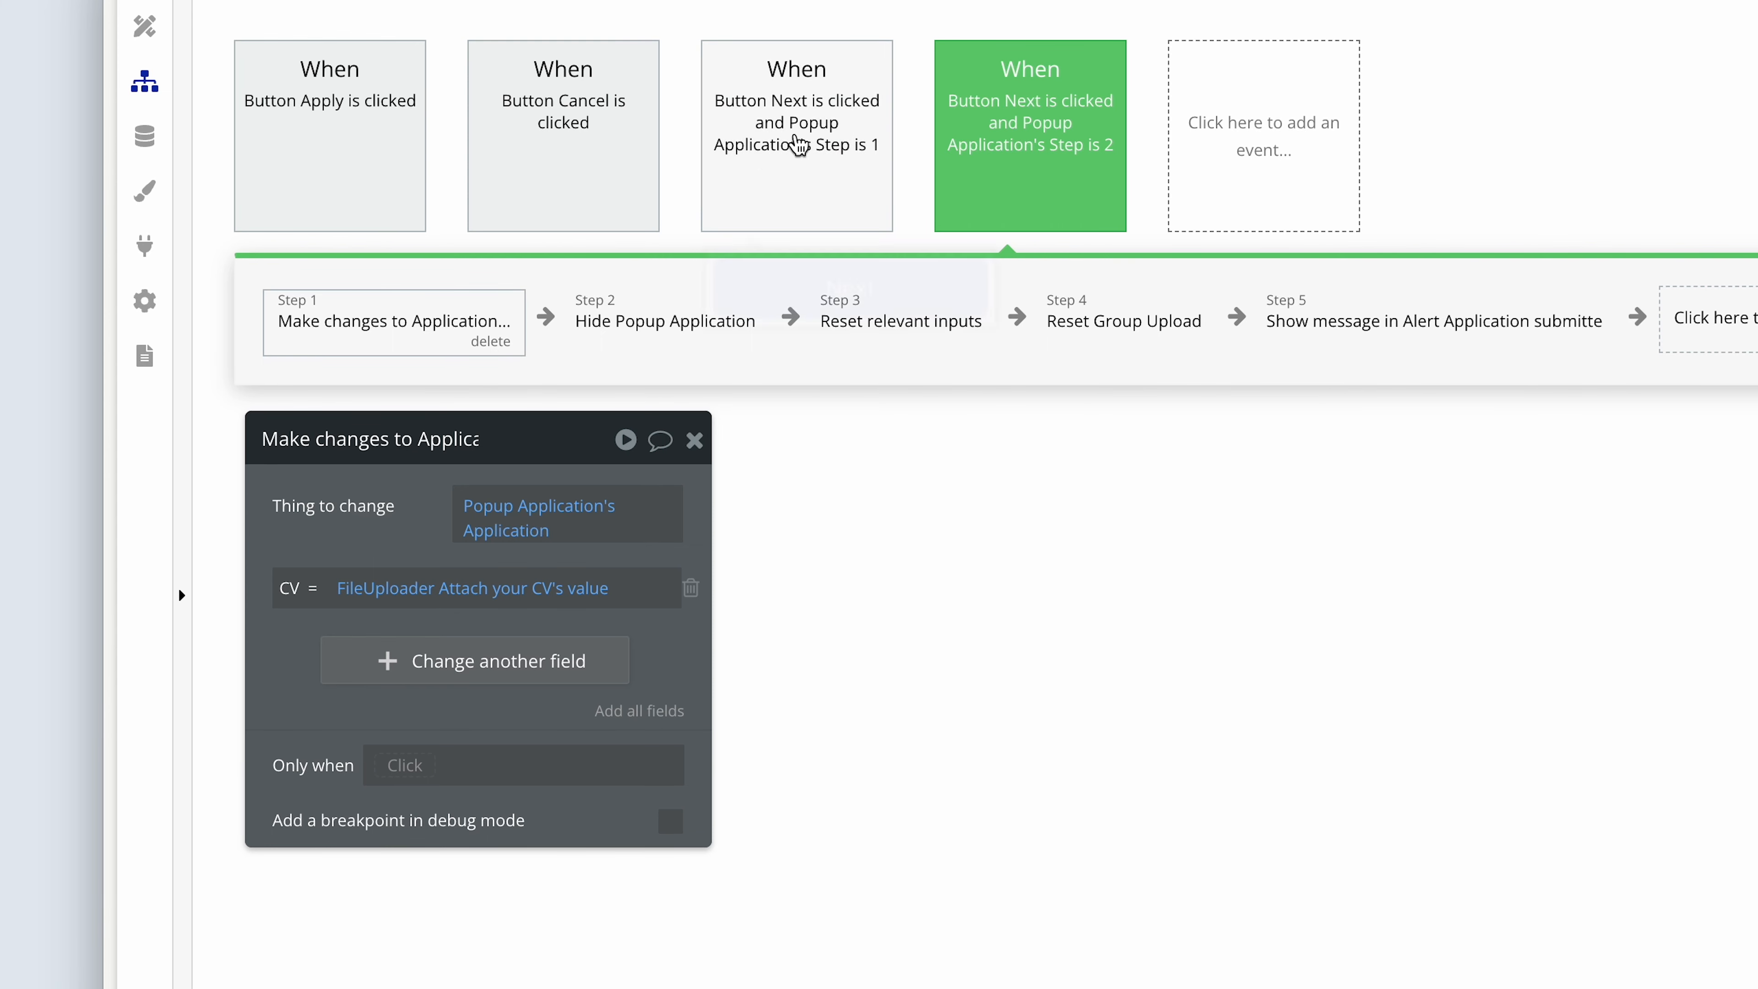
pyautogui.moveTo(799, 144)
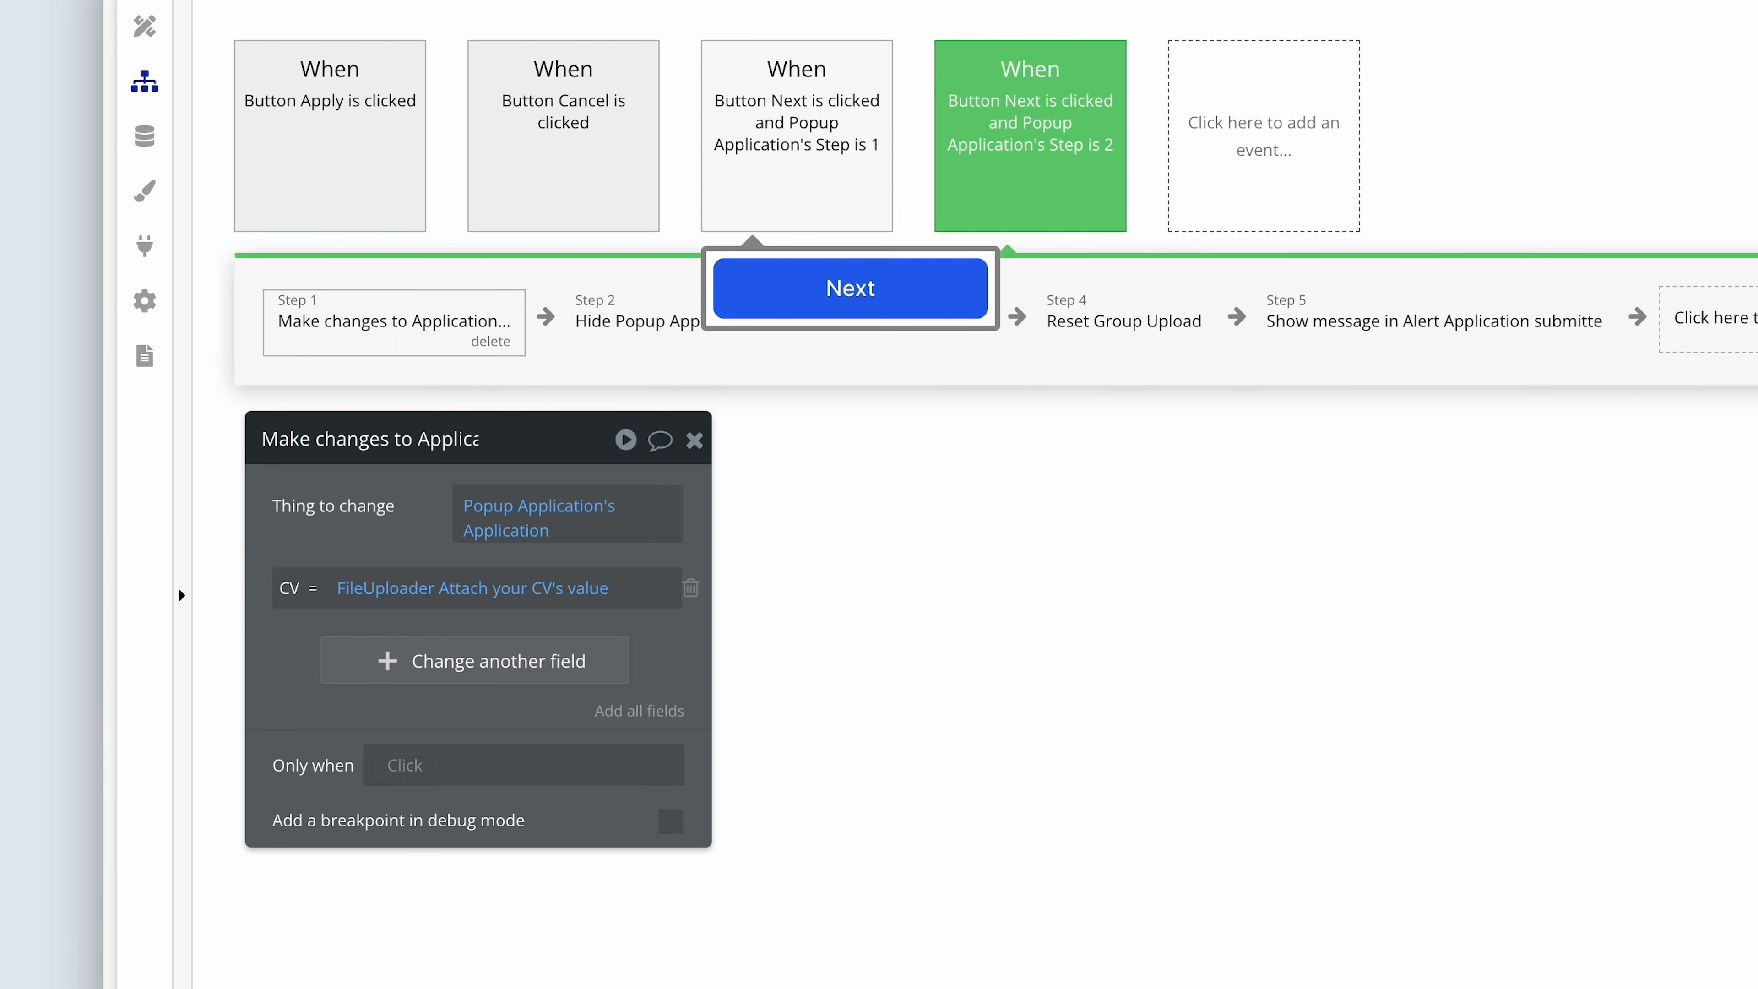
pyautogui.click(799, 144)
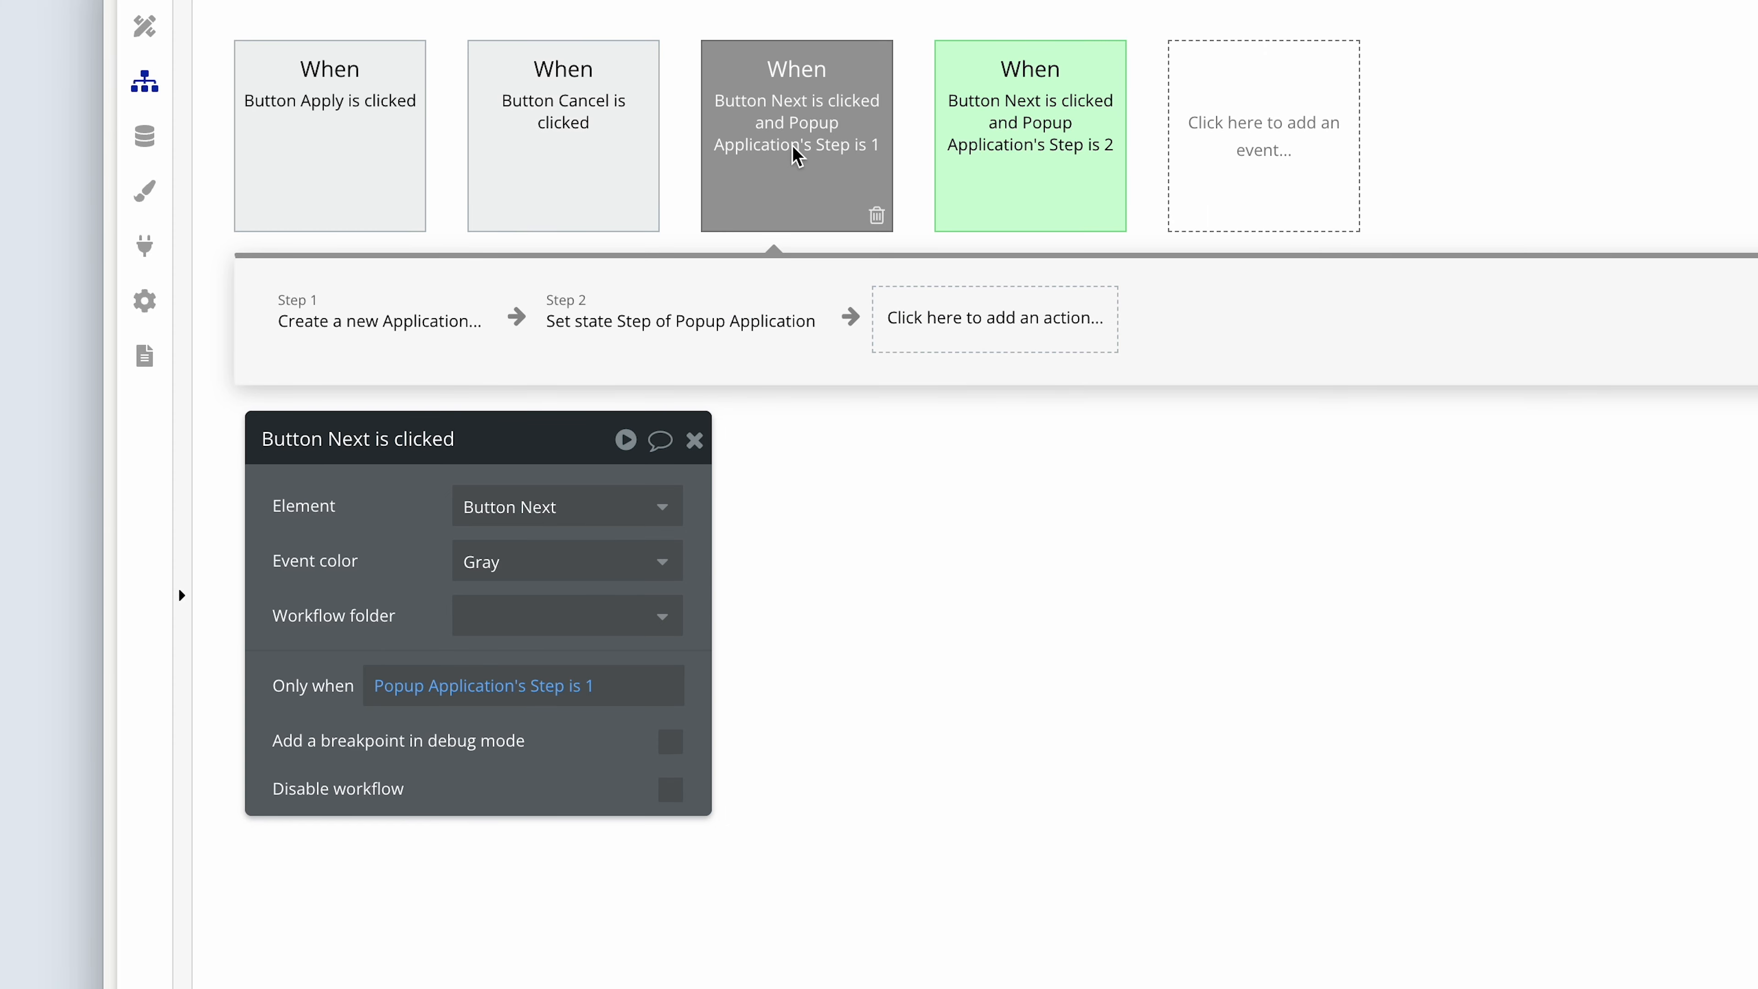
pyautogui.click(1040, 143)
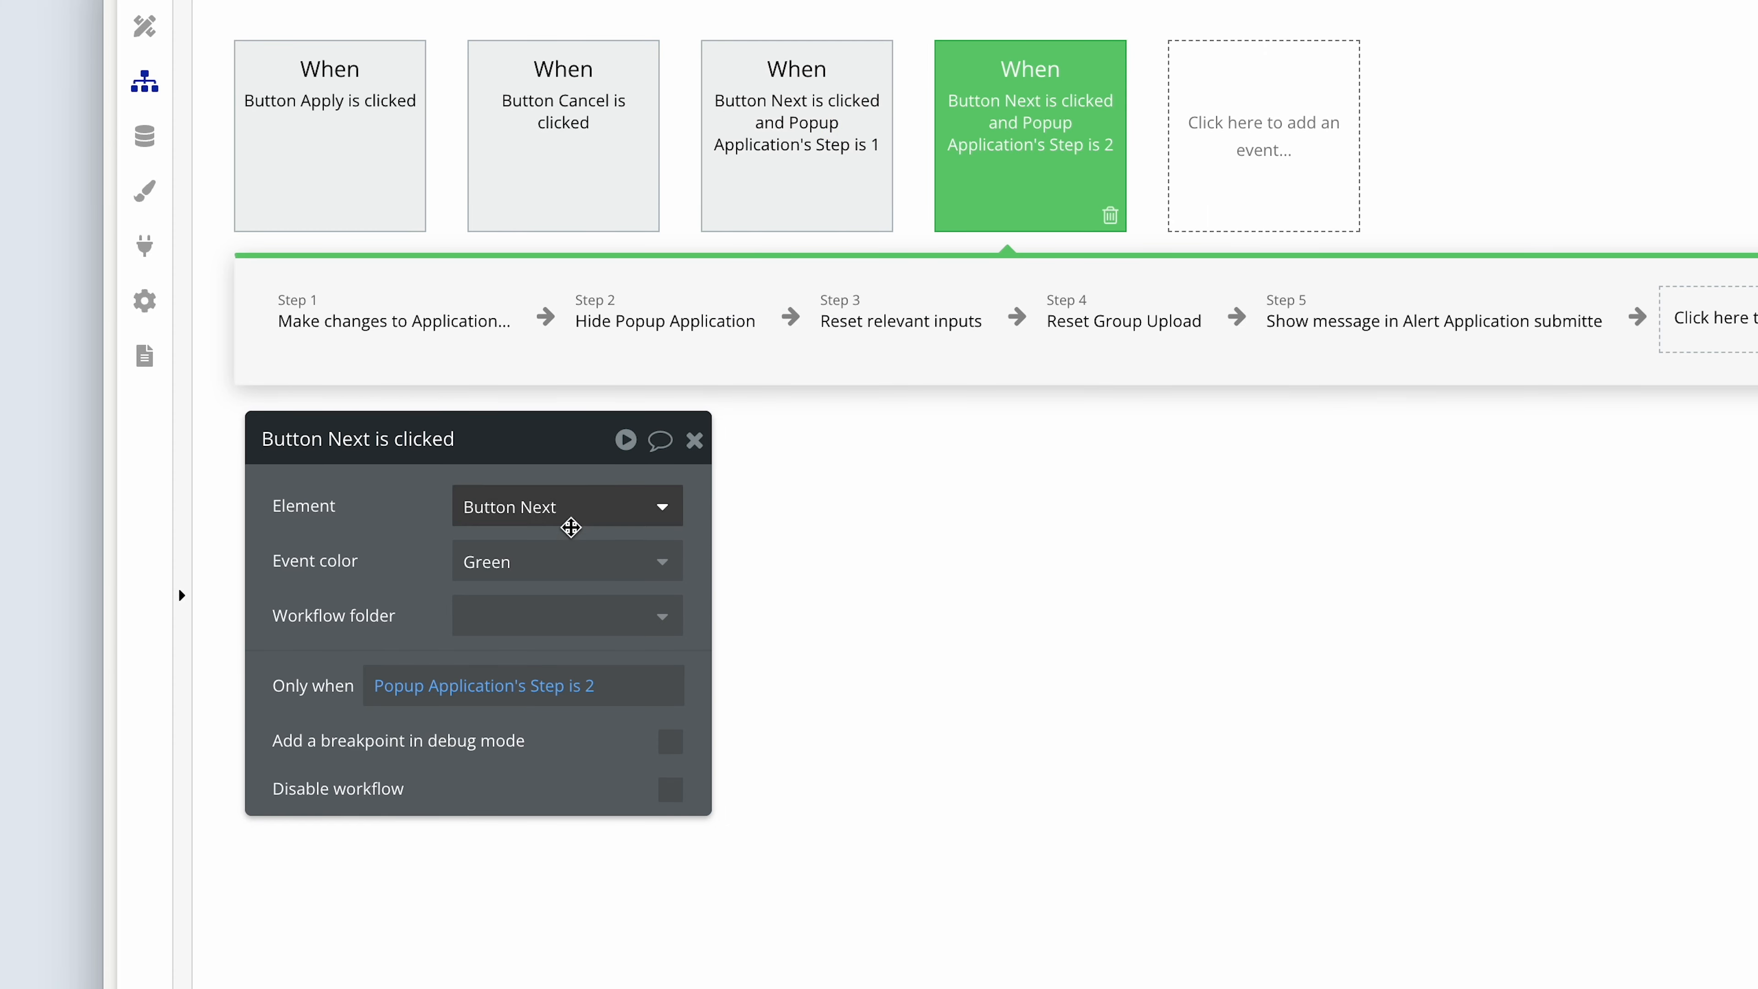
# Set the Step 2 Button Next event's color to Gray and the Step 1 Button Next event's color to Green.
pyautogui.click(544, 561)
pyautogui.click(530, 644)
pyautogui.click(789, 201)
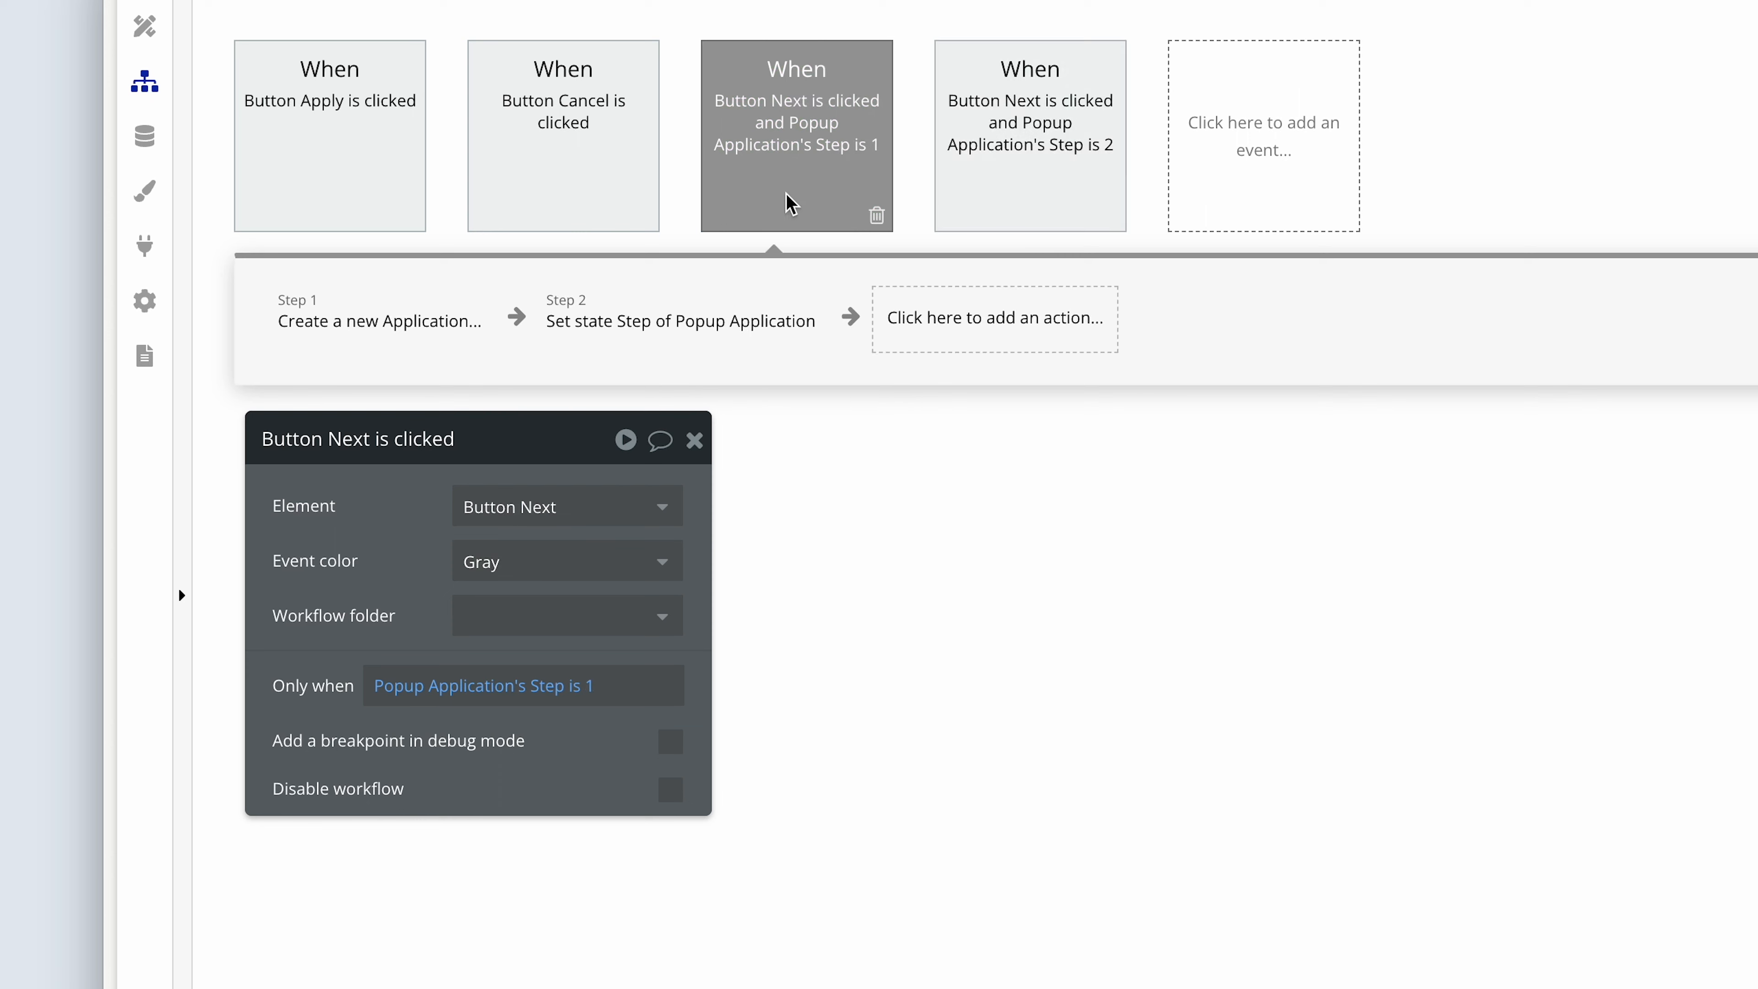
pyautogui.click(550, 578)
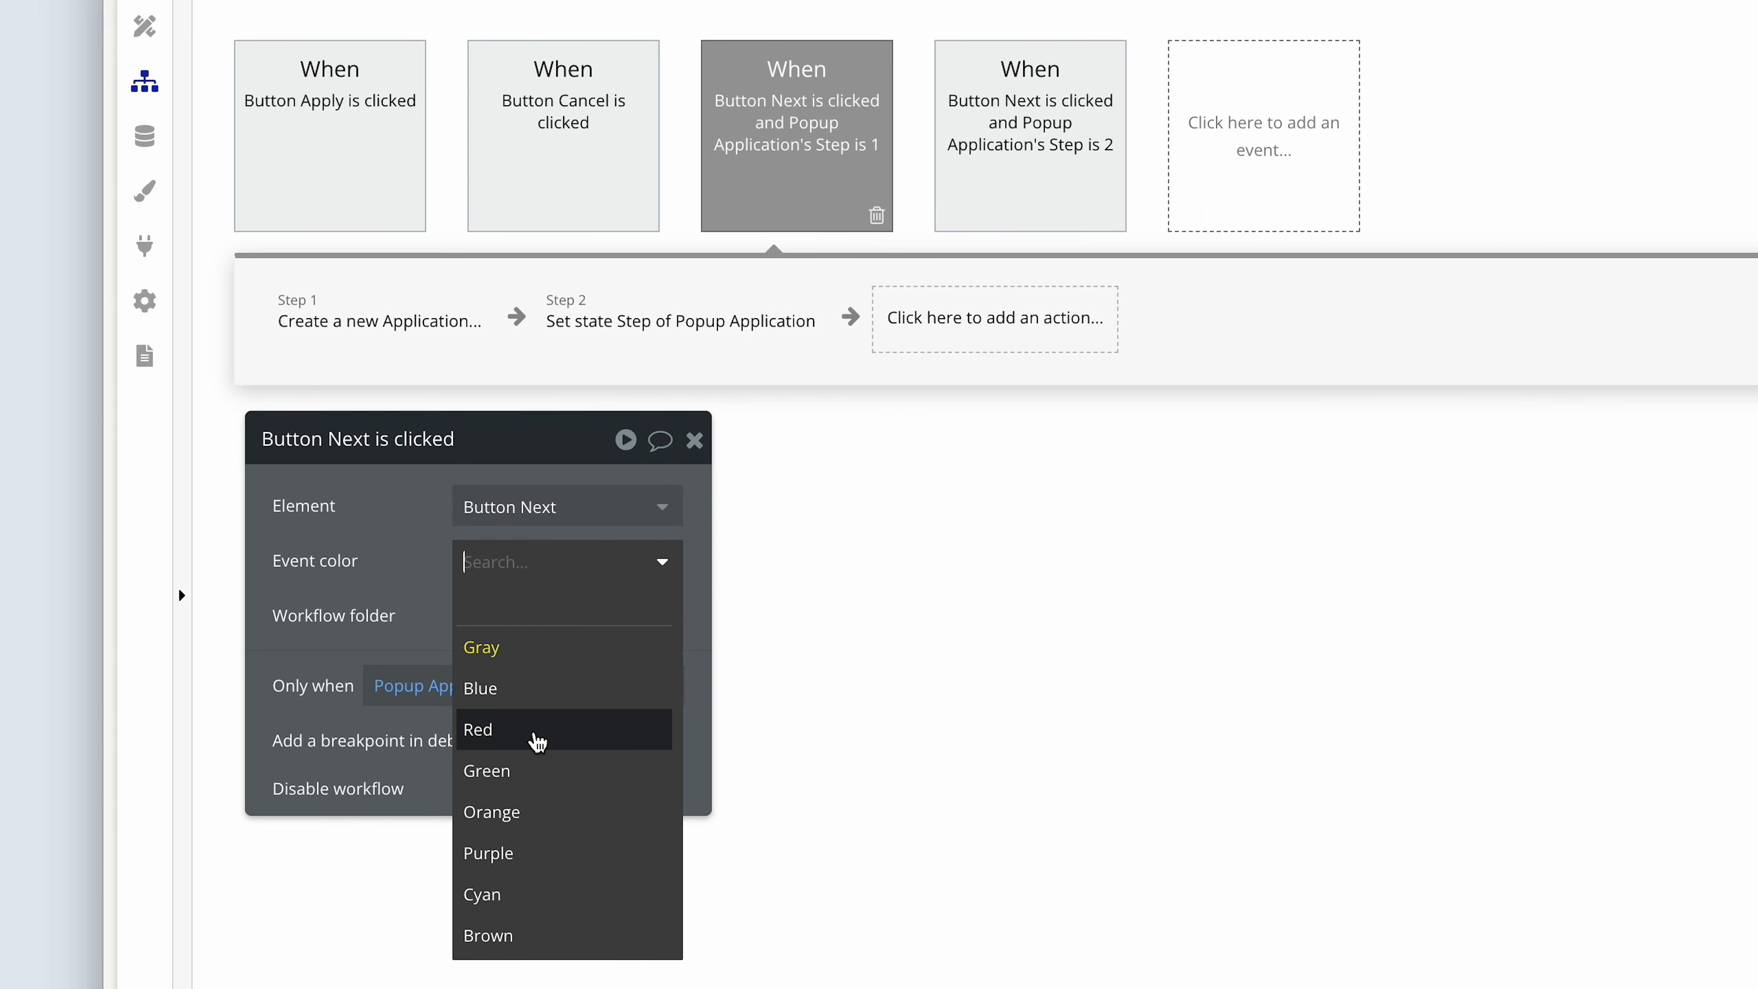
pyautogui.click(515, 770)
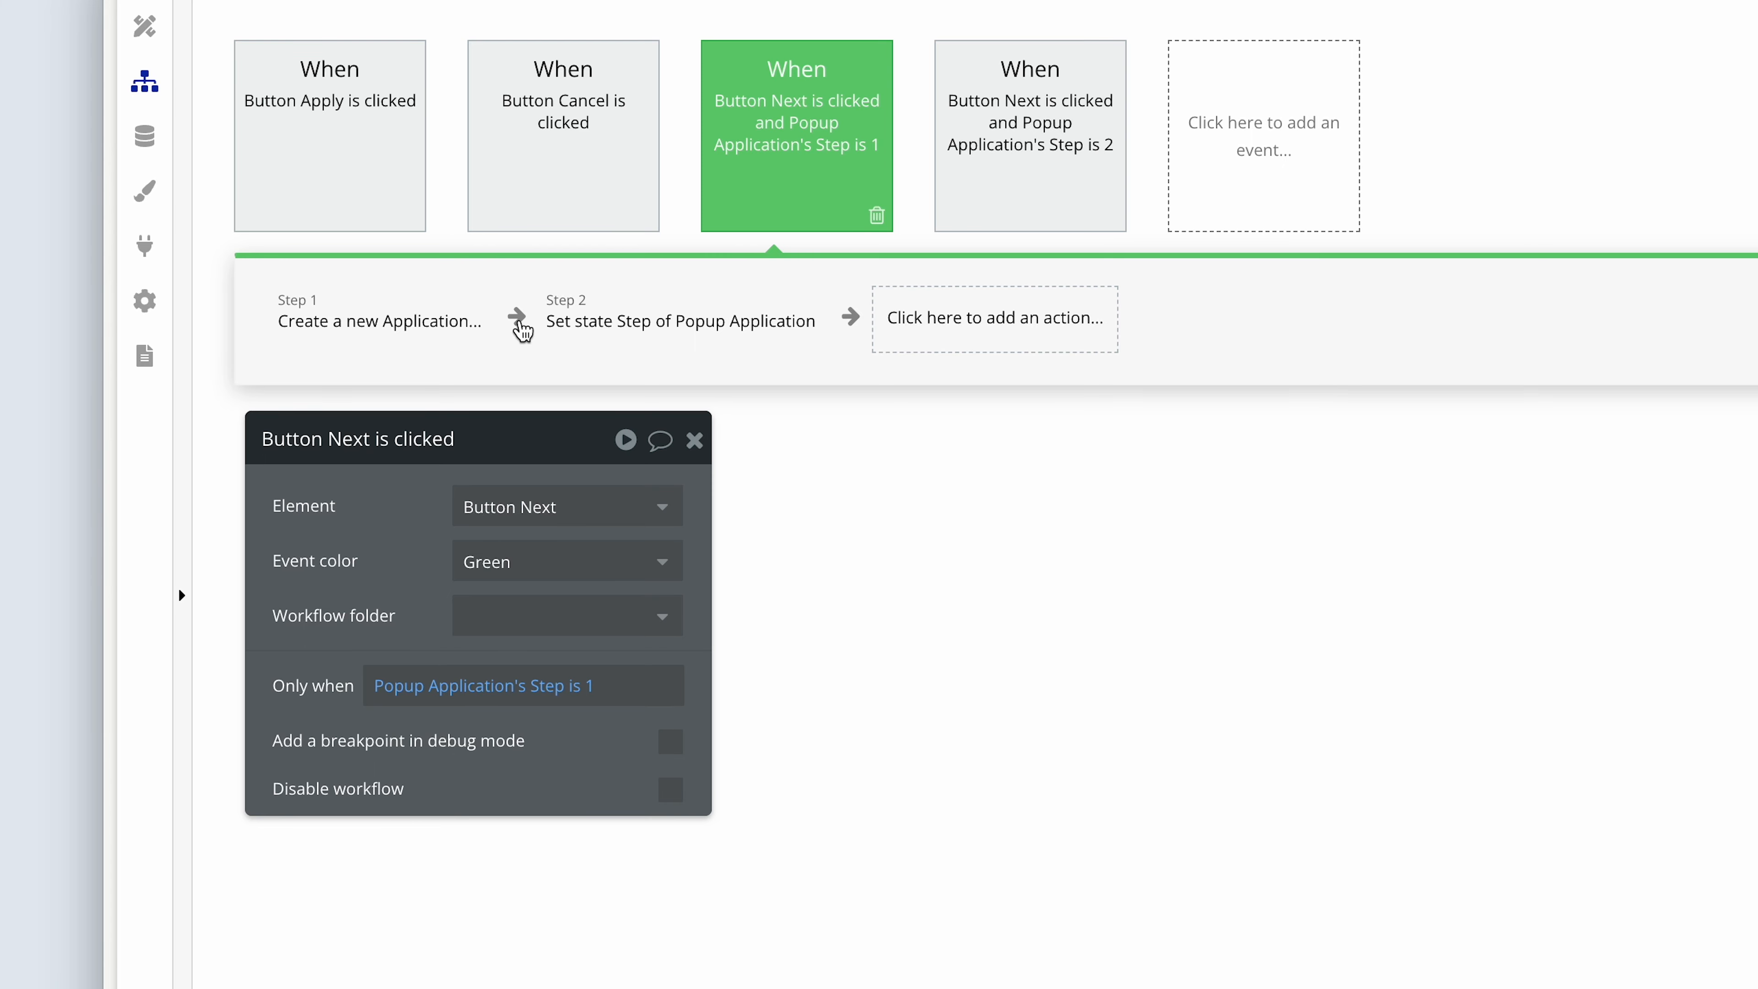
# Insert a Make changes to thing action after Create a new Application, with Current User as the thing to change.
pyautogui.click(523, 331)
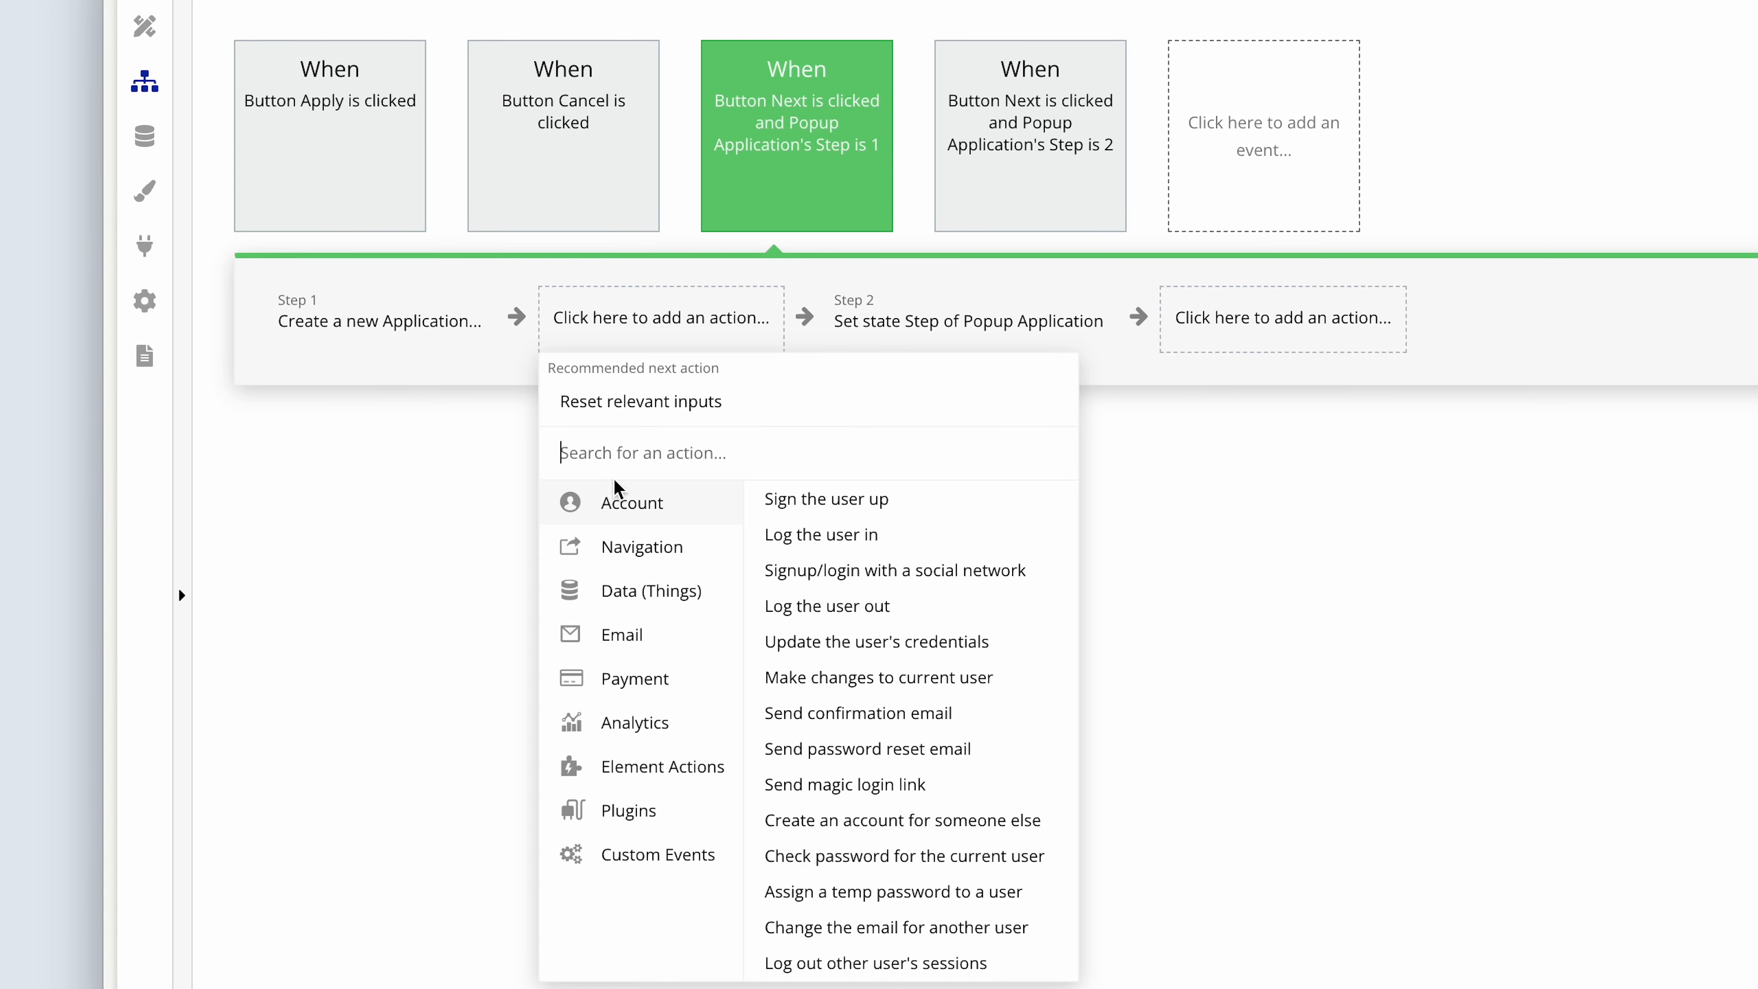
pyautogui.moveTo(639, 604)
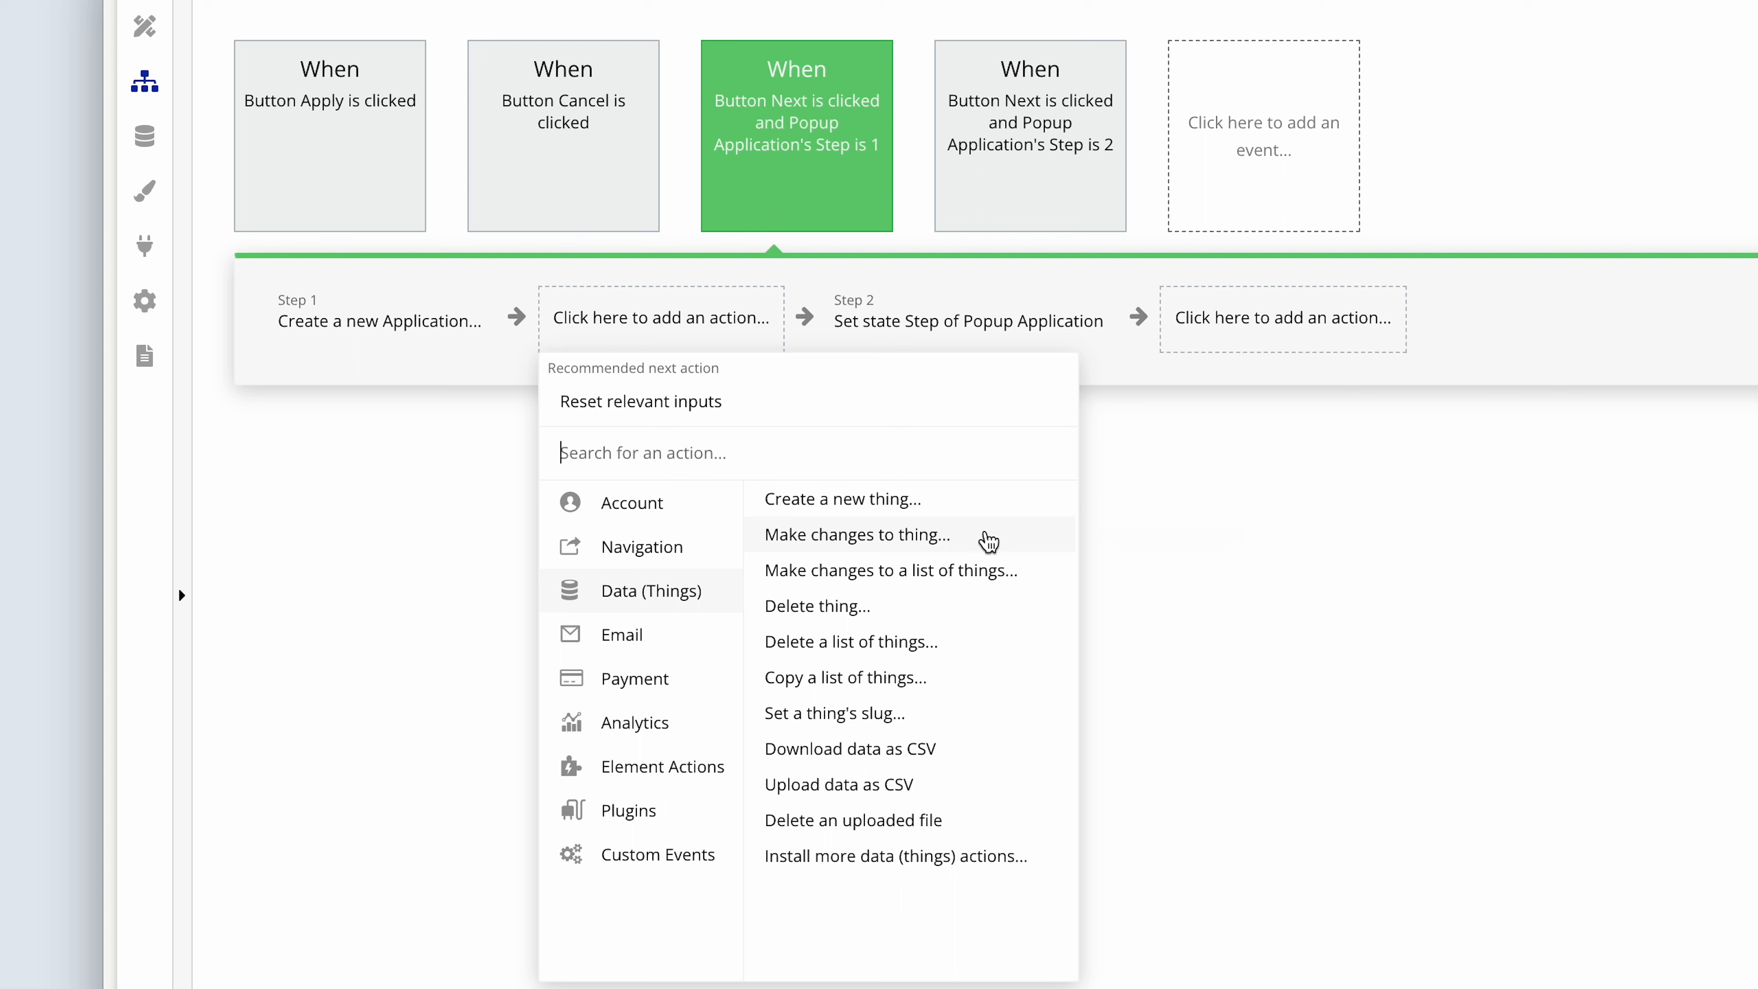
pyautogui.click(993, 540)
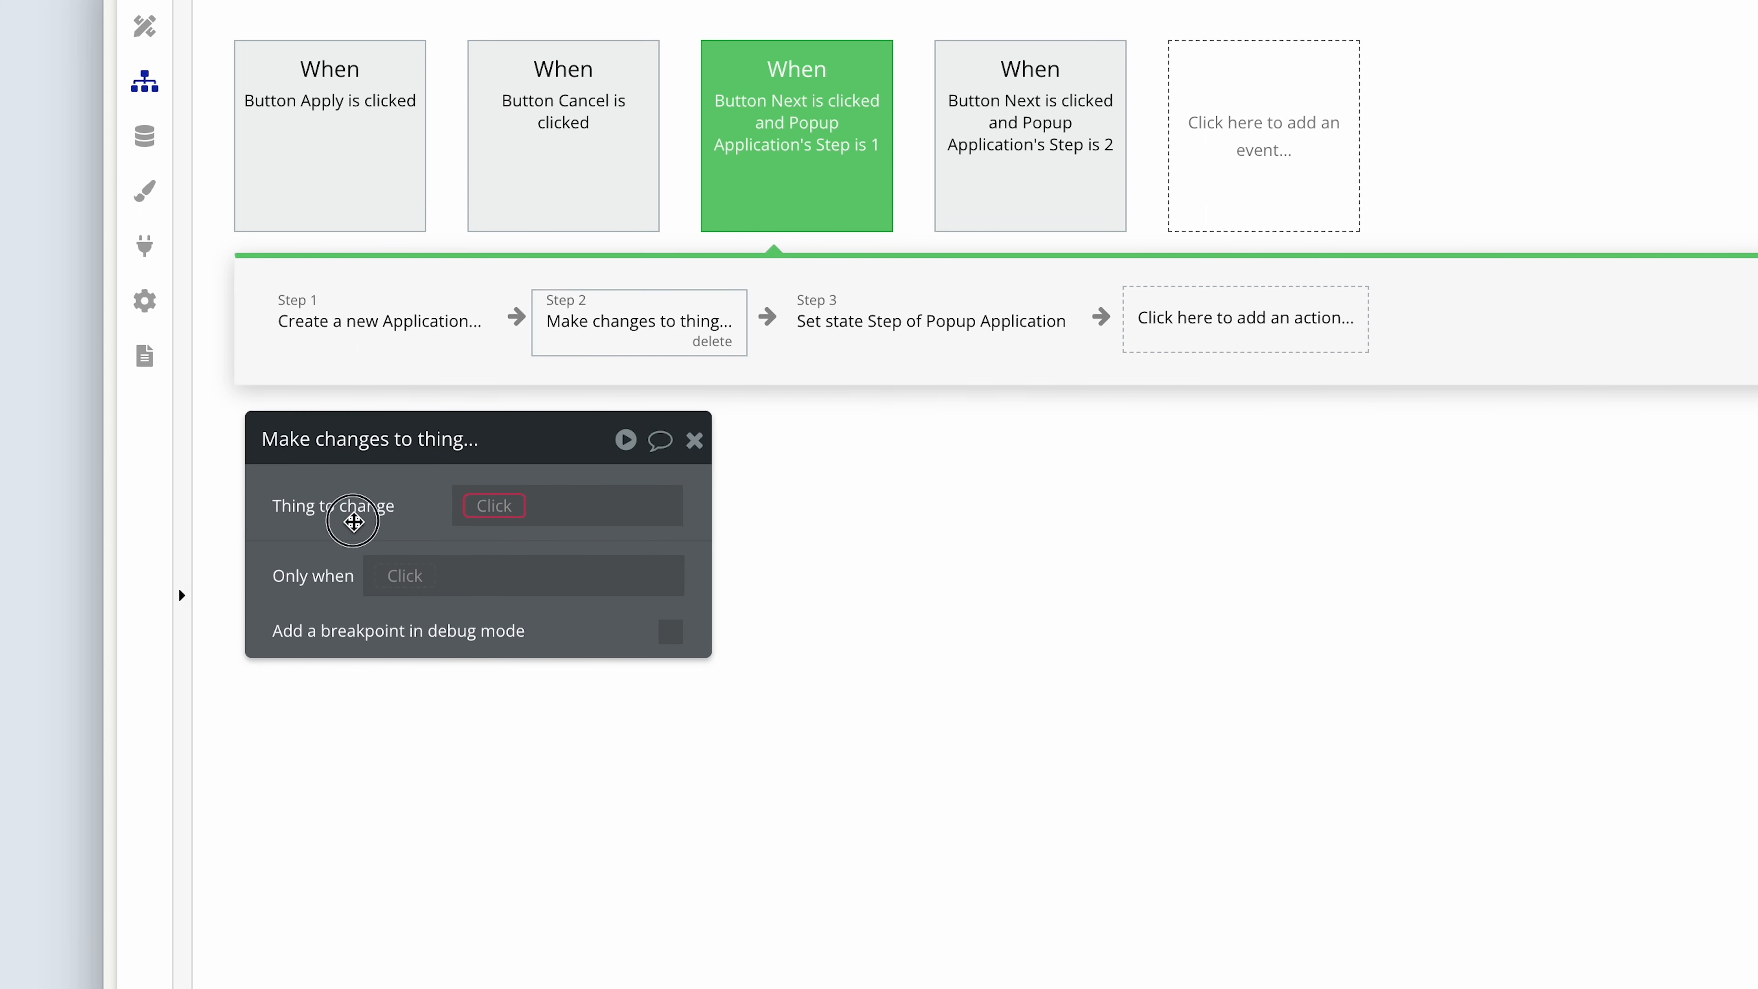
pyautogui.moveTo(353, 515); pyautogui.dragTo(645, 519)
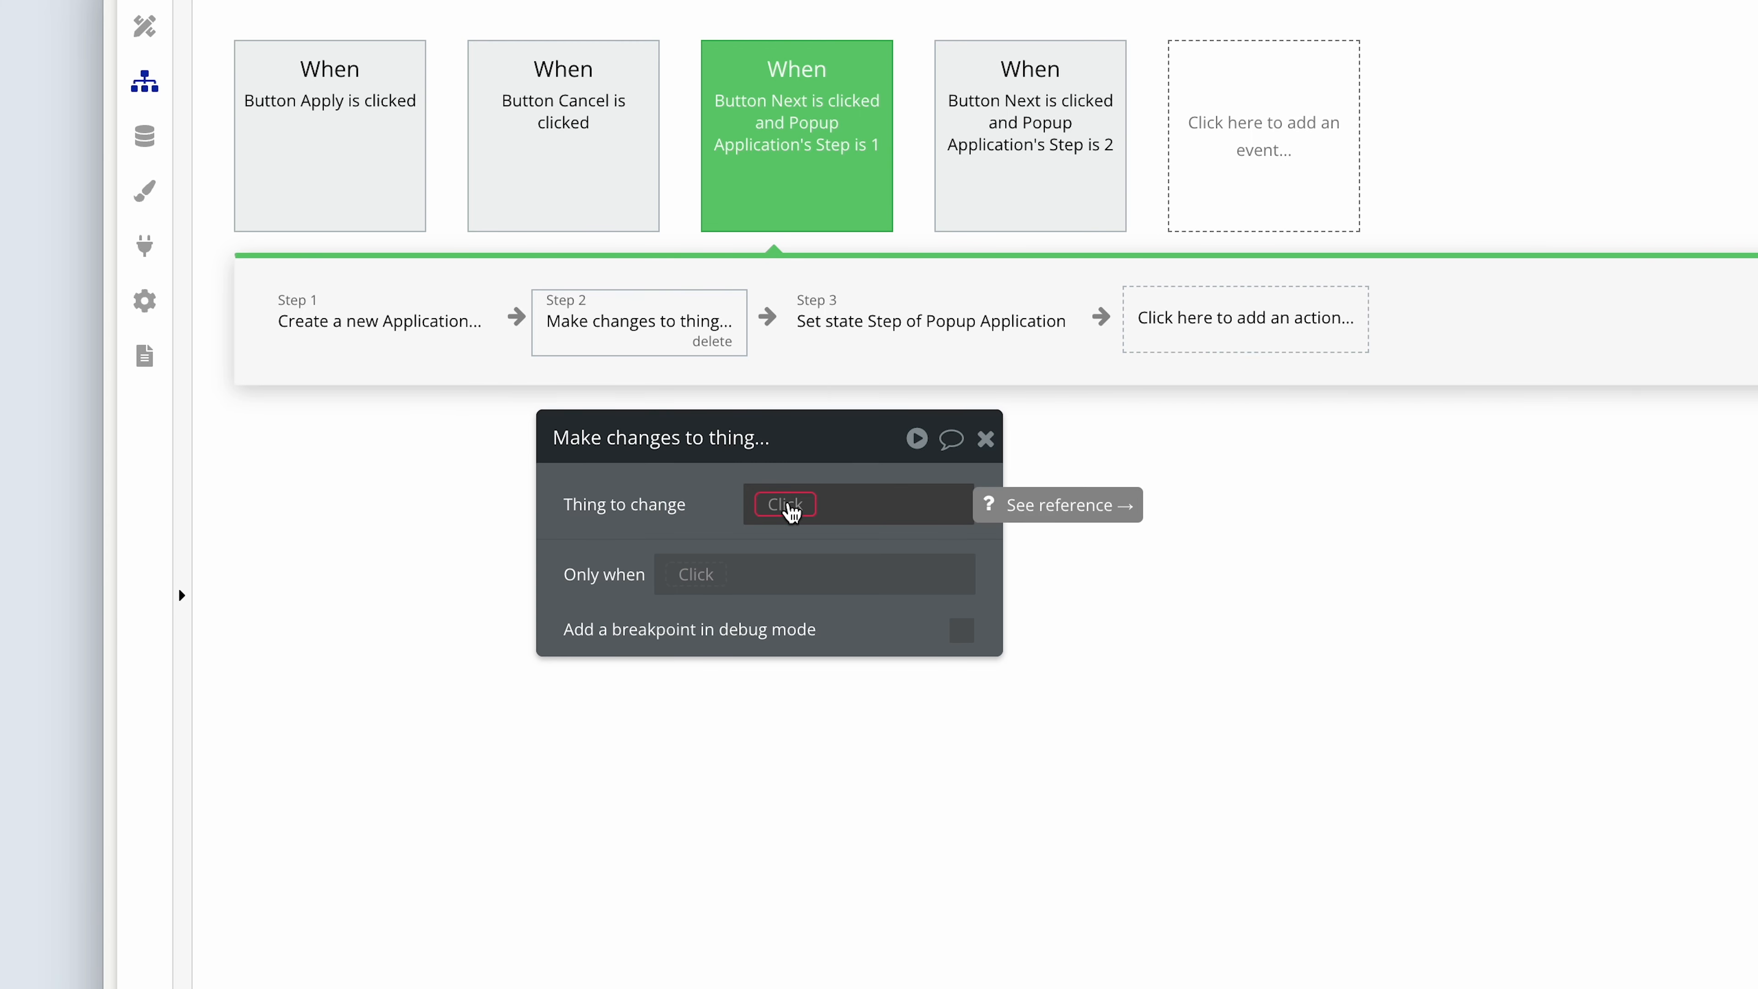
pyautogui.click(791, 512)
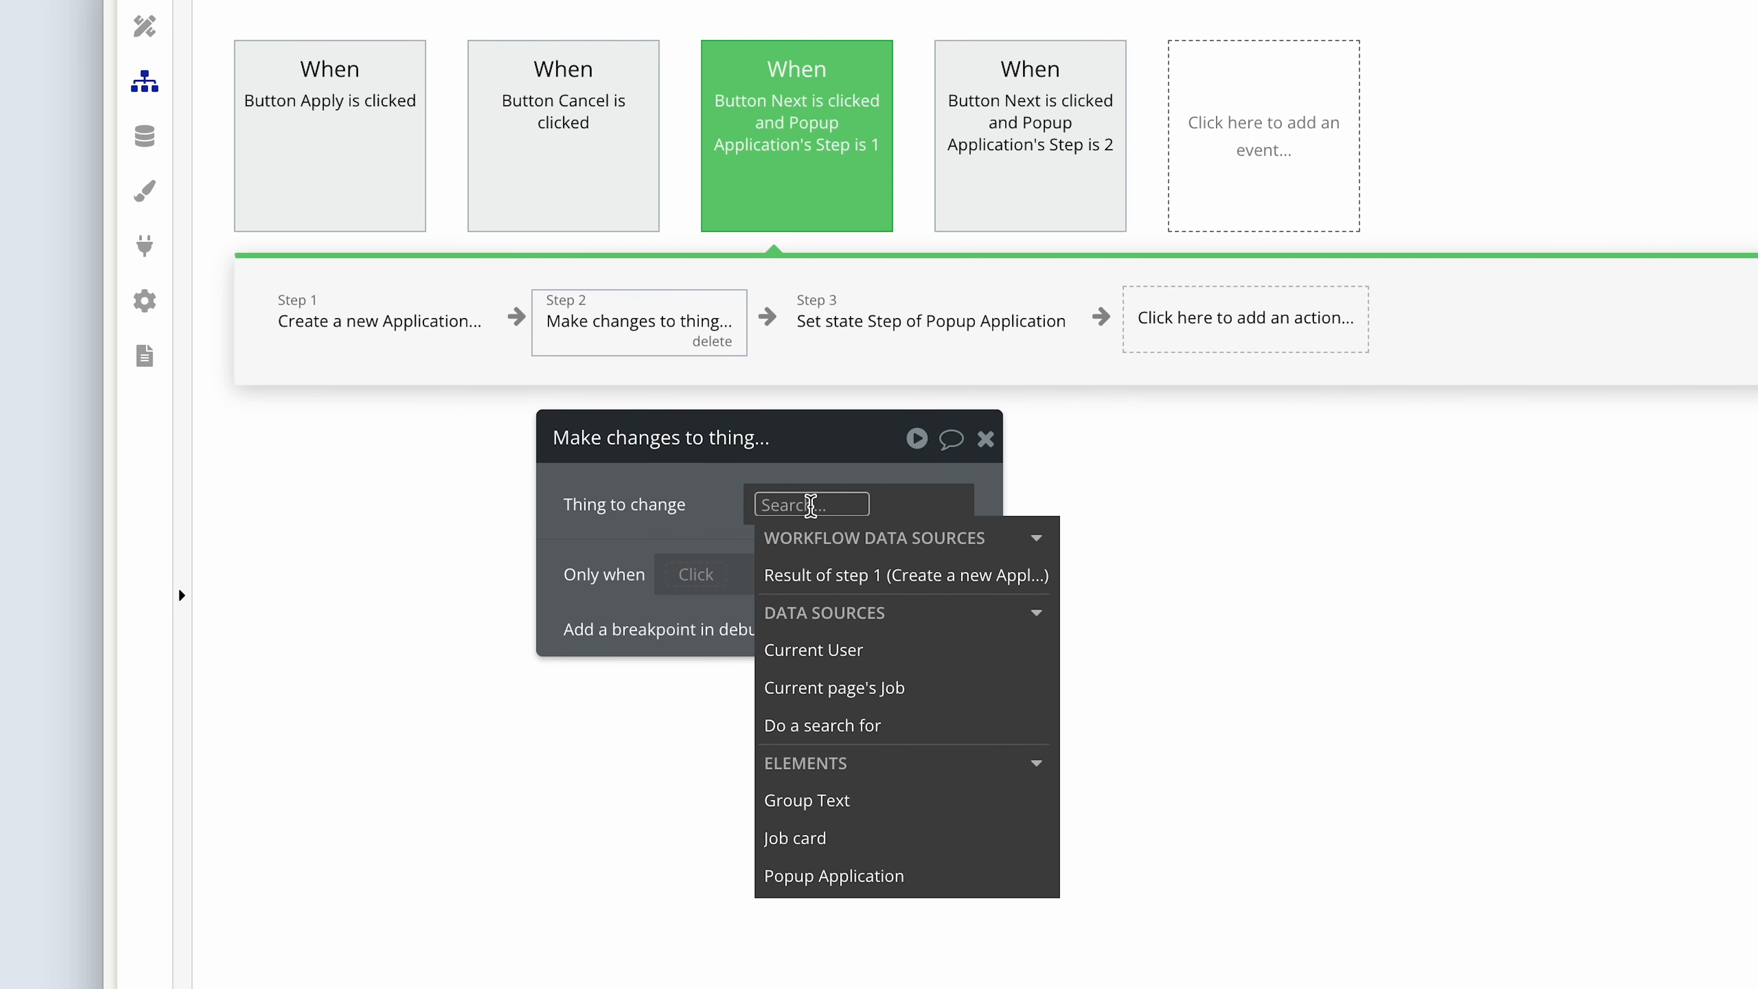
pyautogui.click(934, 642)
pyautogui.click(720, 540)
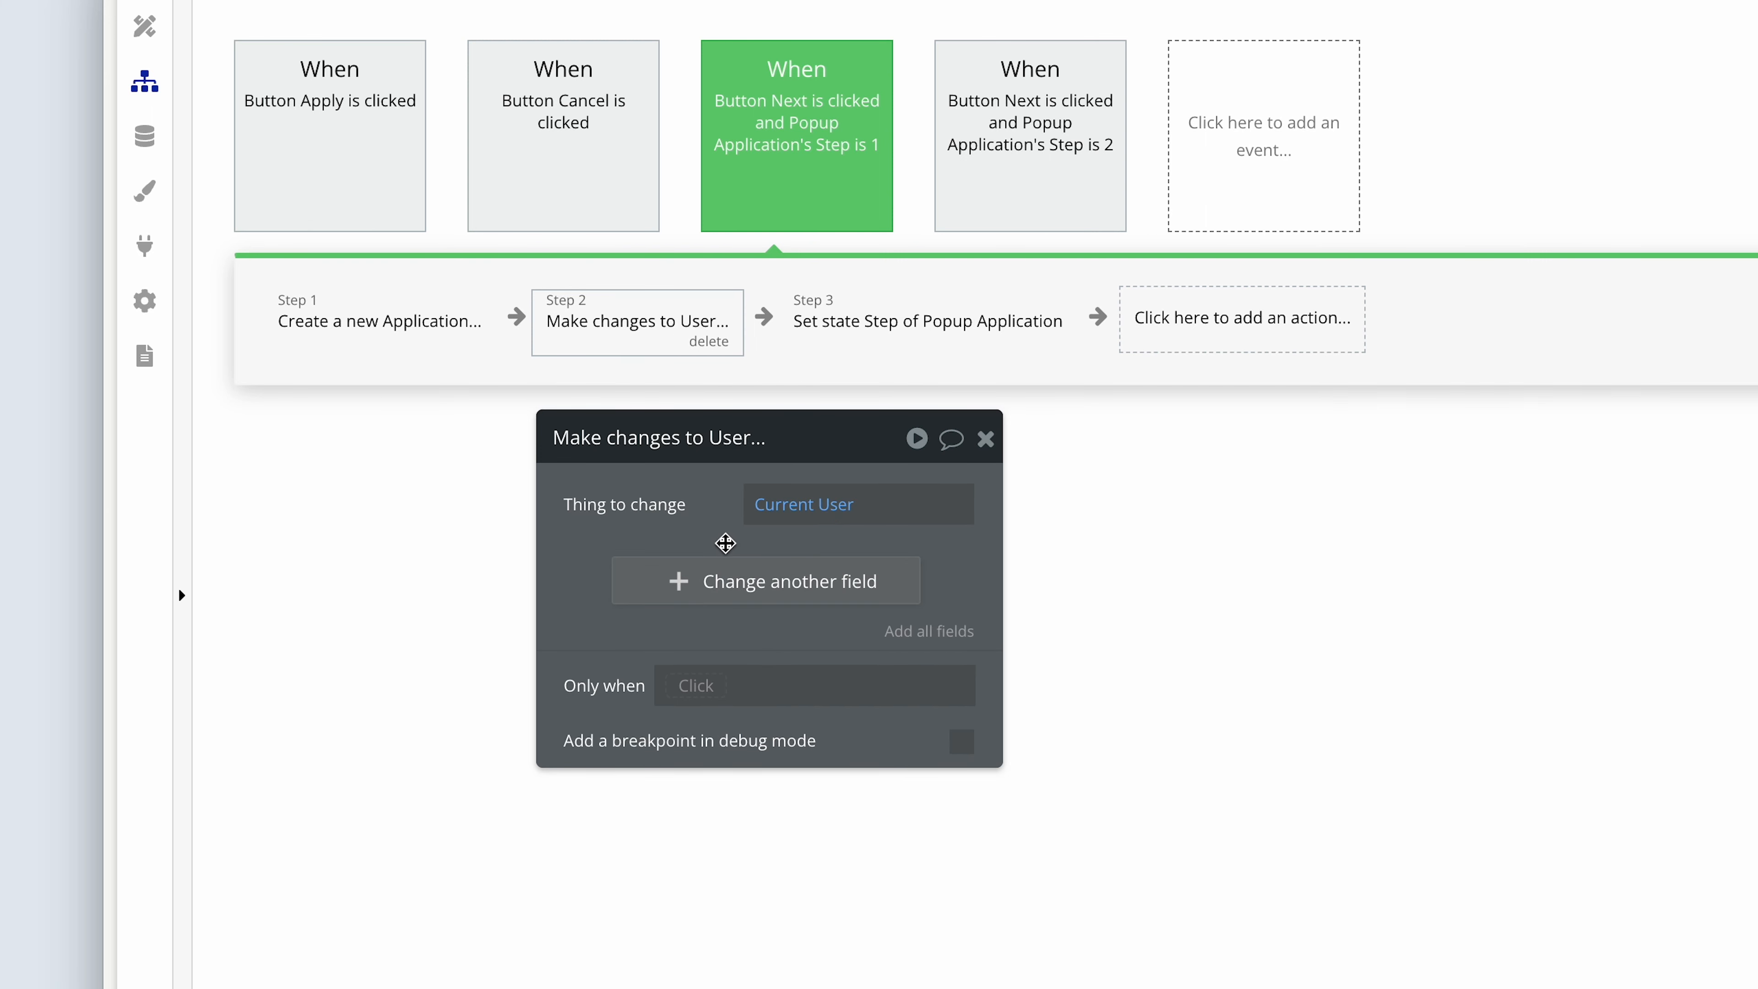
# Make the new action add Current page's Job's Company to the user's Applied companies field.
pyautogui.click(753, 577)
pyautogui.click(597, 572)
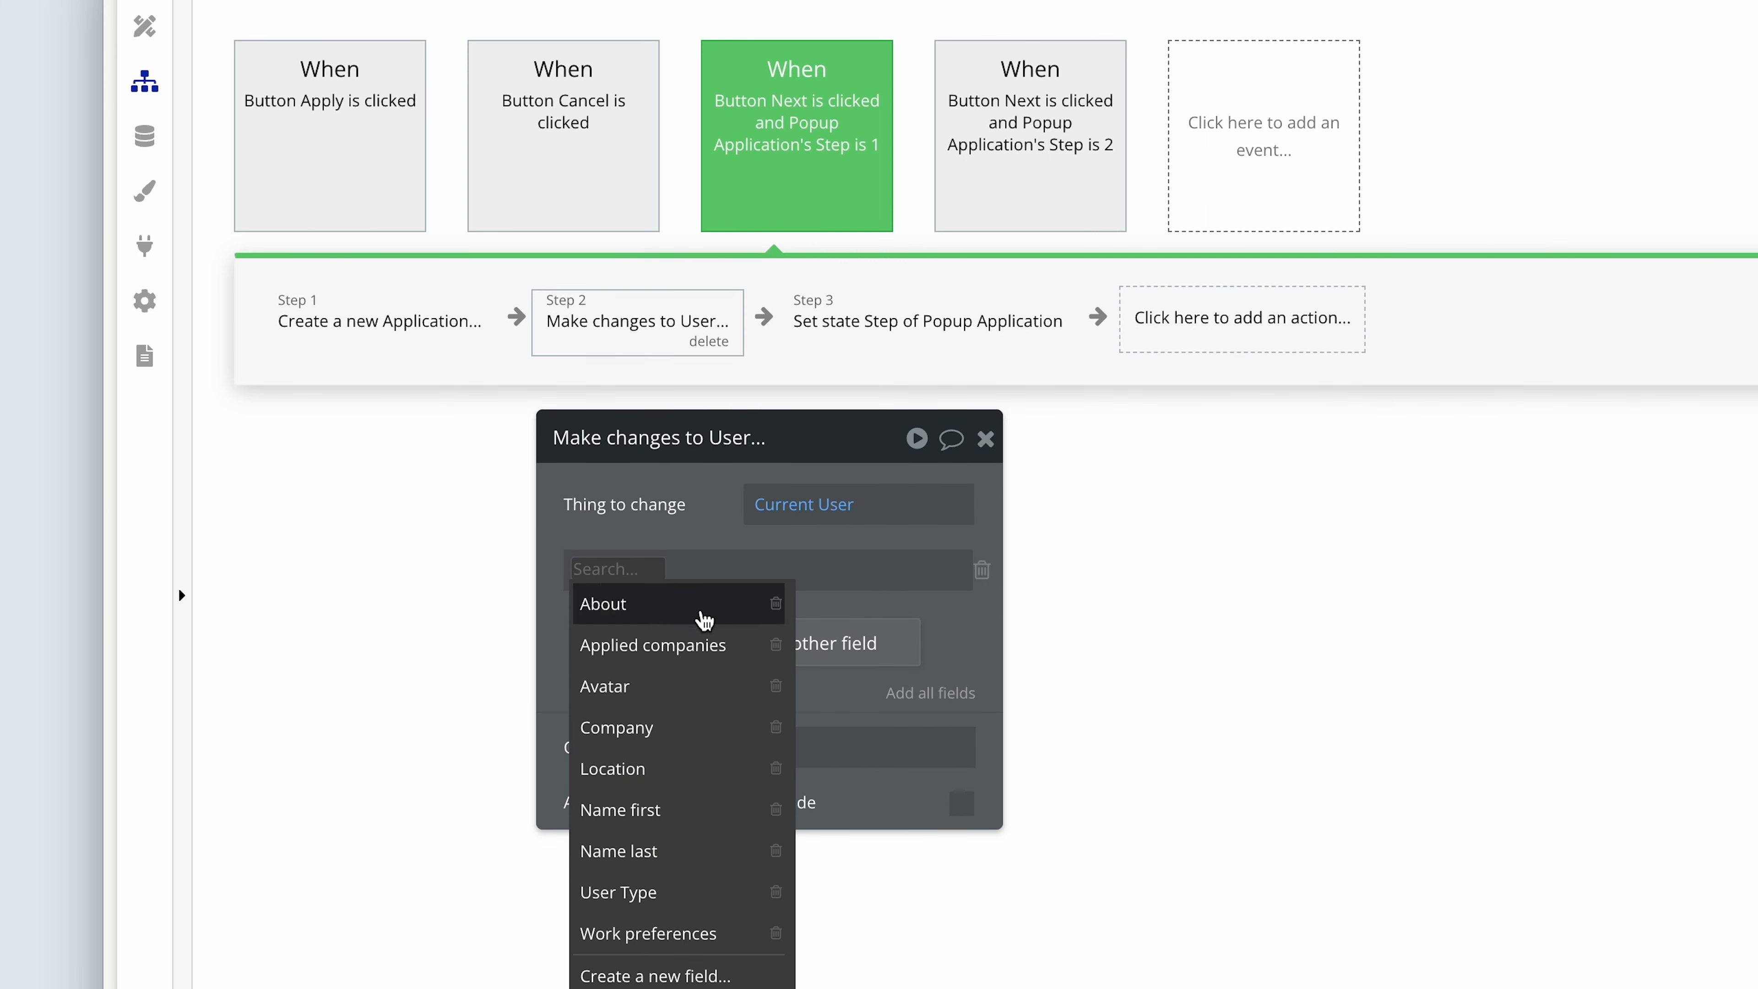
pyautogui.click(738, 652)
pyautogui.click(745, 570)
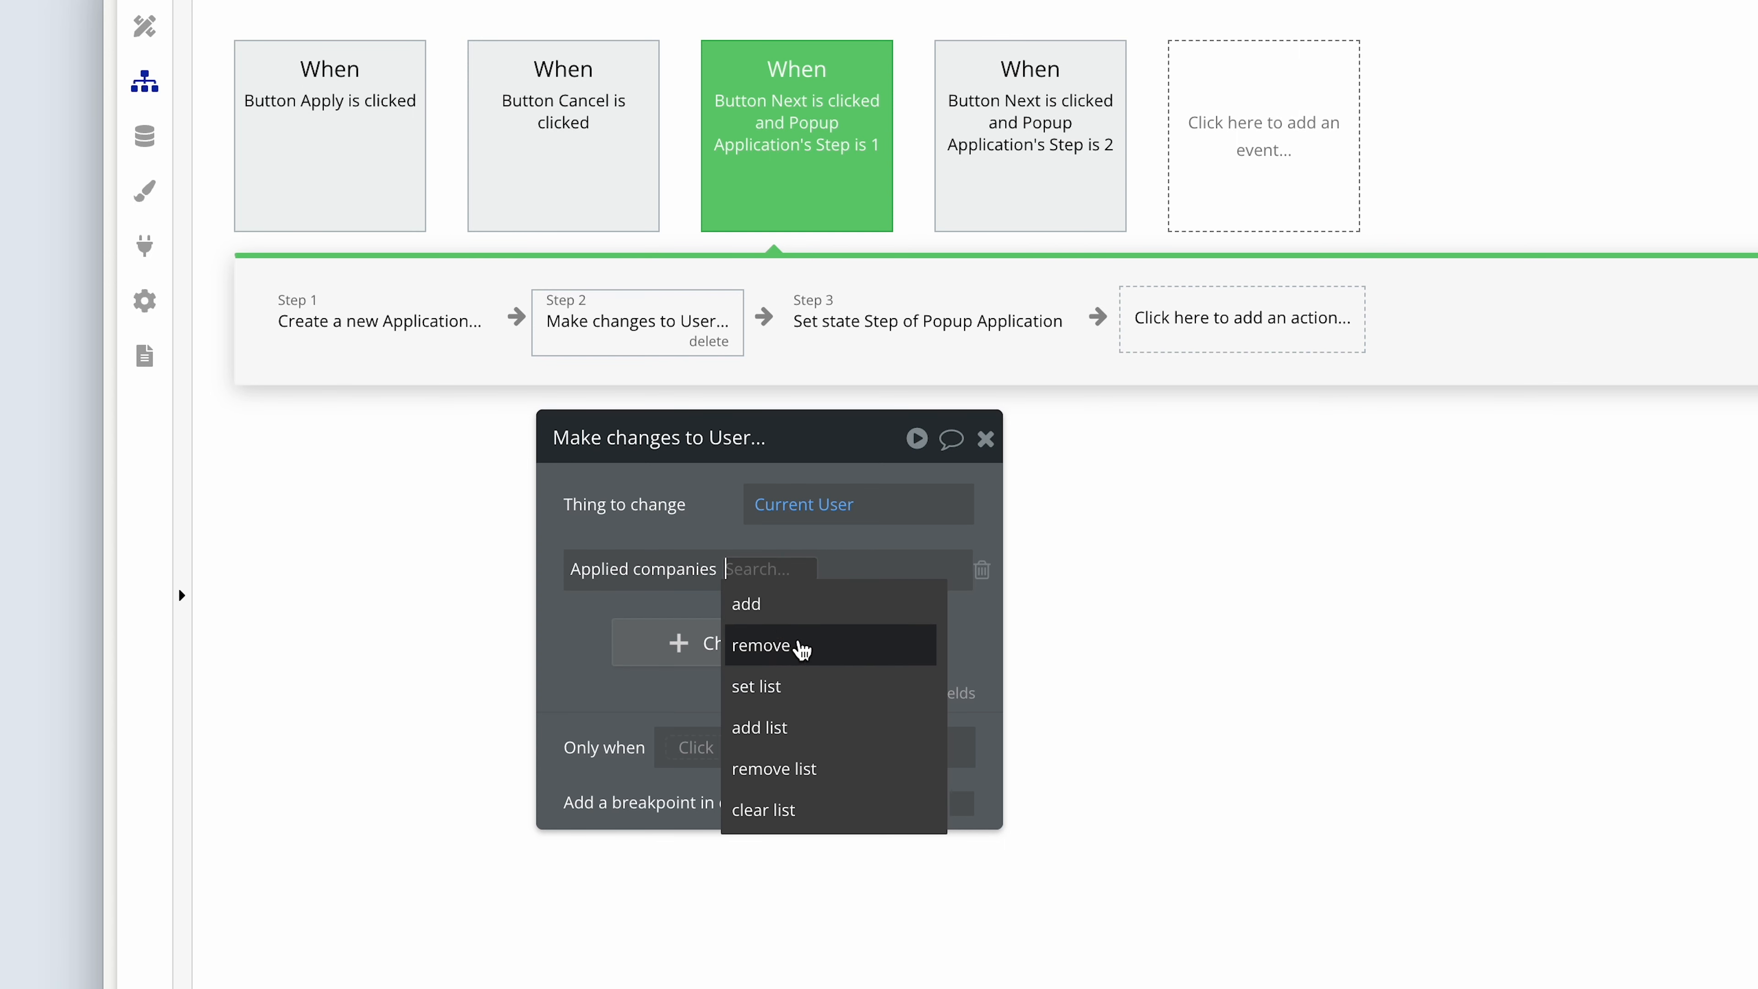
pyautogui.click(797, 619)
pyautogui.click(790, 566)
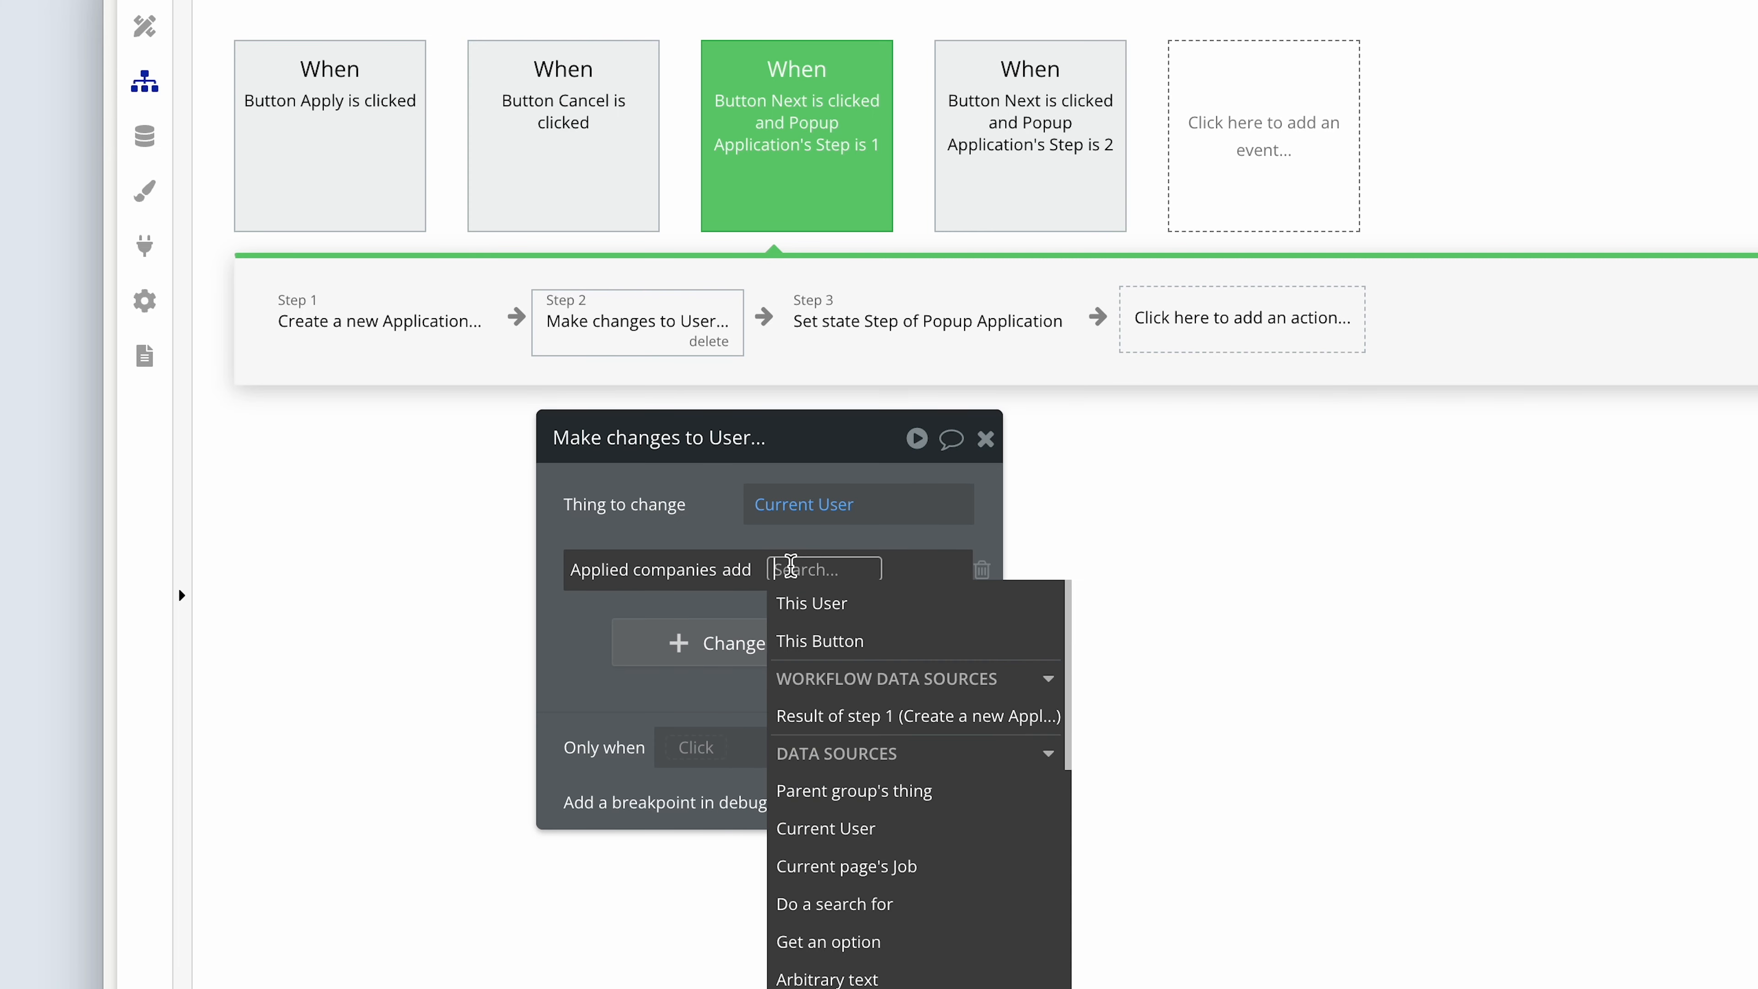
pyautogui.click(940, 874)
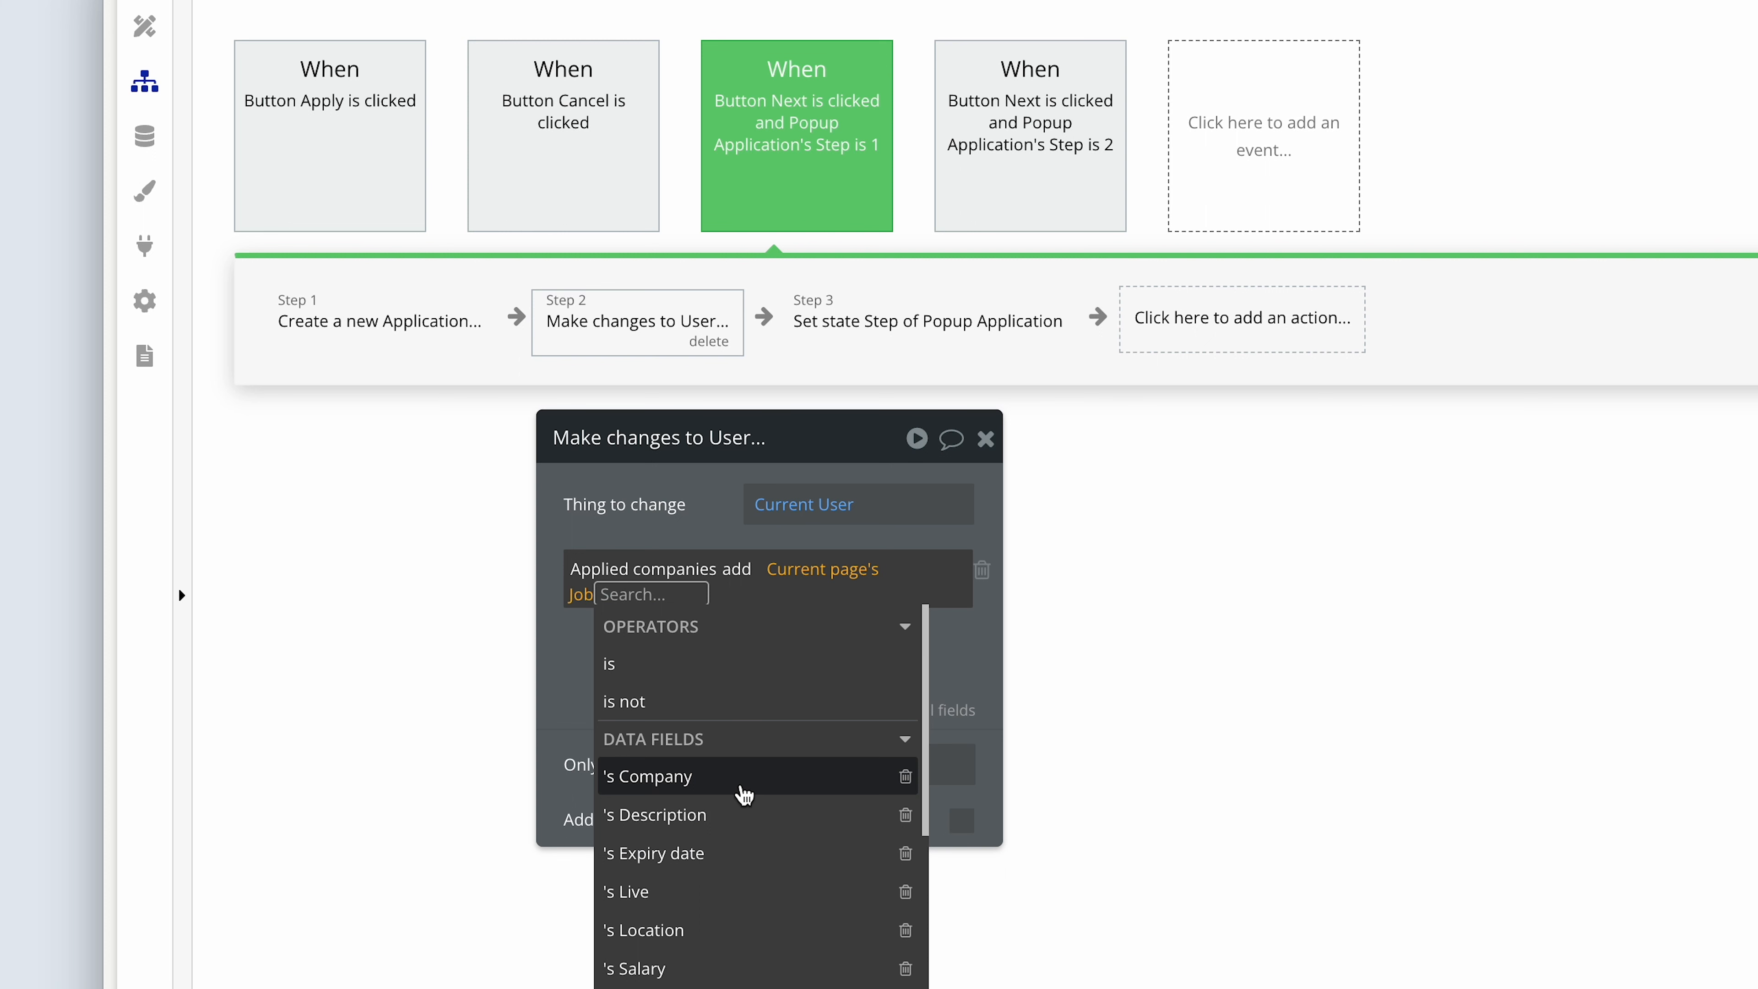
pyautogui.click(745, 790)
pyautogui.click(609, 720)
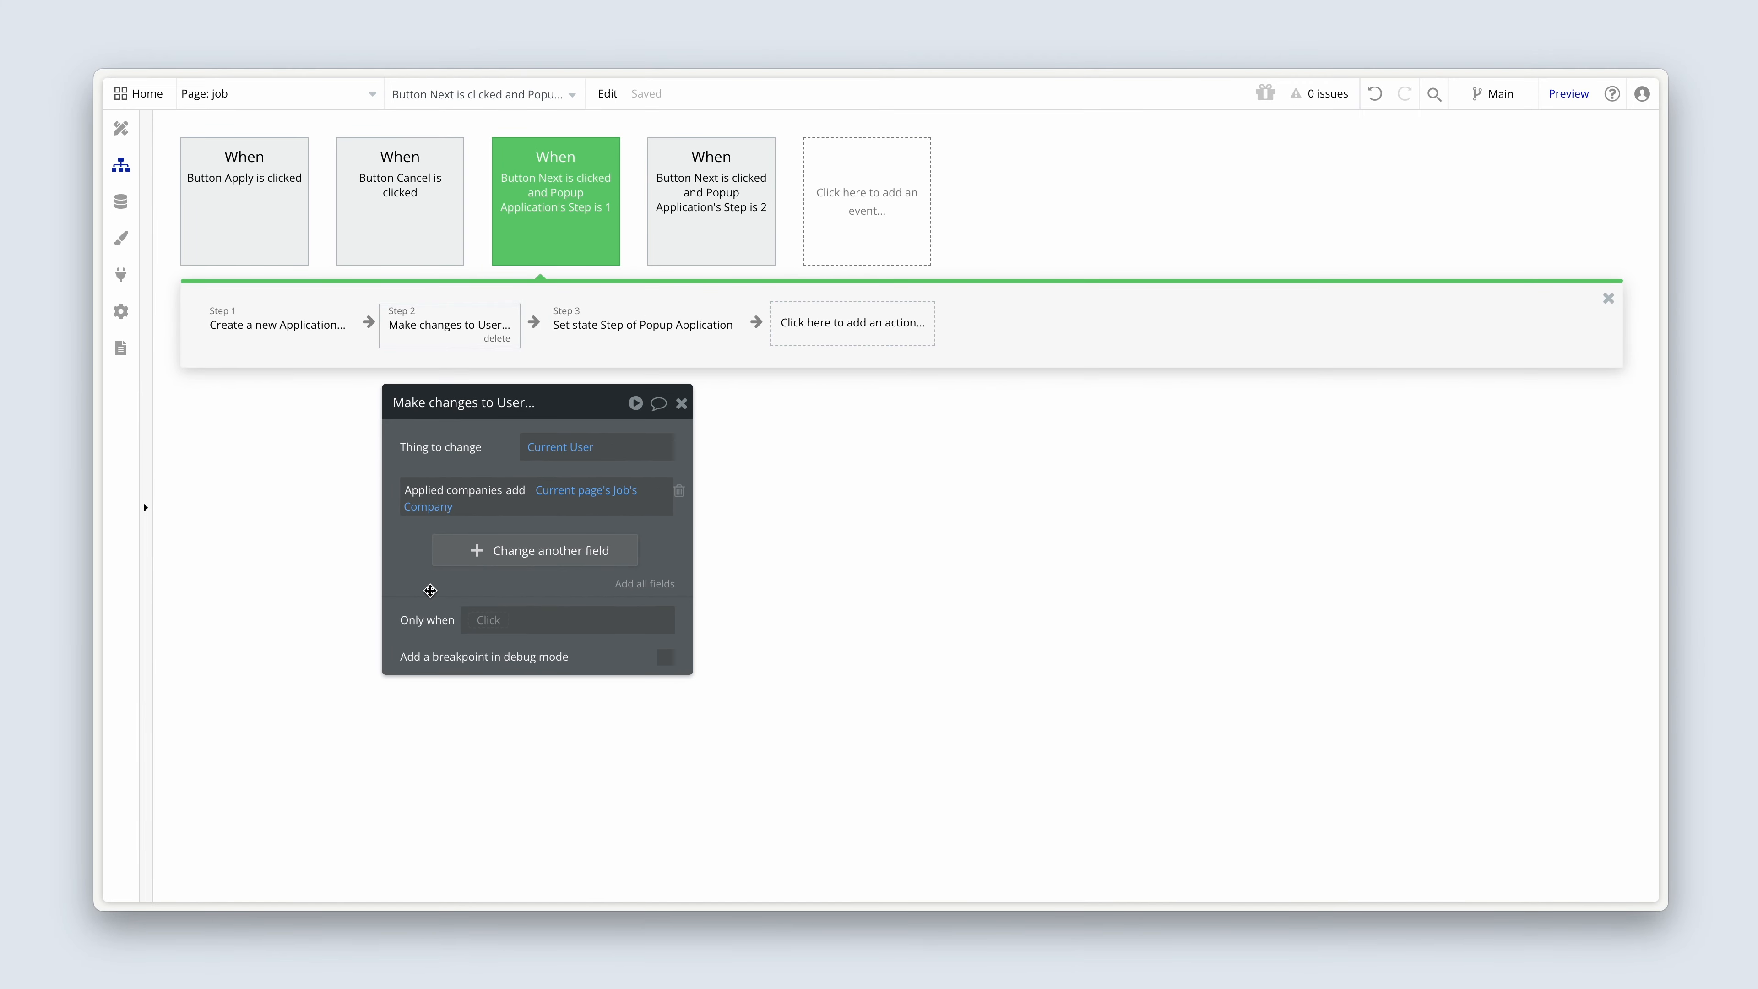
# Switch to the Workplace app preview, refresh it, and open Orbit's Senior Developer job from the job listings.
pyautogui.hotkey('ctrl', 'Tab')
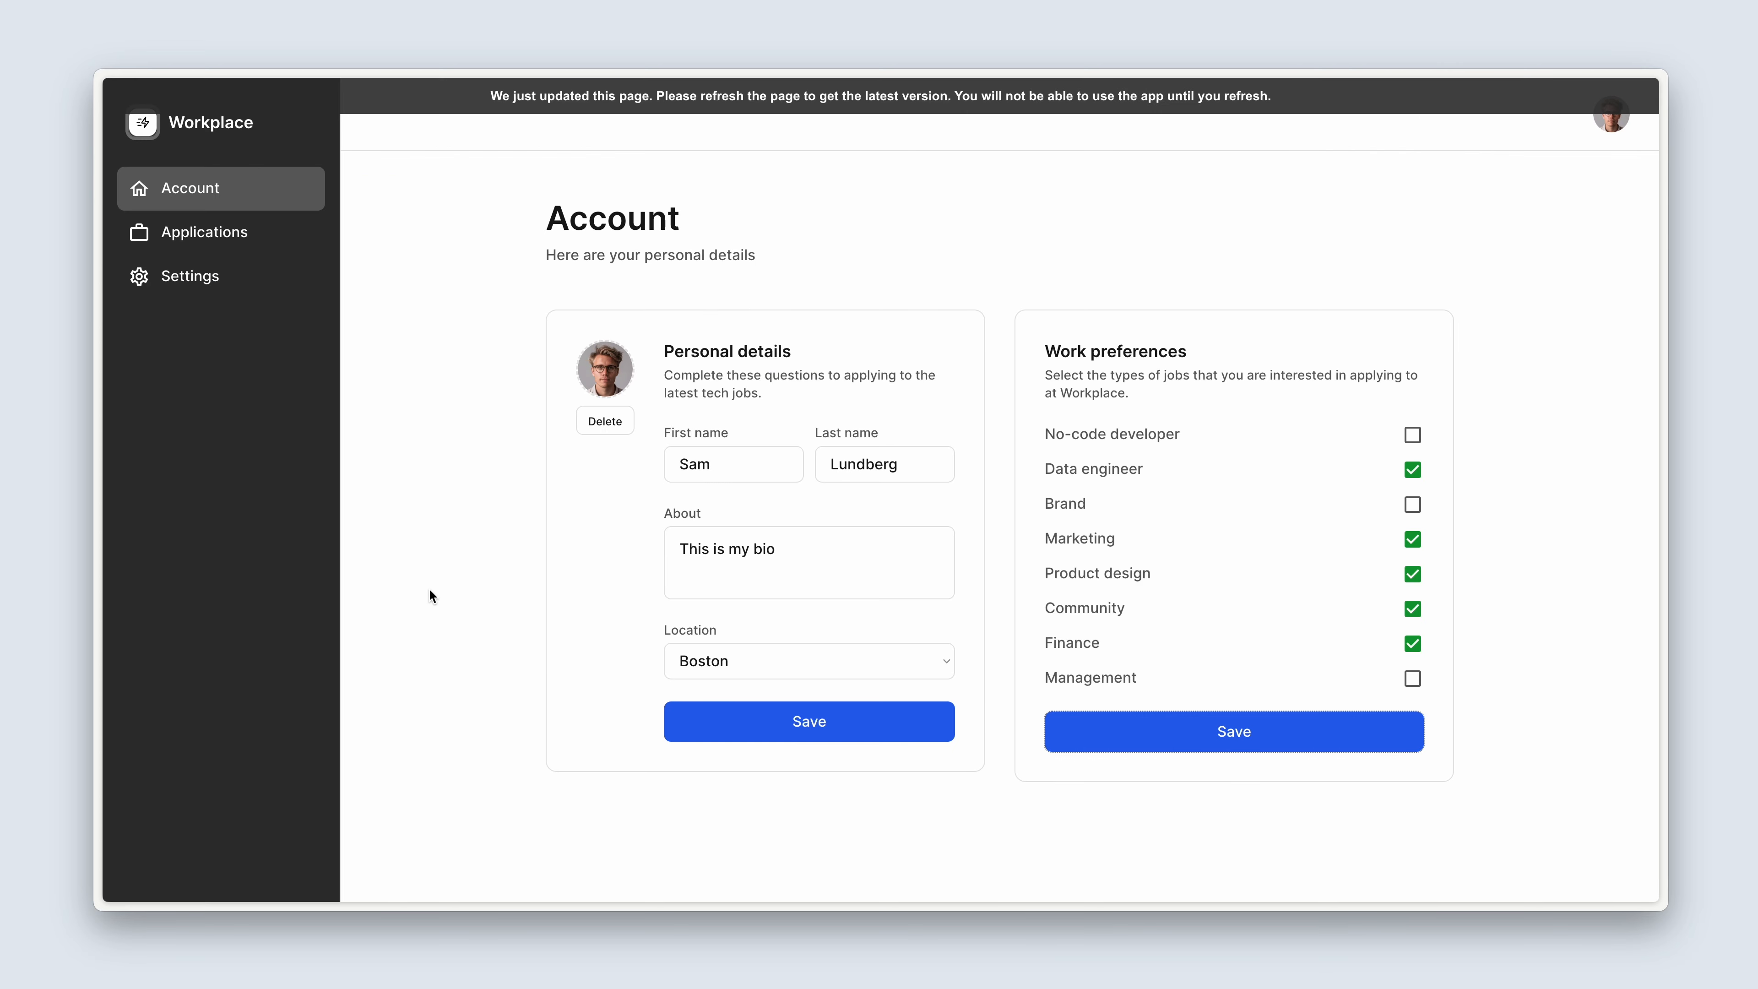
pyautogui.click(649, 109)
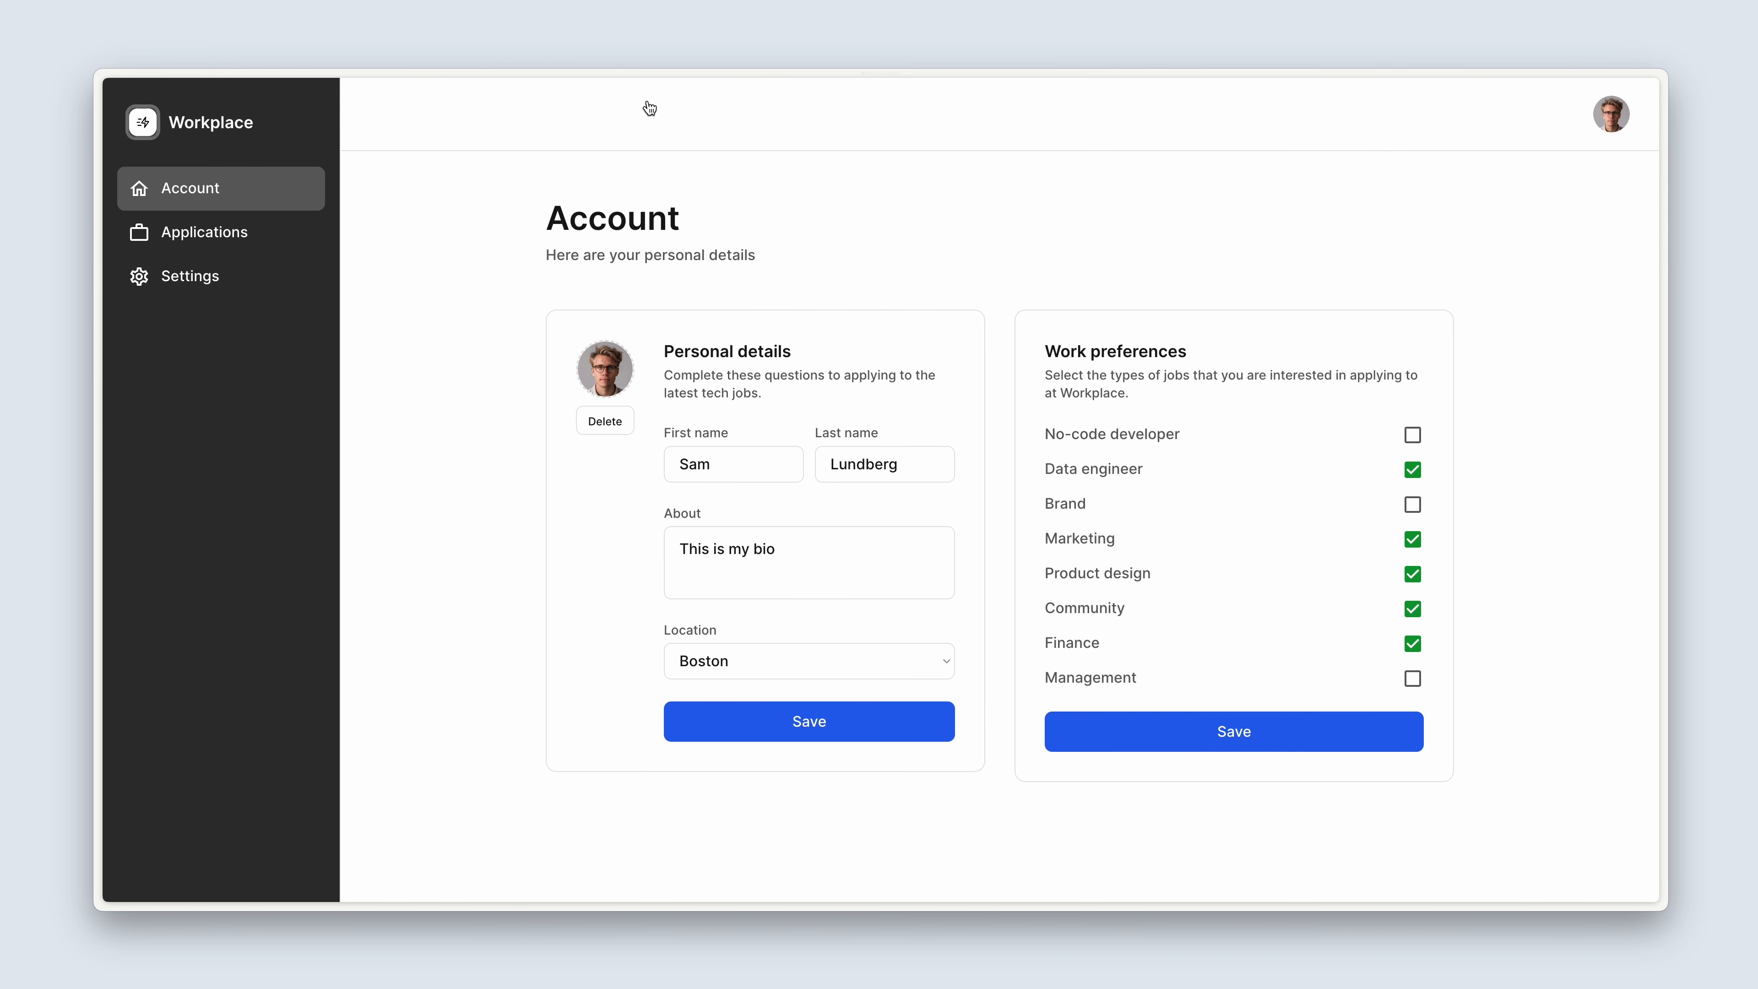
pyautogui.click(1611, 125)
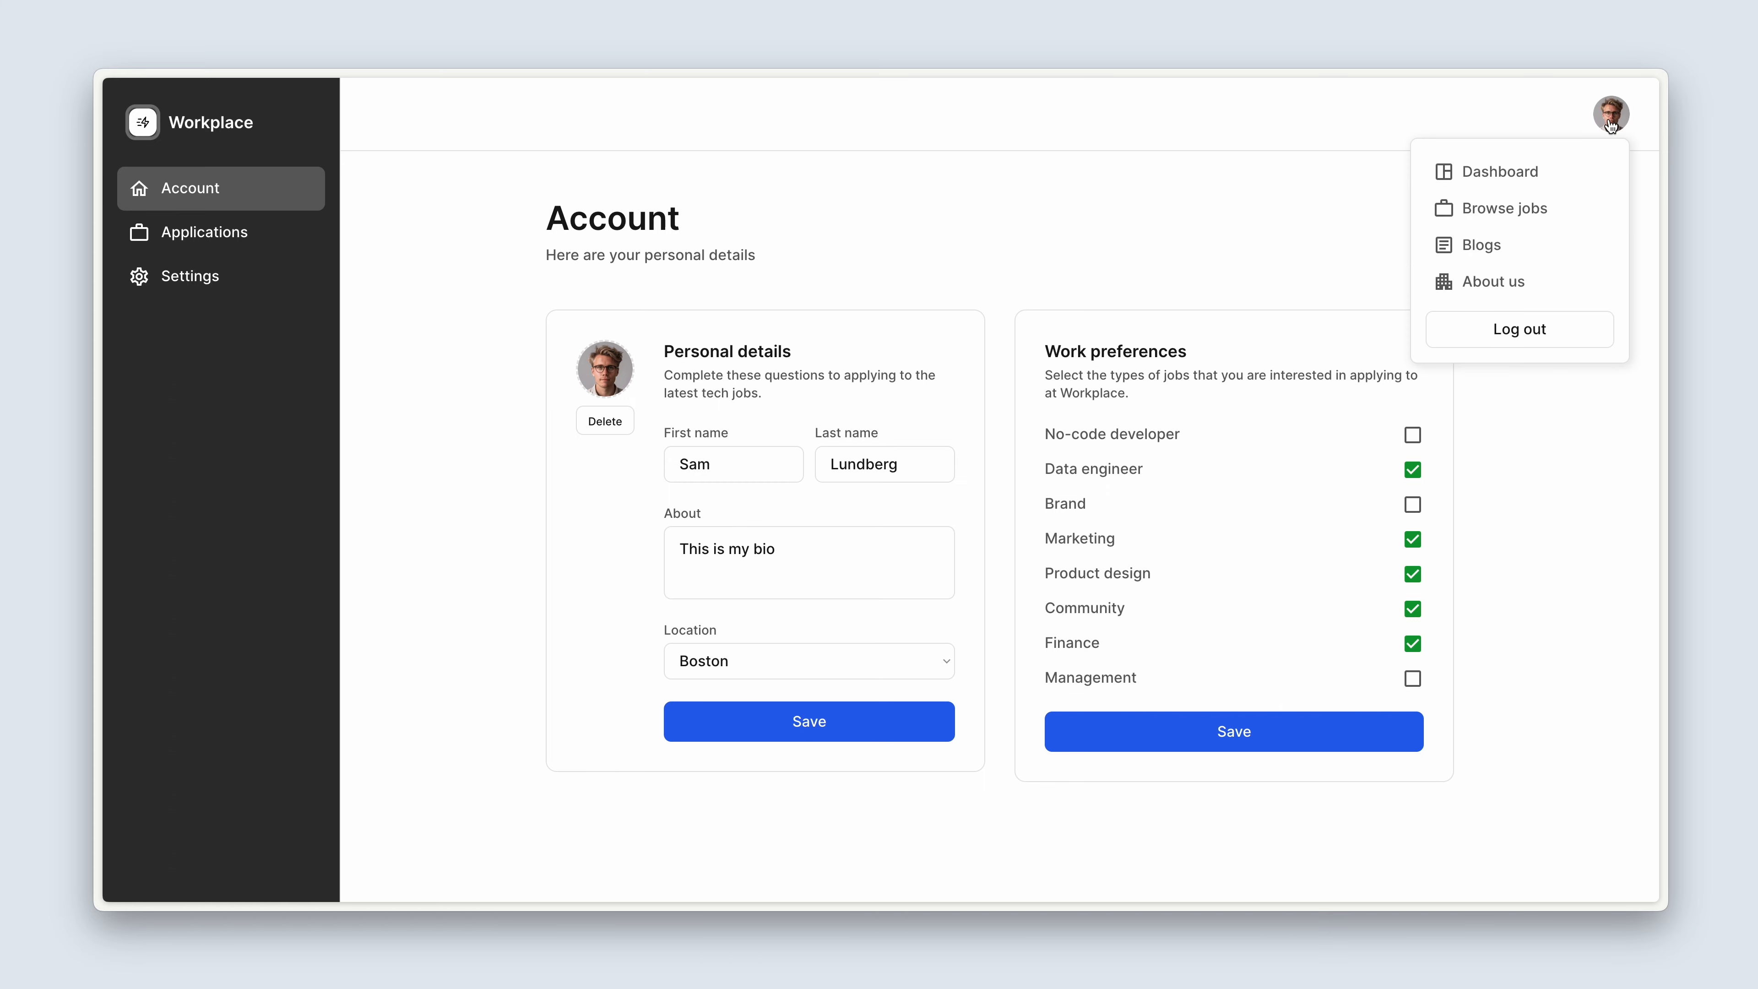
pyautogui.click(1565, 215)
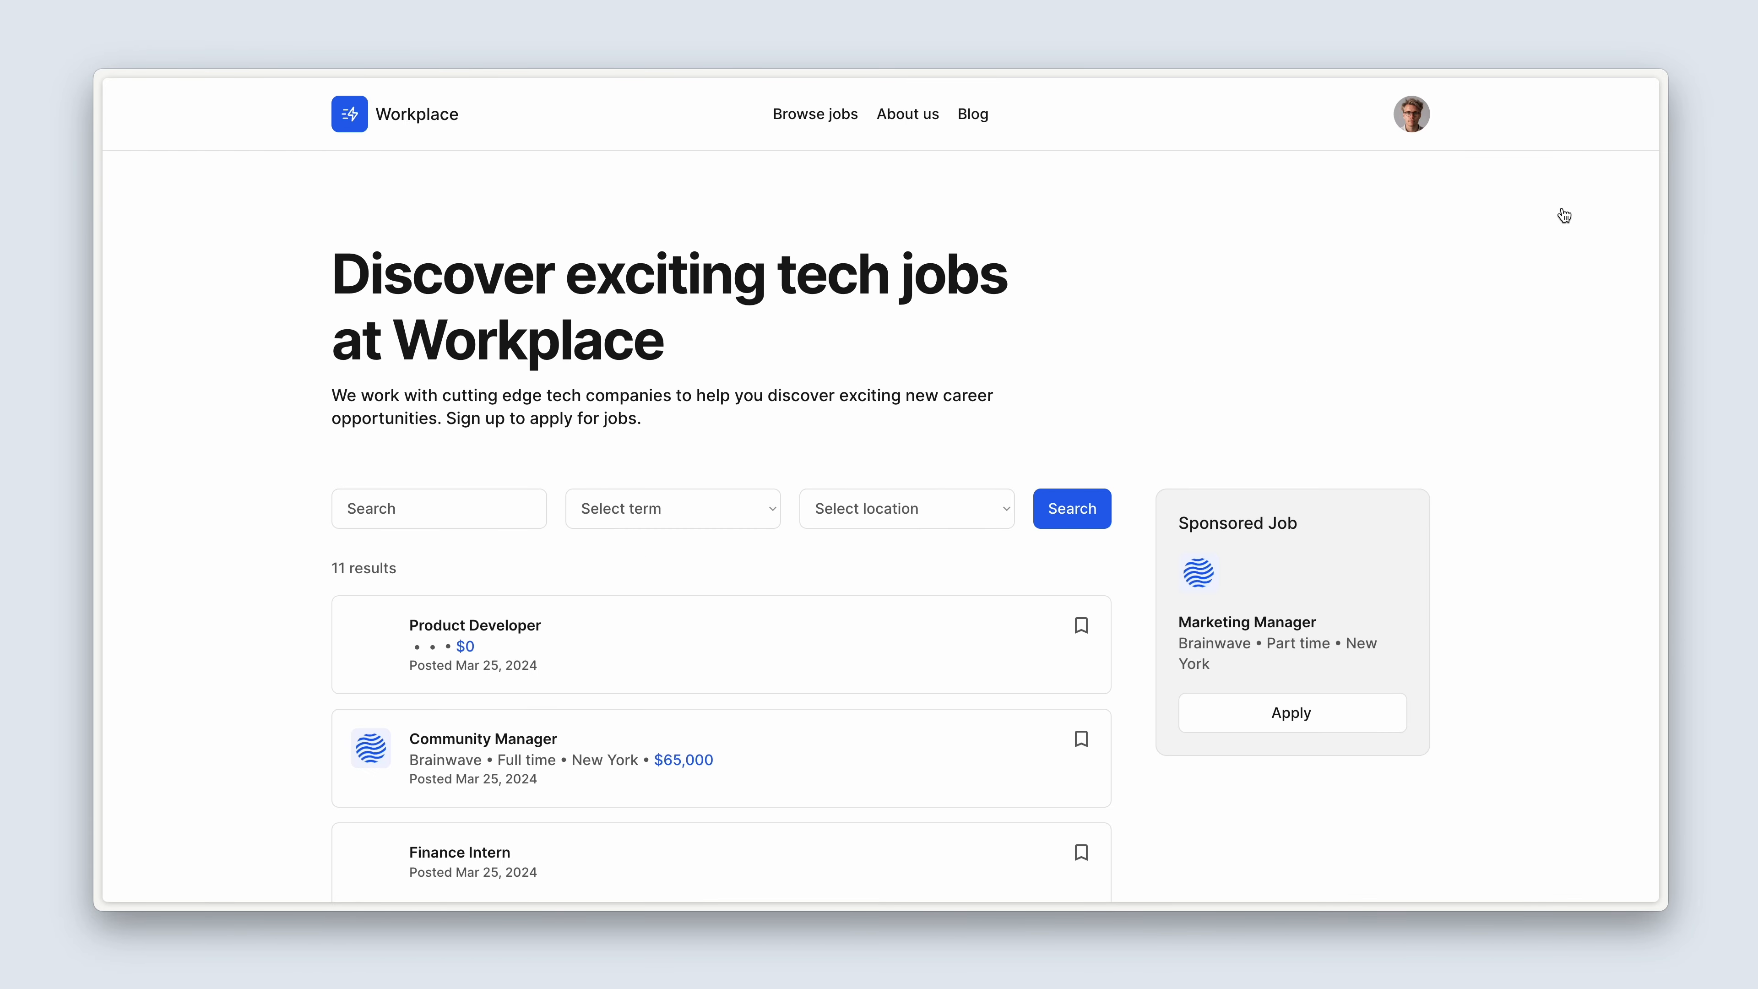
pyautogui.scroll(-4, 836, 334)
pyautogui.scroll(-10, 837, 331)
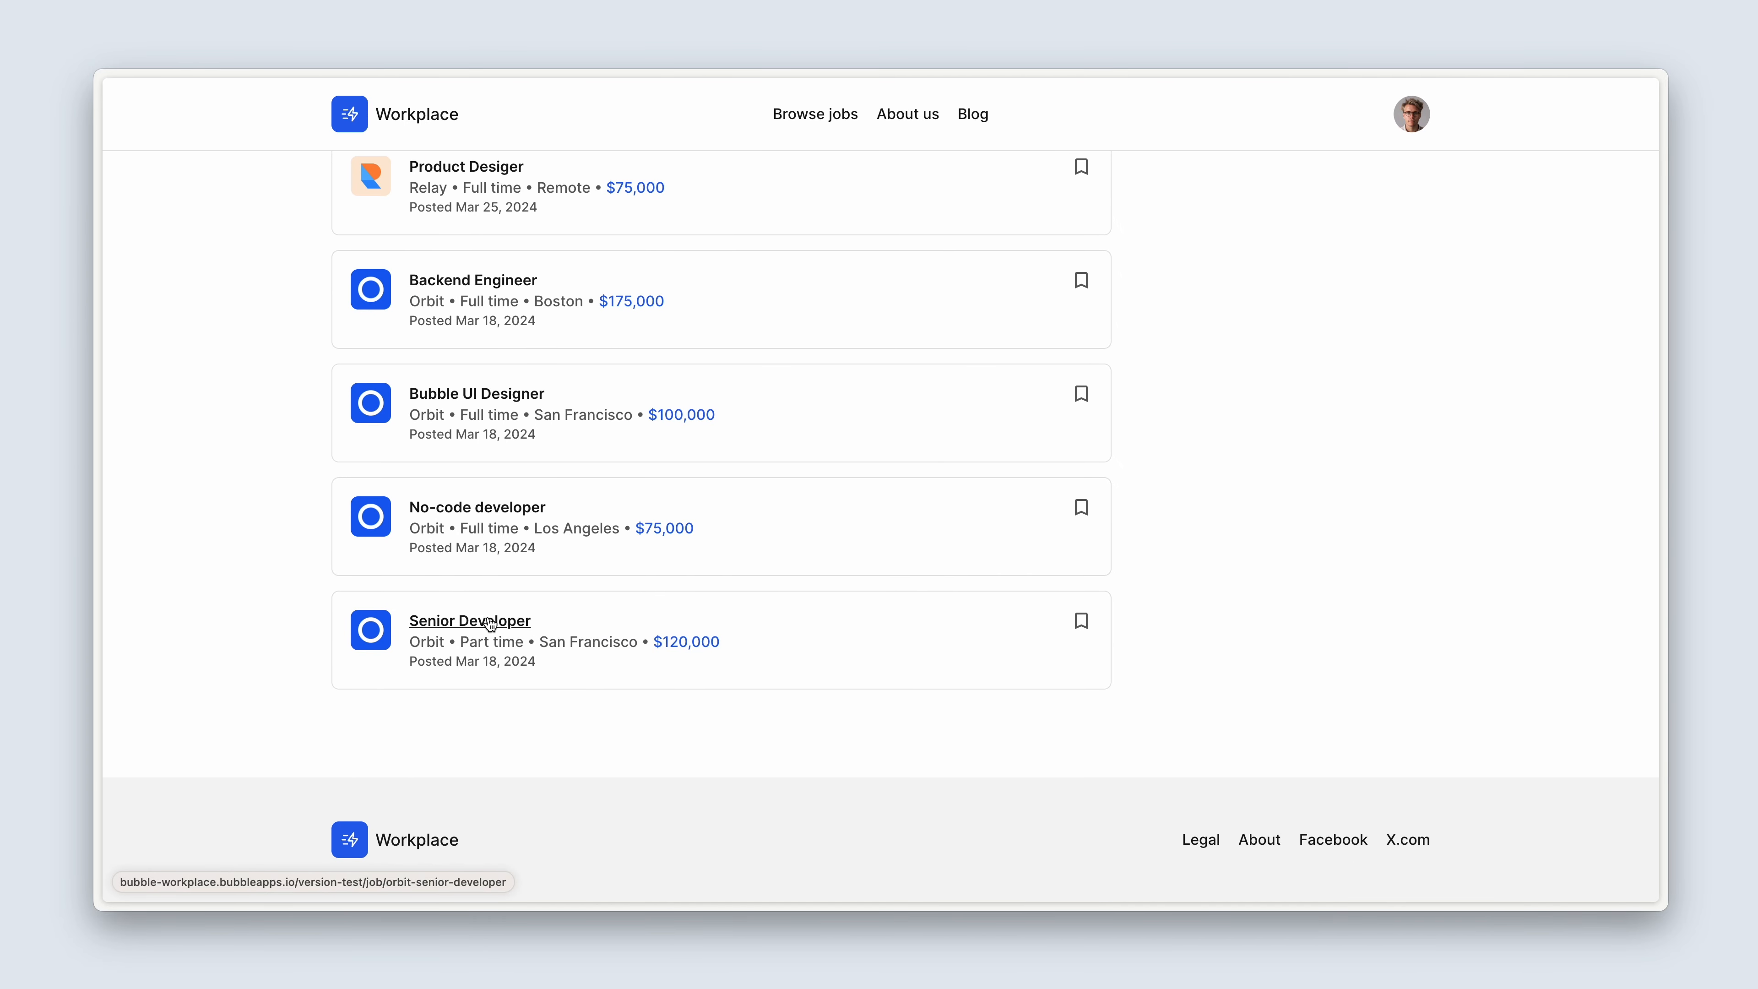
pyautogui.click(491, 624)
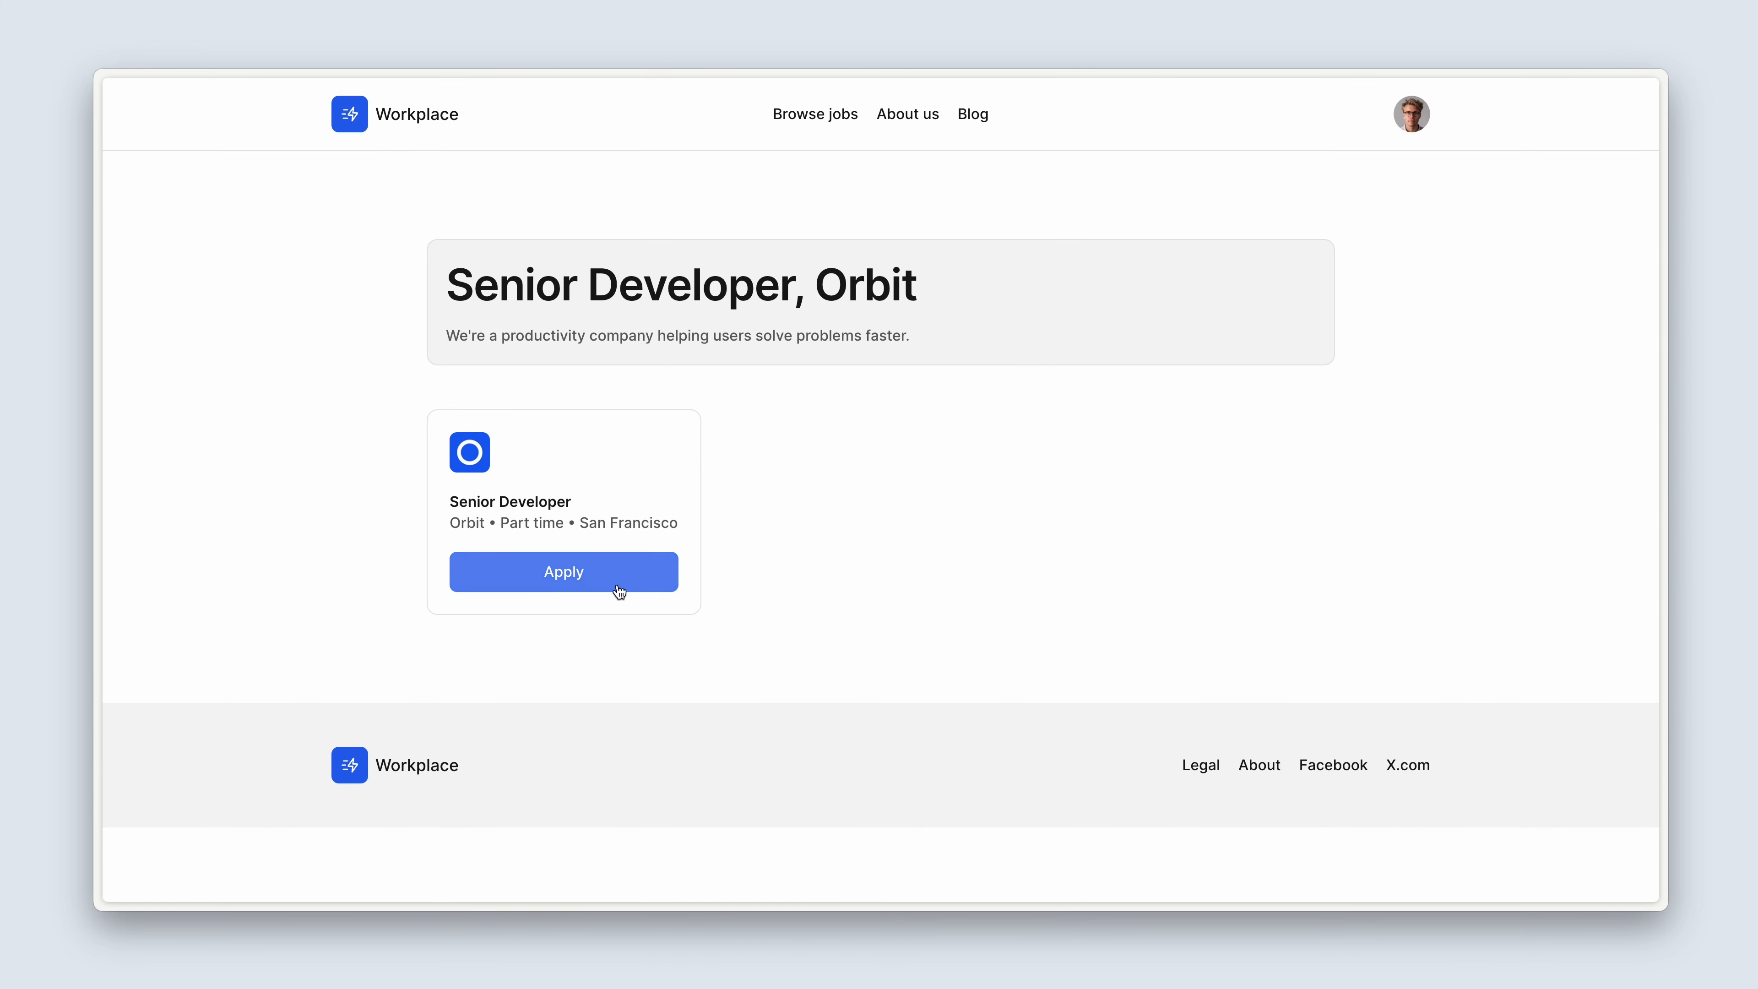
# Apply for the Senior Developer job with the cover note "This is my cover note" and the candidate's CV PDF, and submit the application.
pyautogui.click(617, 587)
pyautogui.click(757, 357)
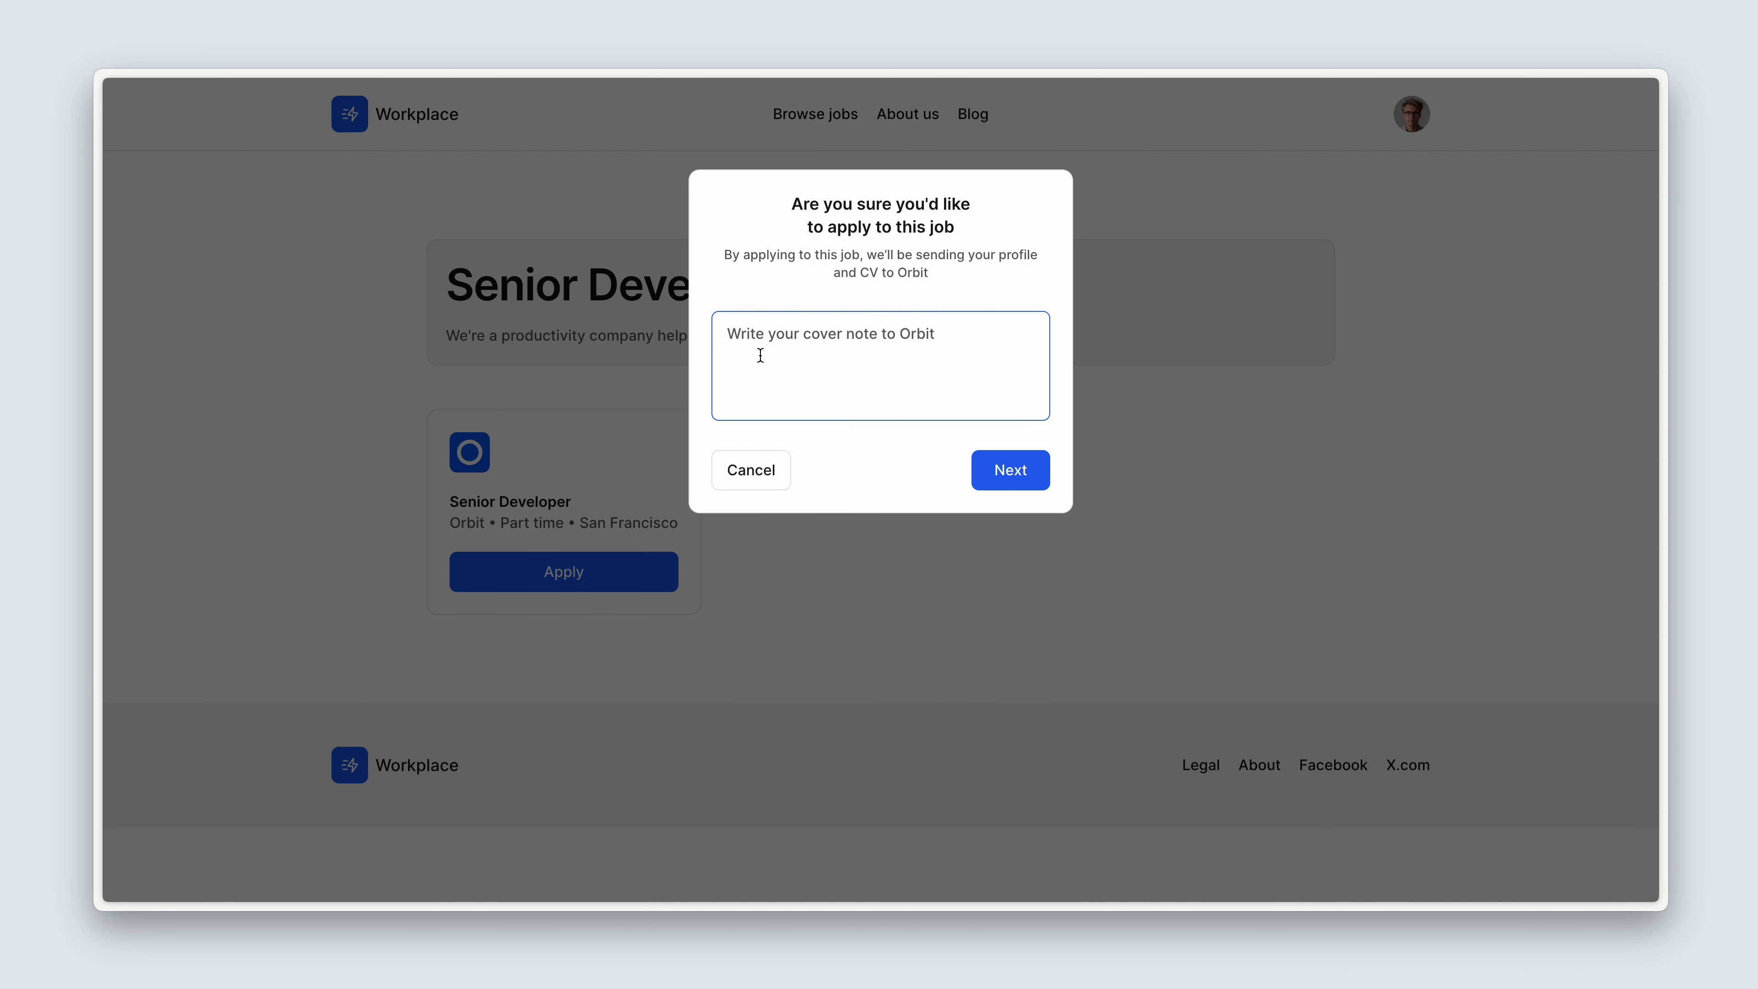
pyautogui.write('This is my c')
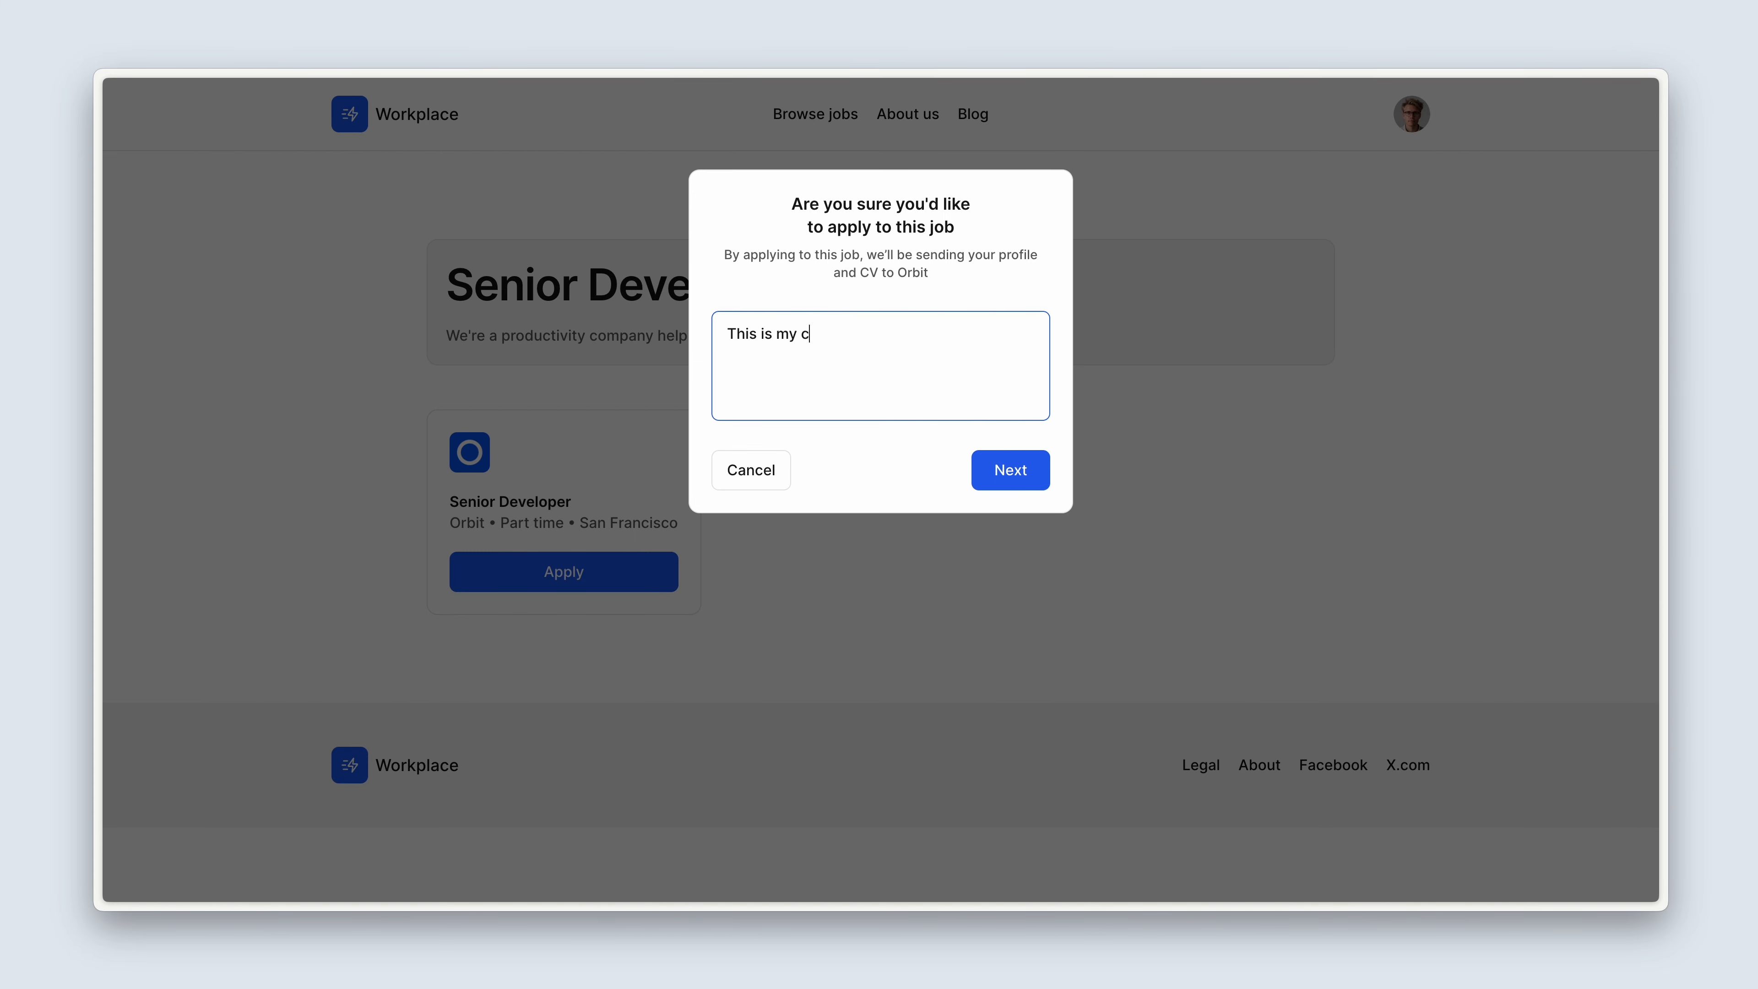
pyautogui.write('over note')
pyautogui.click(988, 489)
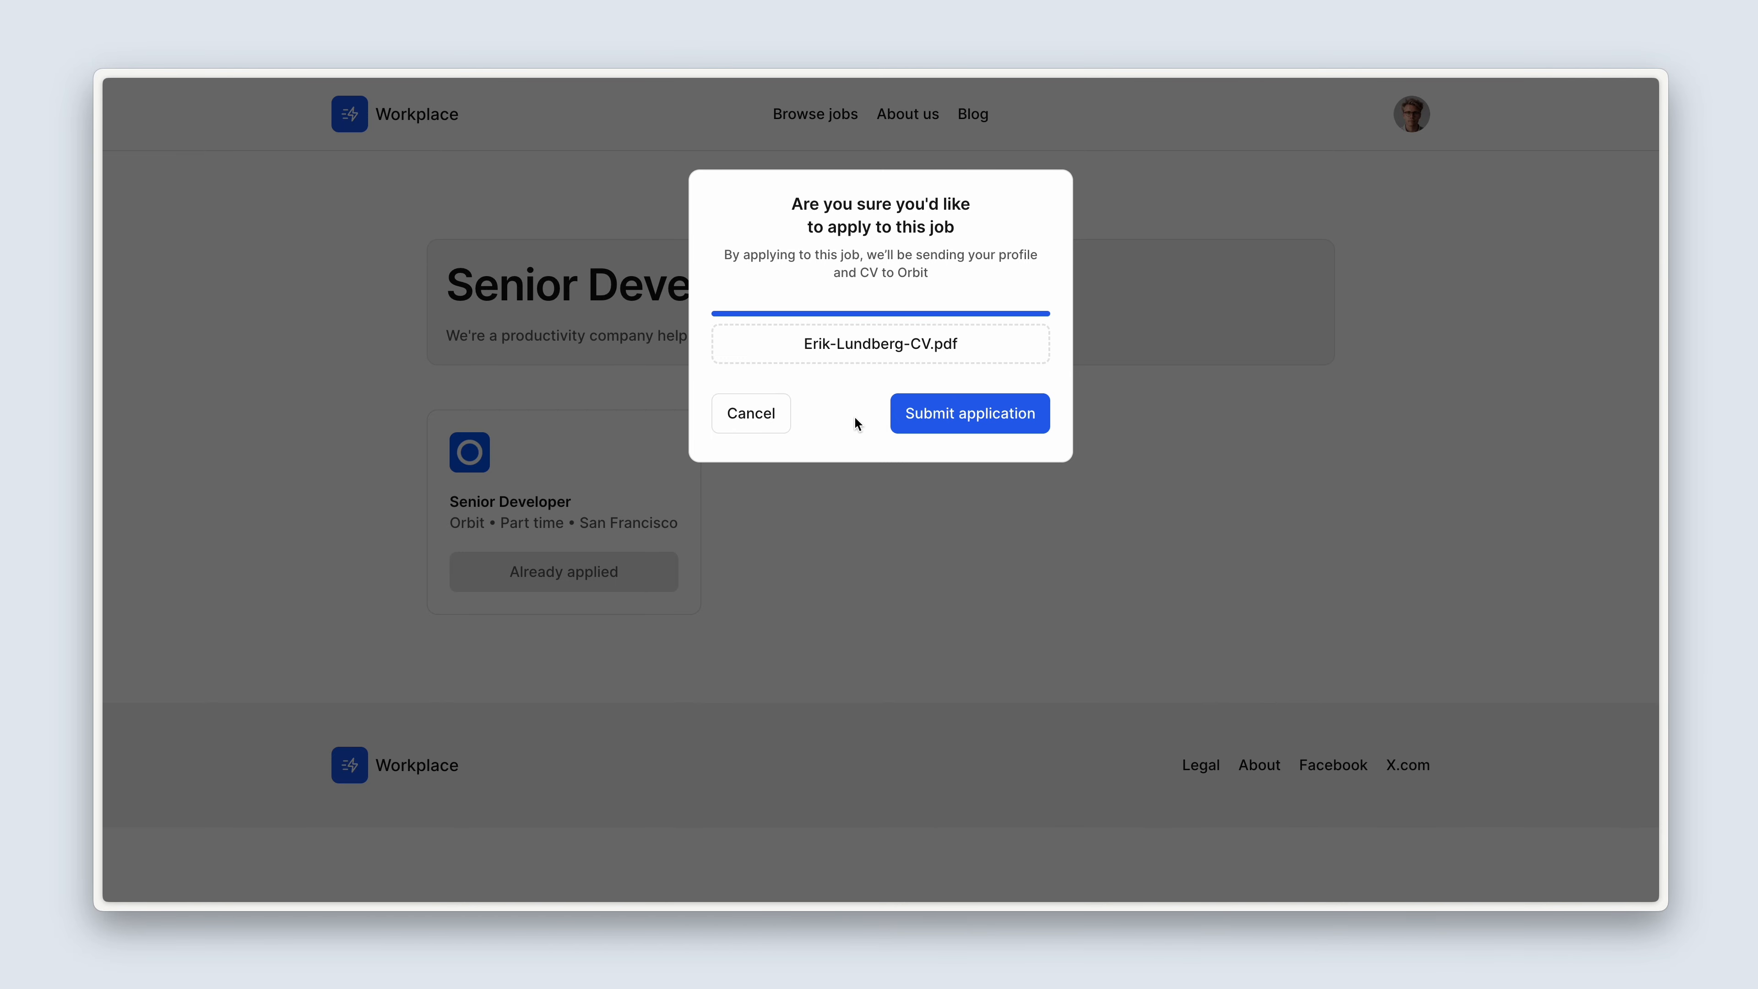
pyautogui.click(967, 423)
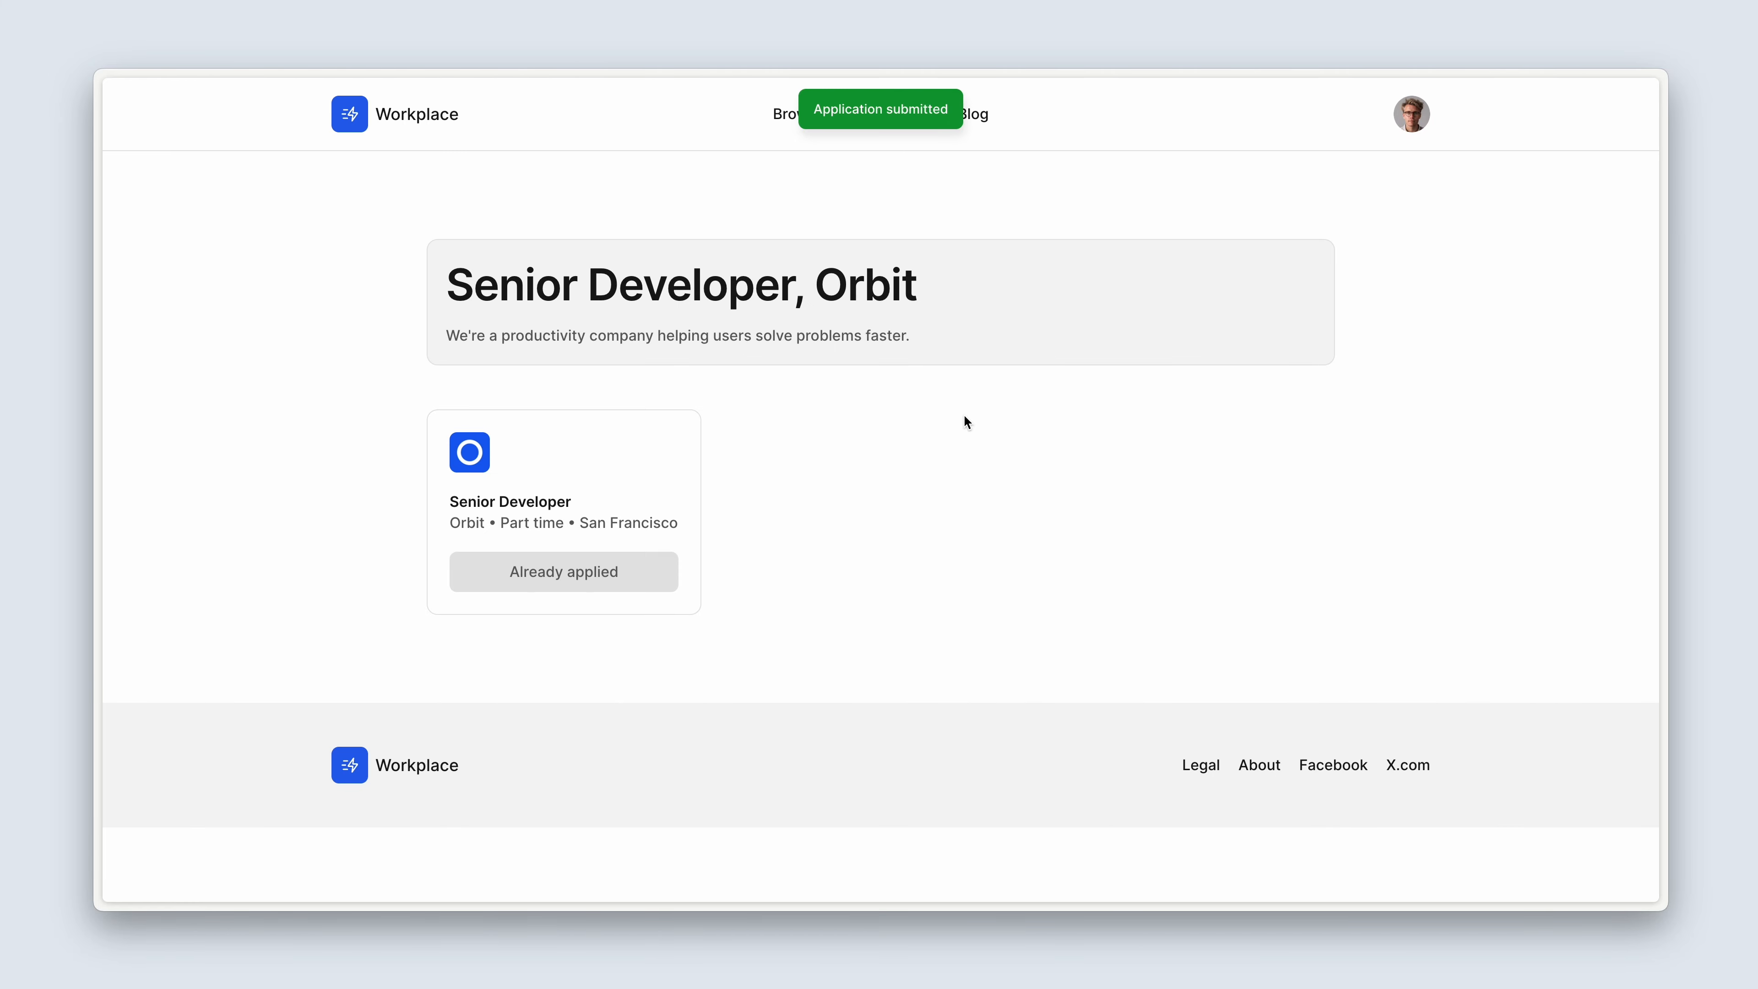
# Return to the job listings and open Orbit's No-code developer job.
pyautogui.click(787, 119)
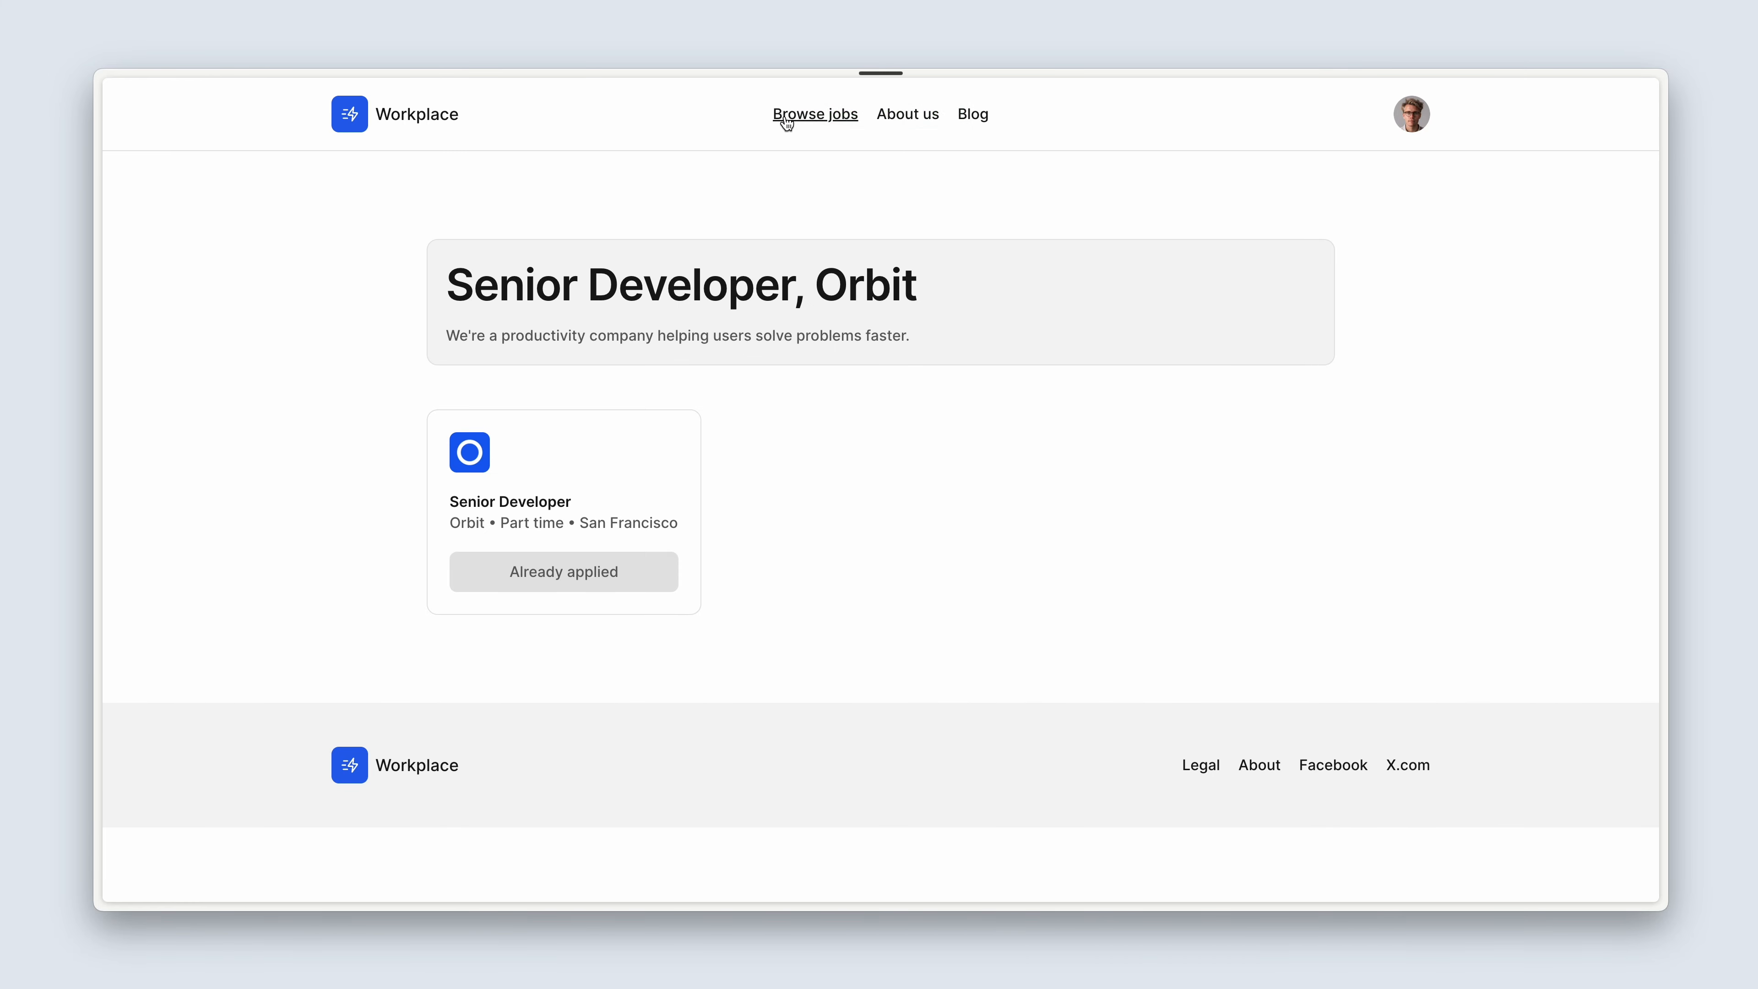
pyautogui.scroll(-15, 573, 633)
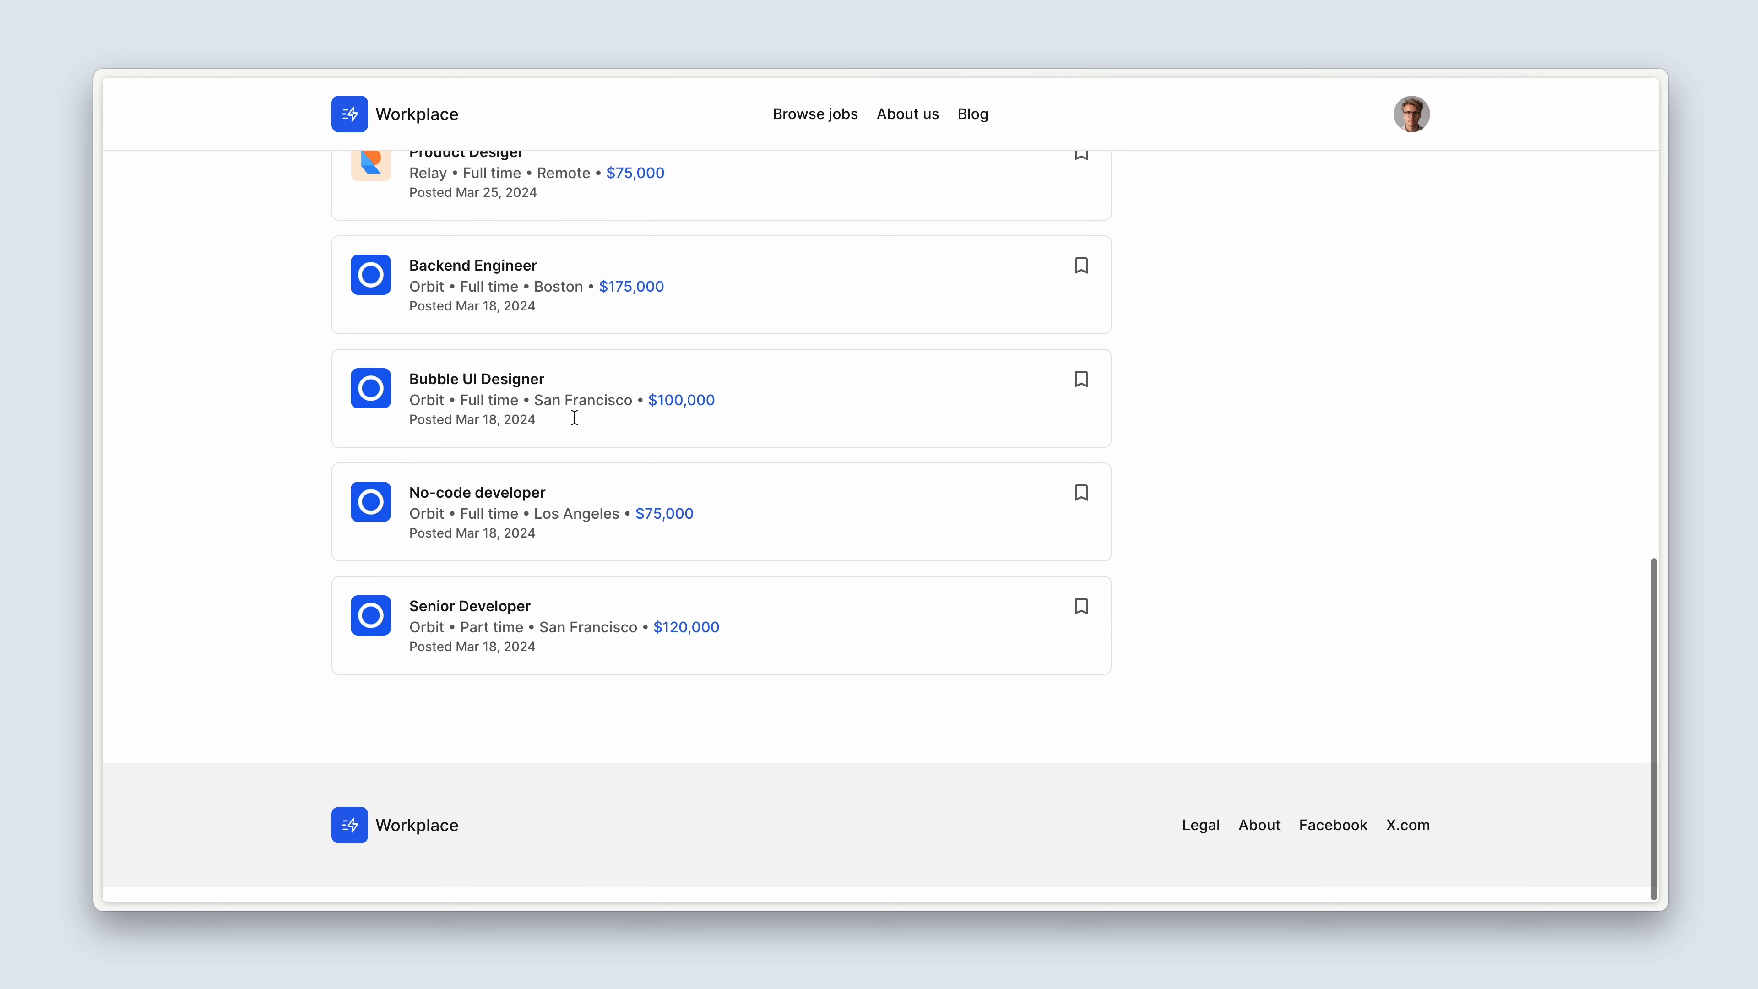
pyautogui.click(499, 512)
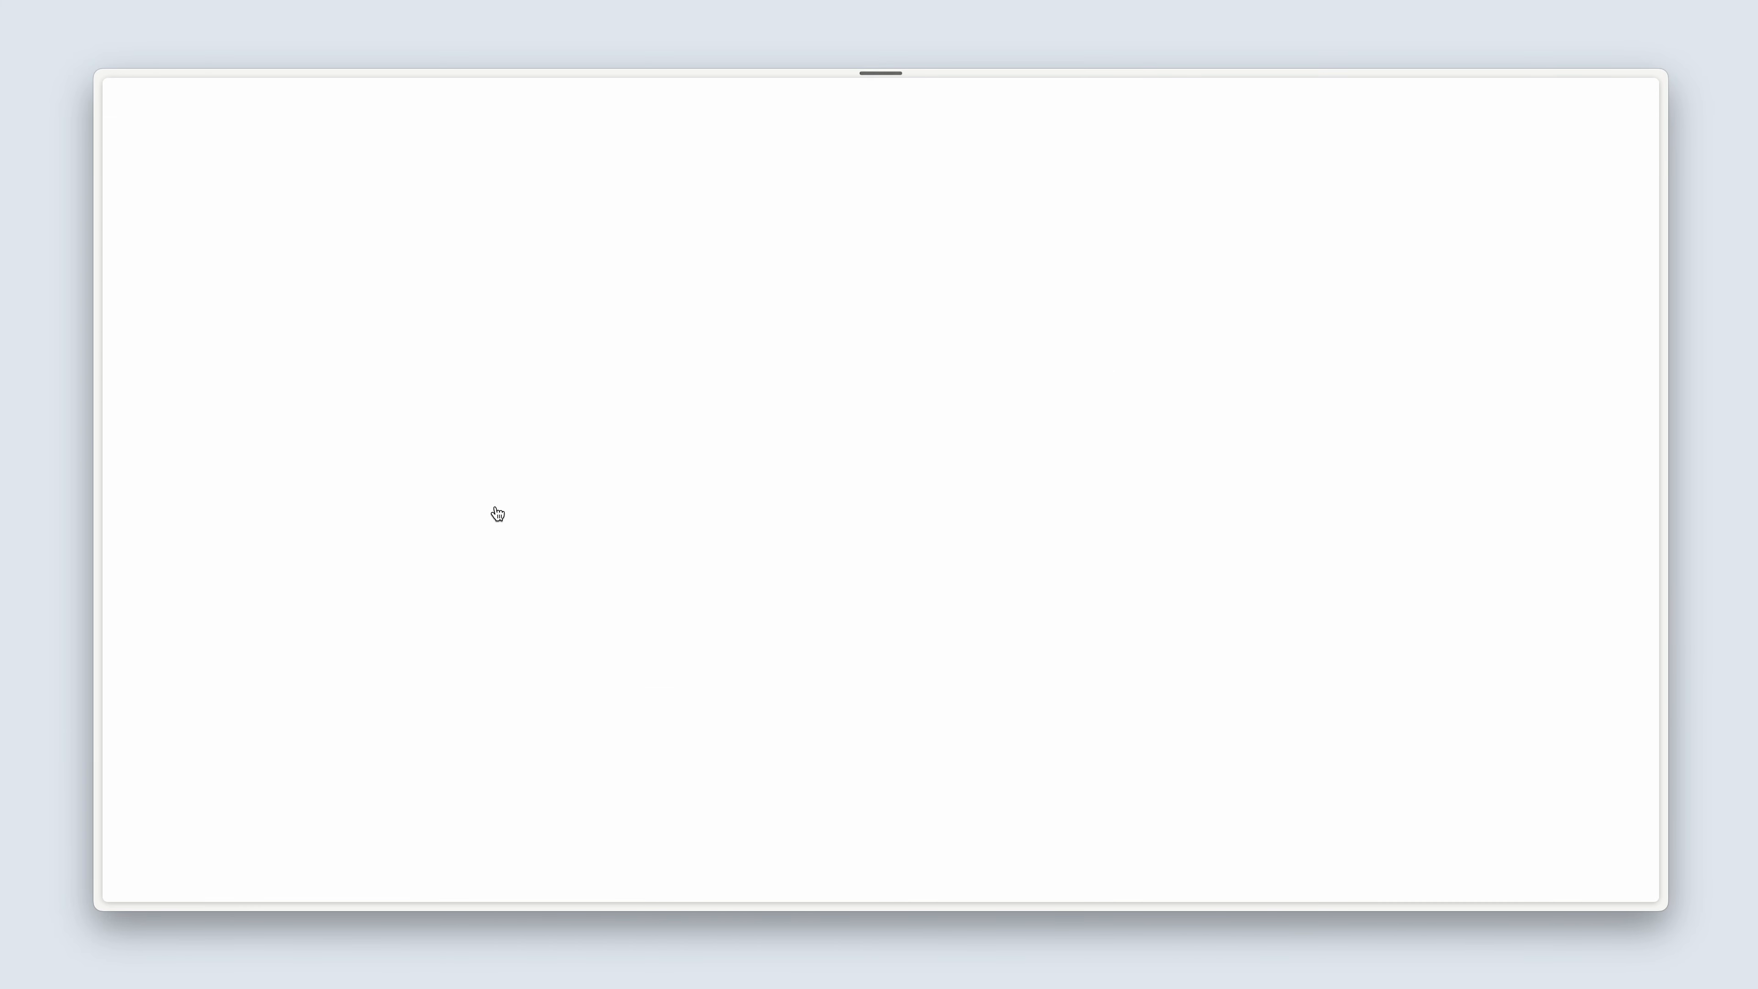
# Submit an application for the No-code developer job with the cover note "This is my cover note" and no CV attached.
pyautogui.click(616, 578)
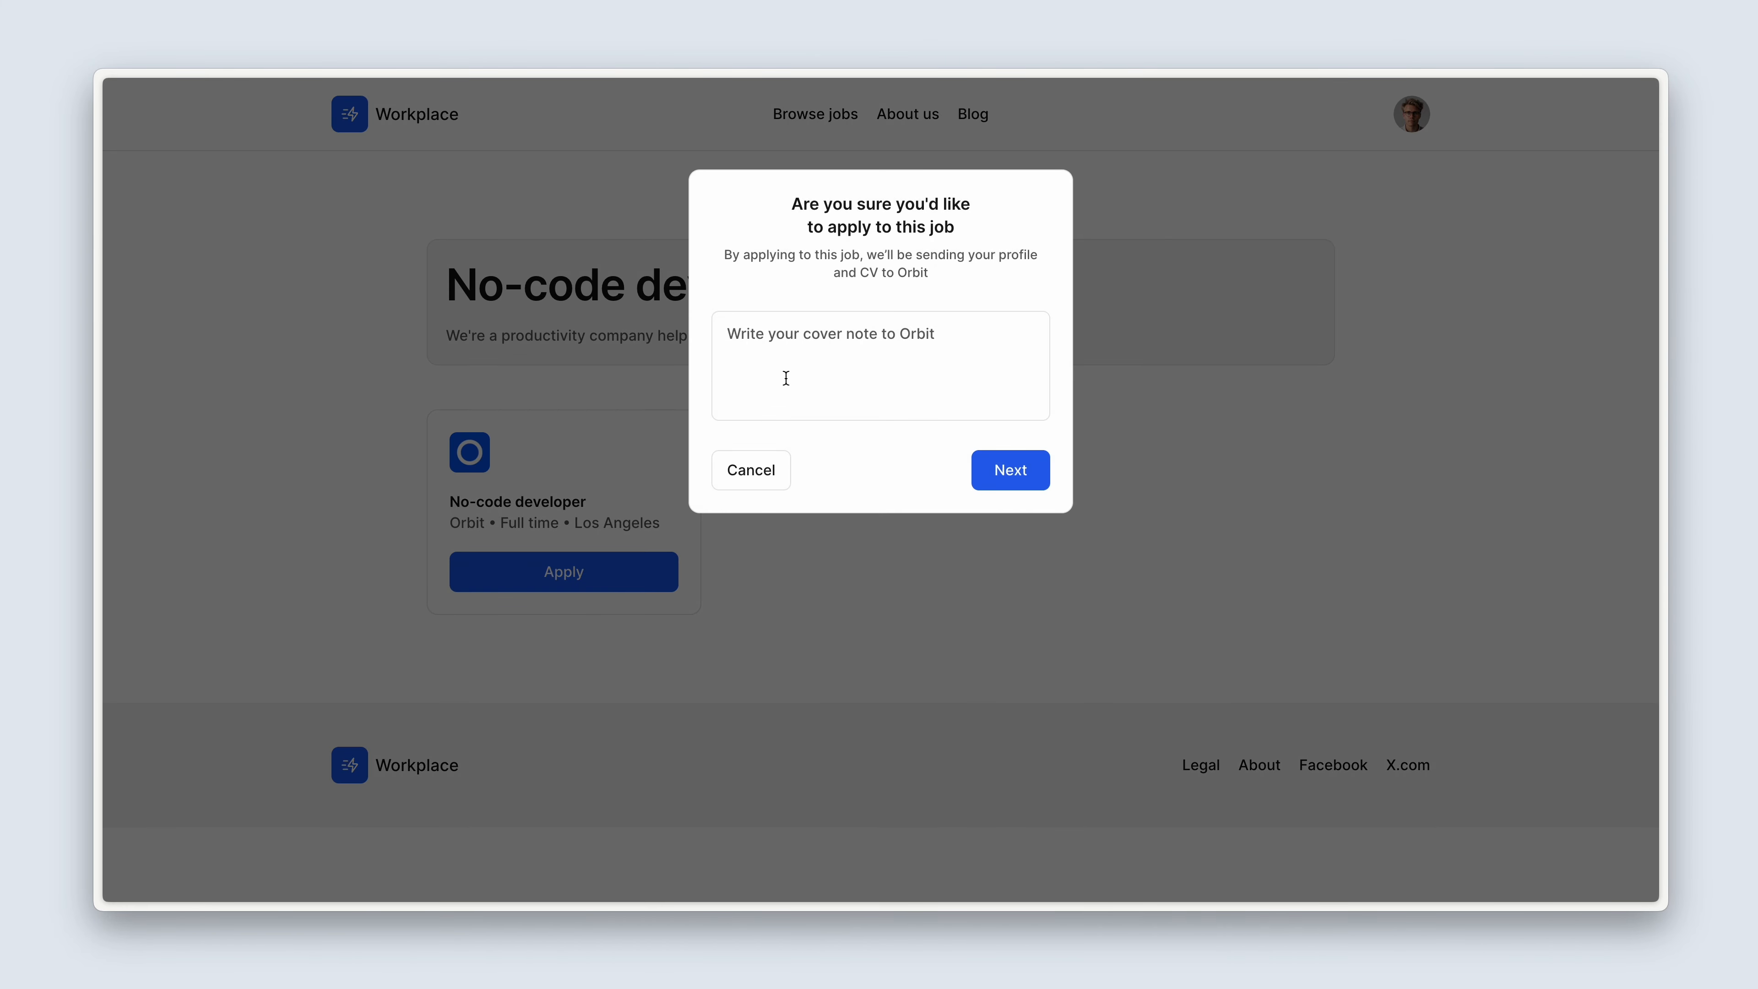
pyautogui.click(800, 366)
pyautogui.write('This is ')
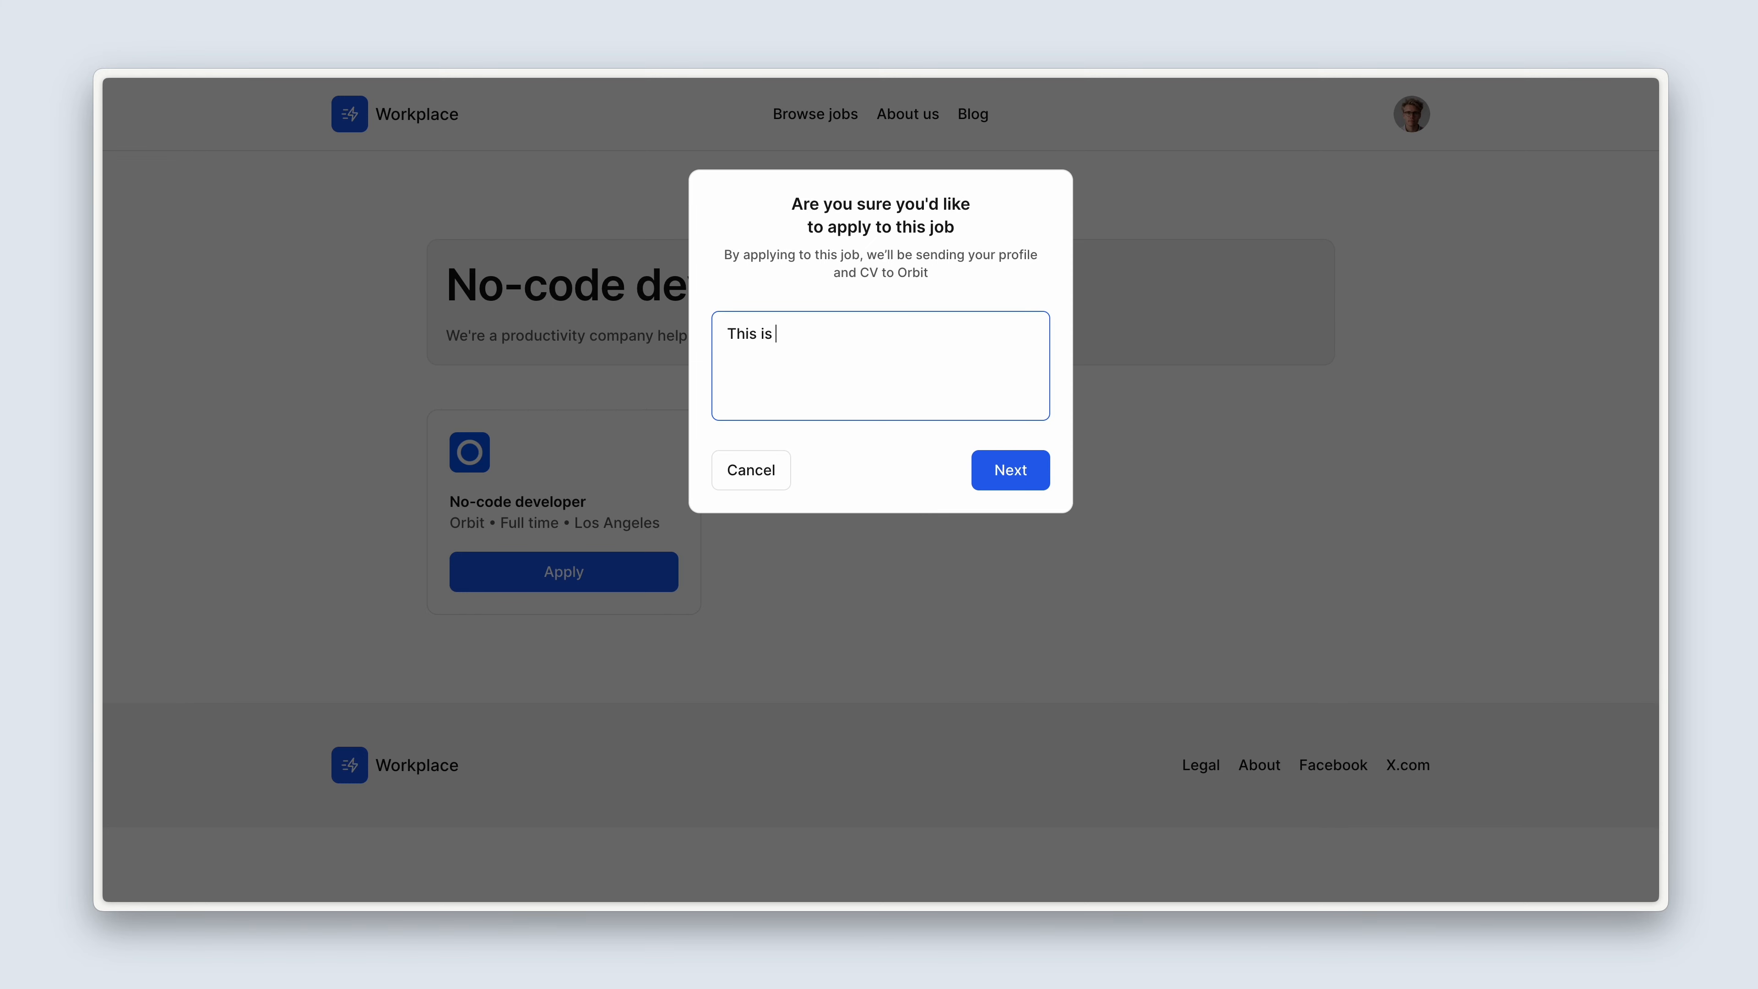
pyautogui.write('my cover note')
pyautogui.click(983, 469)
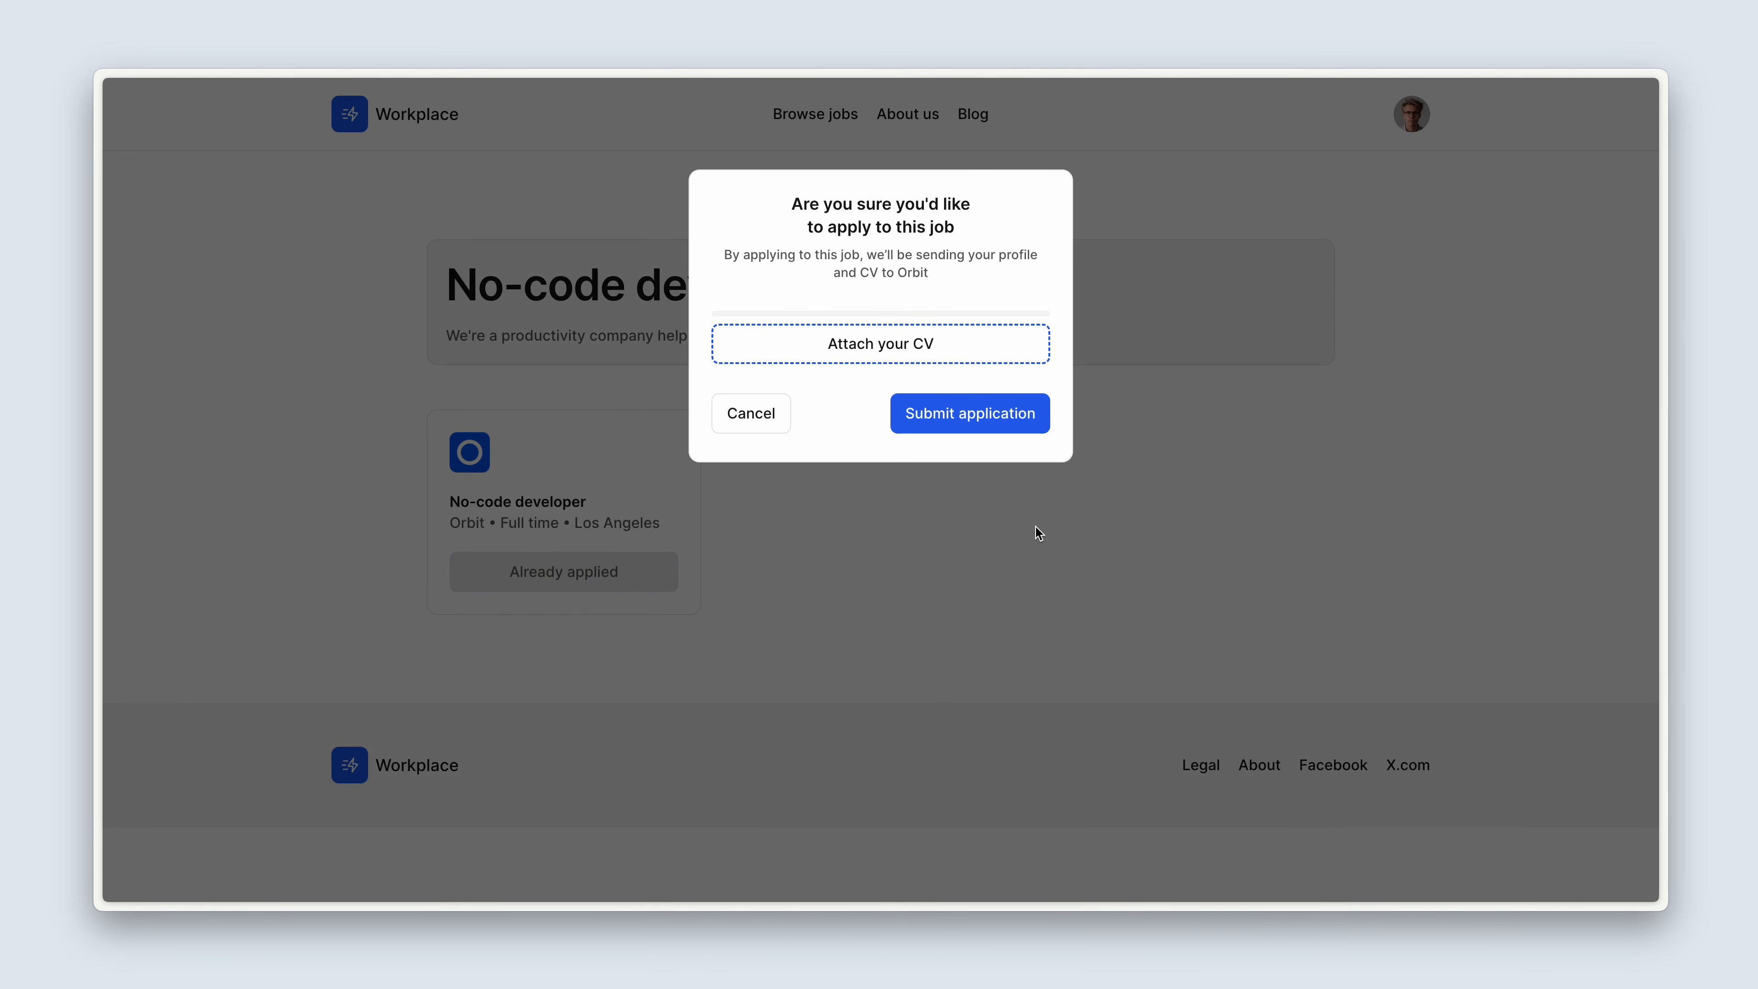
pyautogui.click(942, 430)
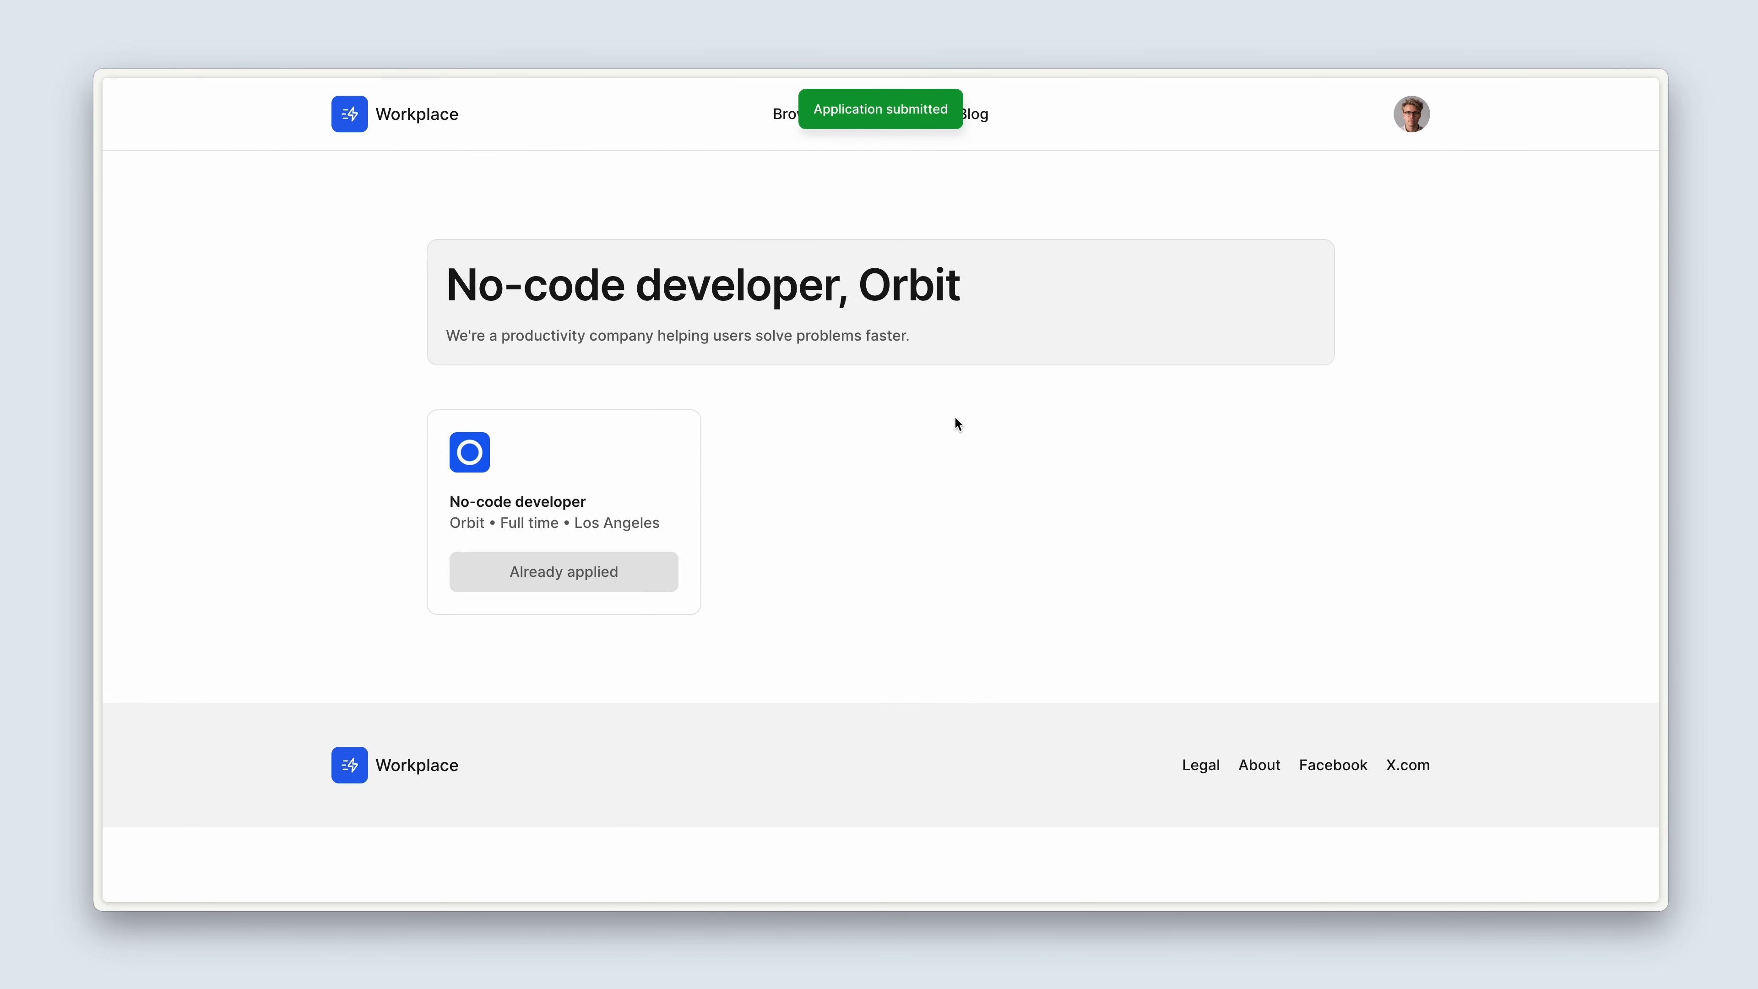
# Open the candidate's dashboard and view the list of current applications.
pyautogui.click(1412, 115)
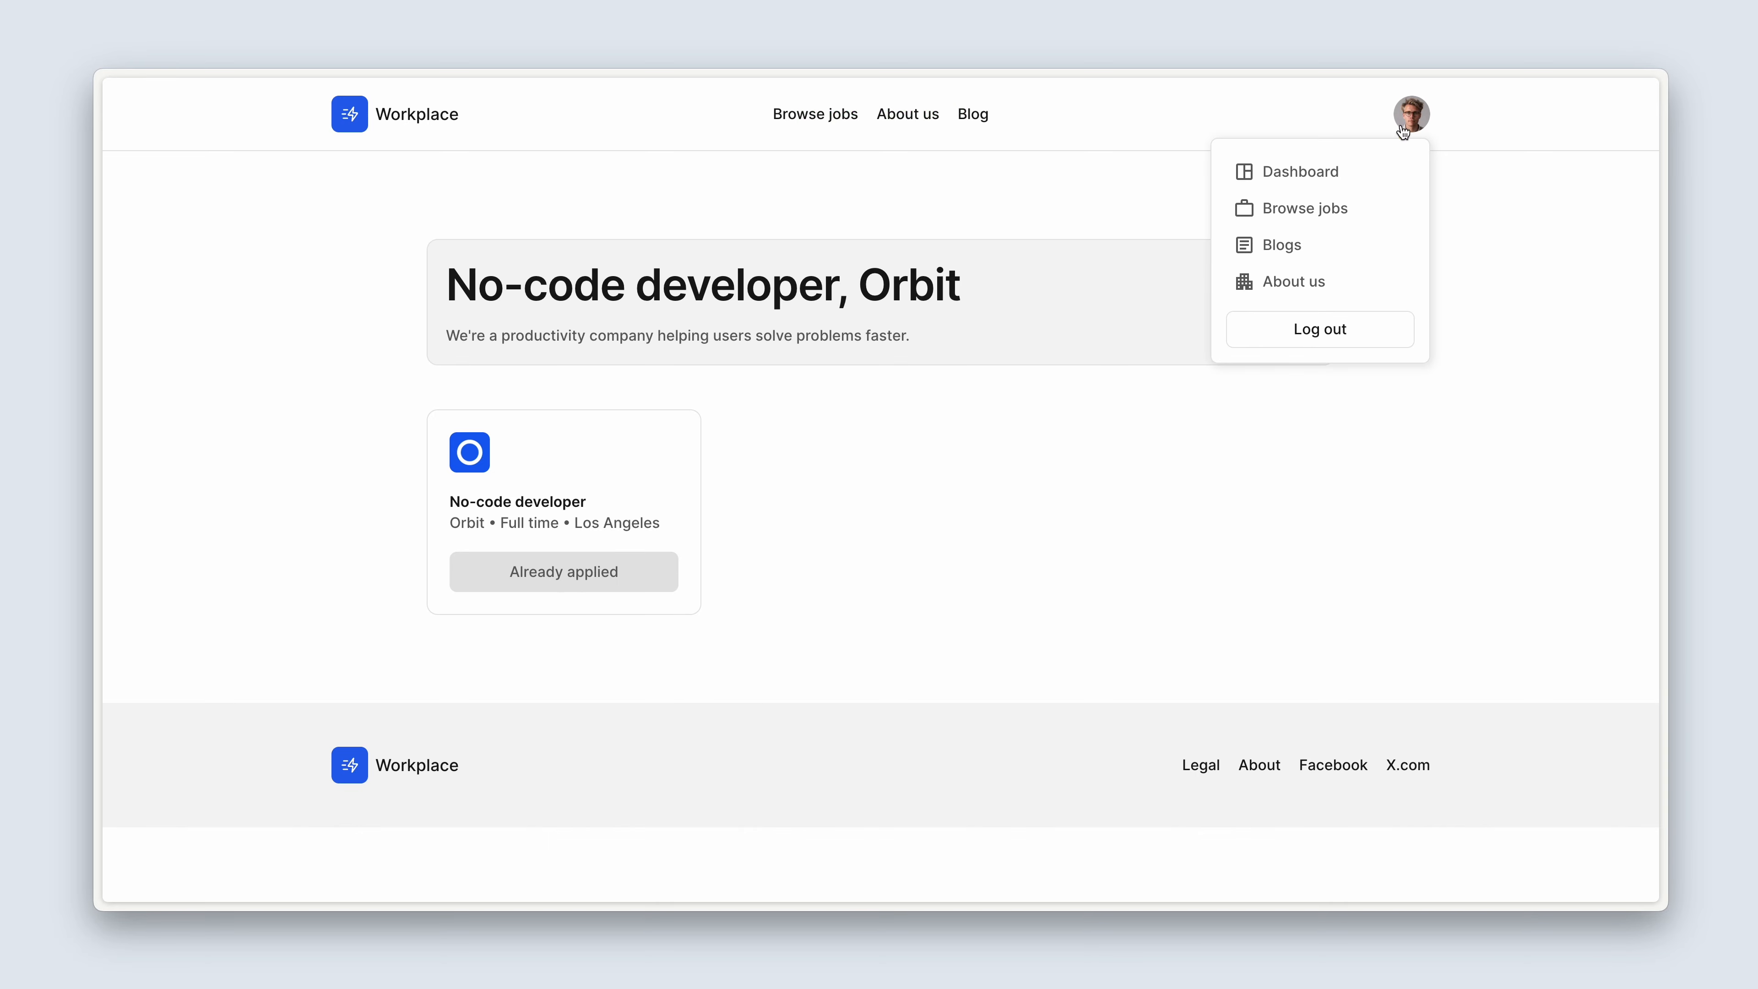
pyautogui.click(1374, 174)
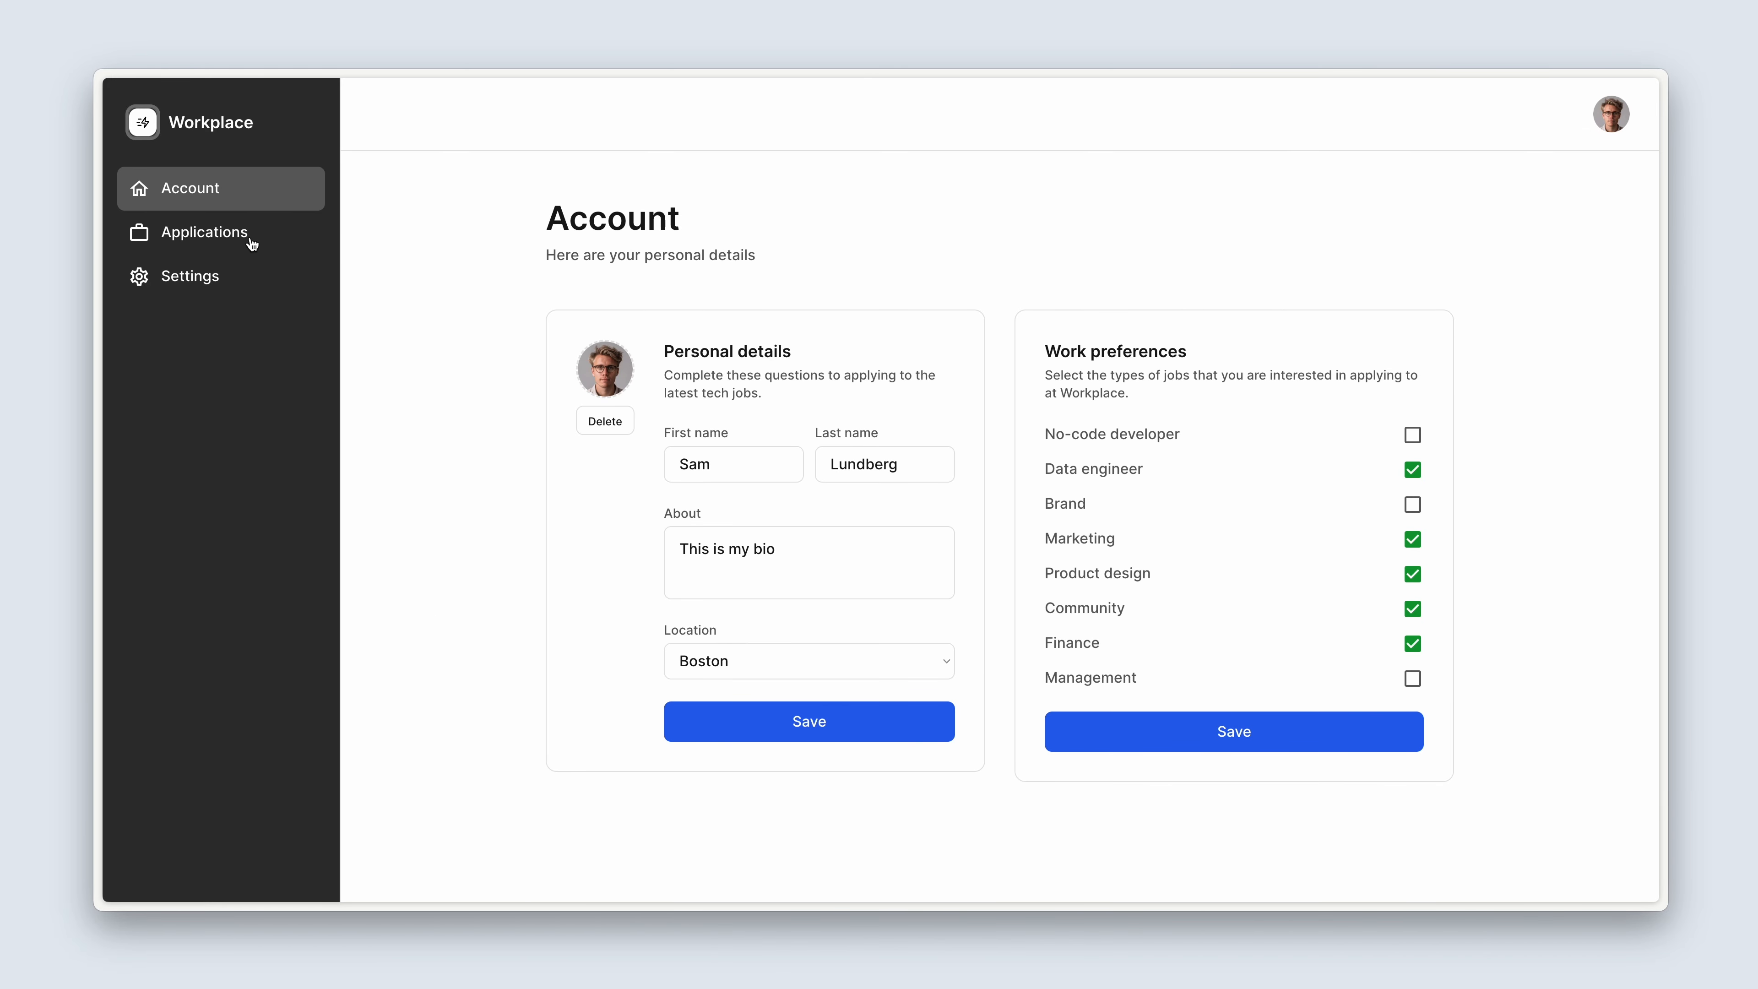
pyautogui.click(252, 244)
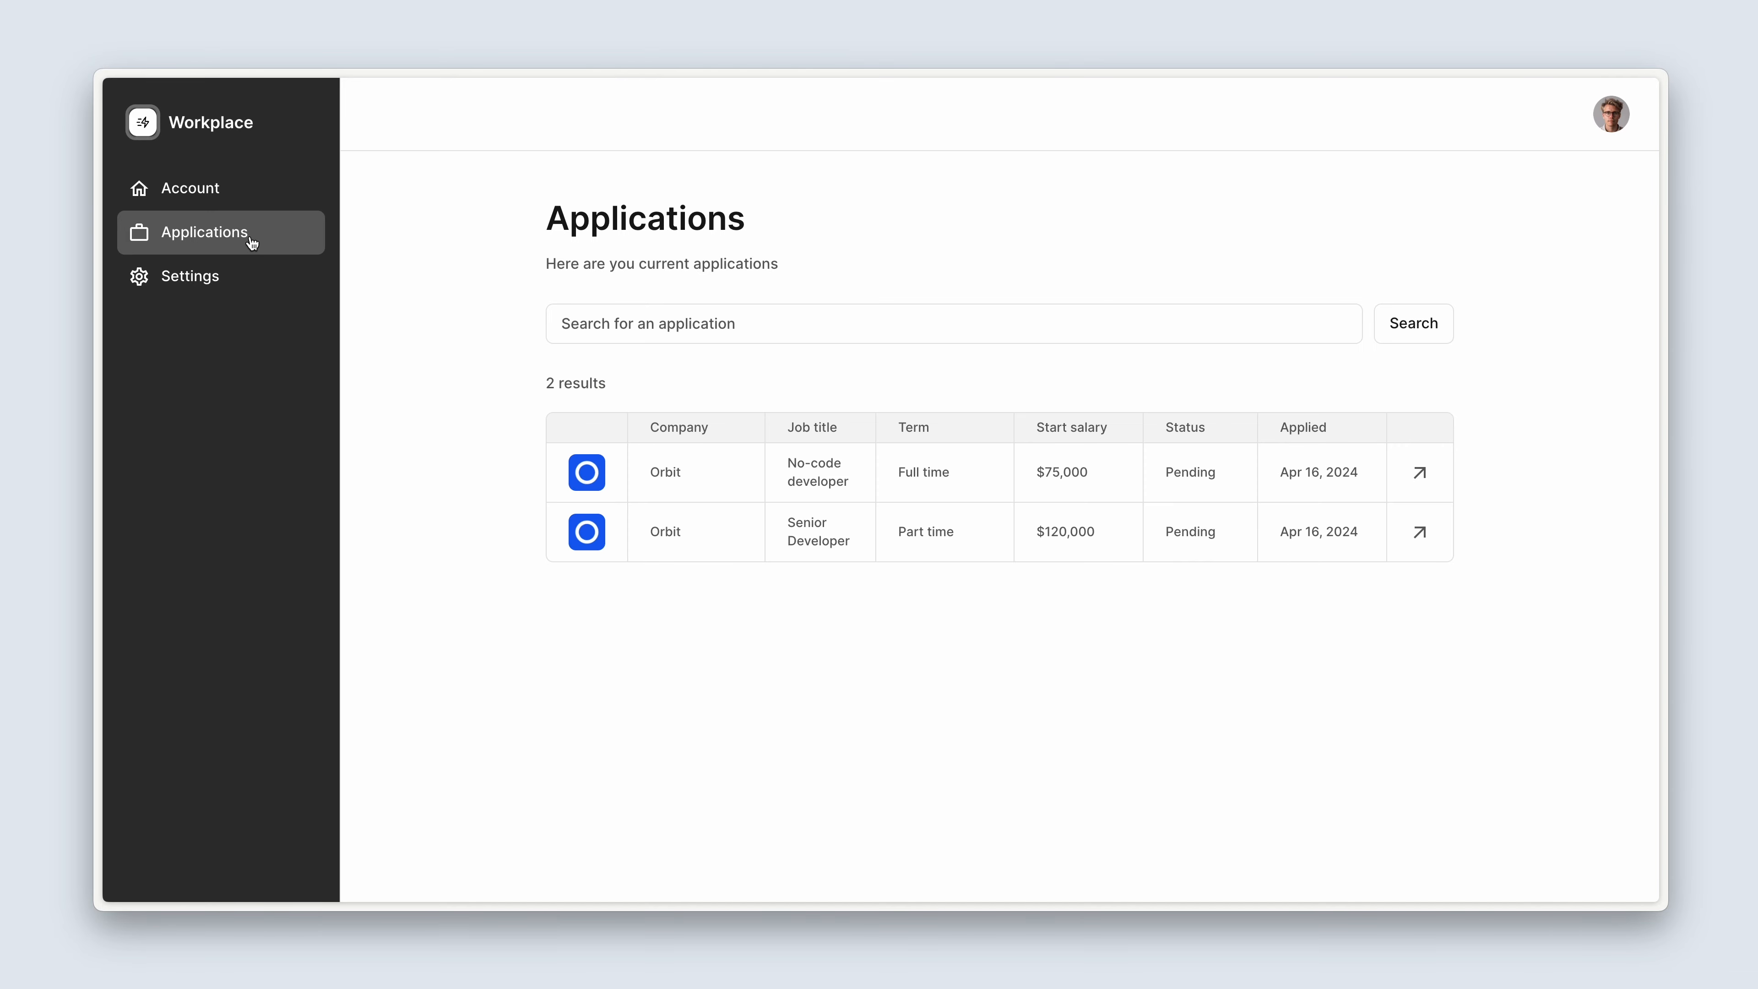